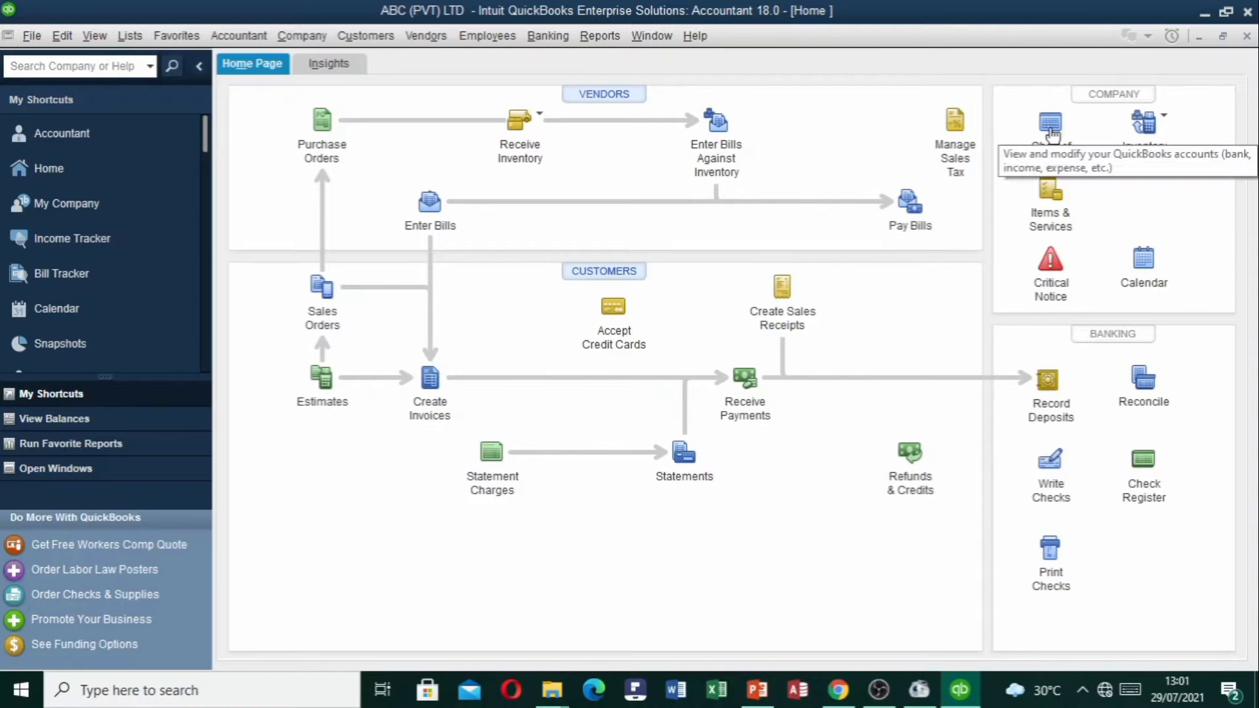
Open and close the Chart of Accounts, then browse the Lists menu without choosing anything.
{"action": "left_click", "coordinate": [1053, 126]}
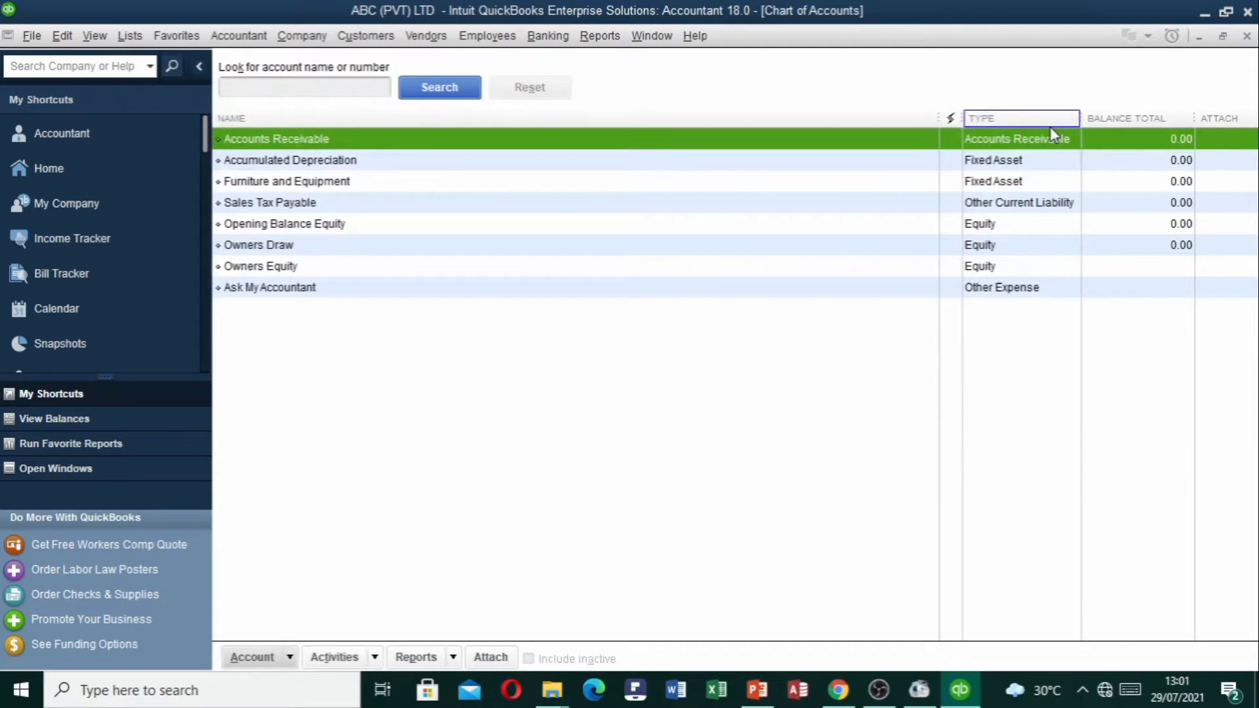
{"action": "left_click", "coordinate": [1247, 37]}
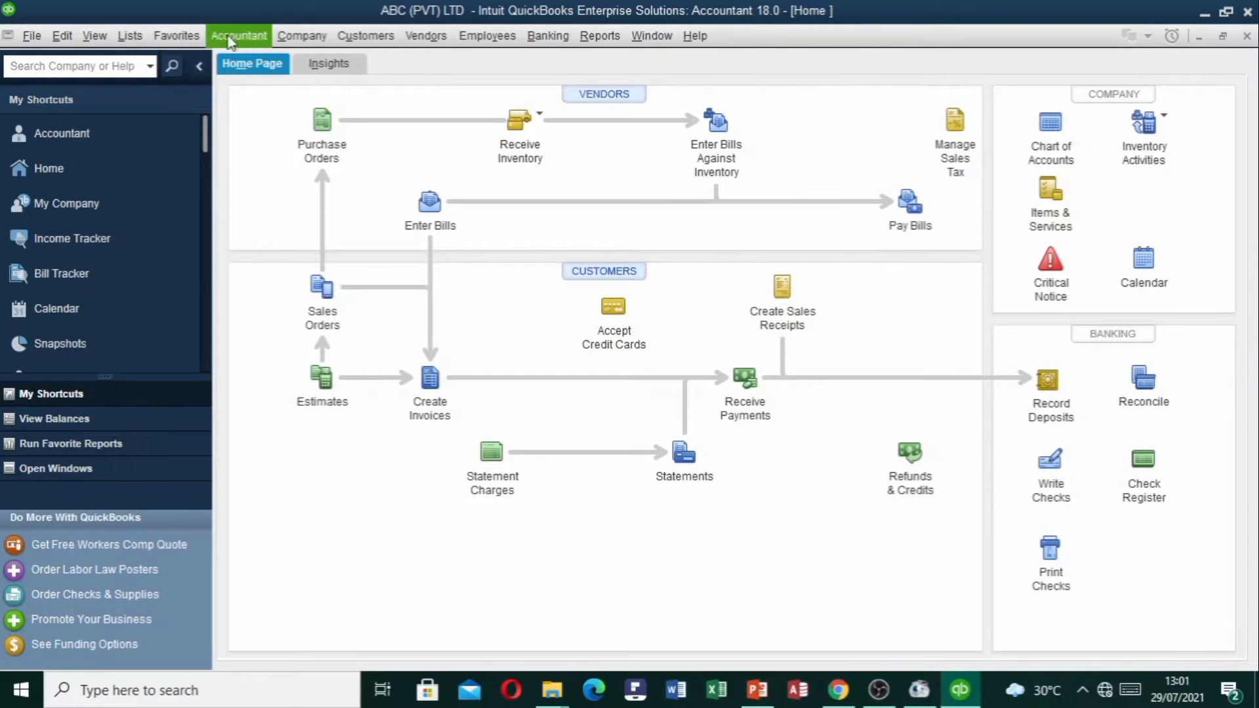
{"action": "left_click", "coordinate": [139, 38]}
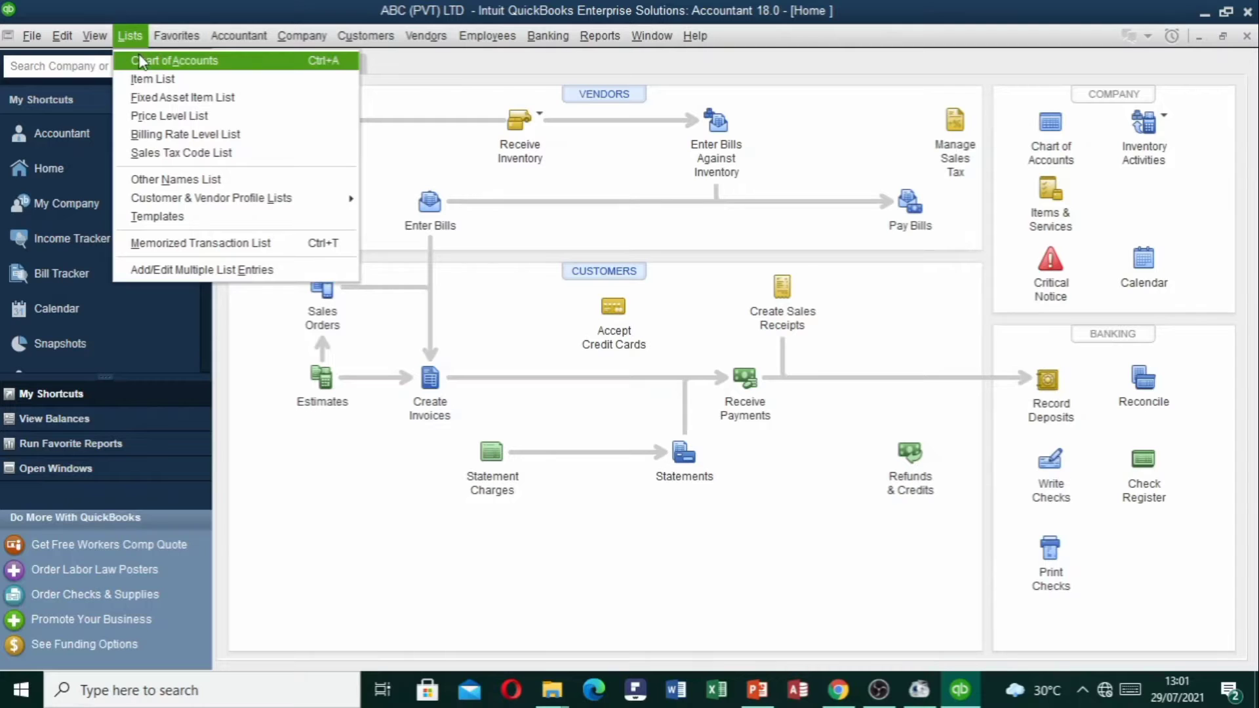
{"action": "mouse_move", "coordinate": [221, 48]}
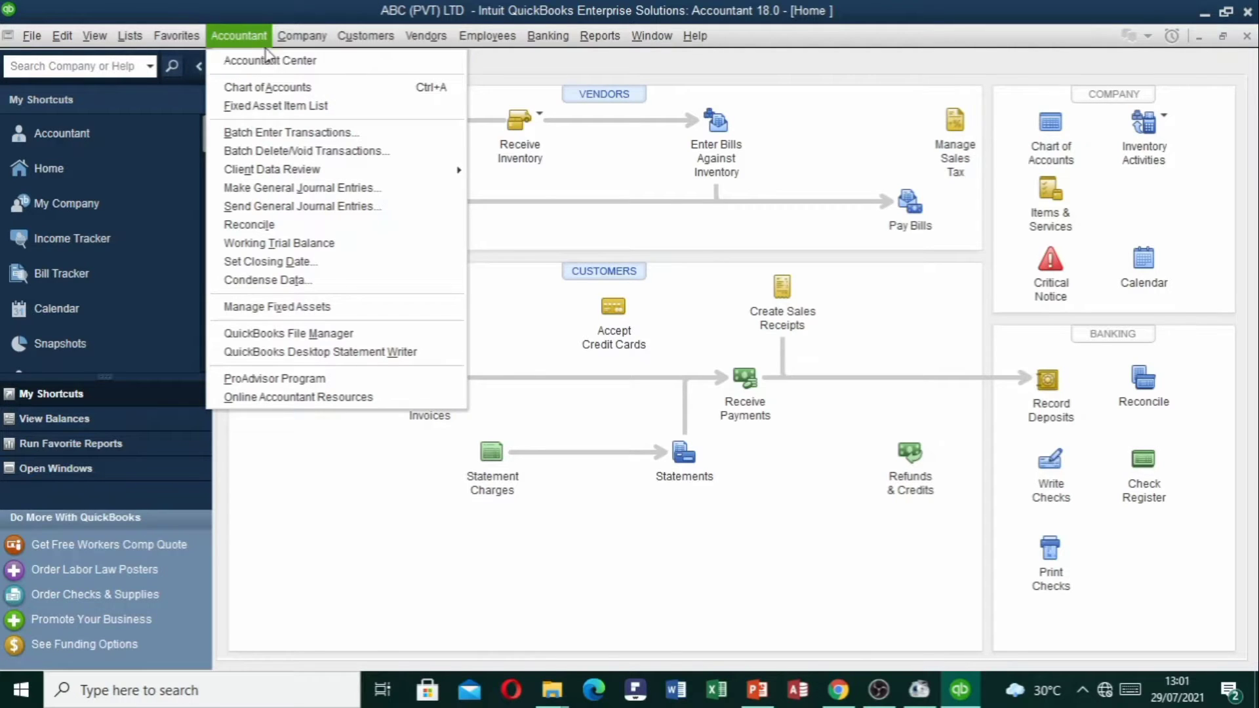
{"action": "mouse_move", "coordinate": [297, 45]}
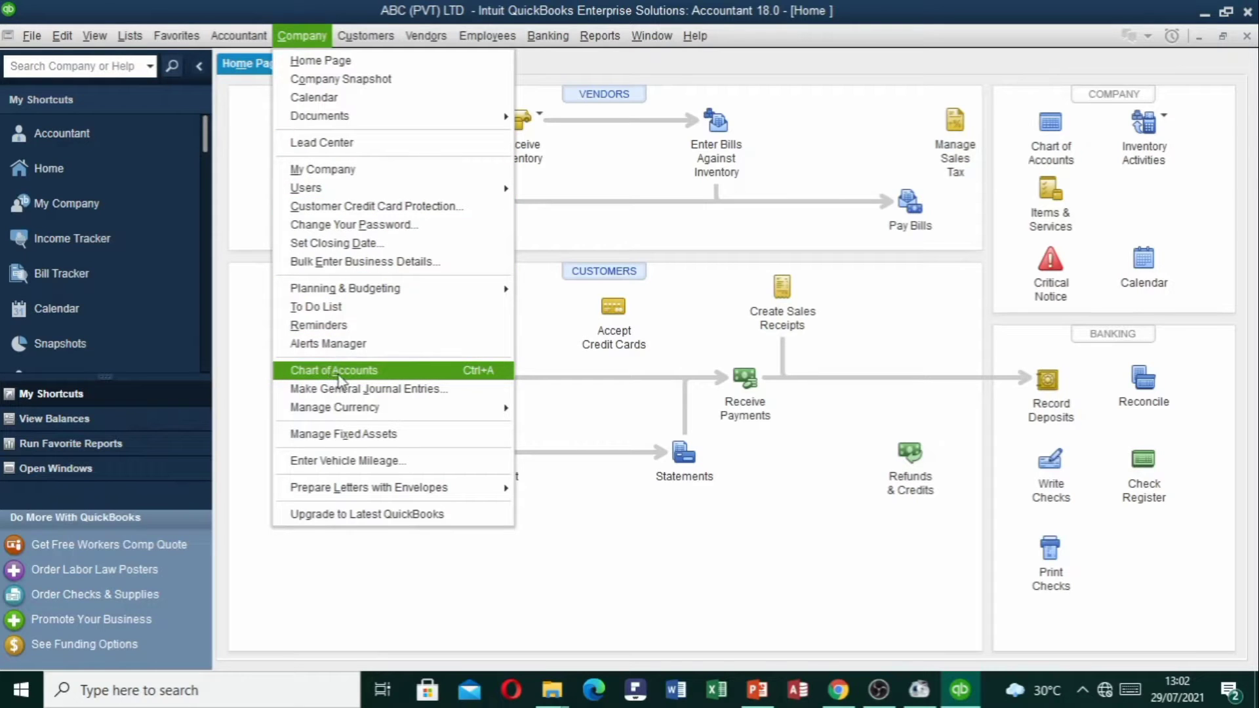
{"action": "left_click", "coordinate": [249, 225]}
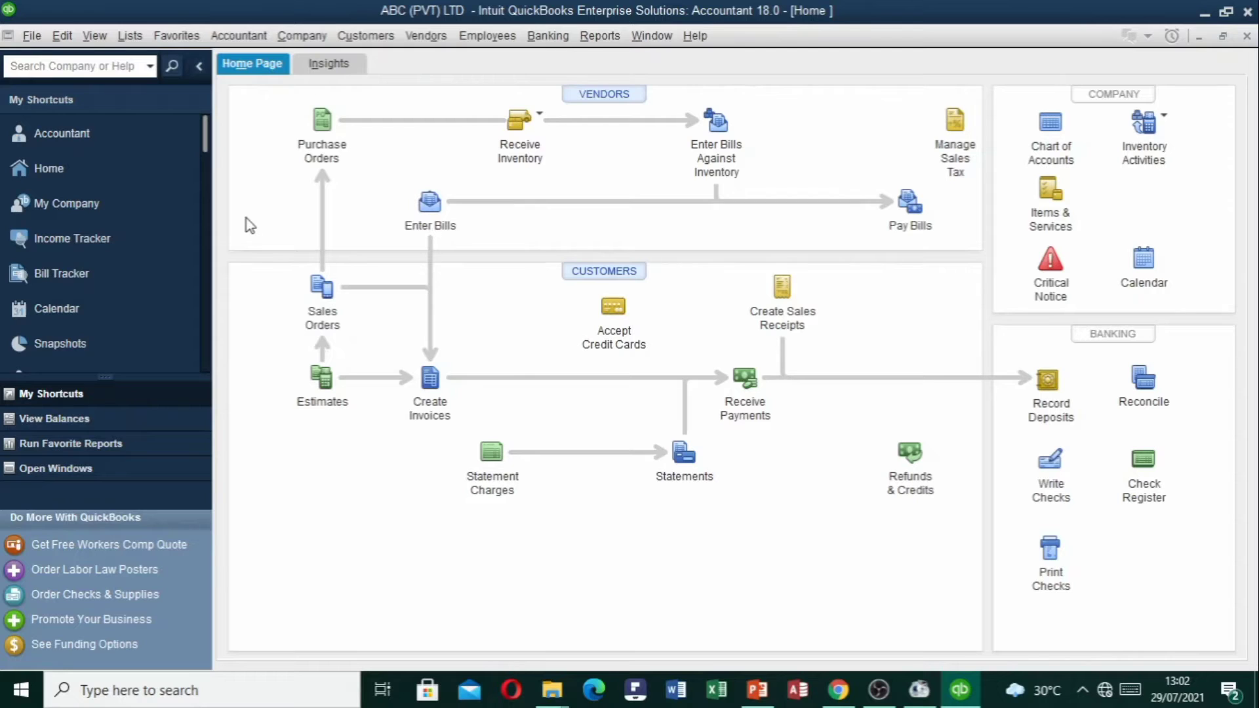
Open the Chart of Accounts with Ctrl+A, close it, then bring it back from the Window menu.
{"action": "key", "text": "ctrl+a"}
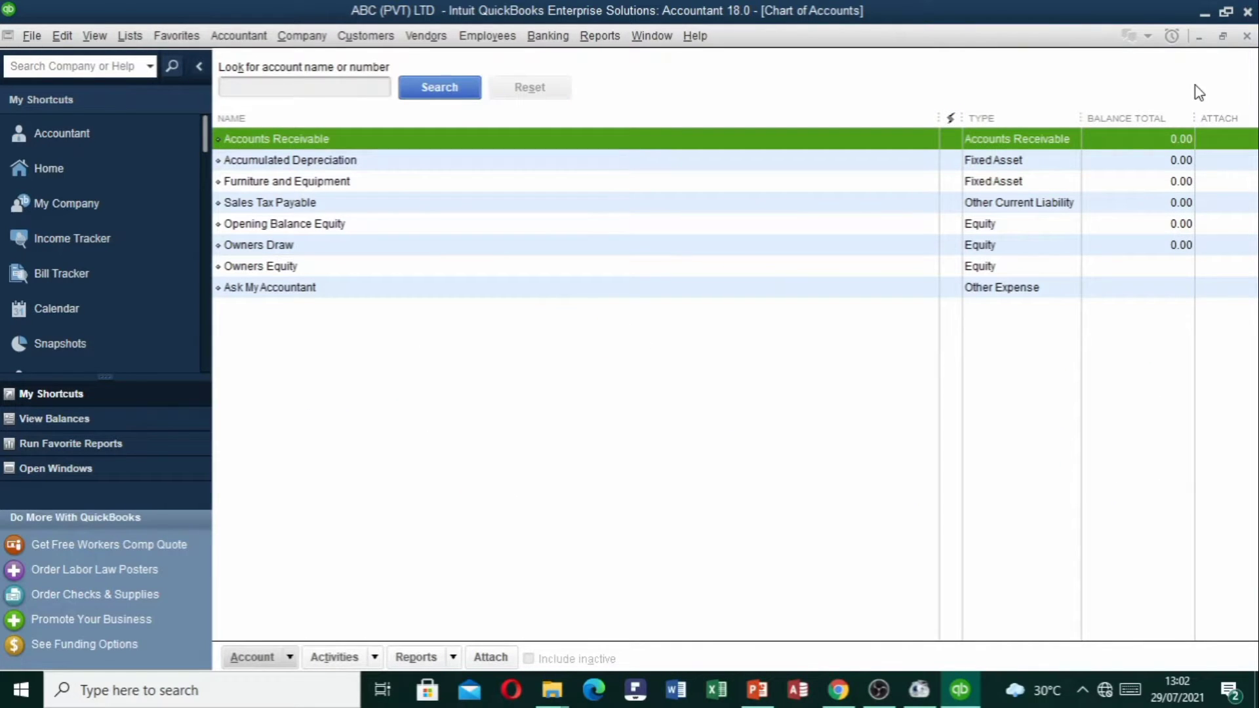
{"action": "key", "text": "Escape"}
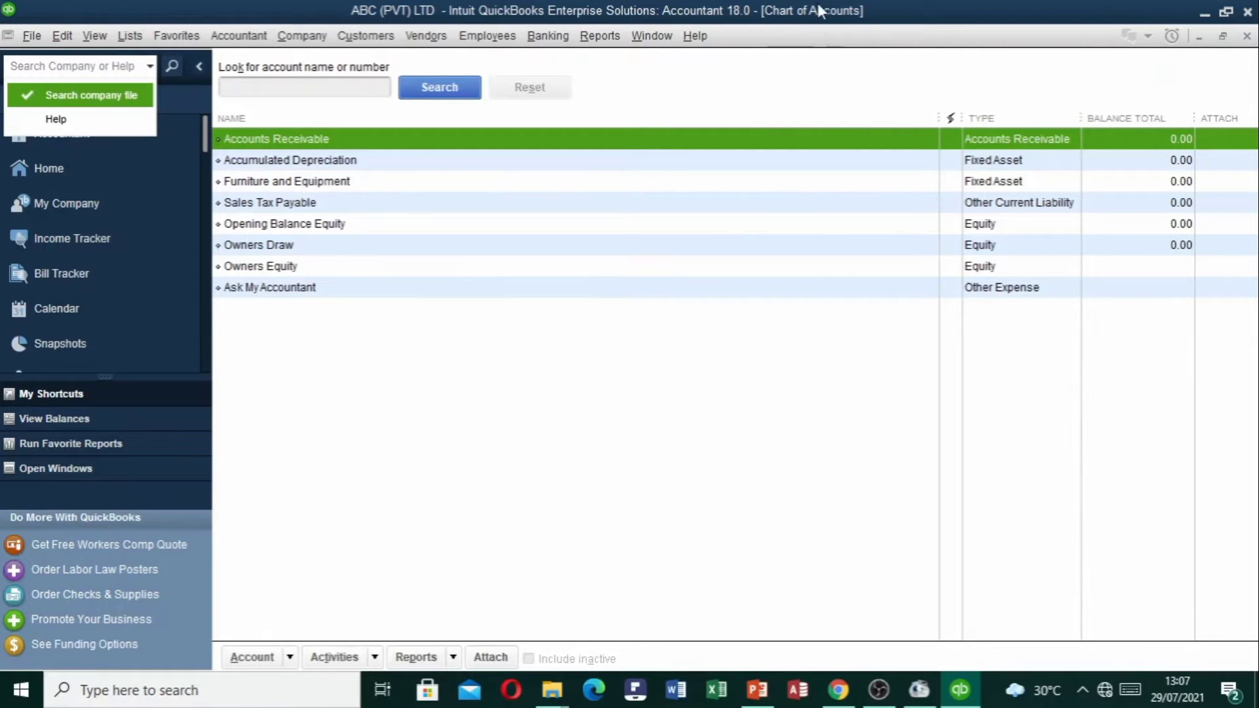
{"action": "left_click", "coordinate": [663, 41]}
{"action": "left_click", "coordinate": [663, 39]}
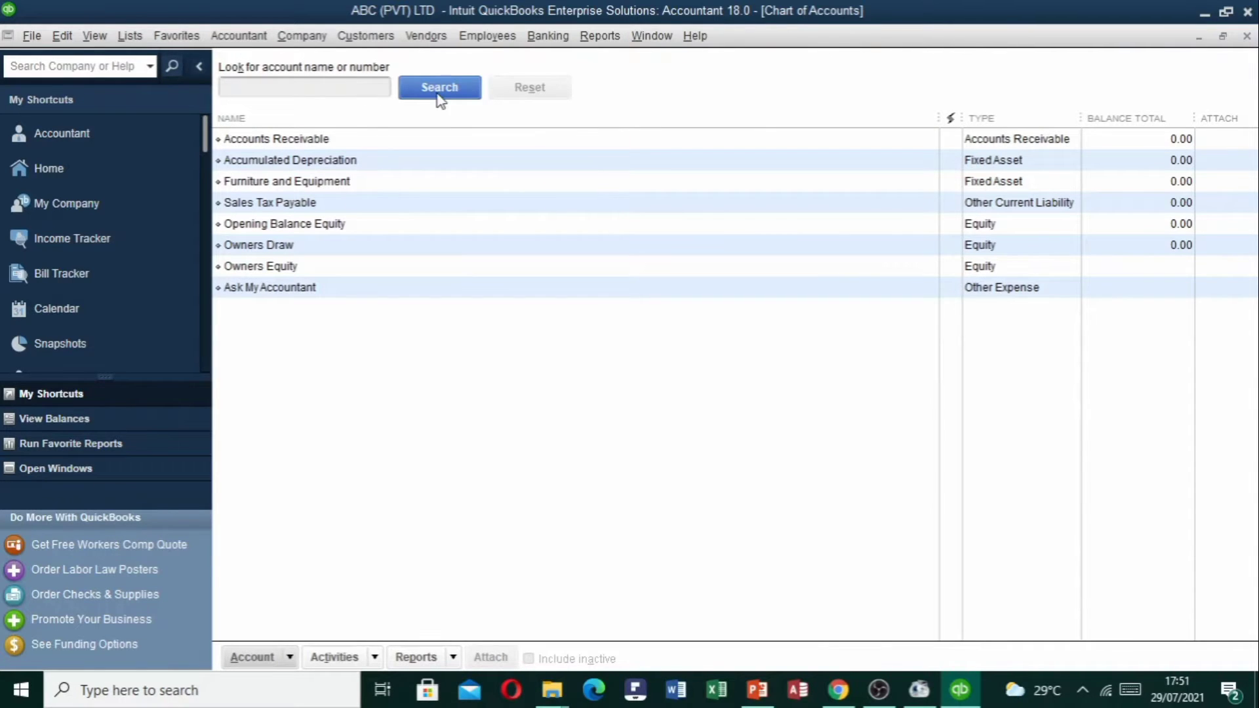
Try printing the account list with Ctrl+P, cancel the List Reports notice, and activate the account search.
{"action": "key", "text": "ctrl+p"}
{"action": "left_click", "coordinate": [779, 319]}
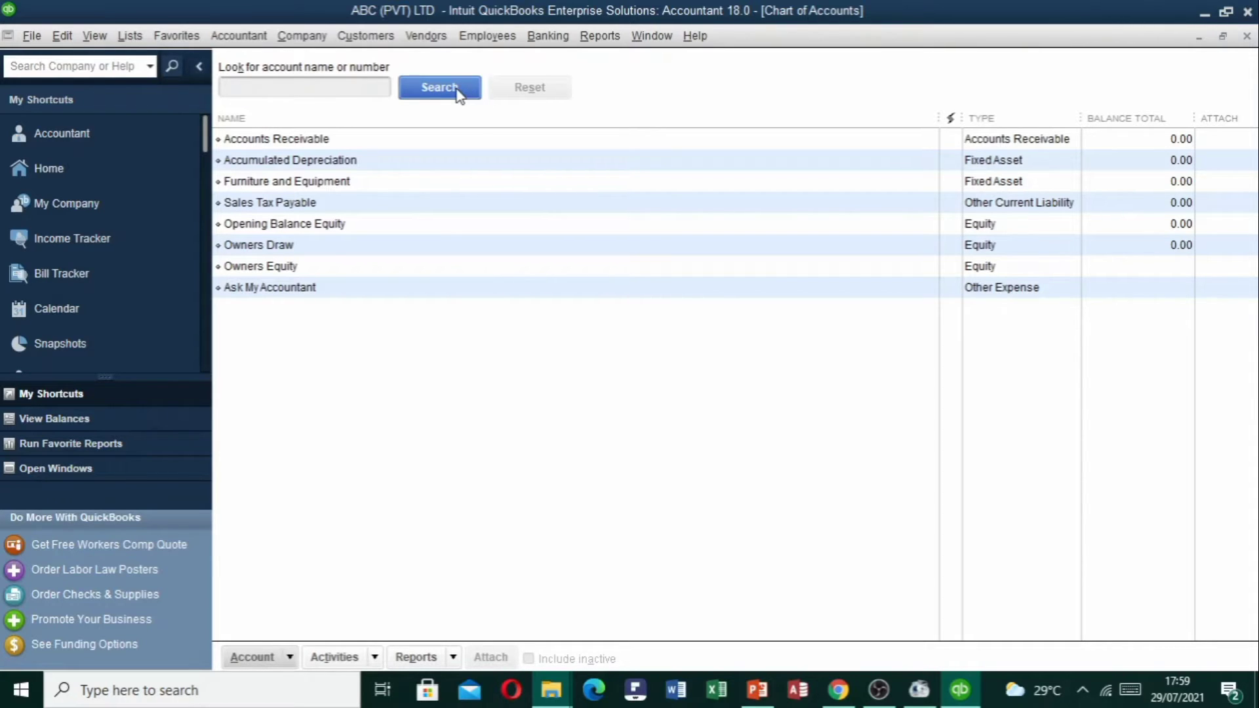
{"action": "left_click", "coordinate": [427, 93]}
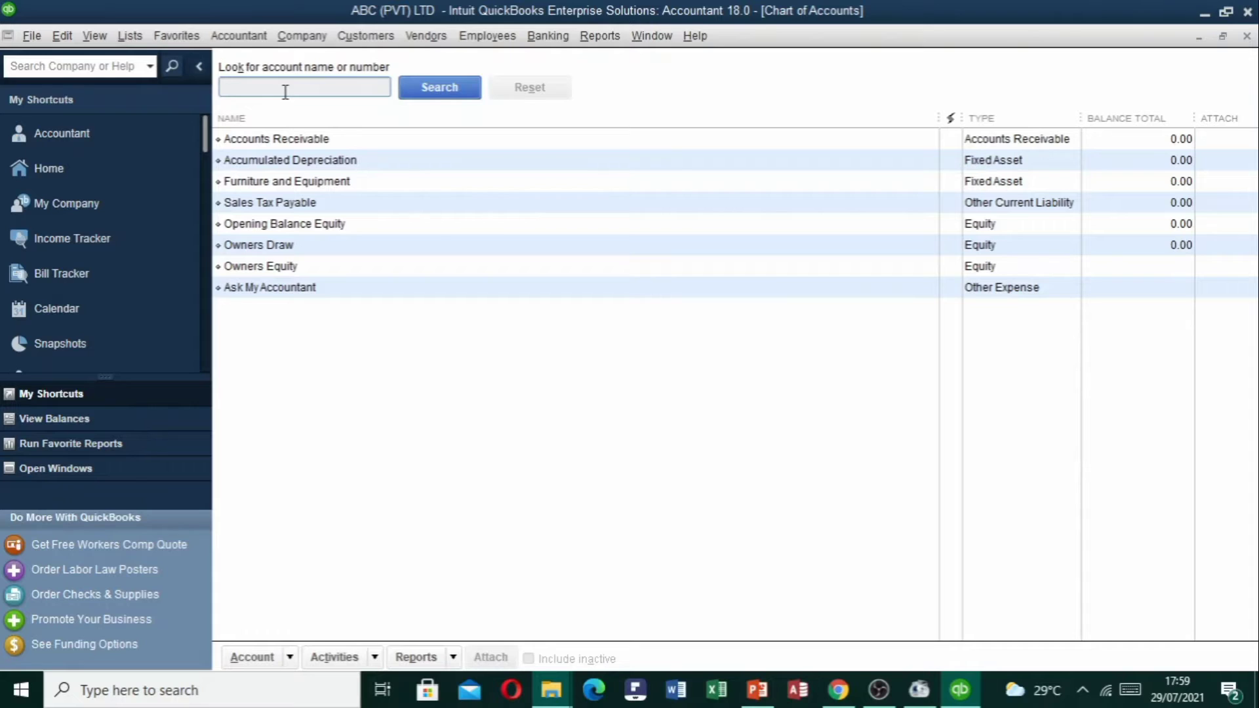
Search the account names for 'Furnitu' to find Furniture and Equipment.
{"action": "type", "text": "Fu"}
{"action": "type", "text": "rnitu"}
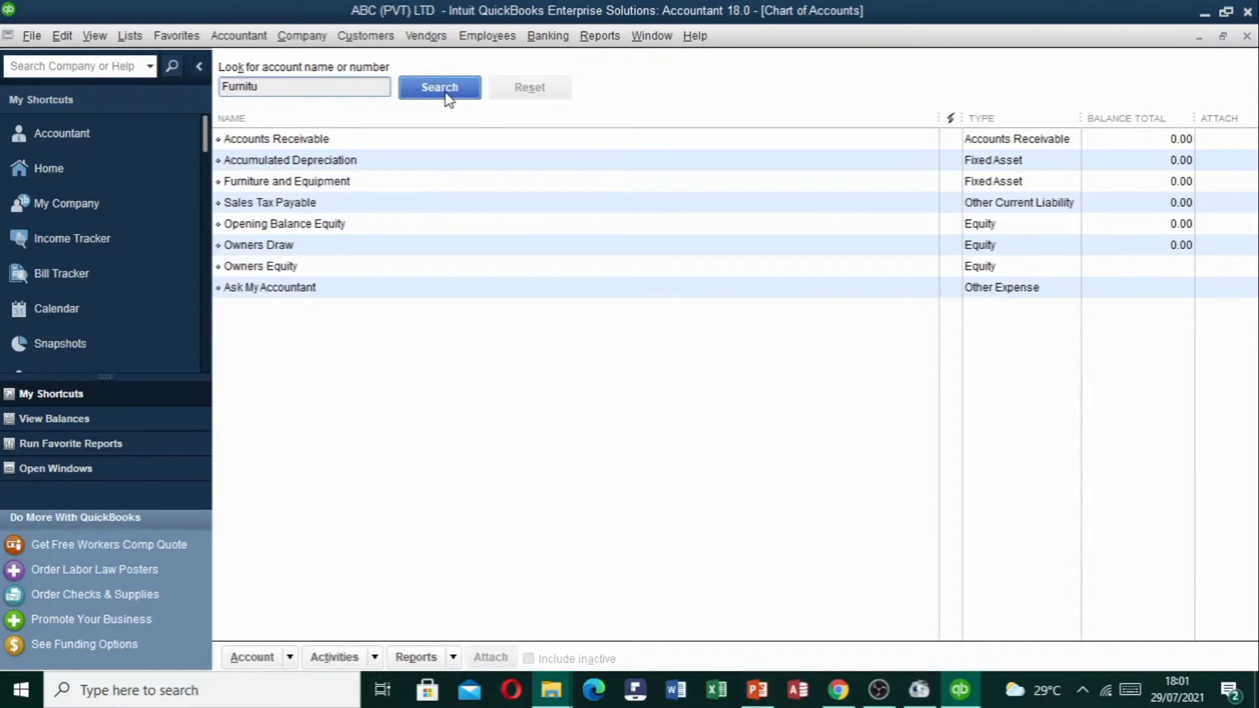
{"action": "left_click", "coordinate": [447, 97]}
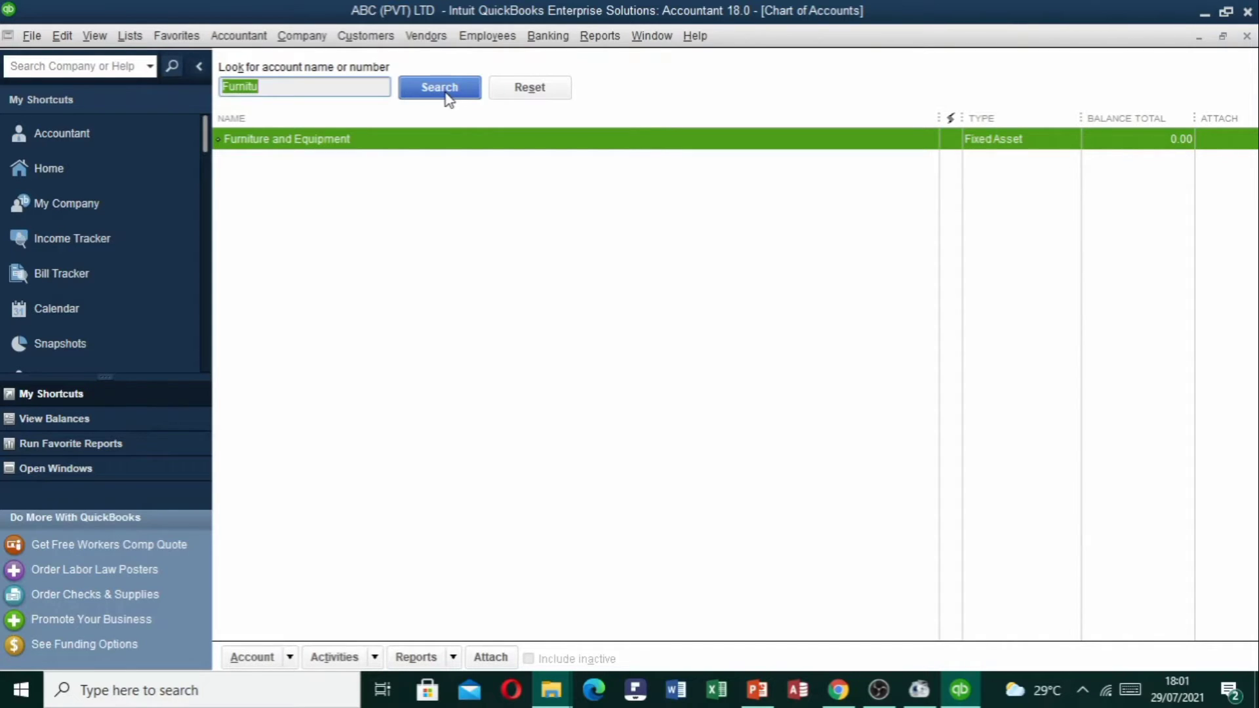
Reopen the Chart of Accounts from Lists and reset the search so all eight accounts show.
{"action": "key", "text": "Escape"}
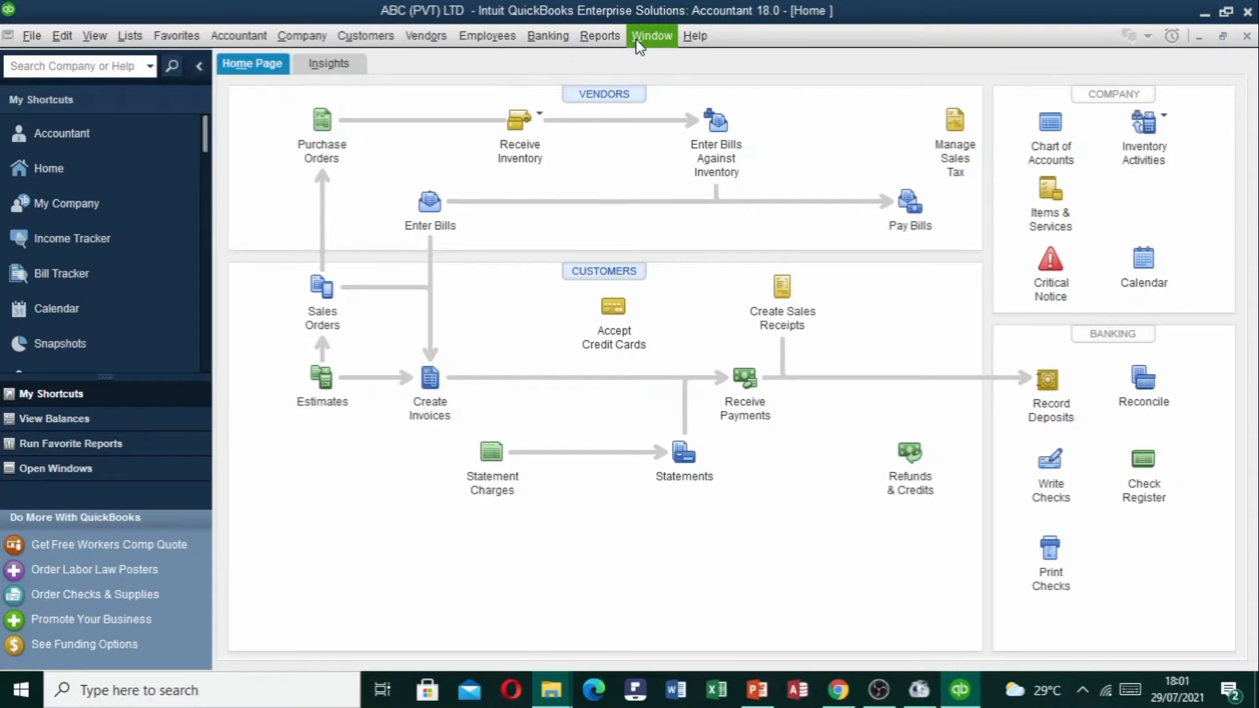
{"action": "left_click", "coordinate": [134, 35]}
{"action": "left_click", "coordinate": [152, 64]}
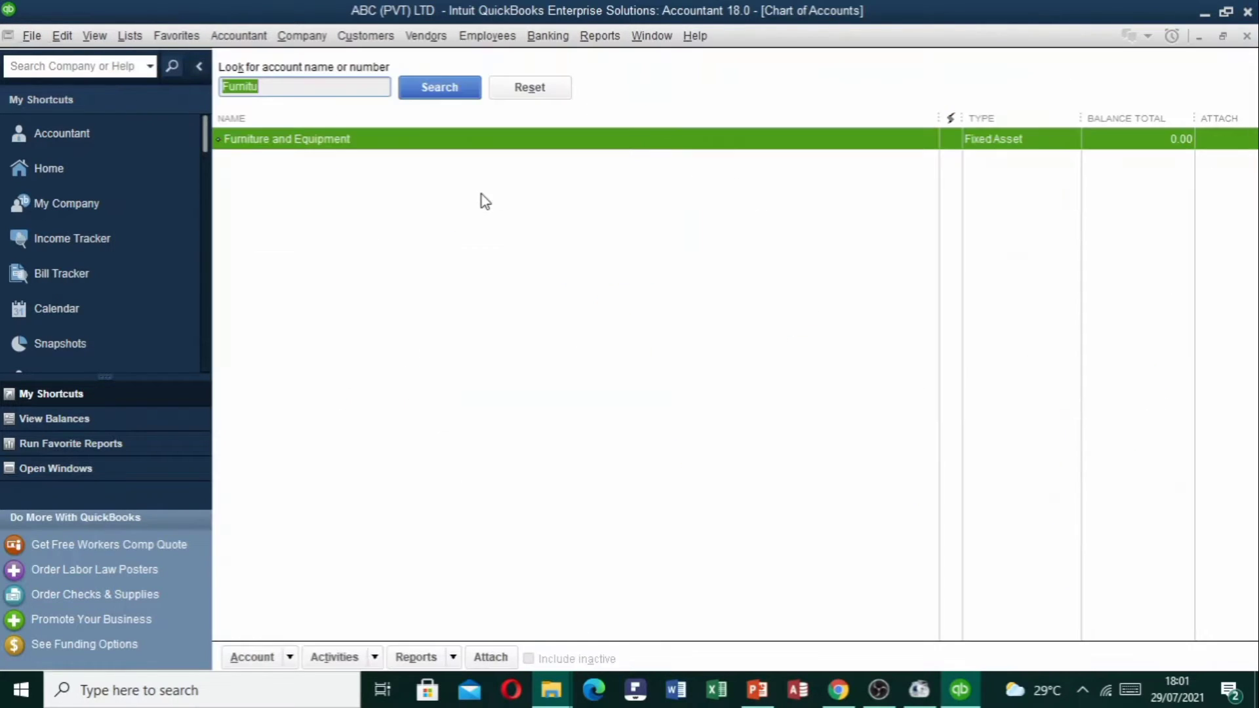
{"action": "left_click", "coordinate": [529, 89]}
{"action": "left_click", "coordinate": [349, 87]}
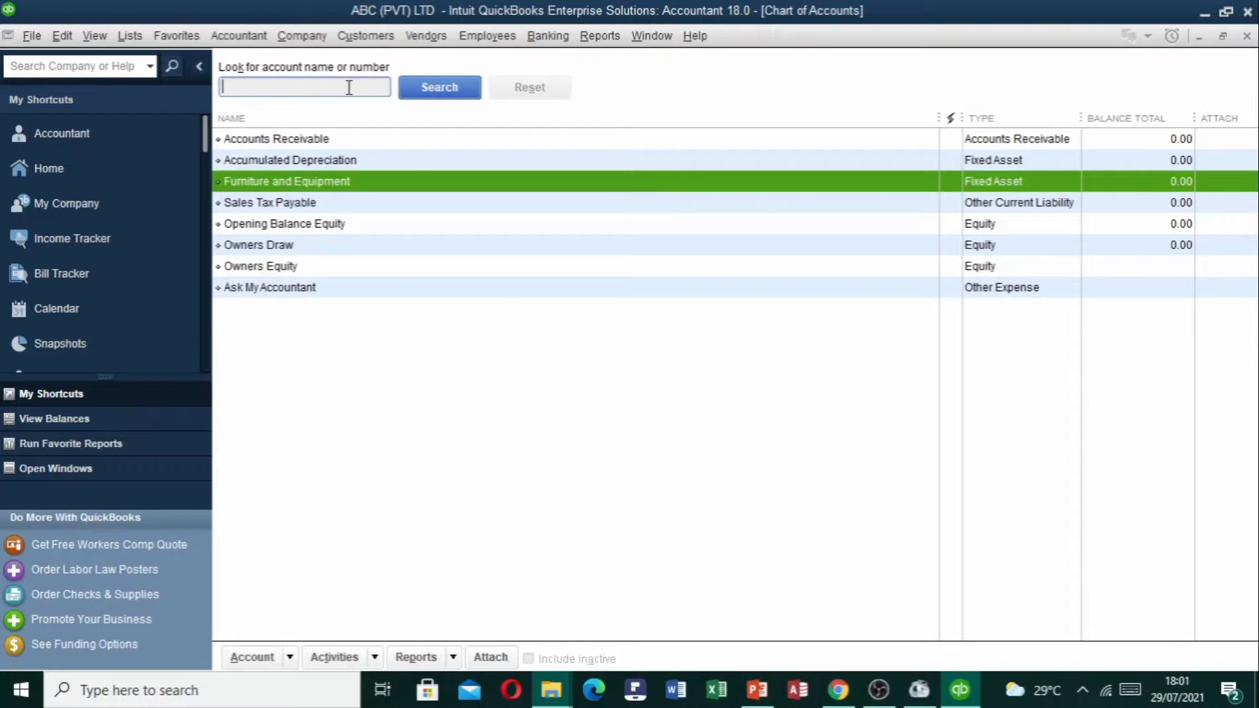
Reopen the Chart of Accounts, select Accounts Receivable, Sales Tax Payable and Opening Balance Equity, then close it.
{"action": "key", "text": "Escape"}
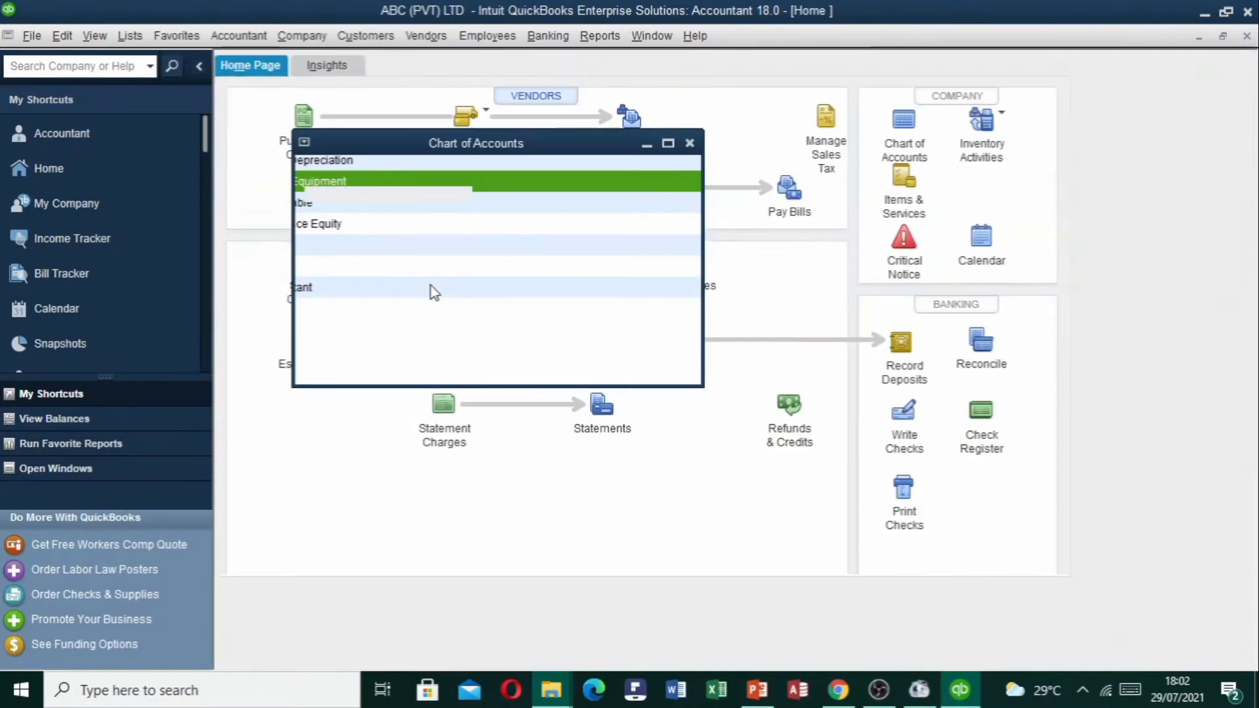
{"action": "left_click", "coordinate": [130, 36]}
{"action": "left_click", "coordinate": [148, 62]}
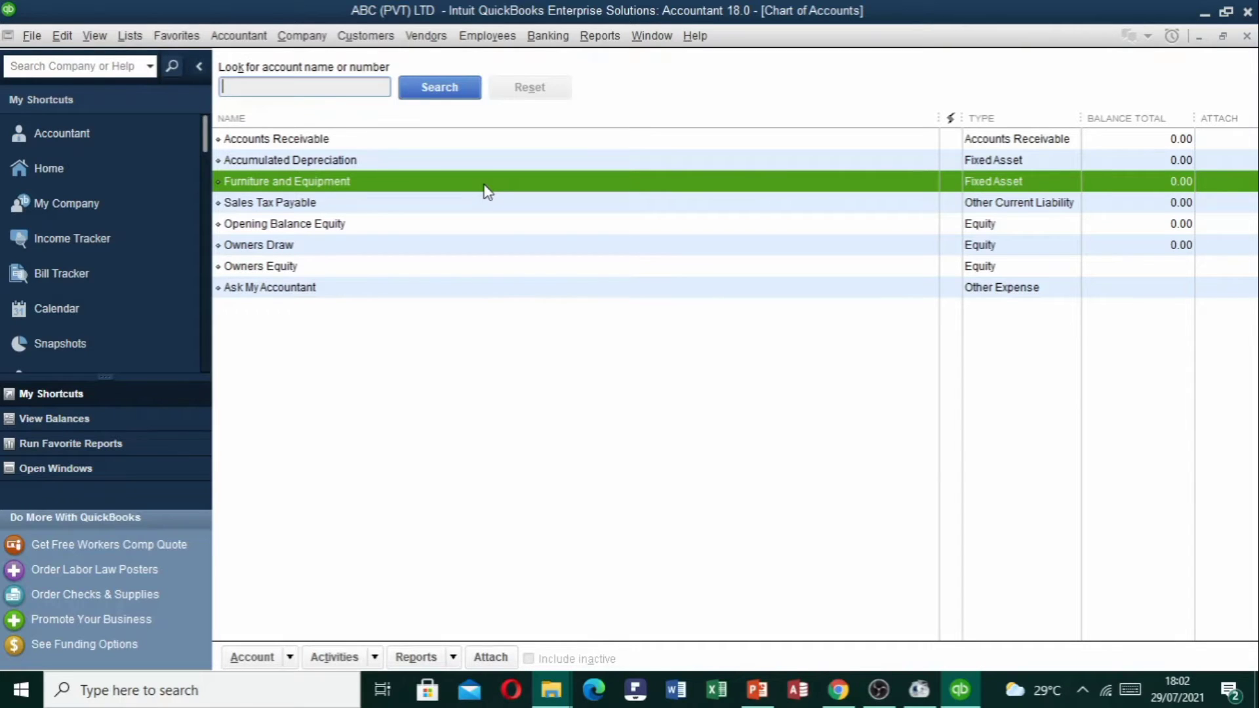
{"action": "left_click", "coordinate": [323, 138]}
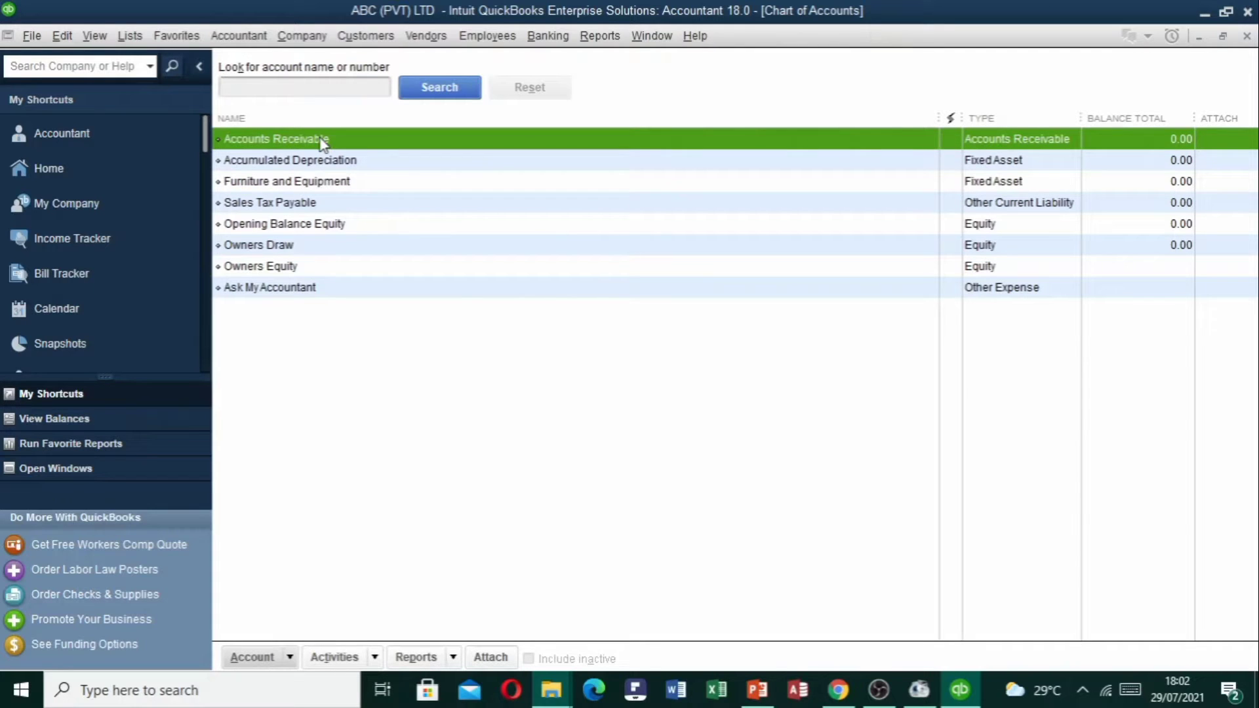
{"action": "left_click", "coordinate": [314, 206]}
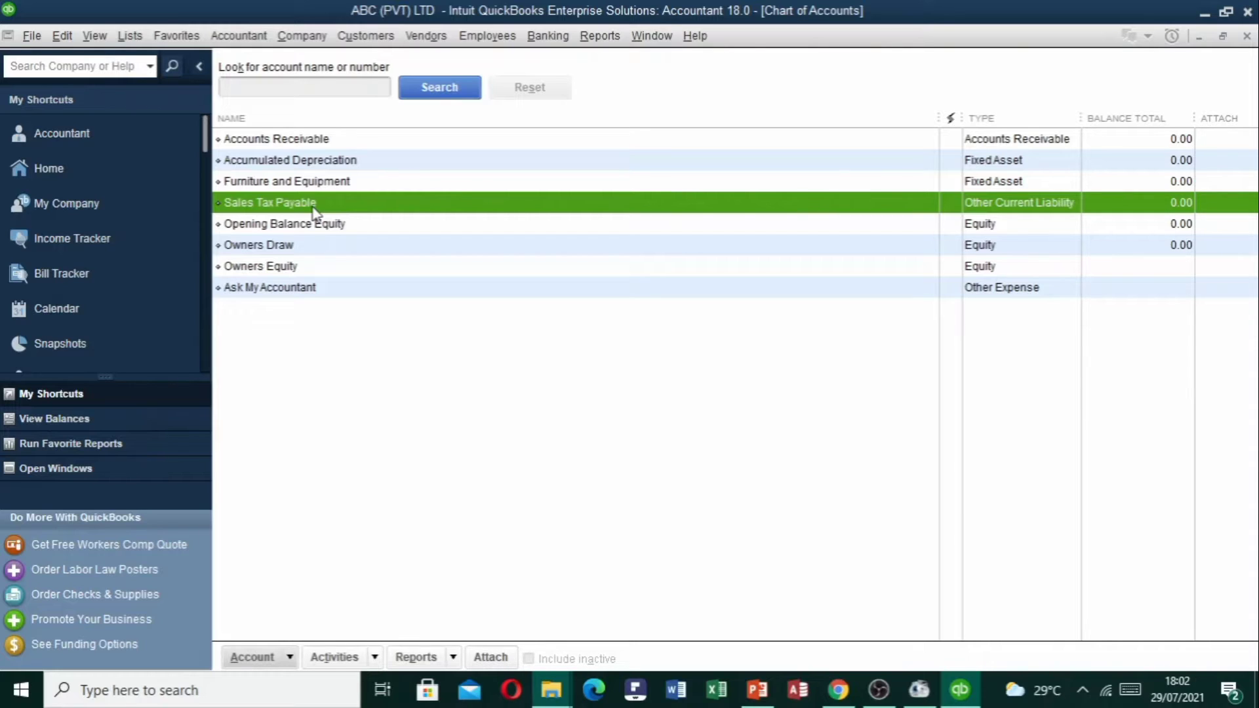
{"action": "left_click", "coordinate": [316, 234]}
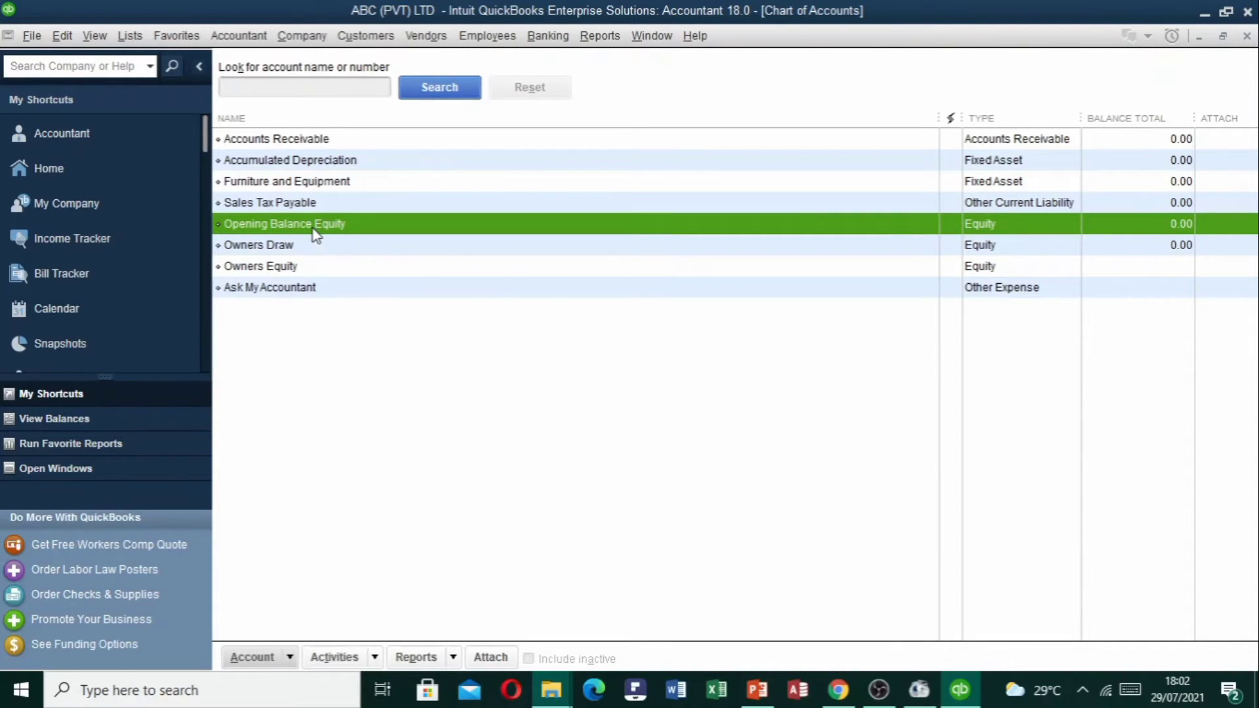
{"action": "key", "text": "Escape"}
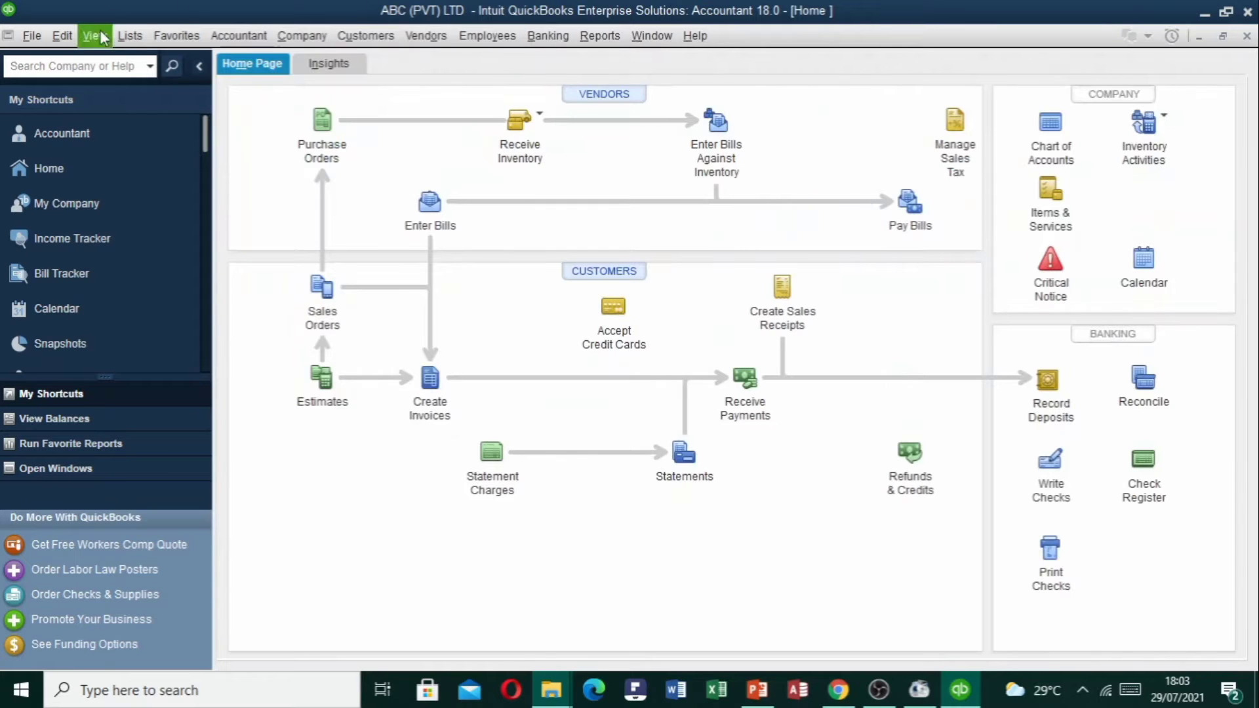
Open the Item List from the Lists menu and close it again.
{"action": "left_click", "coordinate": [130, 35]}
{"action": "left_click", "coordinate": [164, 73]}
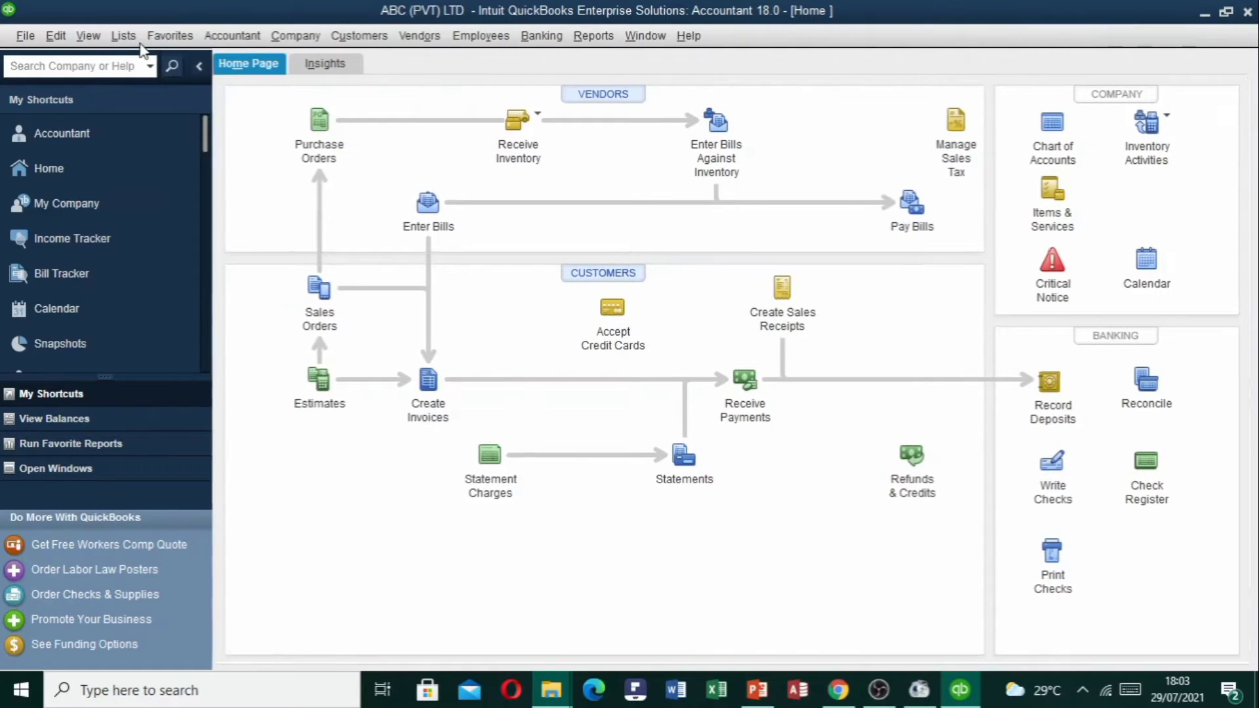
{"action": "left_click", "coordinate": [1246, 36]}
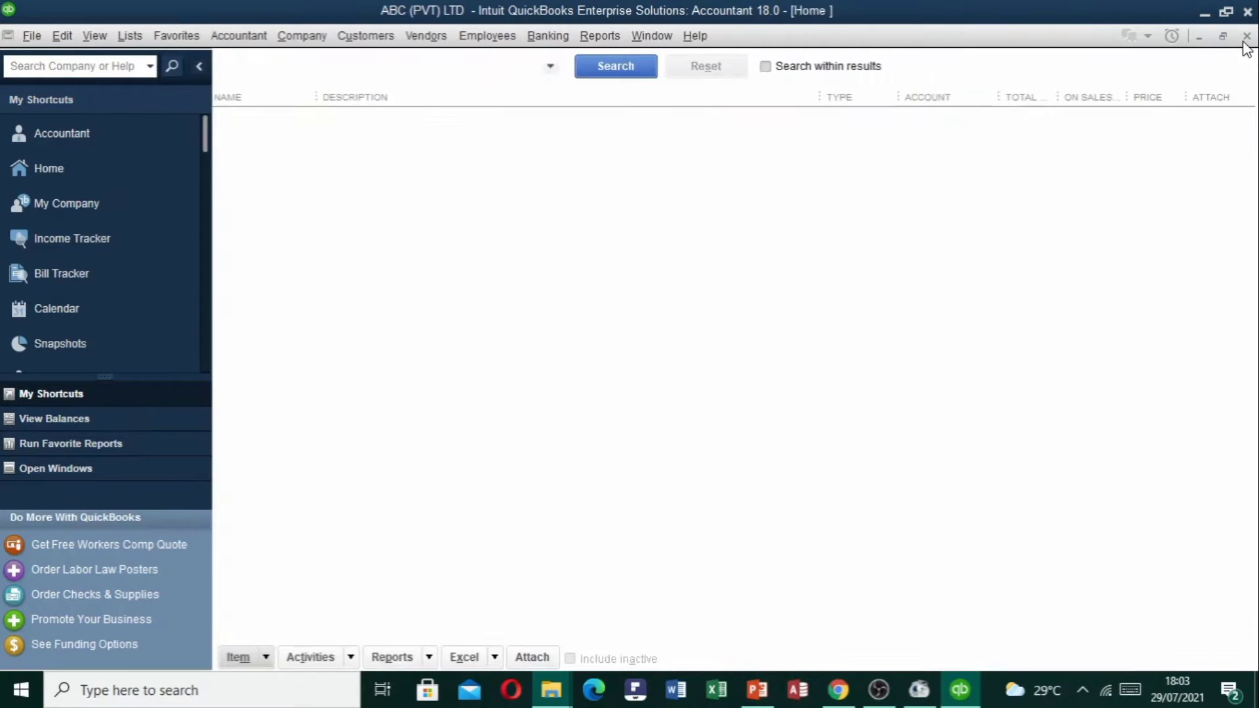
Reopen the Chart of Accounts, select Owners Equity and Ask My Accountant, close it, then reopen it from the Home page.
{"action": "left_click", "coordinate": [134, 38]}
{"action": "left_click", "coordinate": [160, 61]}
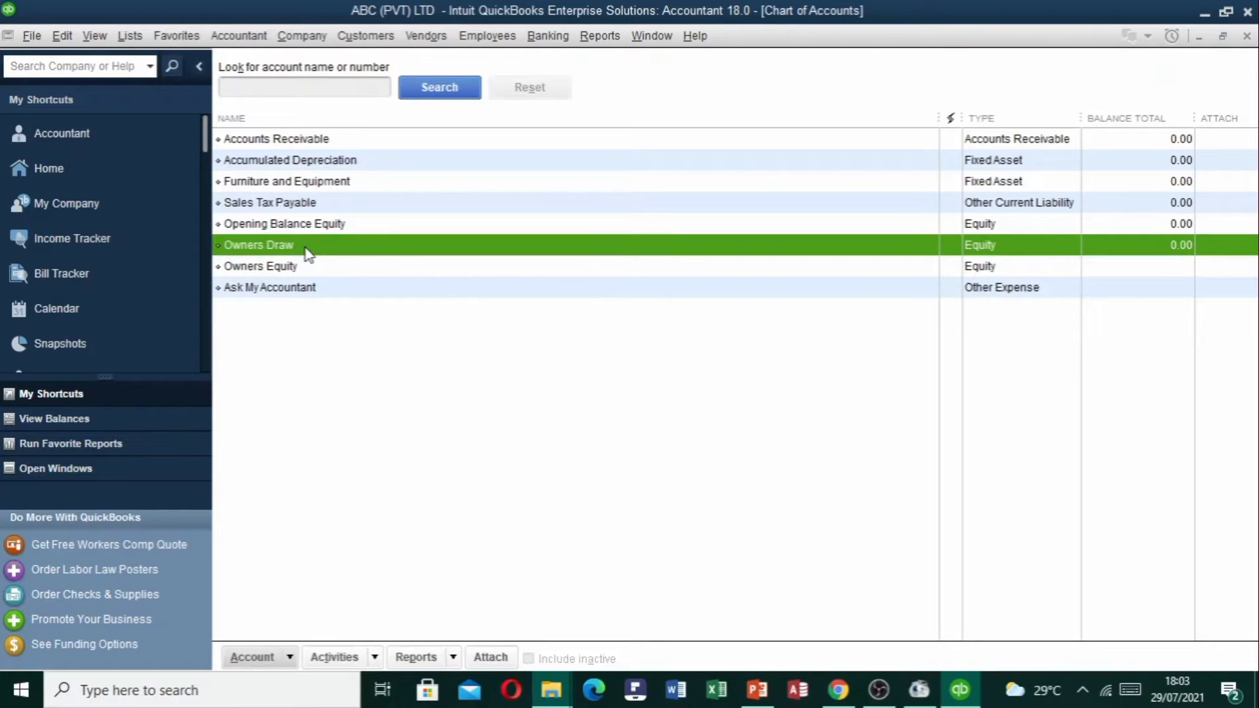
{"action": "left_click", "coordinate": [306, 266]}
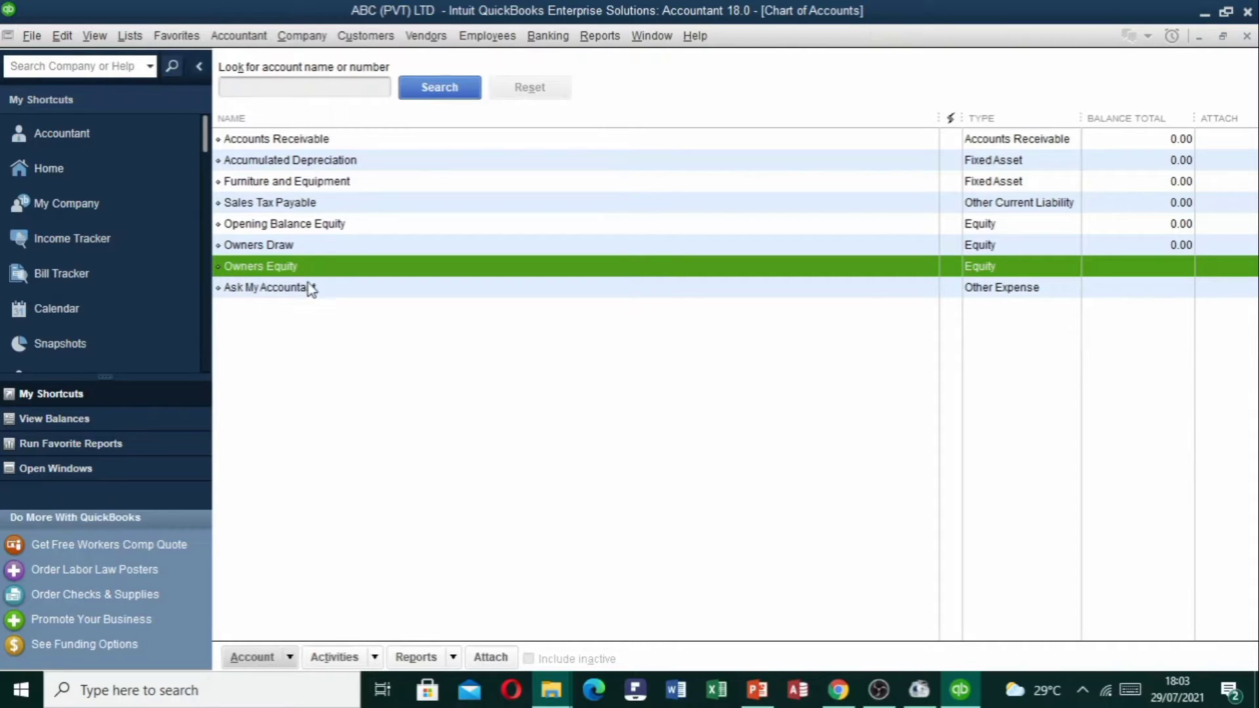
{"action": "left_click", "coordinate": [310, 291]}
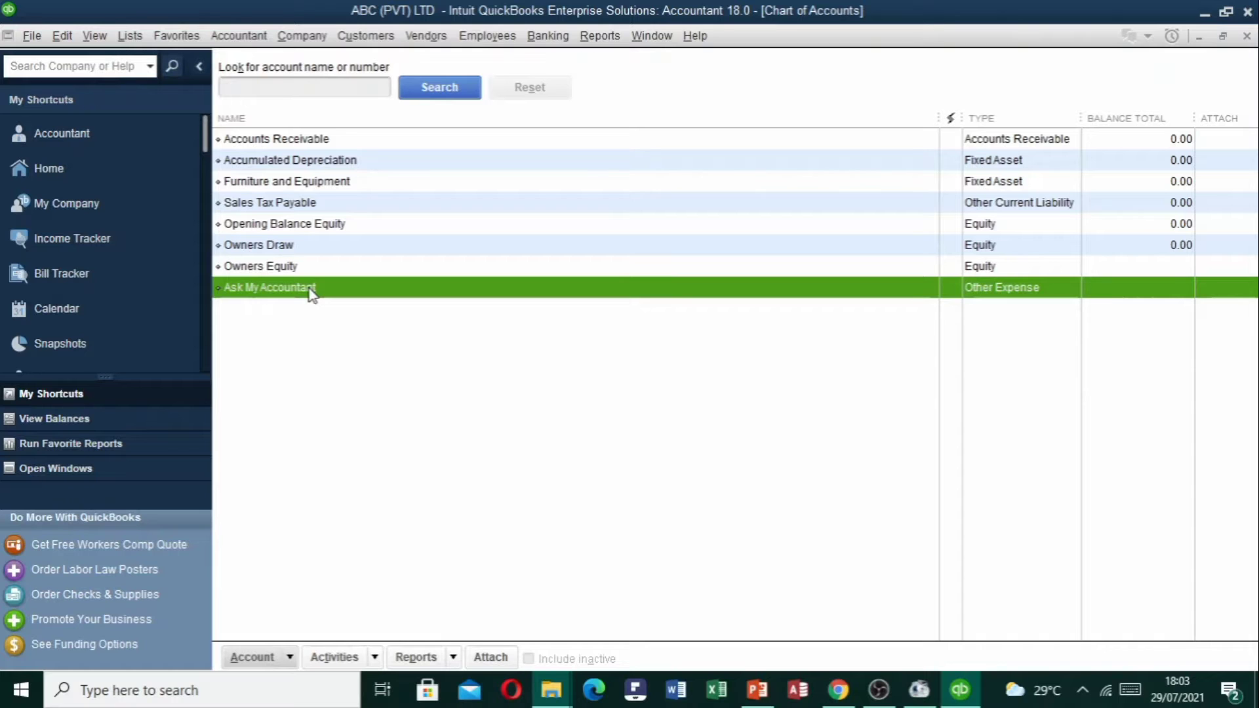
{"action": "key", "text": "Escape"}
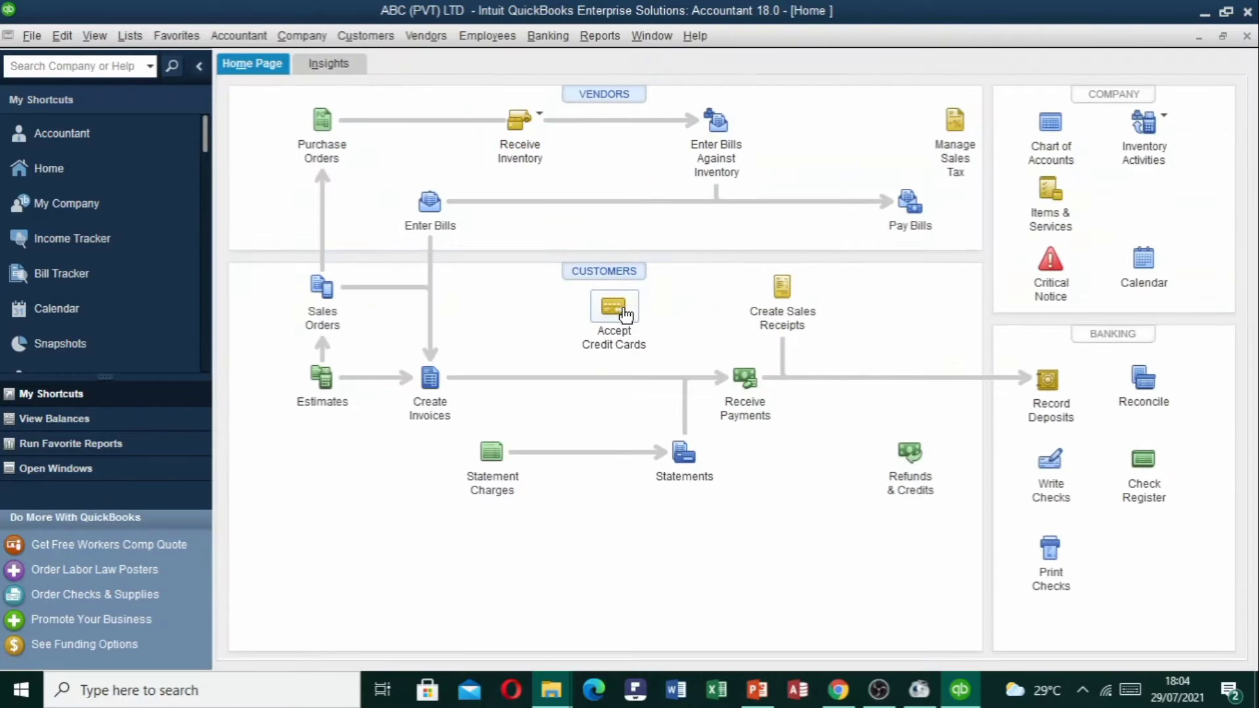
{"action": "left_click", "coordinate": [1034, 138]}
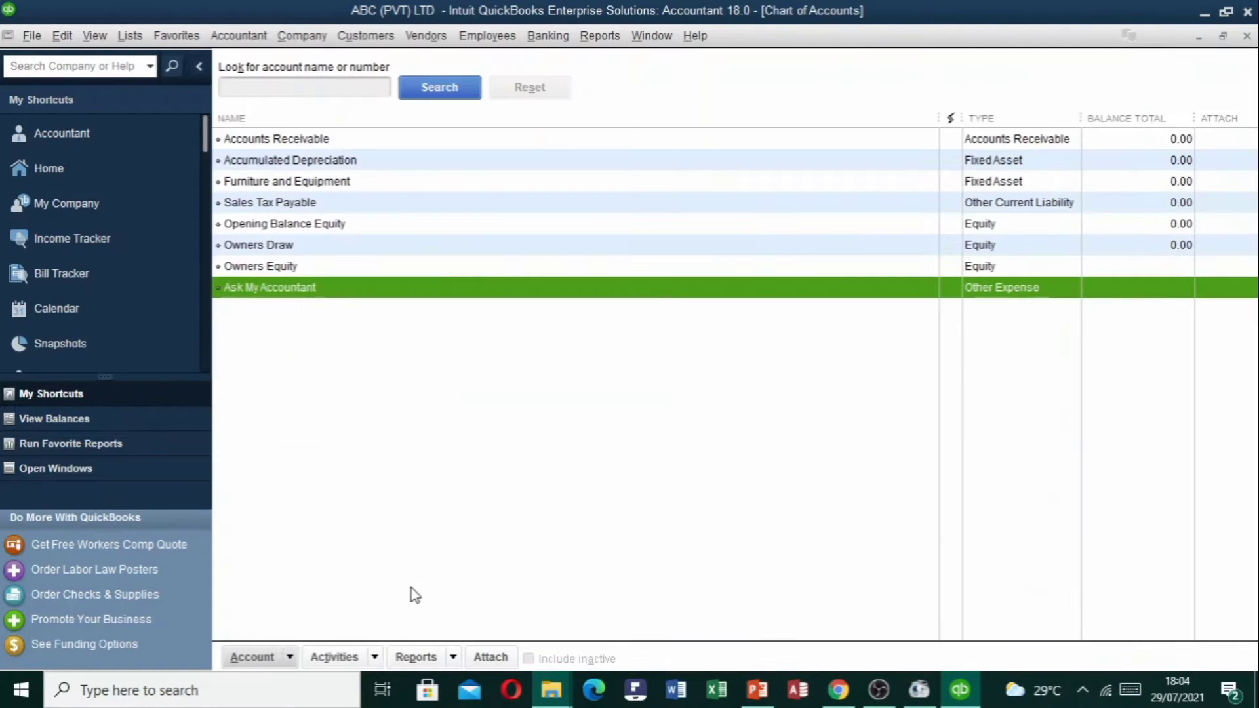
View Customize Columns without changes, then choose Import from Excel from the Account menu.
{"action": "left_click", "coordinate": [287, 658]}
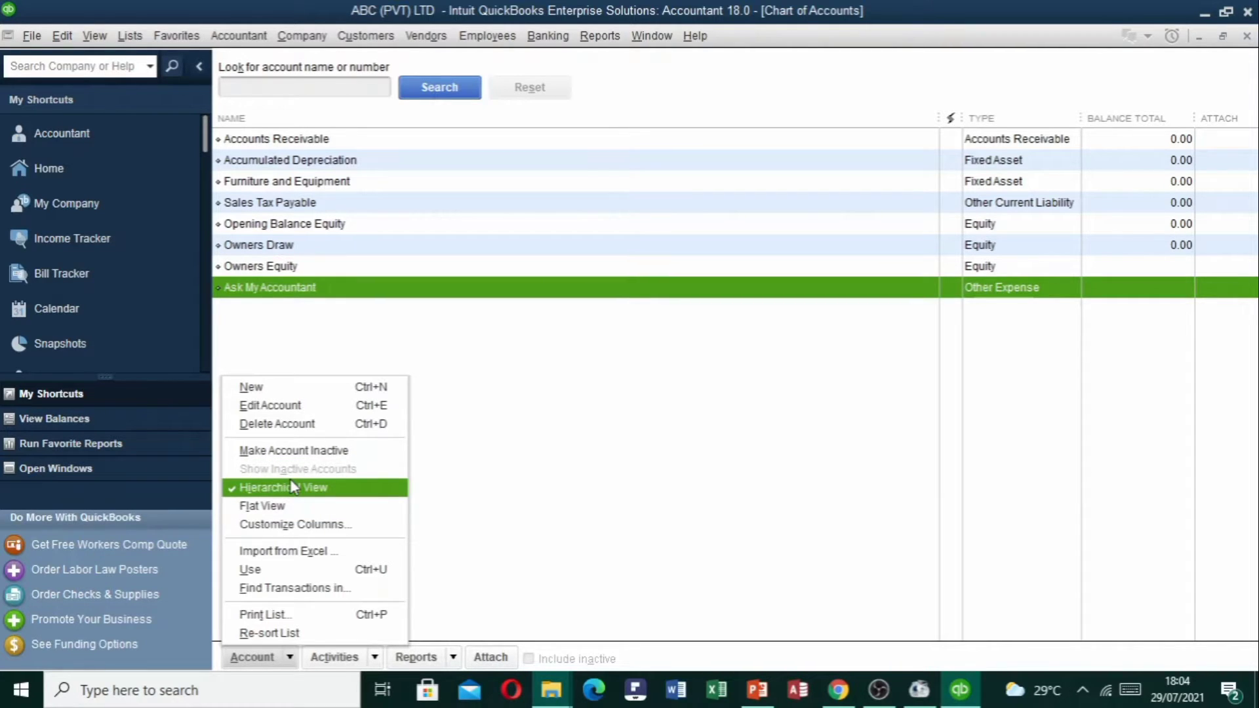
{"action": "left_click", "coordinate": [318, 526]}
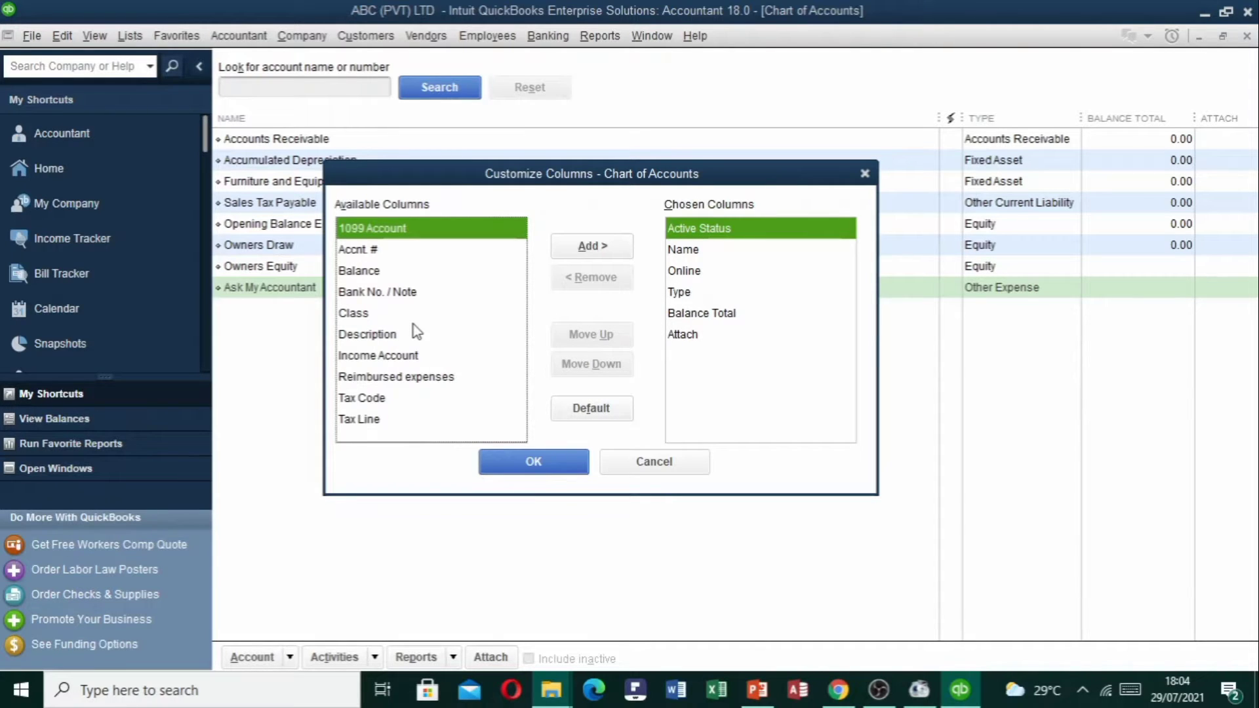
{"action": "left_click", "coordinate": [646, 463]}
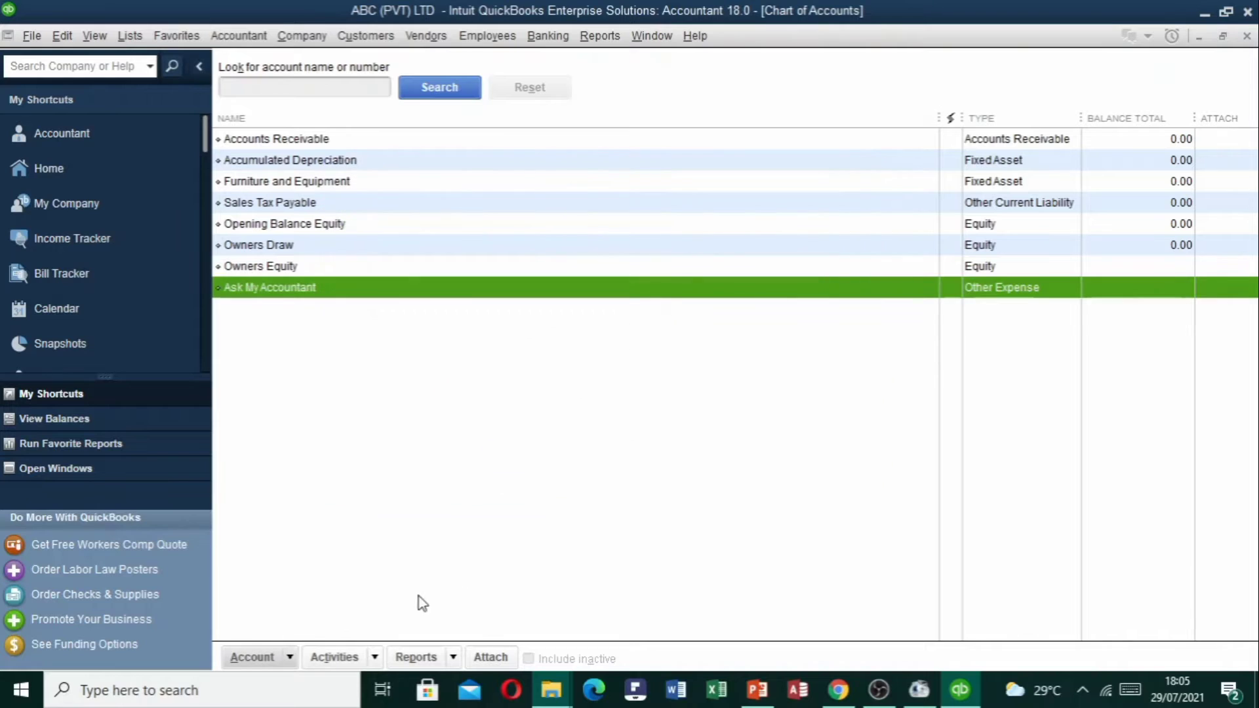
{"action": "left_click", "coordinate": [290, 659]}
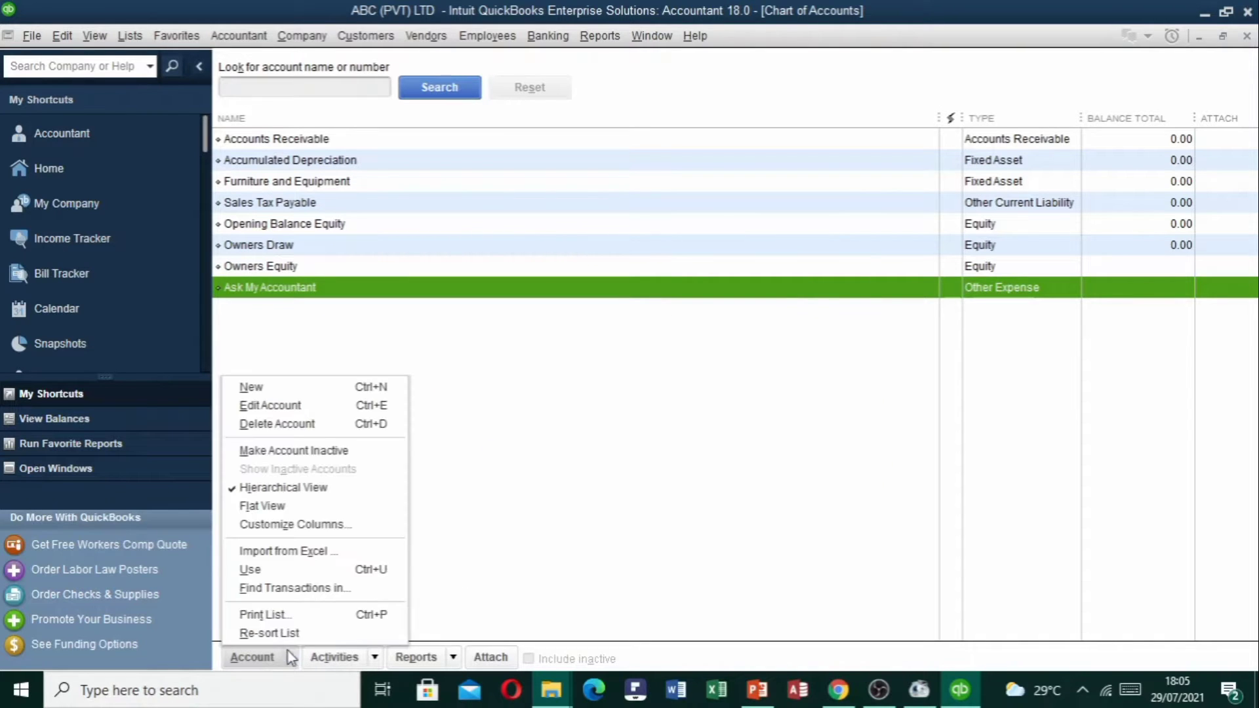
{"action": "left_click", "coordinate": [296, 554]}
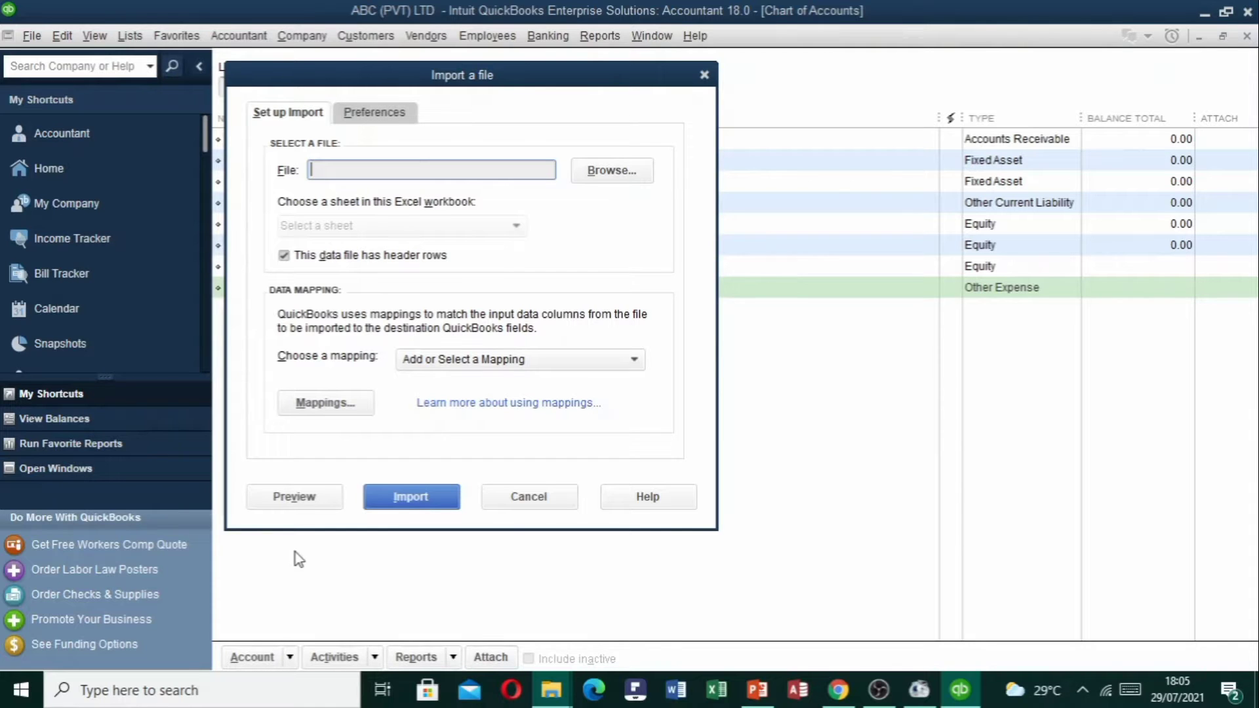
Cancel the Excel import, then open and close Find Transactions for the Ask My Accountant account.
{"action": "left_click", "coordinate": [528, 507]}
{"action": "left_click", "coordinate": [278, 662]}
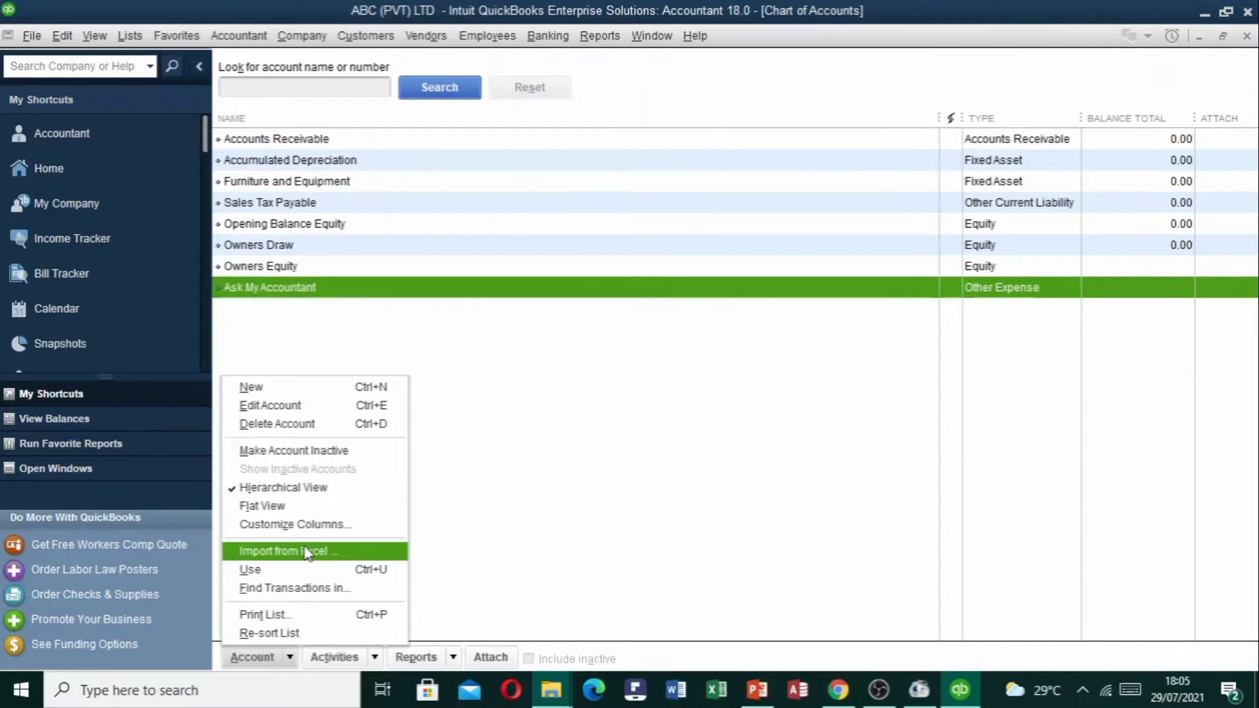
{"action": "left_click", "coordinate": [307, 588]}
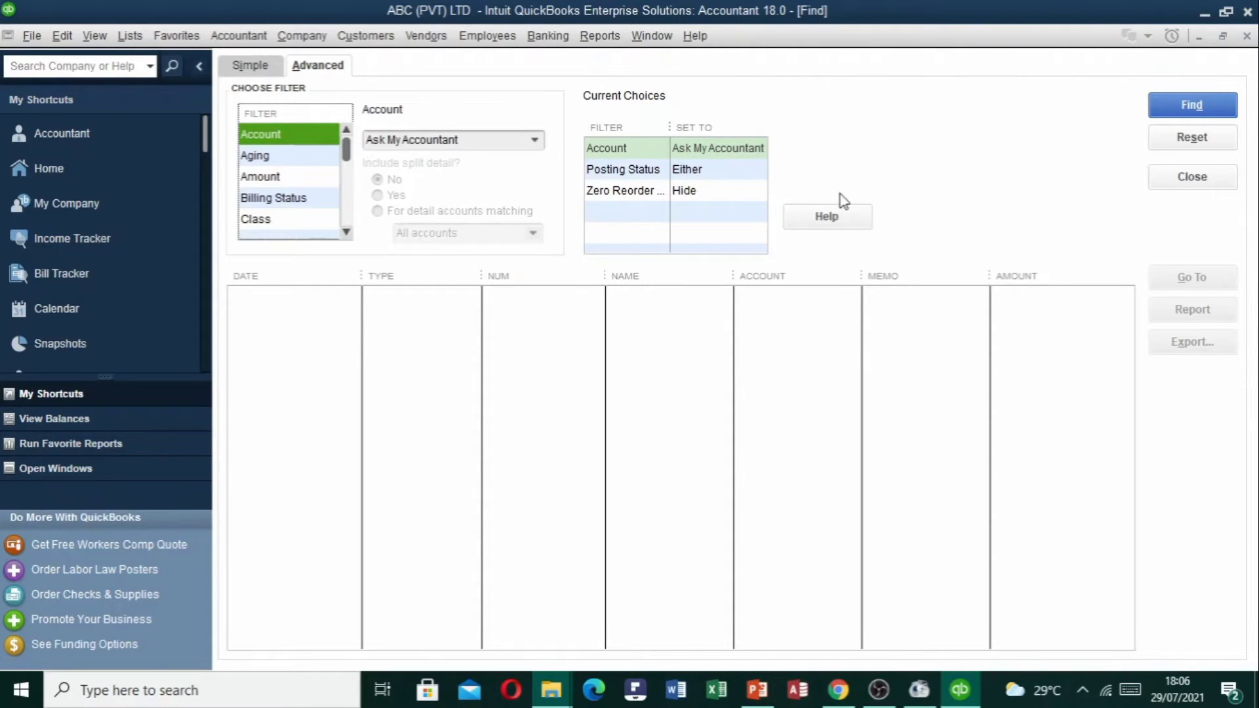
{"action": "left_click", "coordinate": [1247, 36]}
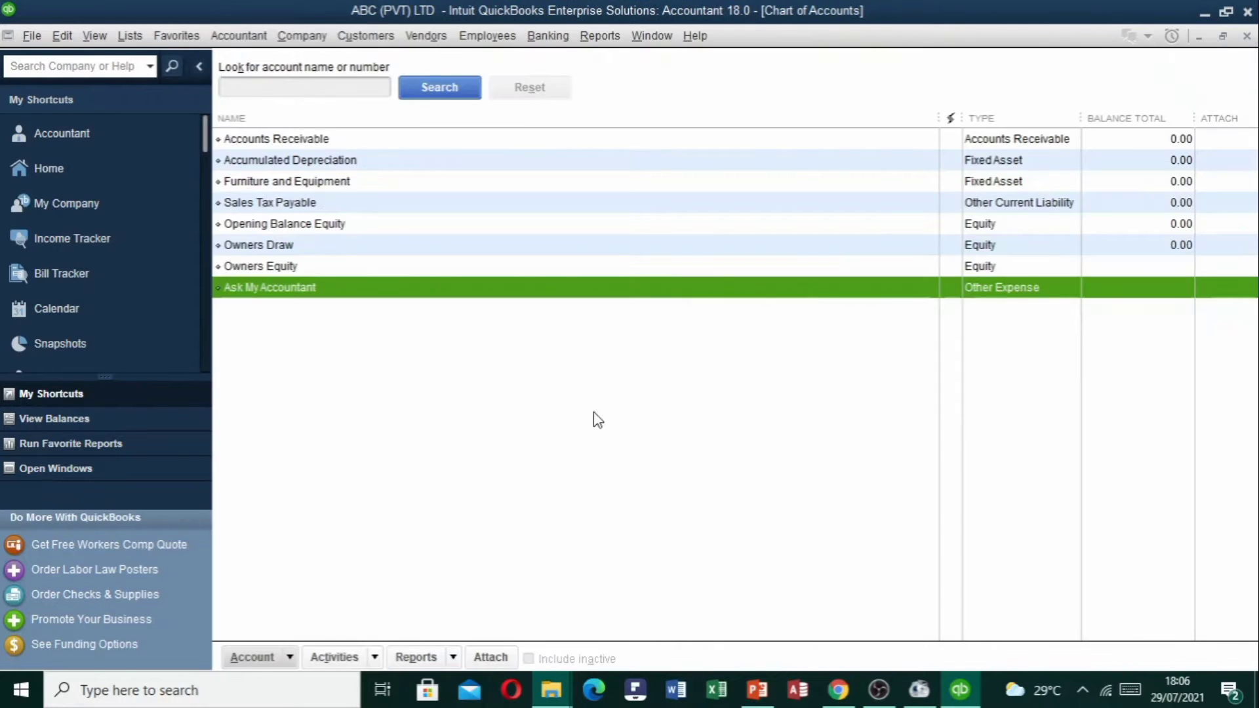
{"action": "left_click", "coordinate": [291, 658]}
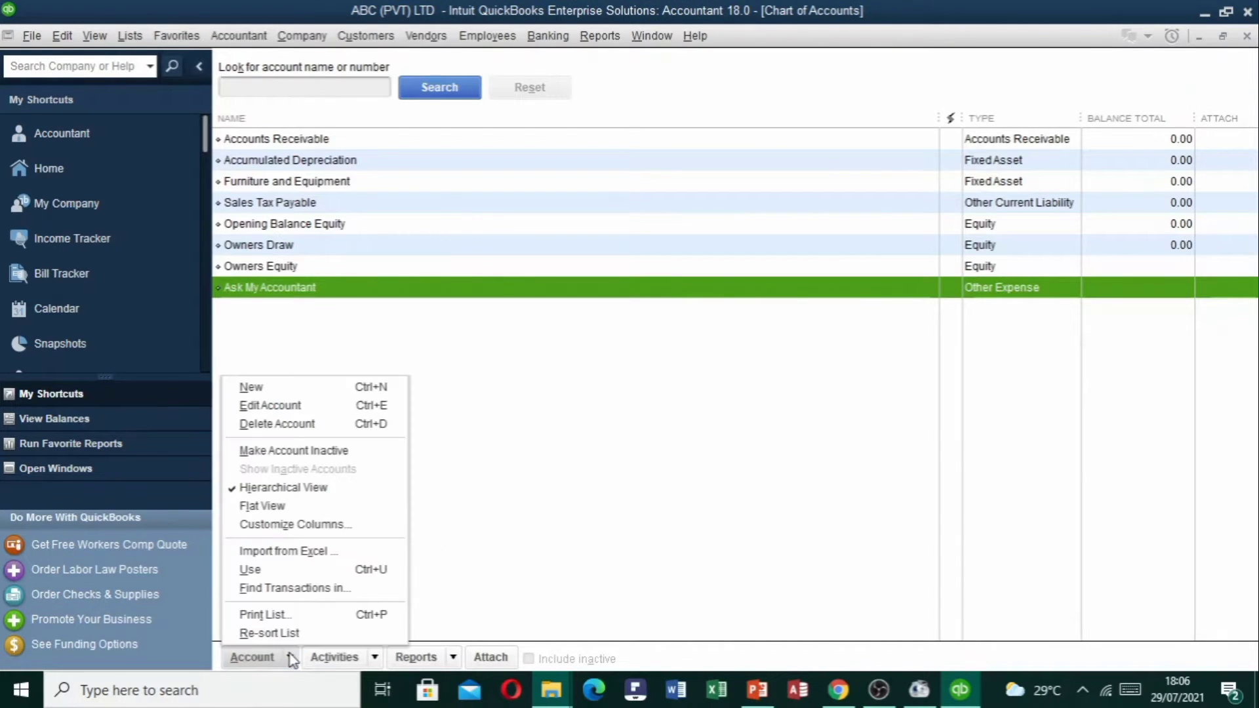
{"action": "left_click", "coordinate": [288, 616]}
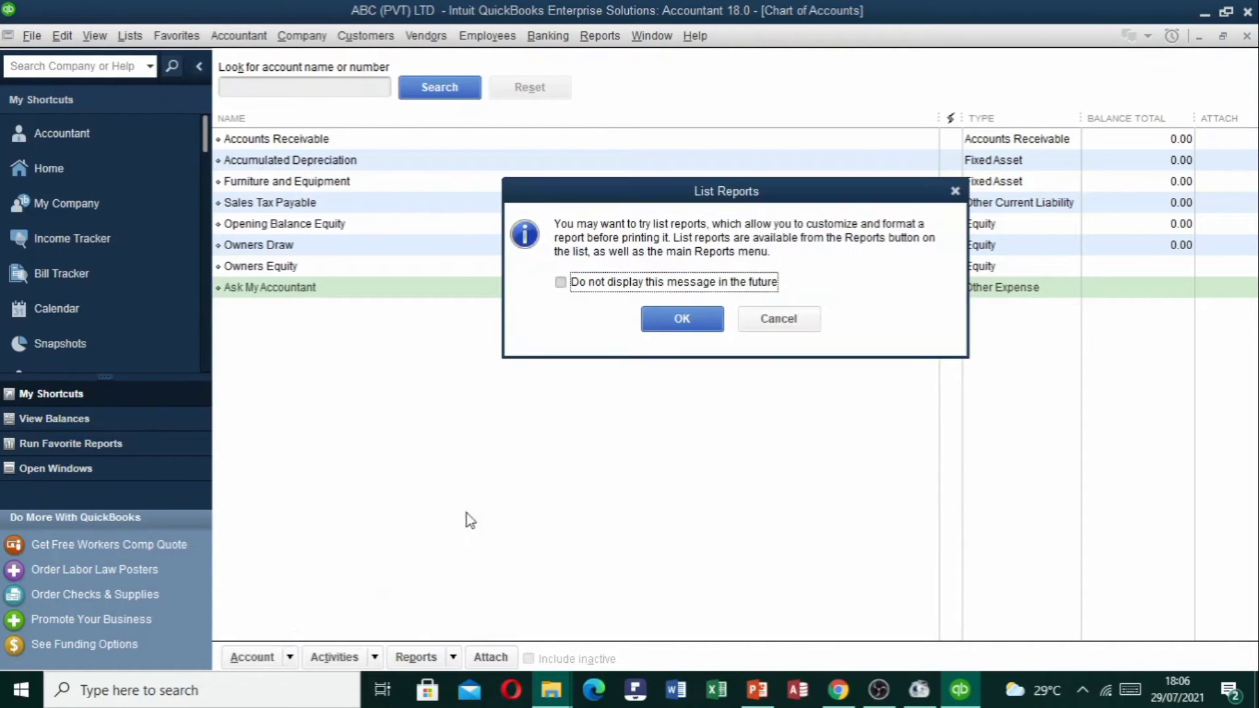
{"action": "left_click", "coordinate": [683, 321]}
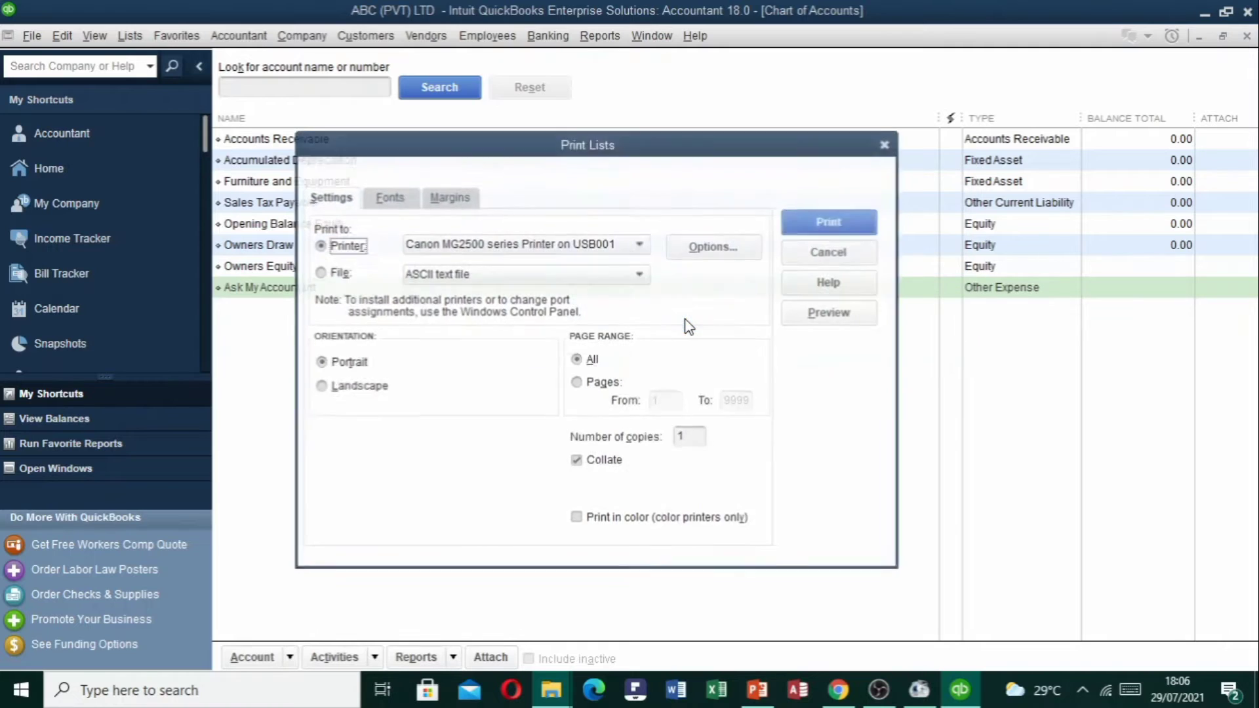
{"action": "left_click", "coordinate": [830, 313]}
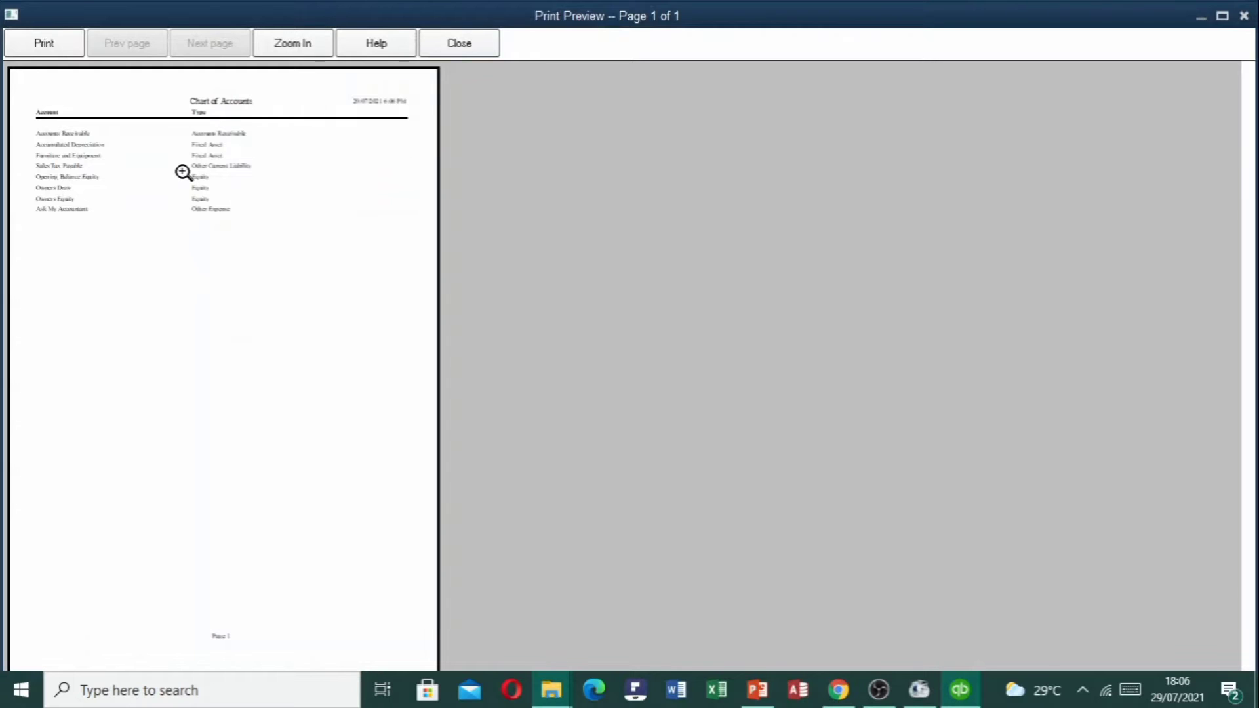
{"action": "left_click", "coordinate": [183, 173]}
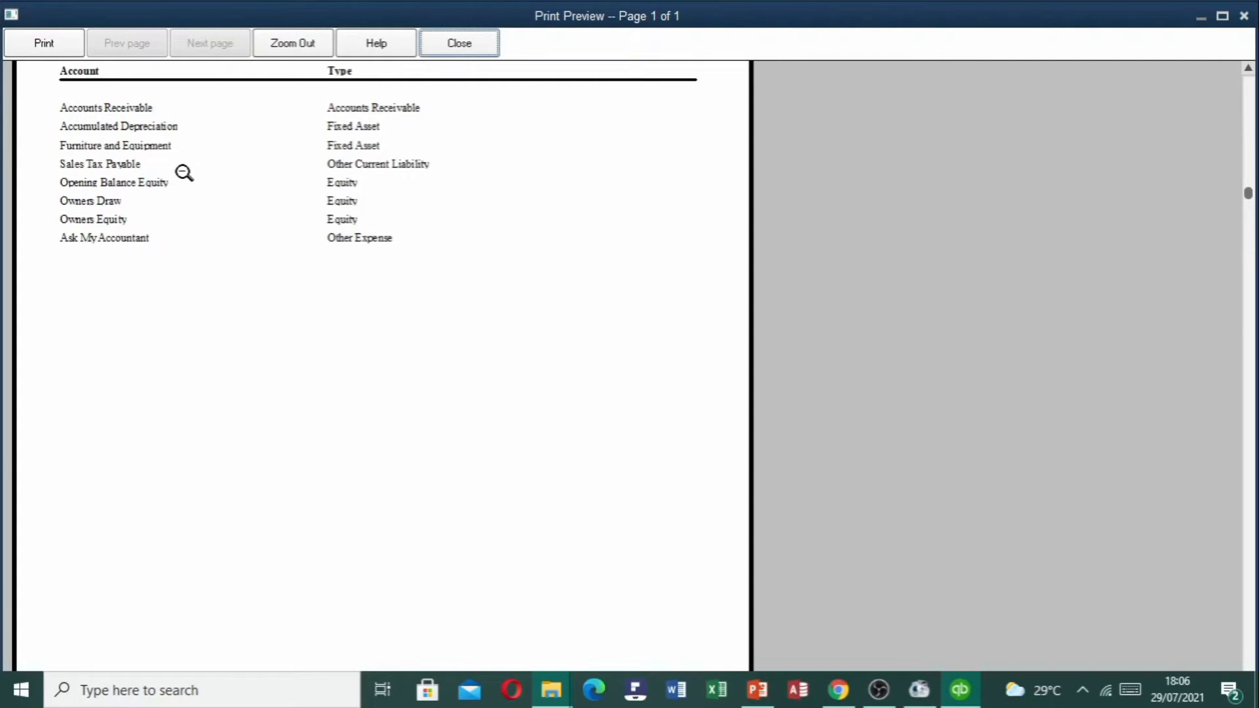
{"action": "left_click_drag", "start_coordinate": [1248, 191], "coordinate": [1249, 118]}
{"action": "left_click", "coordinate": [491, 47]}
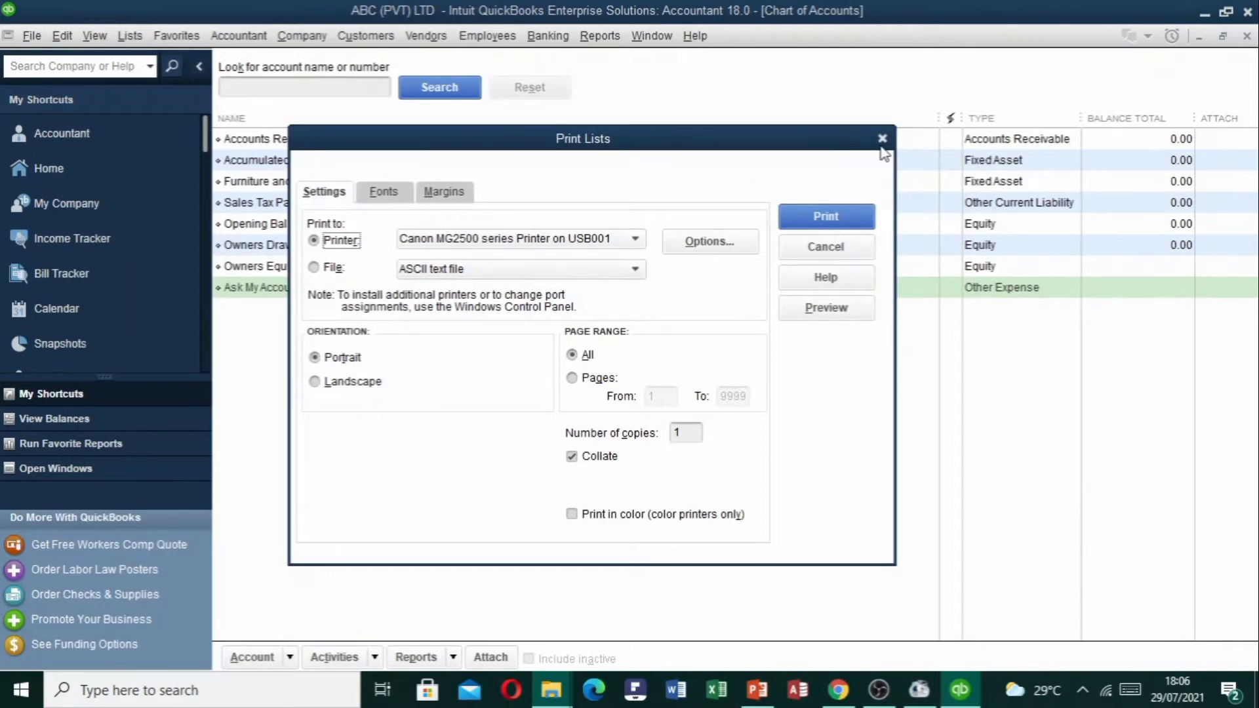
{"action": "left_click", "coordinate": [874, 144]}
{"action": "left_click", "coordinate": [253, 657]}
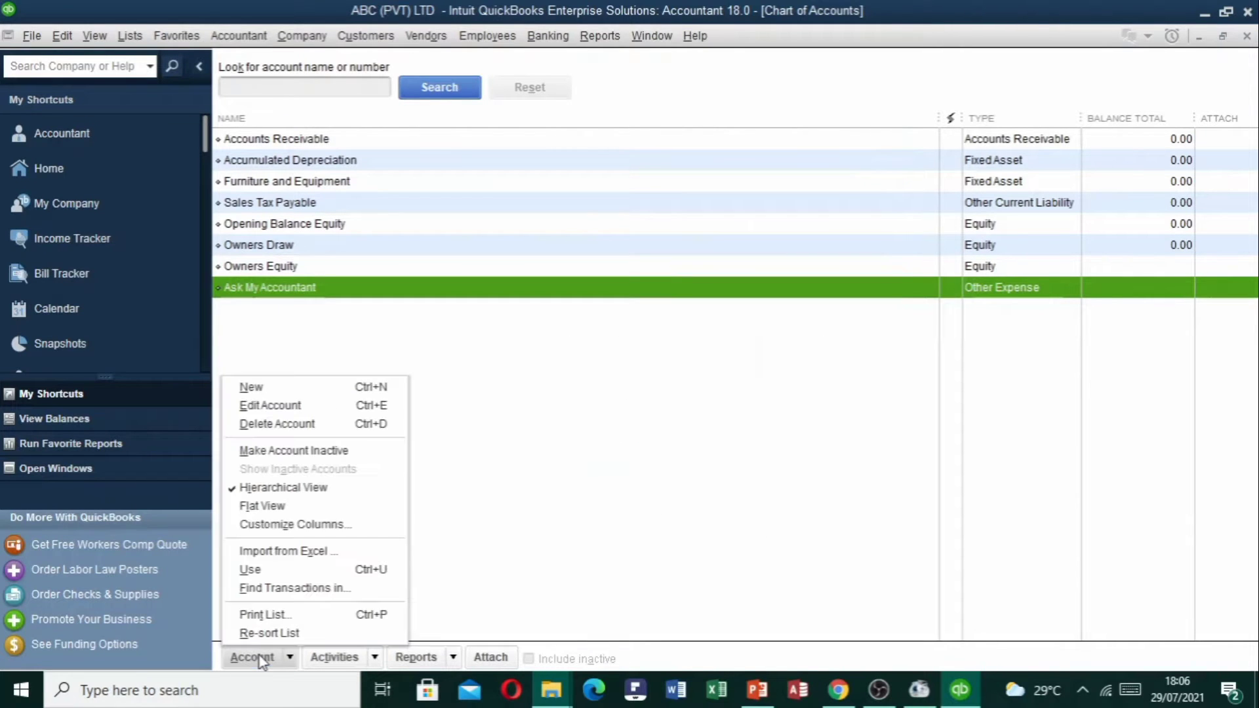
Re-sort the account list to its default order, confirm, and show the Activities menu.
{"action": "left_click", "coordinate": [299, 634]}
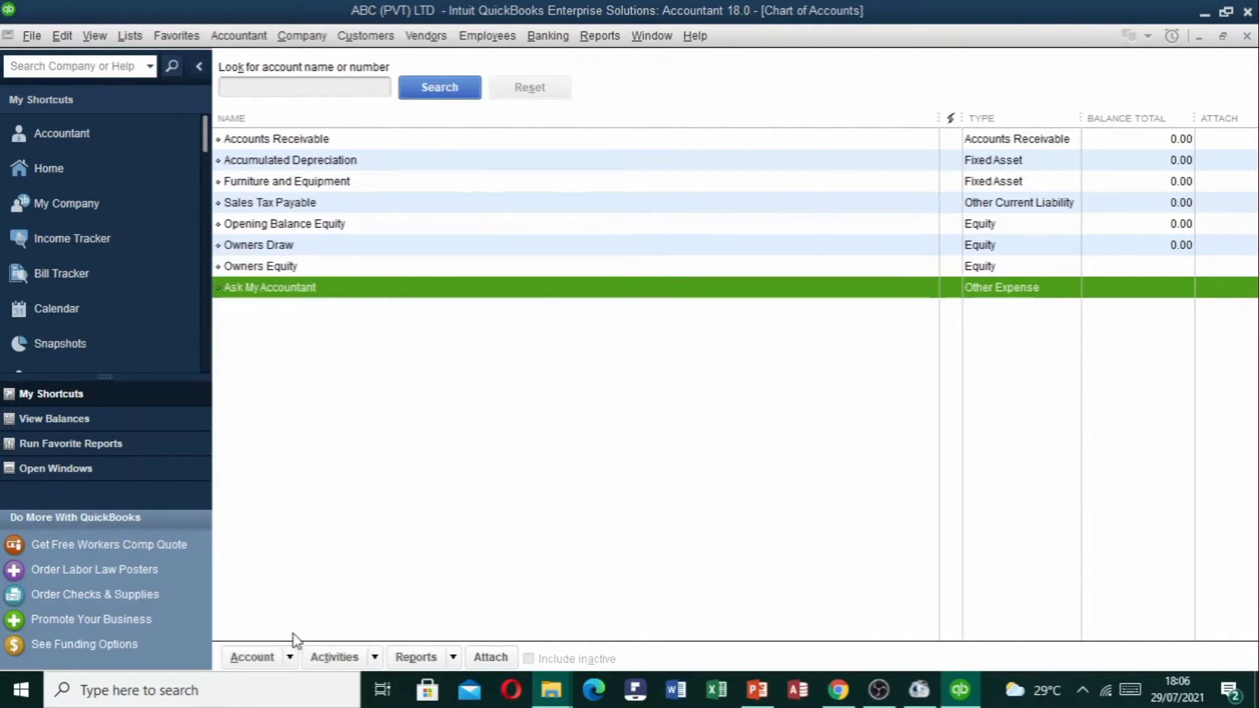
{"action": "left_click", "coordinate": [599, 225]}
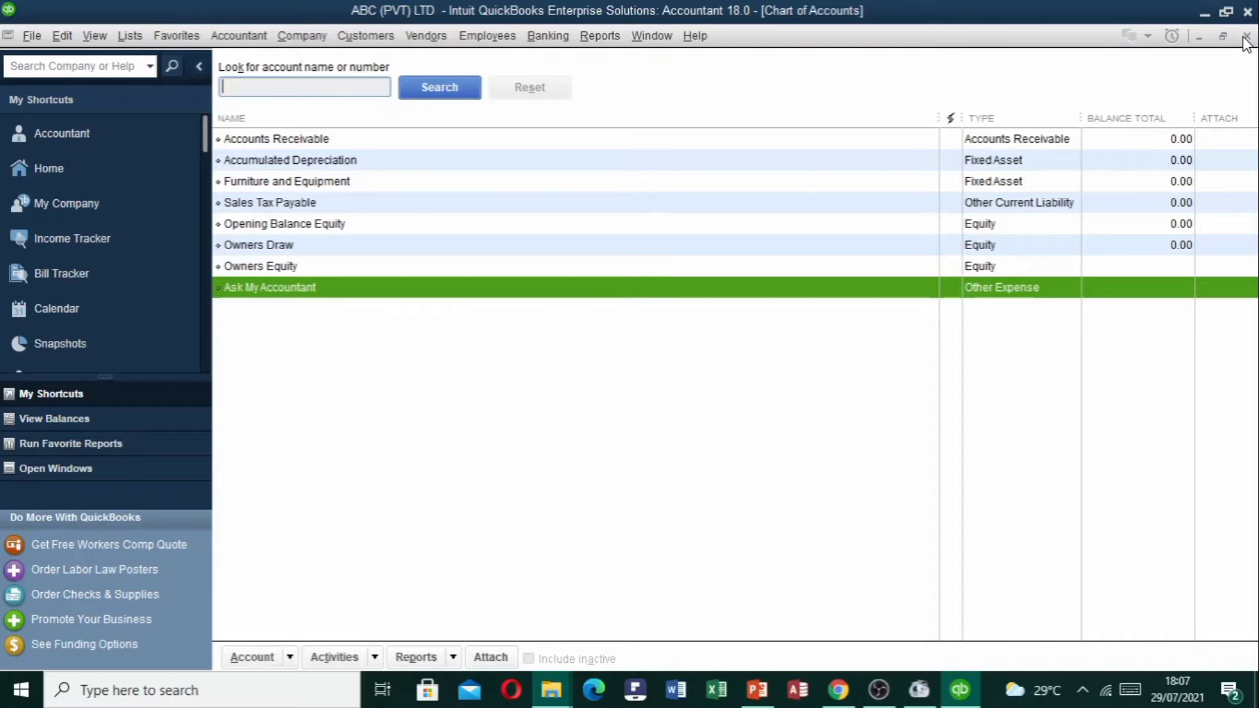
{"action": "left_click", "coordinate": [377, 658]}
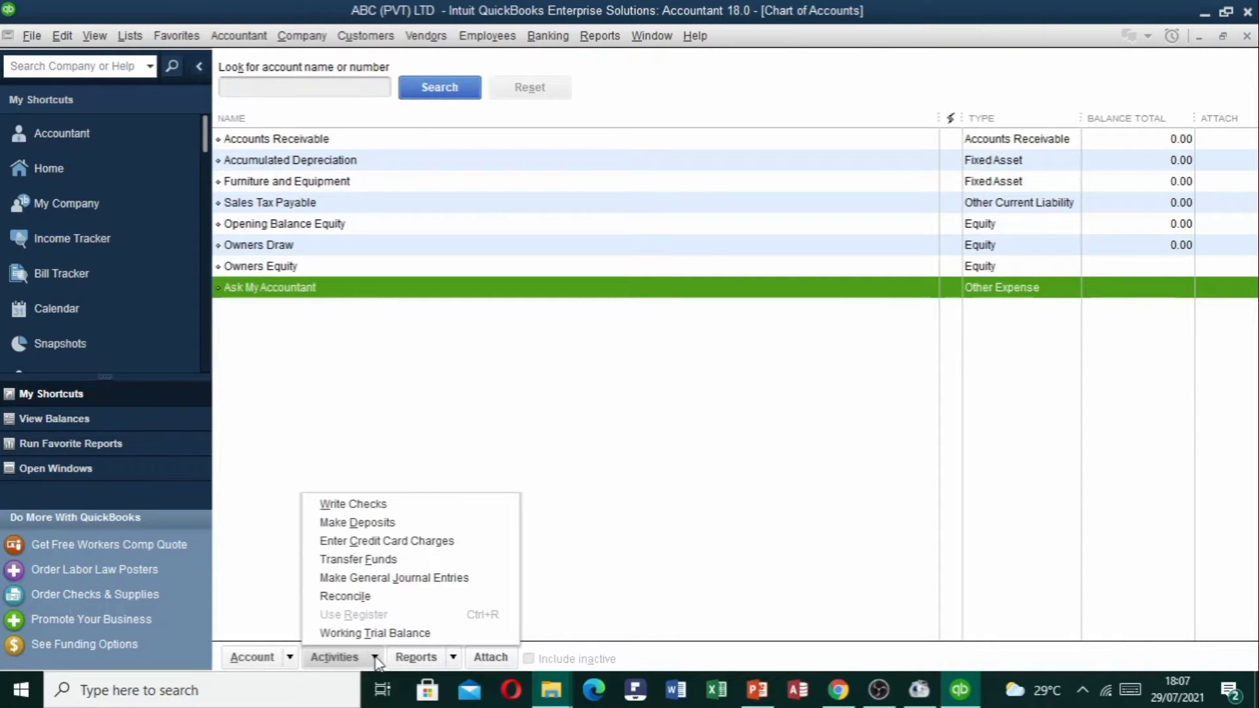
Run the QuickReport for Furniture and Equipment, showing no transactions and 0.00 total, then close it.
{"action": "left_click", "coordinate": [452, 658]}
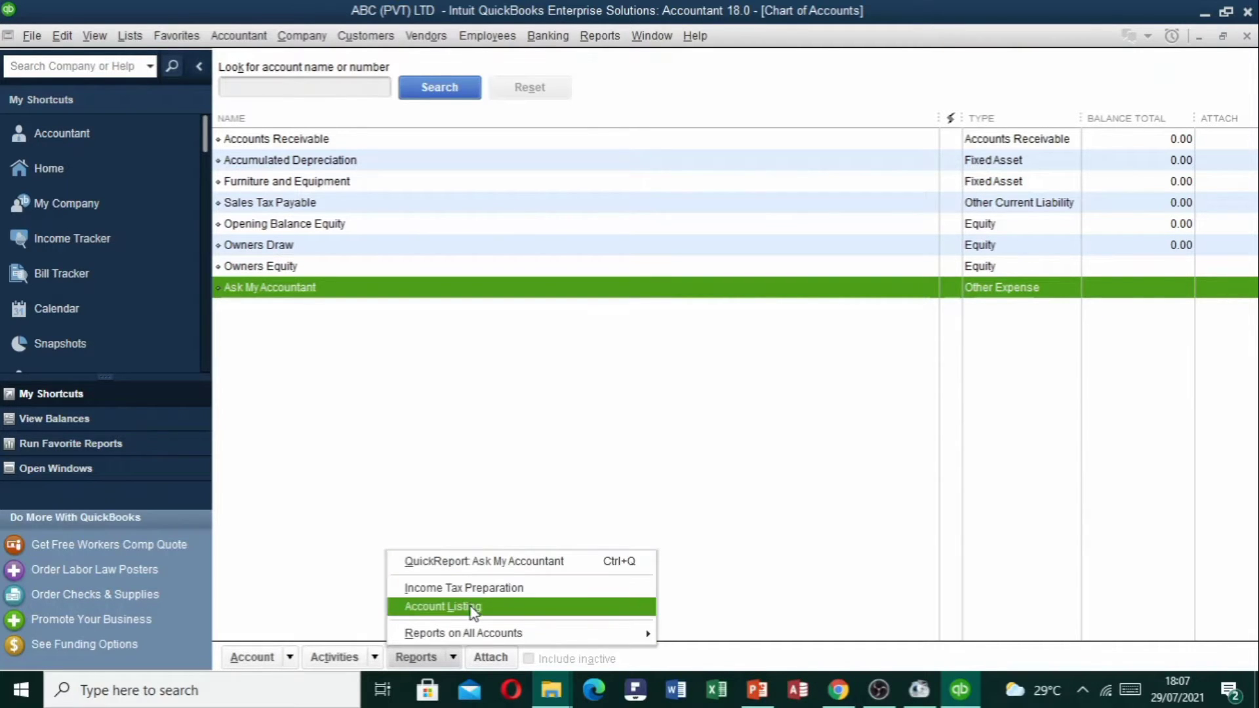
{"action": "mouse_move", "coordinate": [516, 636]}
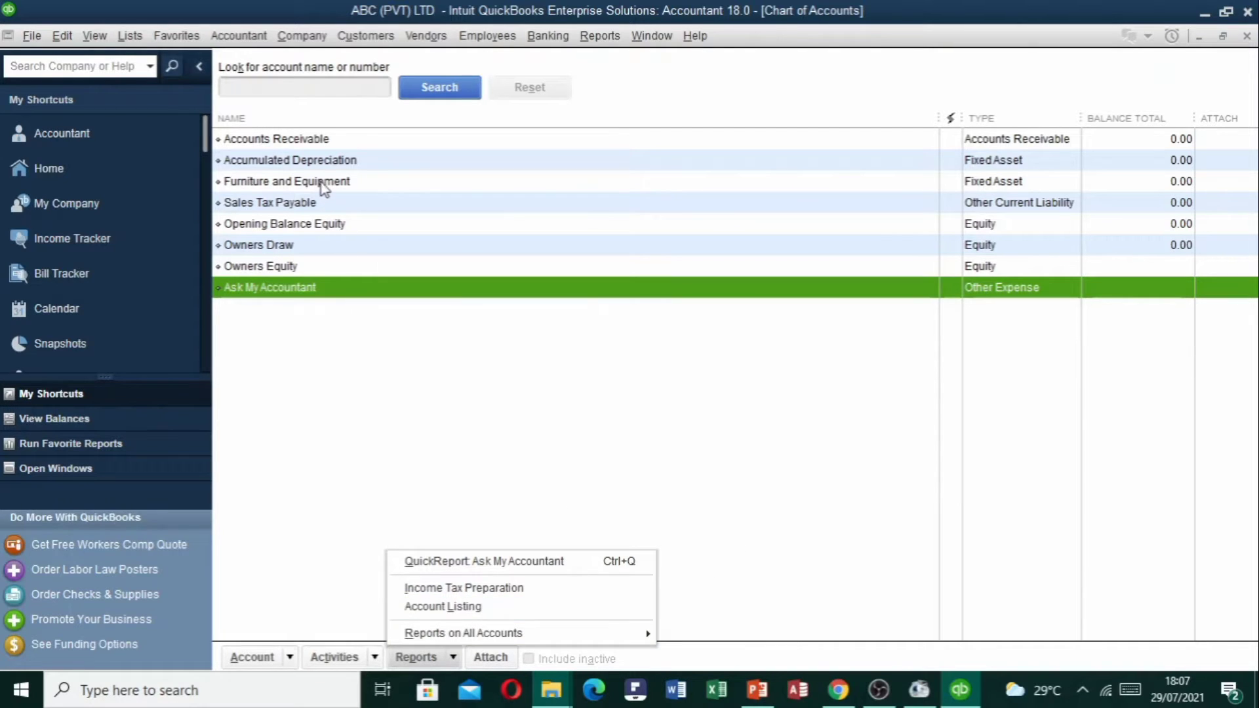
{"action": "left_click", "coordinate": [323, 183]}
{"action": "left_click", "coordinate": [417, 657]}
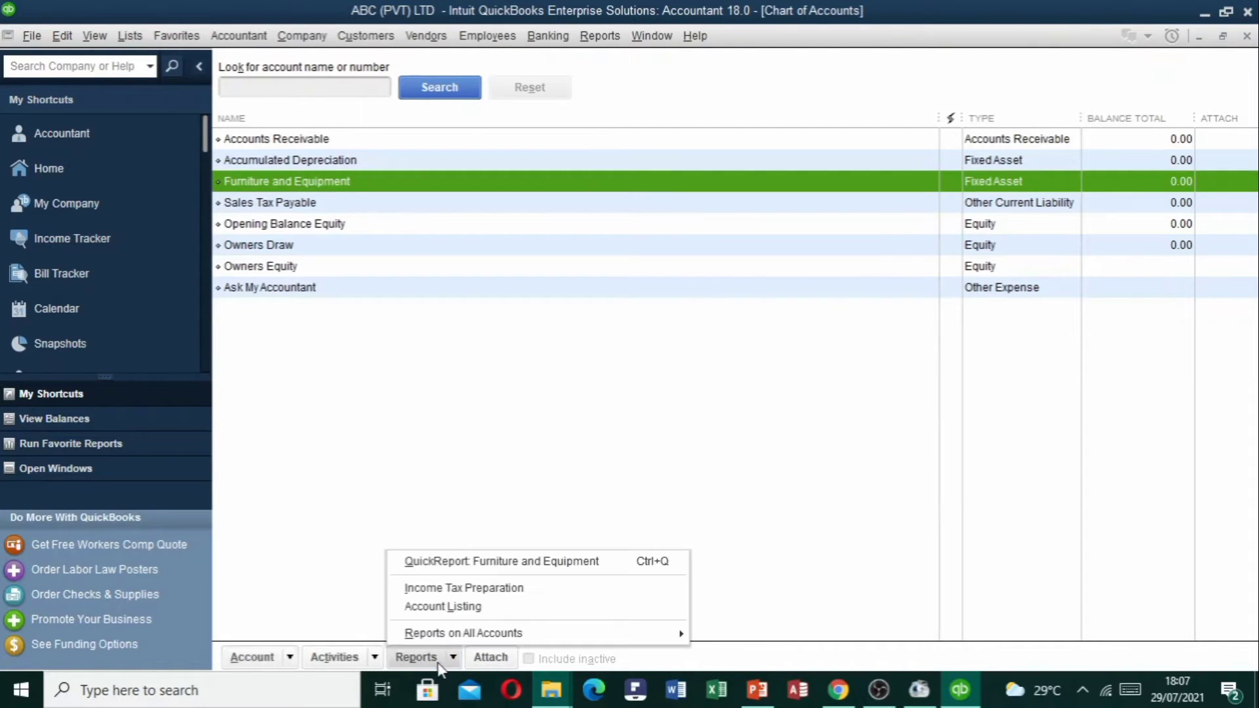
{"action": "left_click", "coordinate": [476, 563]}
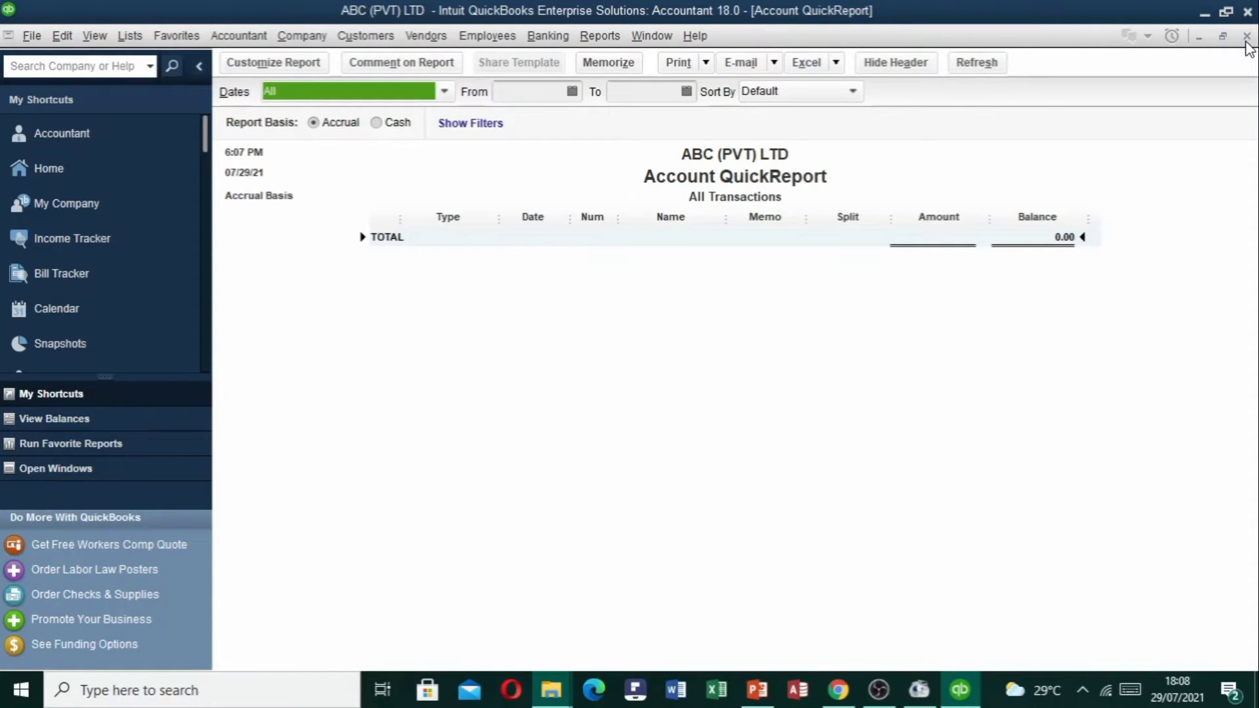
{"action": "left_click", "coordinate": [1246, 36]}
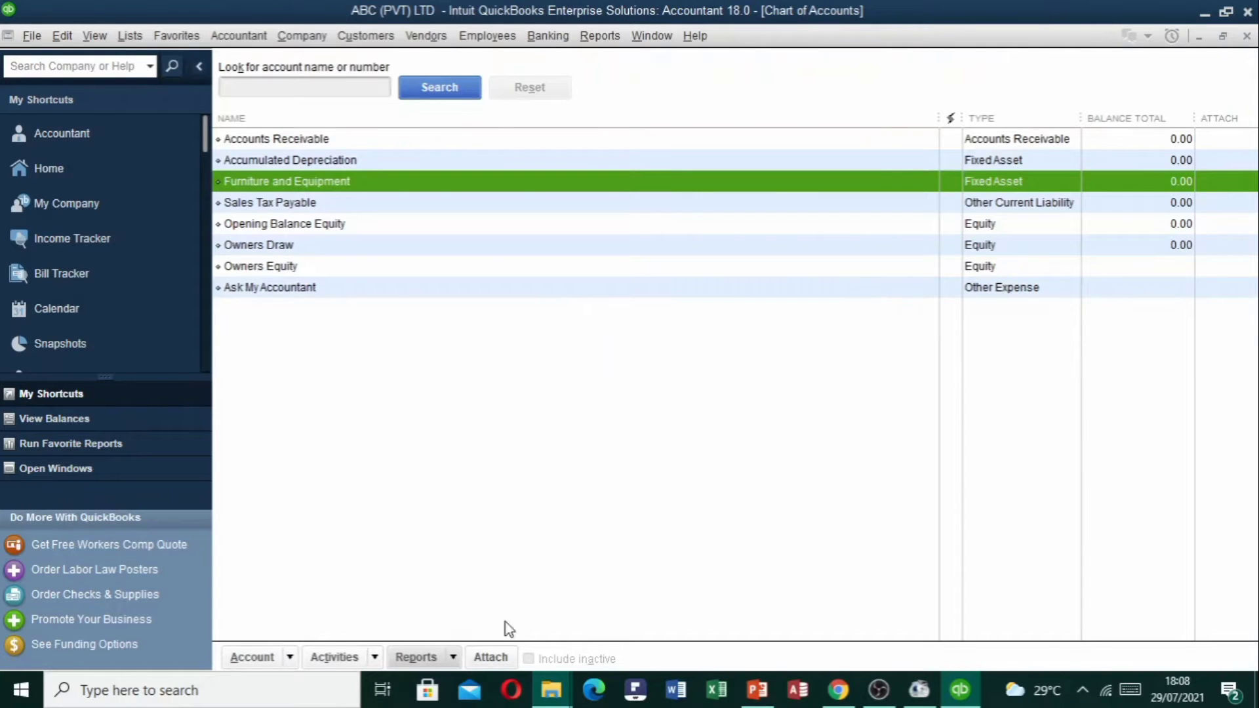
Browse the Reports on All Accounts submenus like Profit & Loss, then open Attachments for Furniture and Equipment.
{"action": "left_click", "coordinate": [438, 662]}
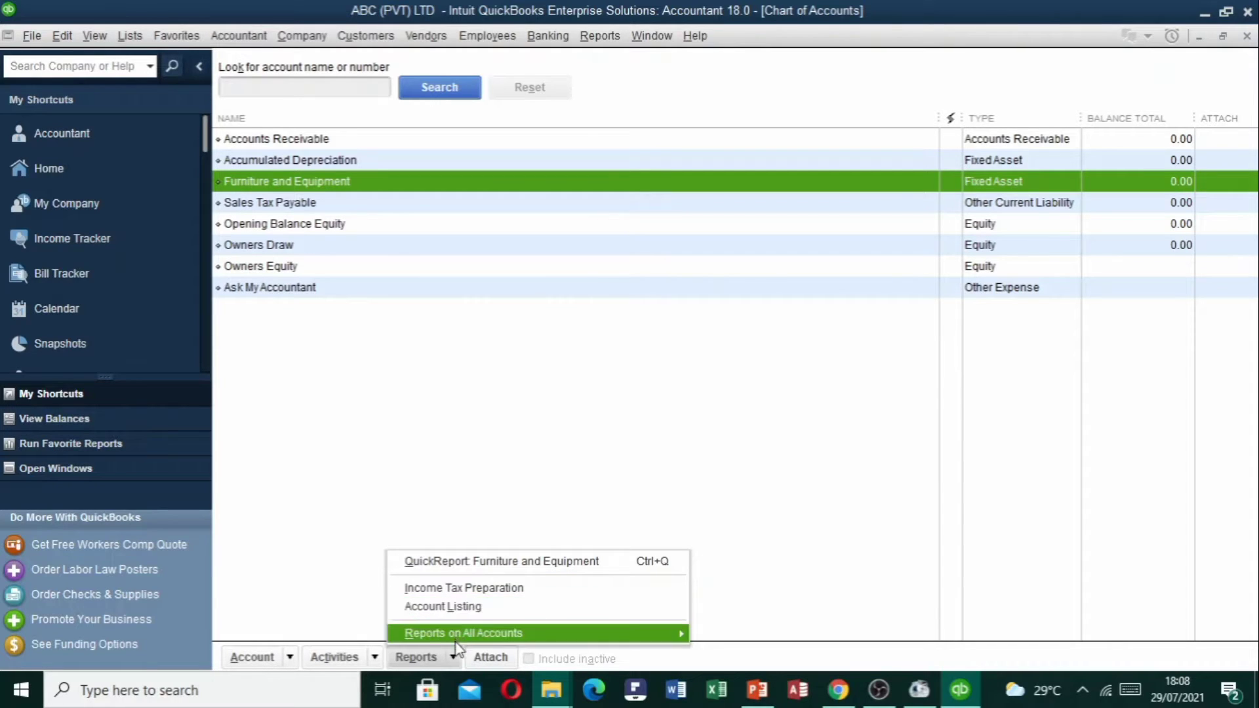
{"action": "mouse_move", "coordinate": [476, 628]}
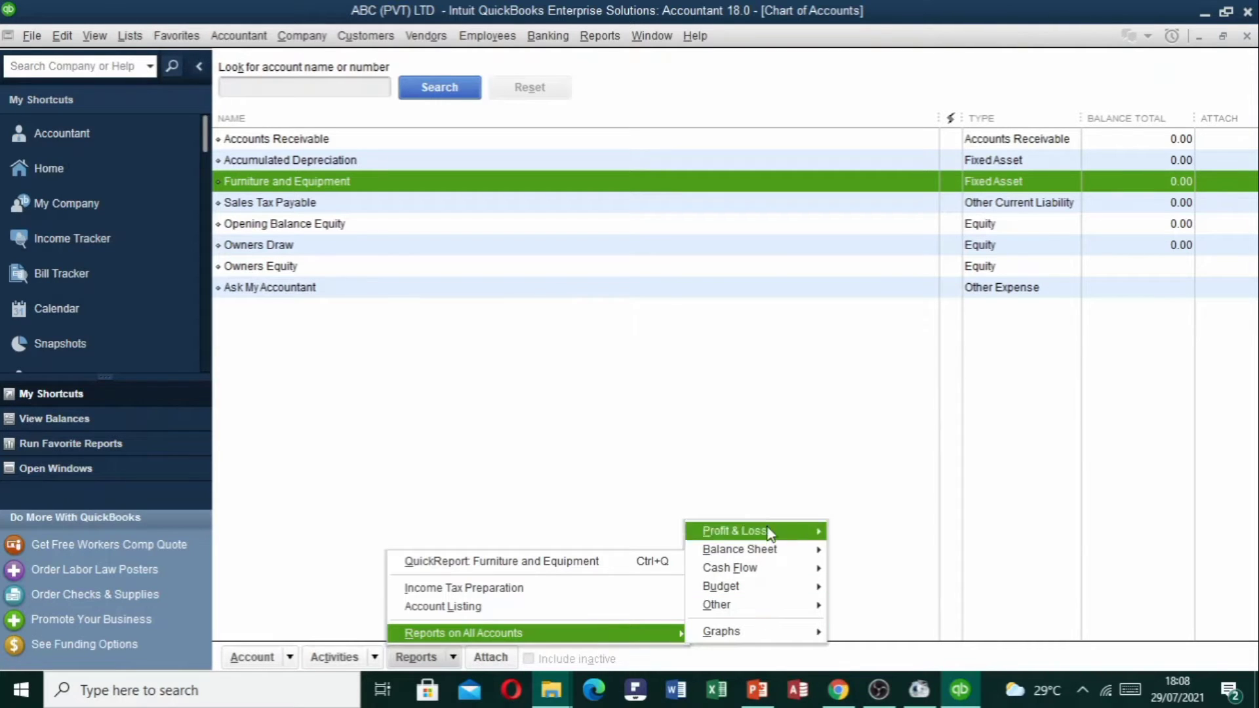
{"action": "mouse_move", "coordinate": [768, 536]}
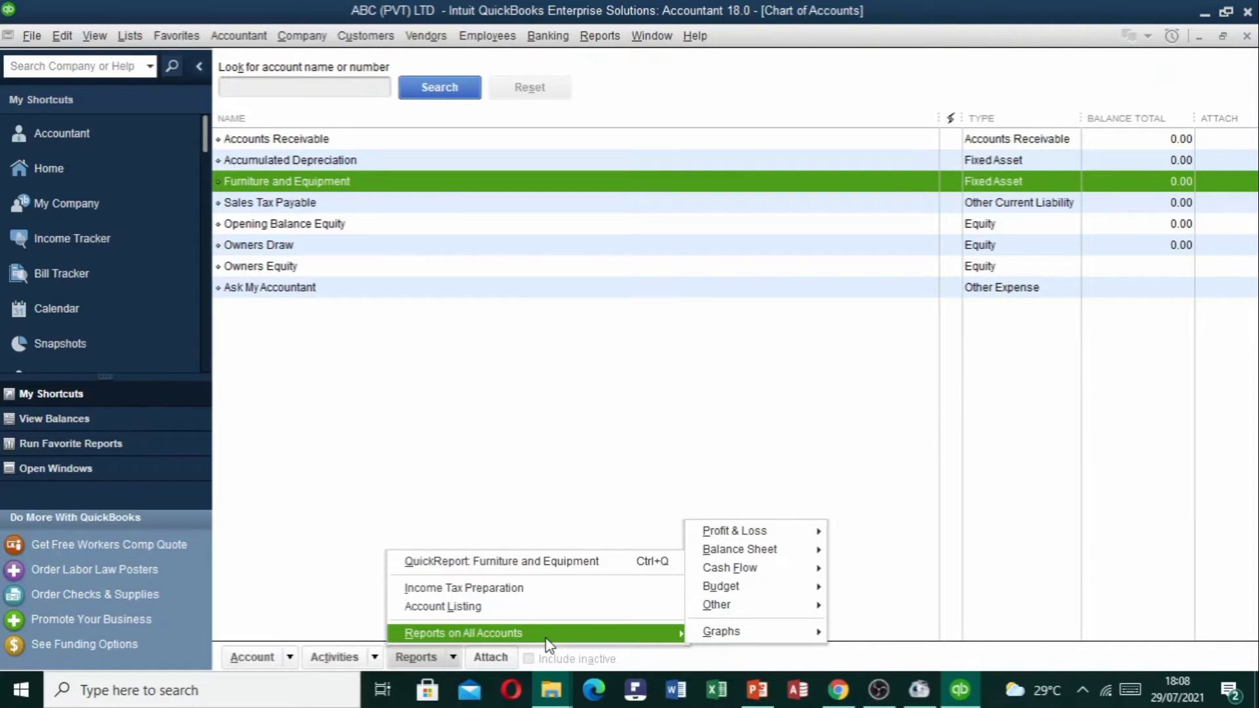
{"action": "left_click", "coordinate": [497, 657]}
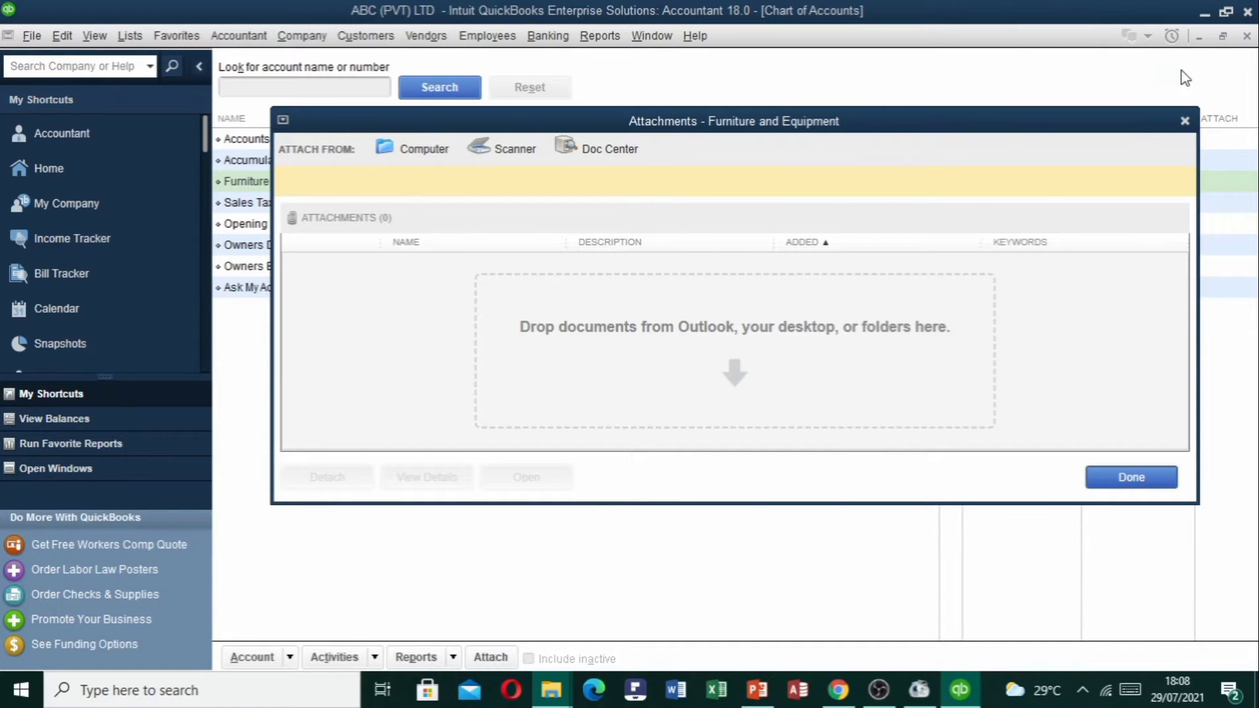
Close the Attachments window, select Owners Draw, then clear the account selection.
{"action": "left_click", "coordinate": [1184, 122]}
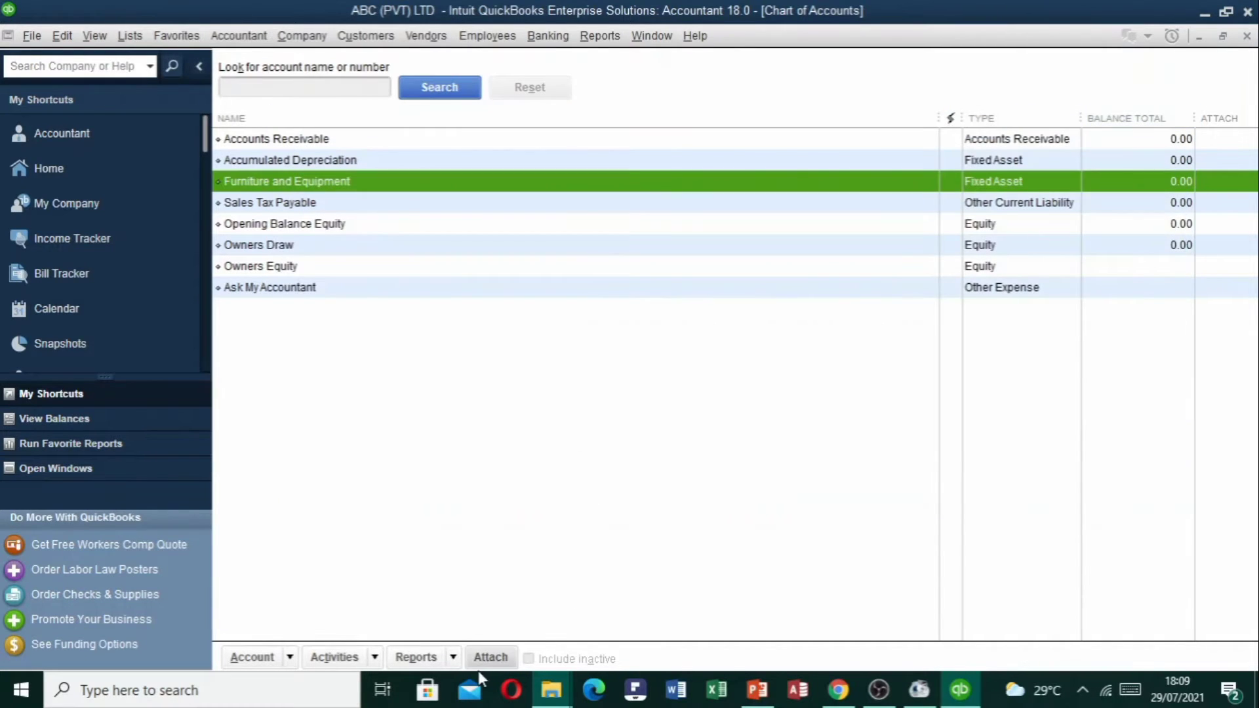
{"action": "left_click", "coordinate": [318, 247]}
{"action": "left_click", "coordinate": [376, 390]}
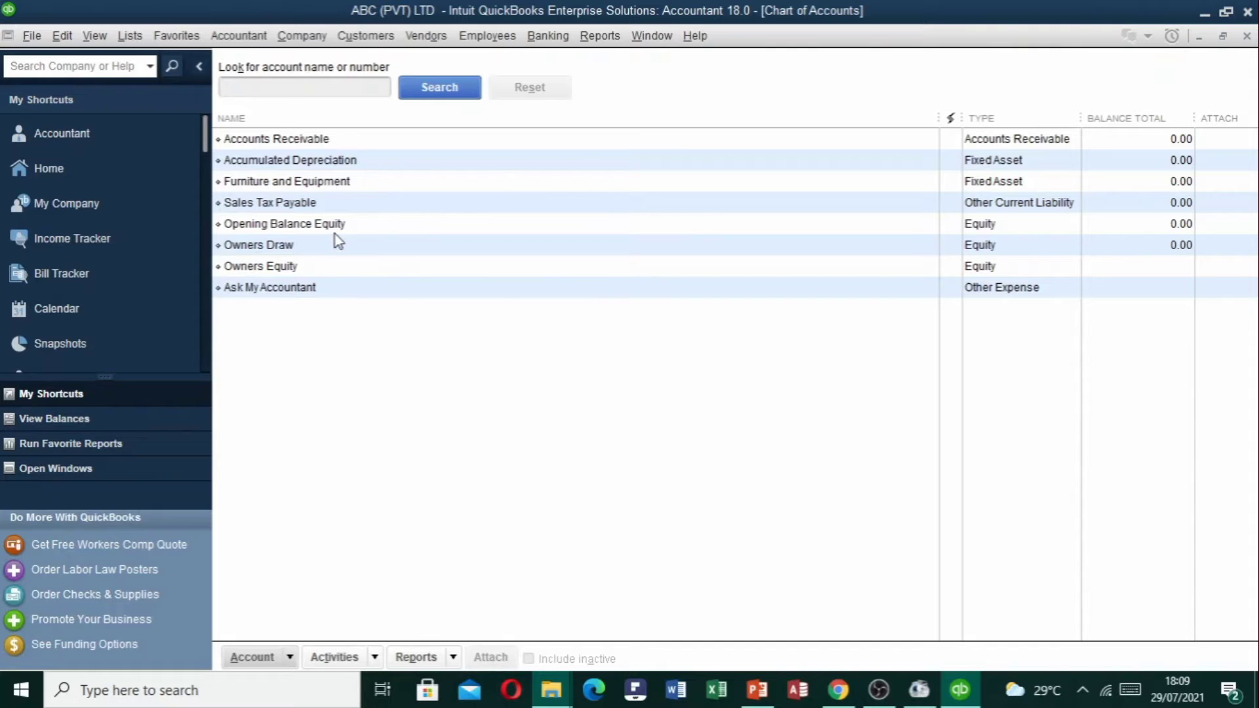
Reselect Furniture and Equipment and open its Attachments window twice, confirming 0 attachments each time.
{"action": "left_click", "coordinate": [314, 185]}
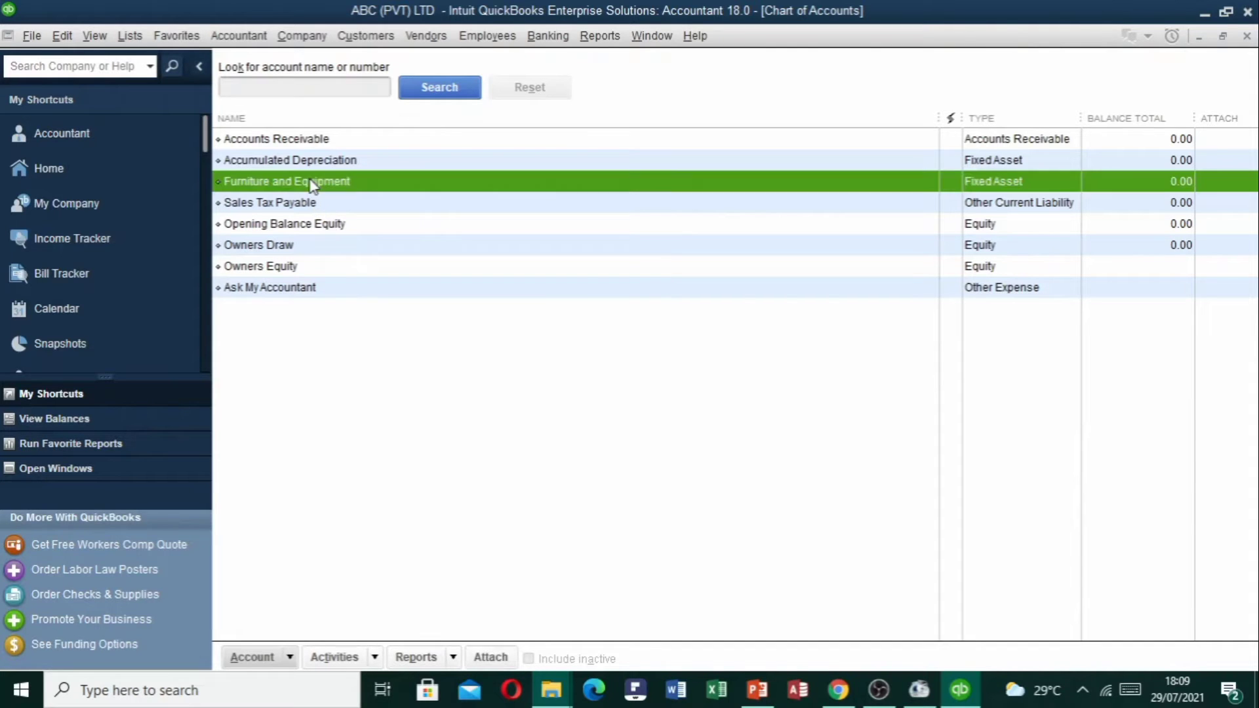
{"action": "left_click", "coordinate": [499, 658]}
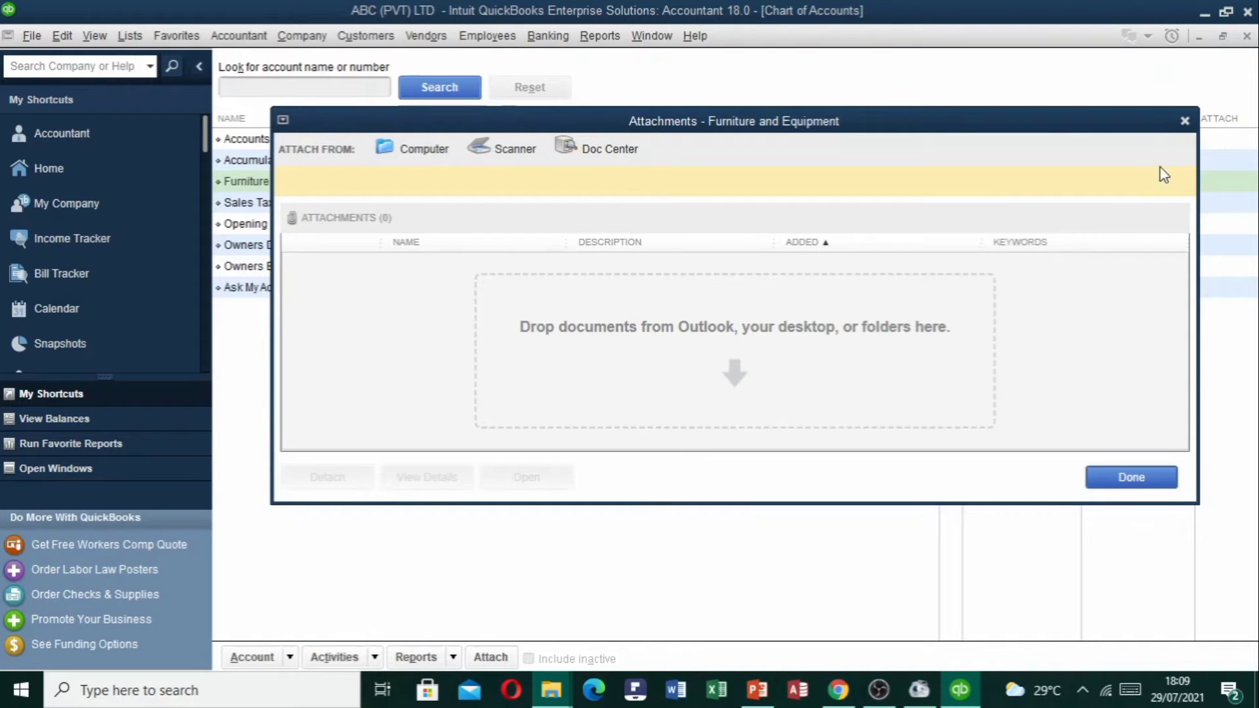
{"action": "left_click", "coordinate": [1184, 121]}
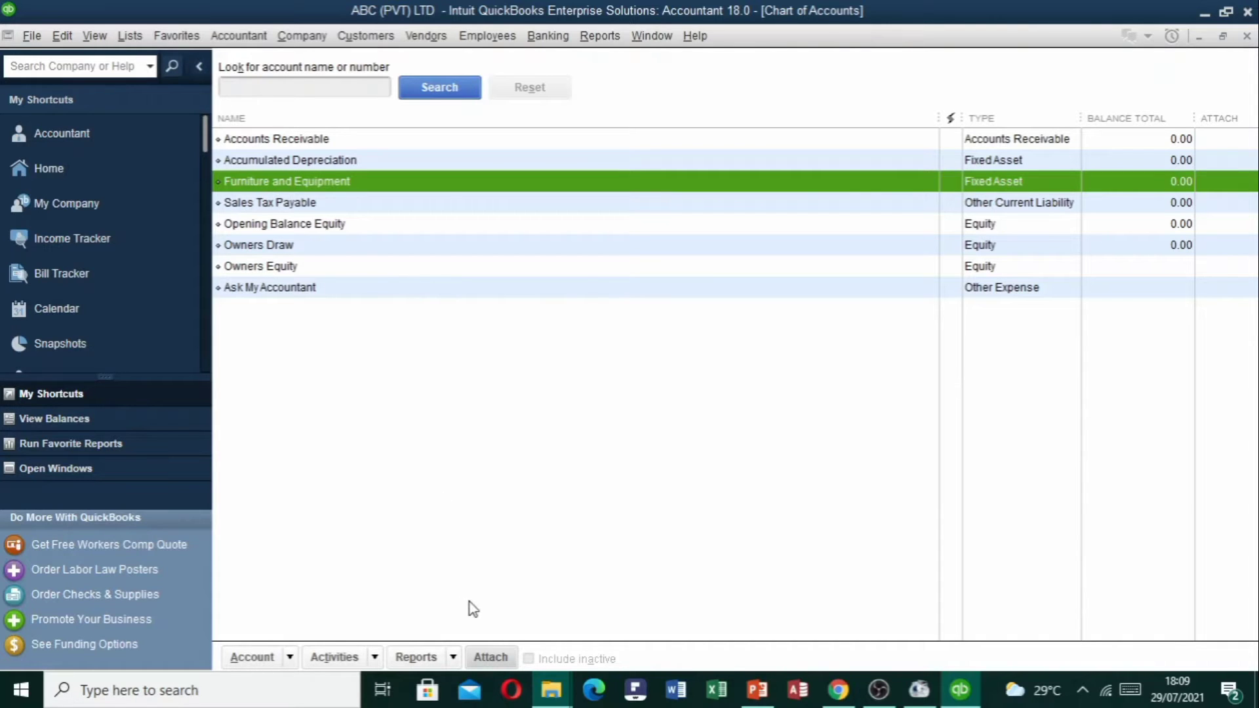
{"action": "left_click", "coordinate": [491, 657]}
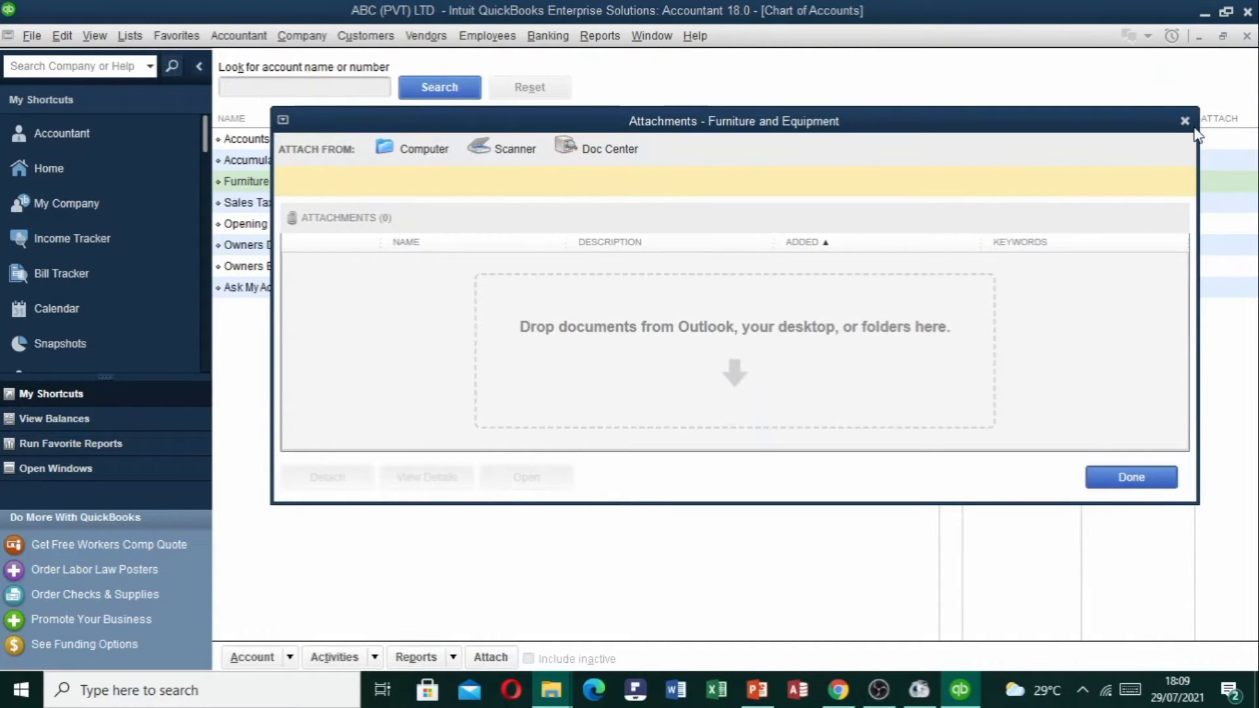
{"action": "left_click", "coordinate": [1185, 122]}
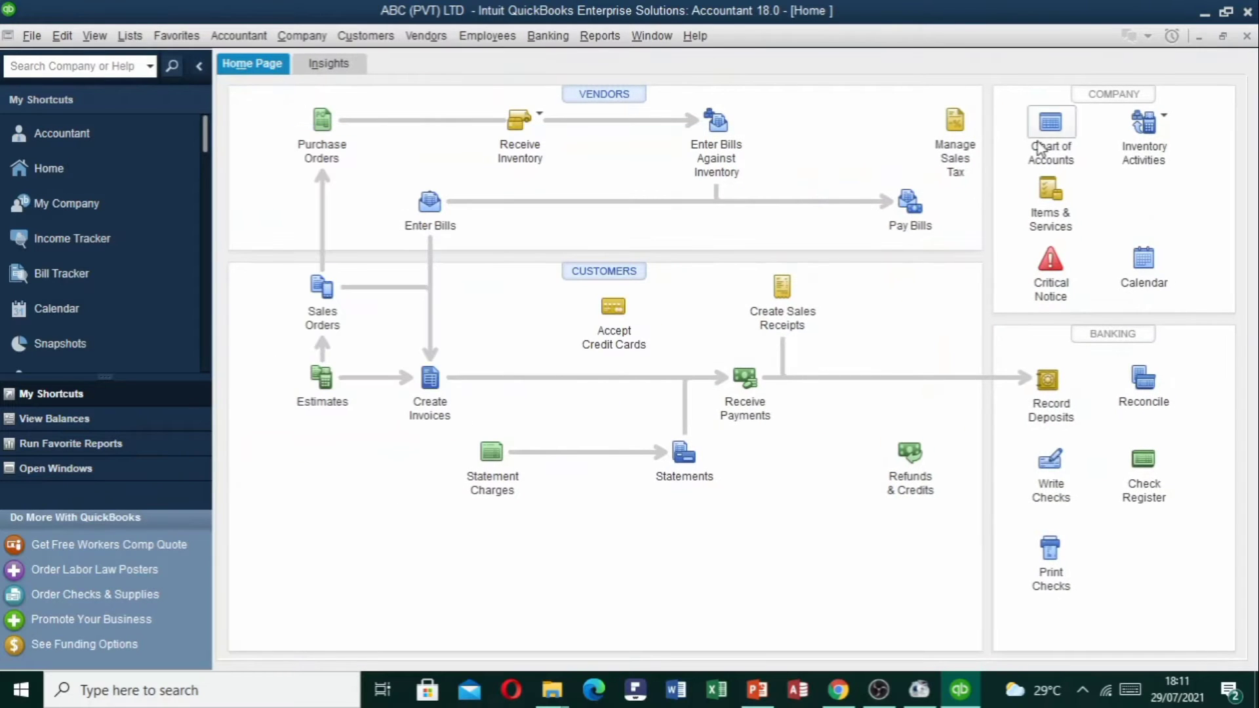
Reopen the Chart of Accounts from the Home page and show the Account menu's actions.
{"action": "left_click", "coordinate": [1034, 150]}
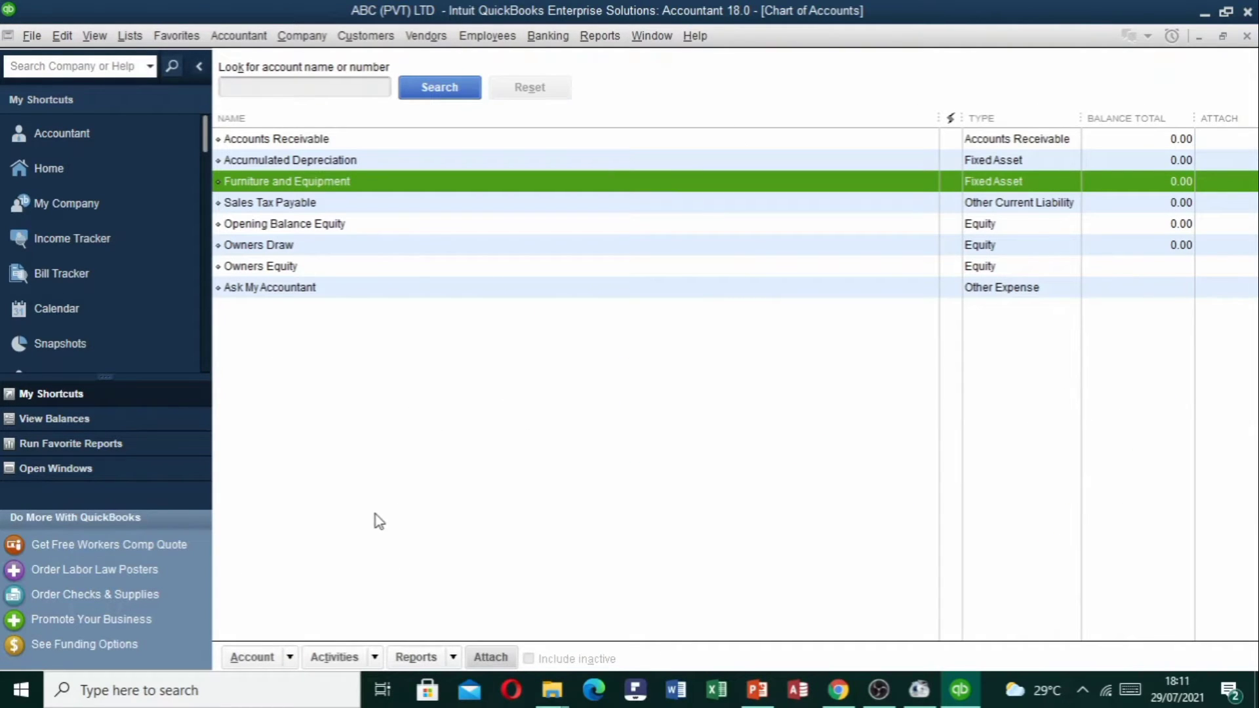
{"action": "left_click", "coordinate": [289, 657]}
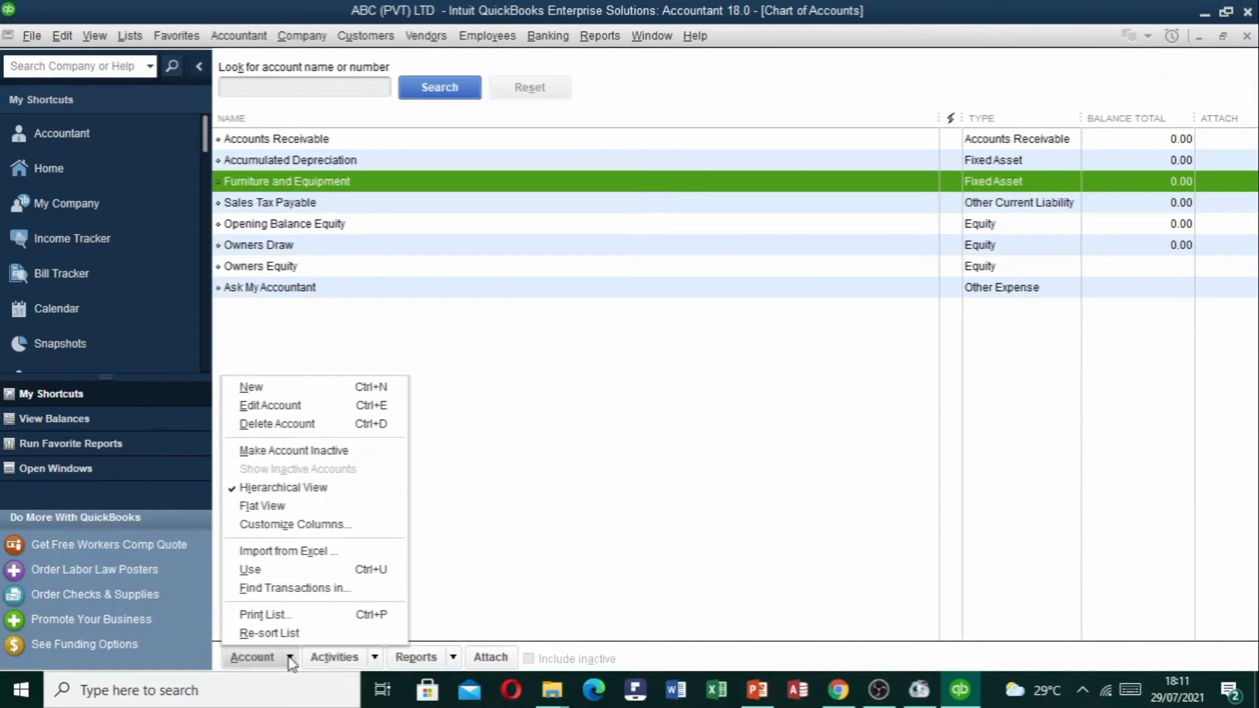
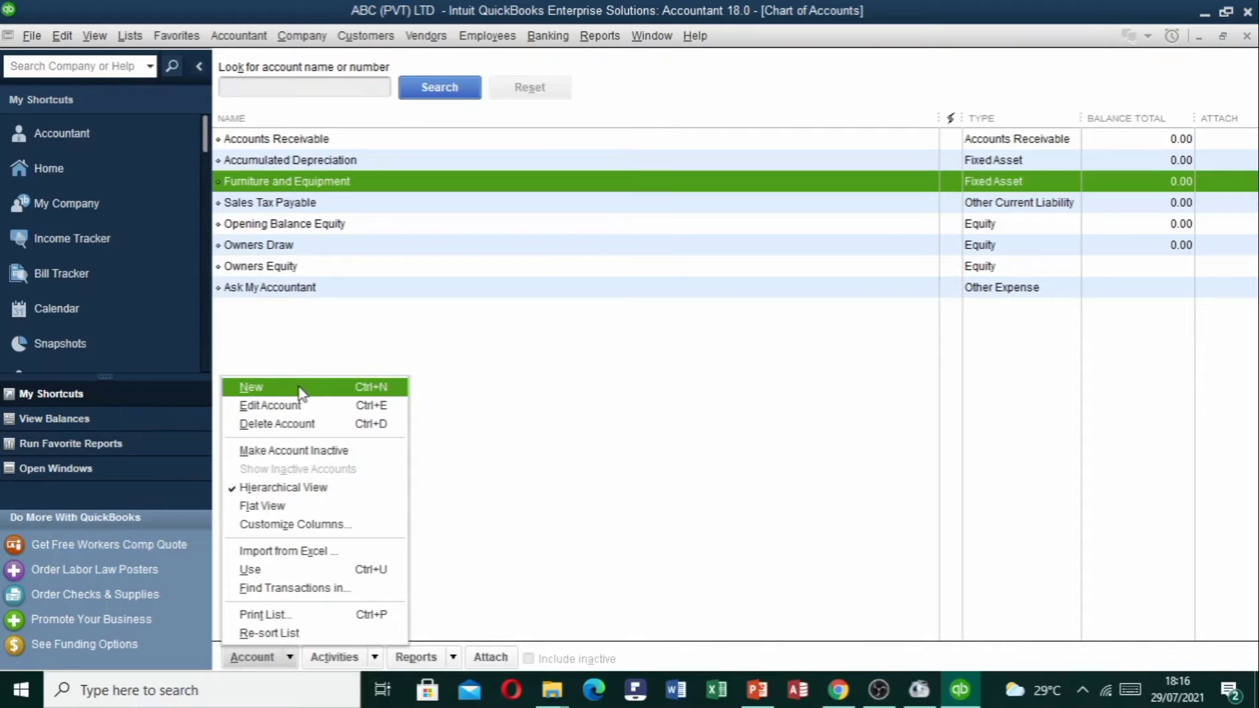
Choose New from the Chart of Accounts' Account menu.
{"action": "left_click", "coordinate": [302, 389]}
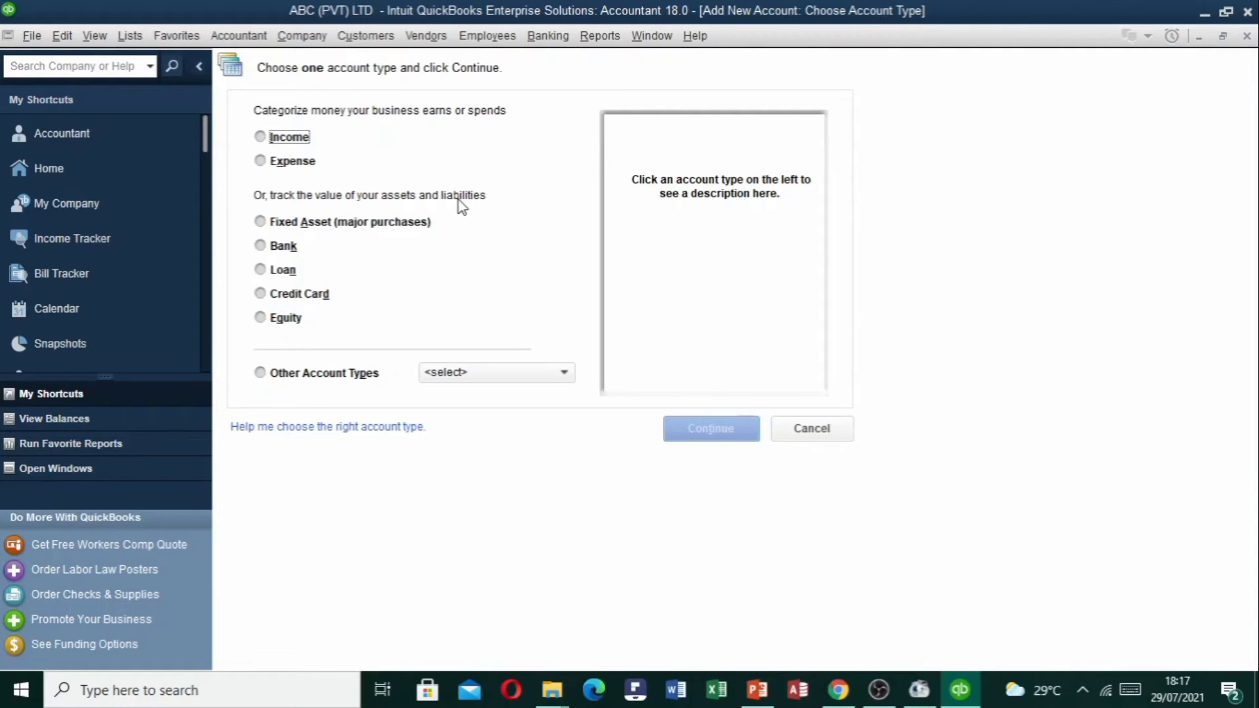
Pick Fixed Asset (major purchases) as the account type and continue to the details form.
{"action": "left_click", "coordinate": [267, 225]}
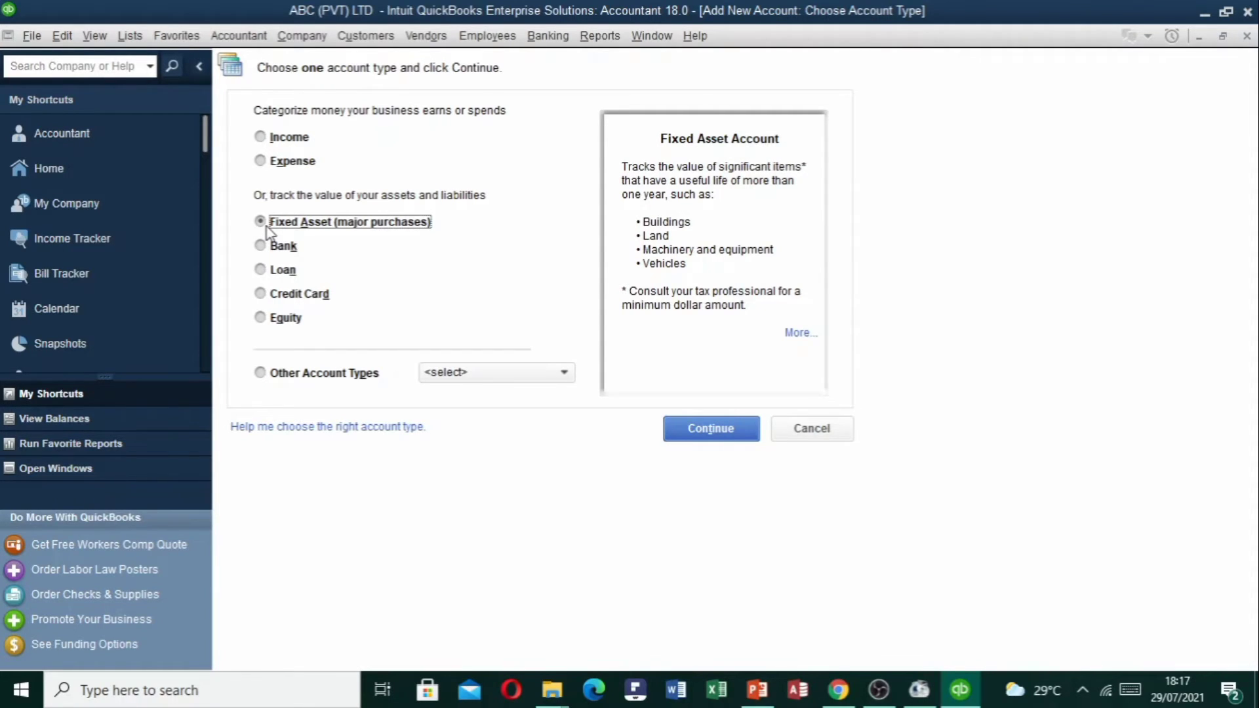
{"action": "left_click", "coordinate": [269, 248]}
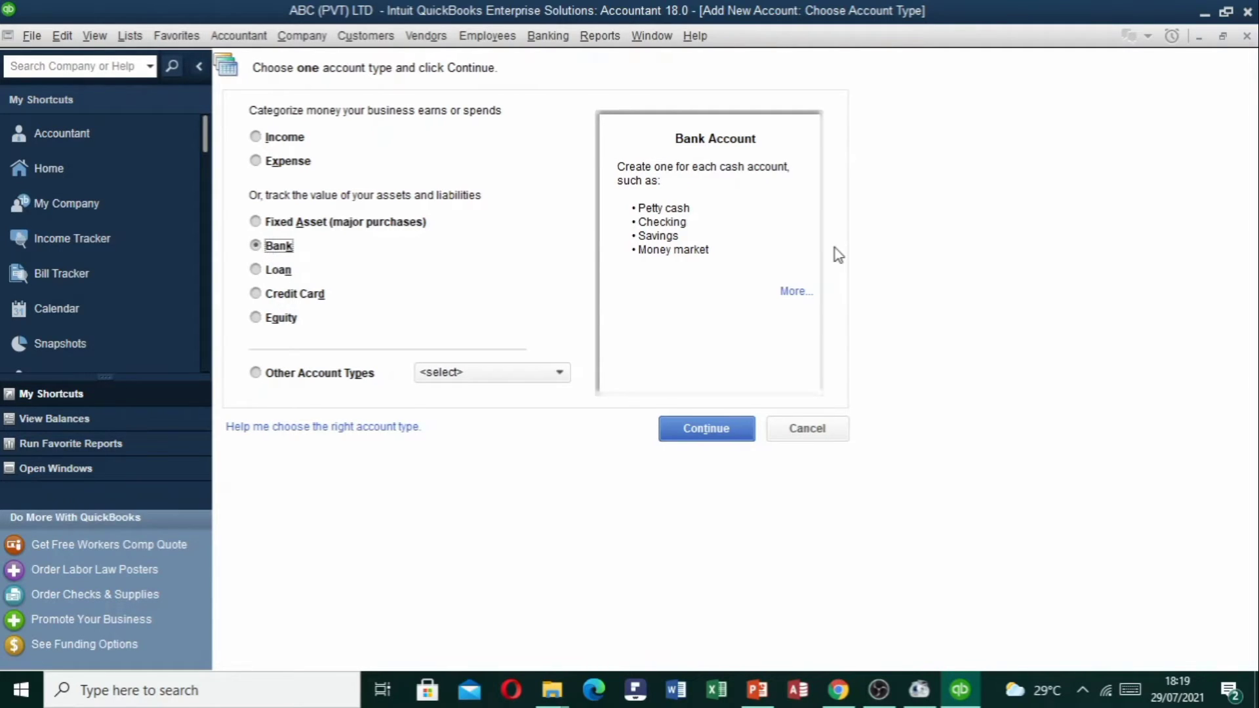
{"action": "left_click", "coordinate": [261, 223]}
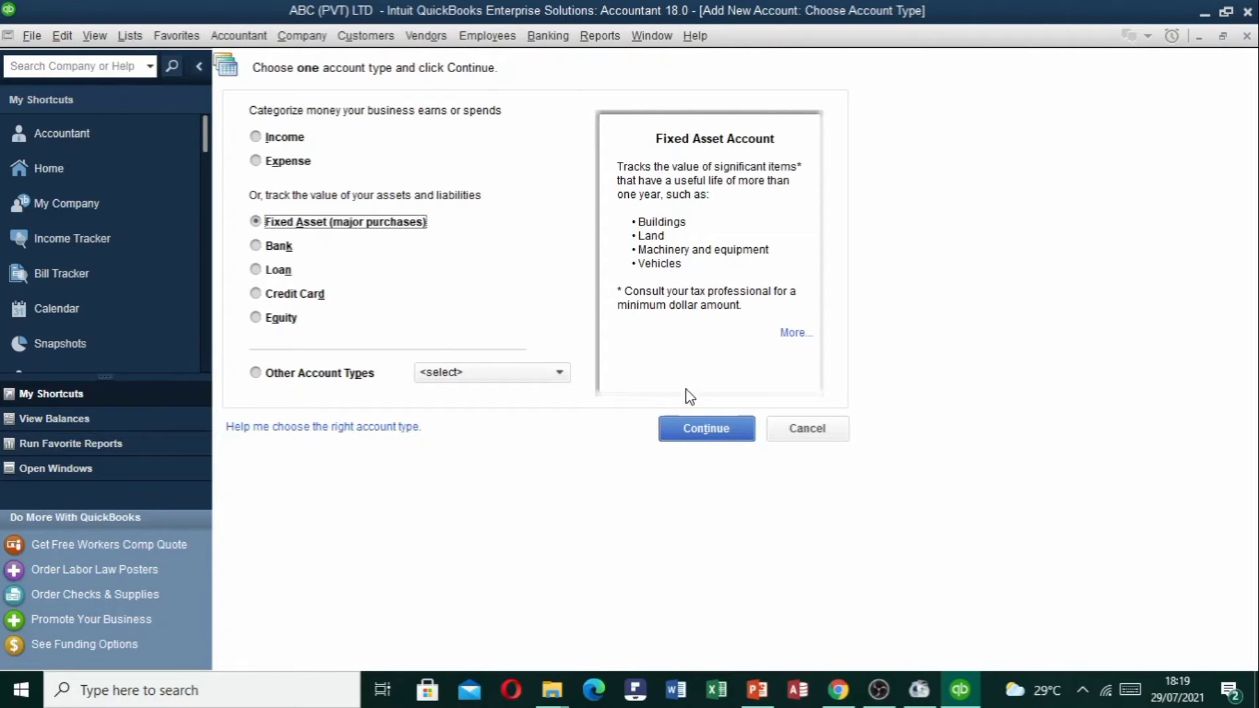
{"action": "left_click", "coordinate": [720, 435]}
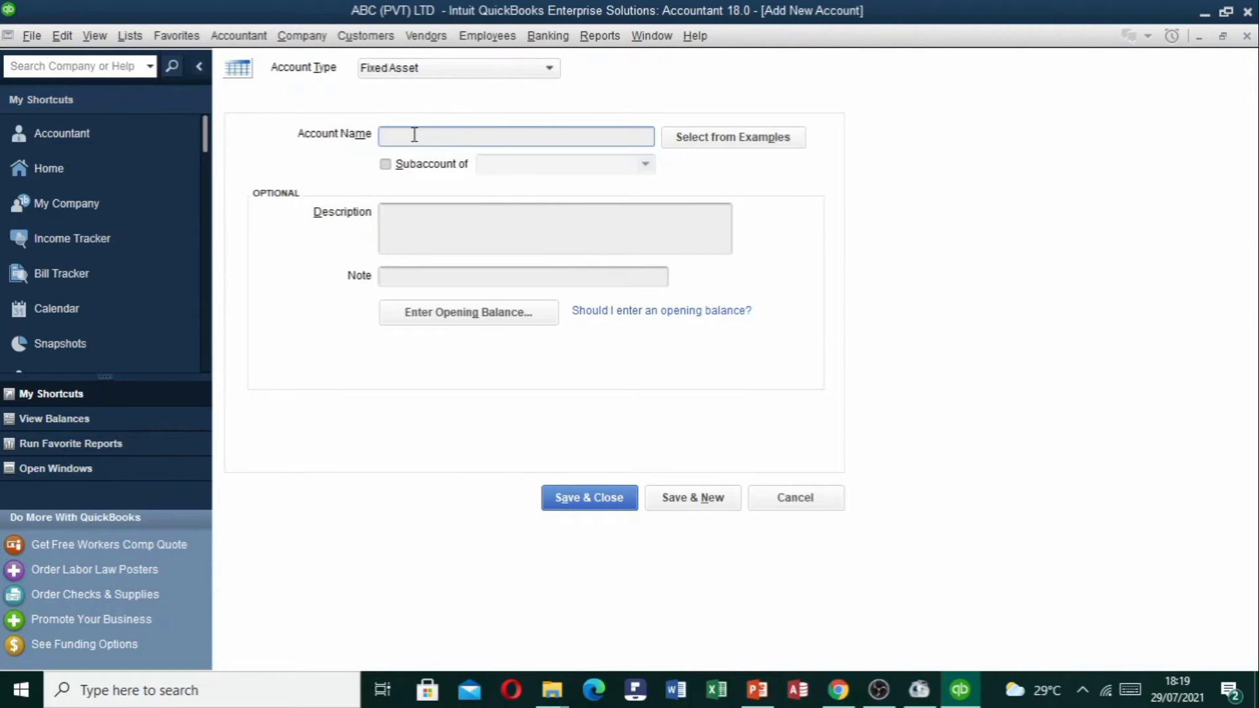
Name the account Land and enter Property, Plant & Equipment as its parent account.
{"action": "type", "text": "Land"}
{"action": "left_click", "coordinate": [385, 165]}
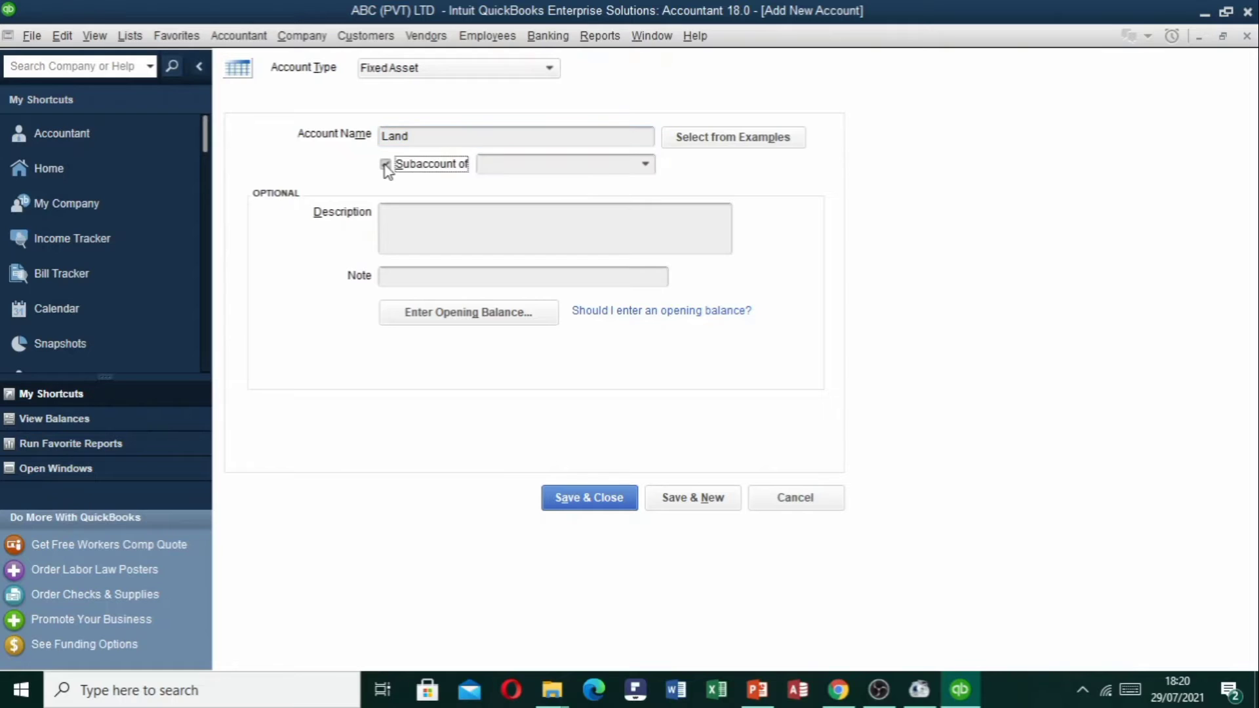
{"action": "left_click", "coordinate": [516, 164]}
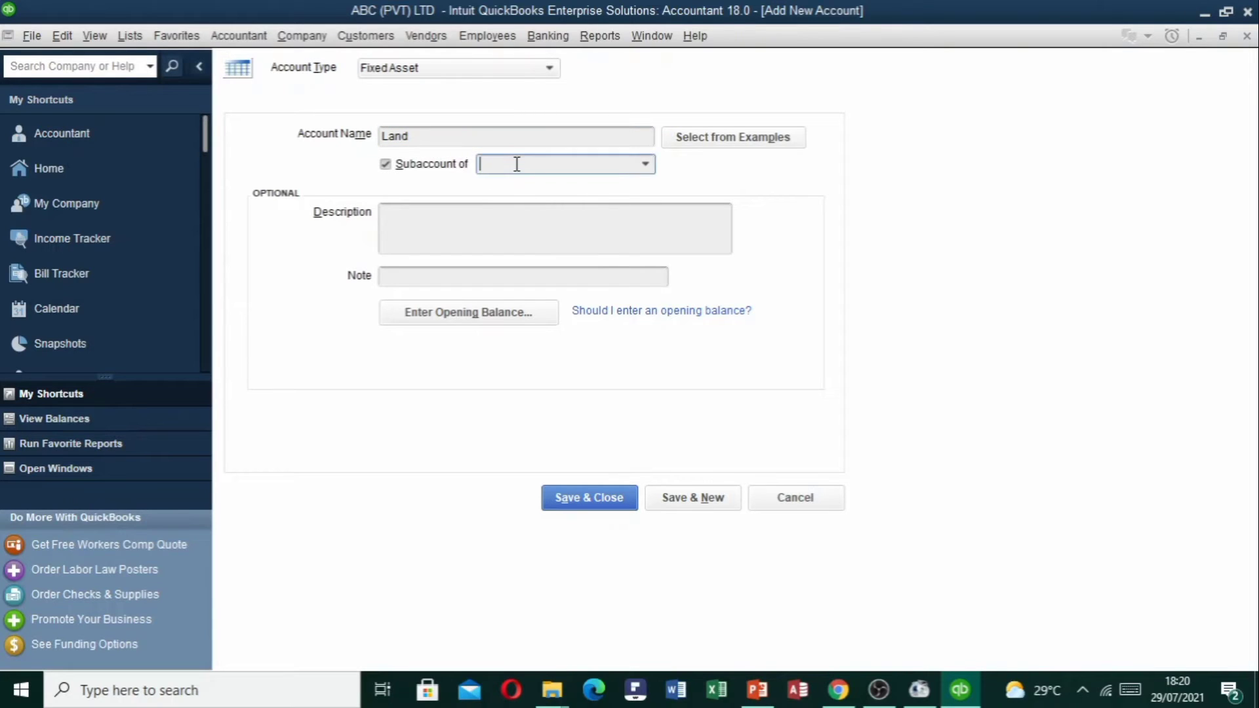
{"action": "left_click", "coordinate": [645, 164]}
{"action": "key", "text": "Tab"}
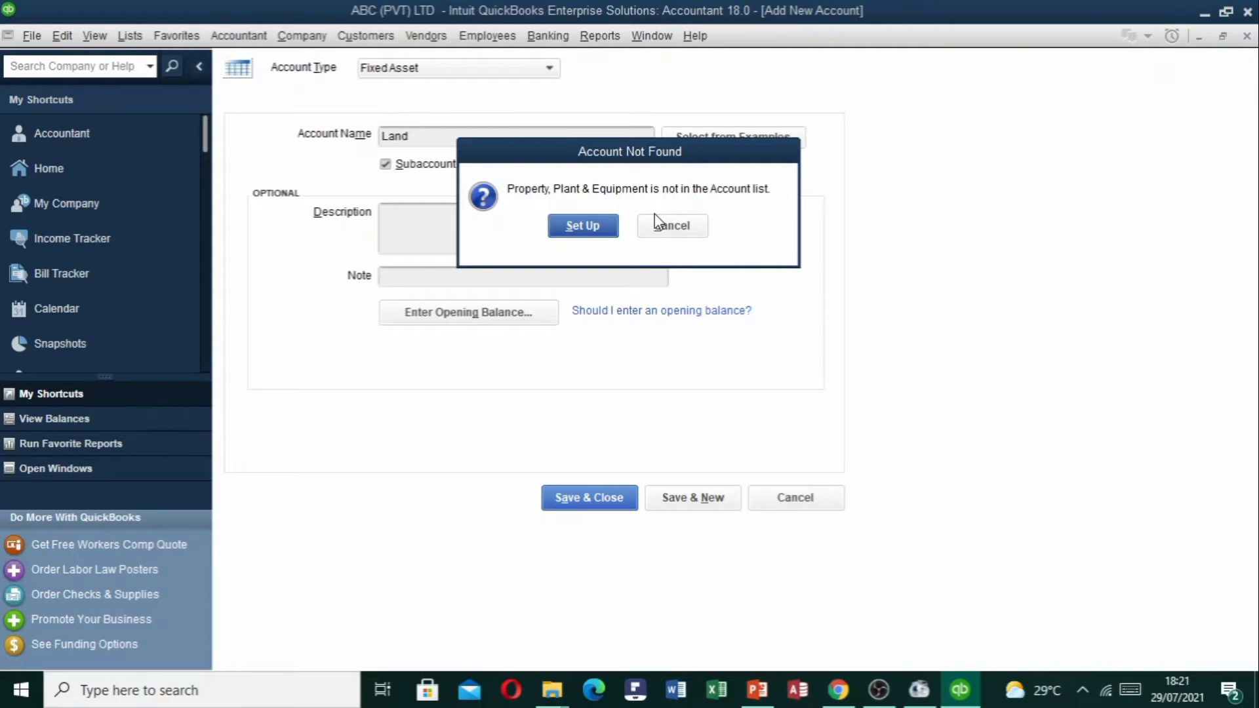
Set up and save Property, Plant & Equipment as a new Fixed Asset parent account.
{"action": "left_click", "coordinate": [584, 230]}
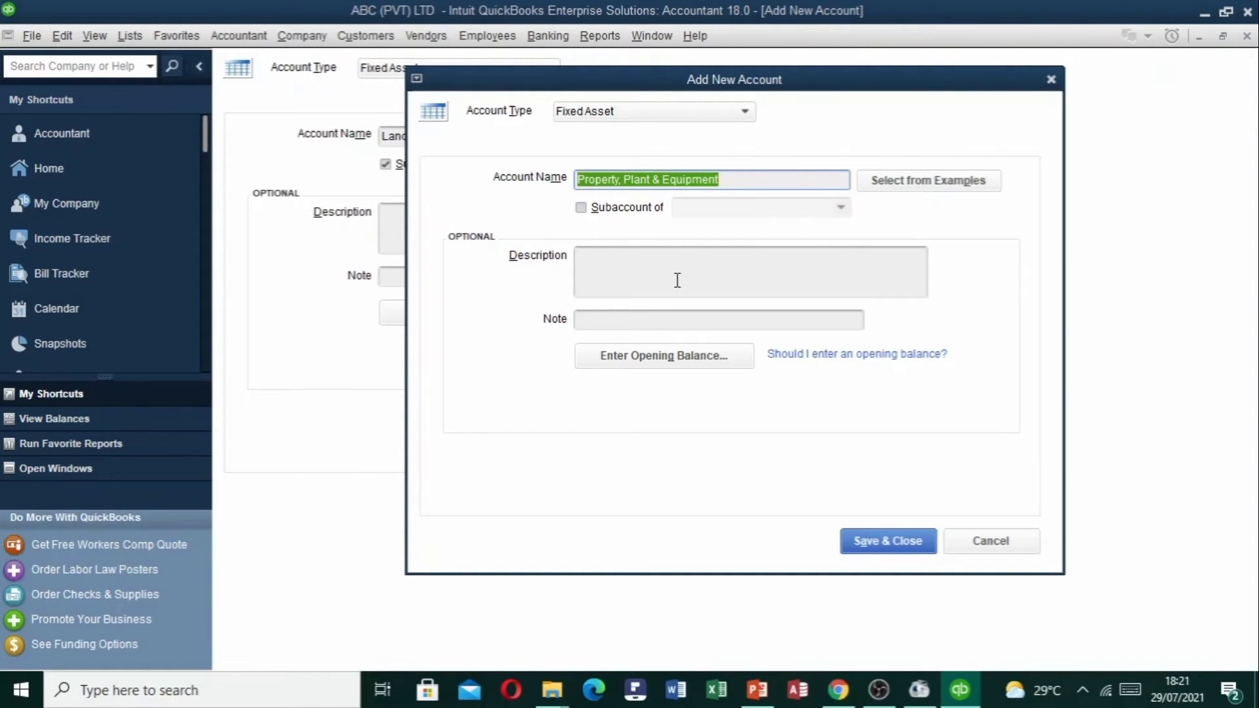
{"action": "left_click", "coordinate": [899, 542]}
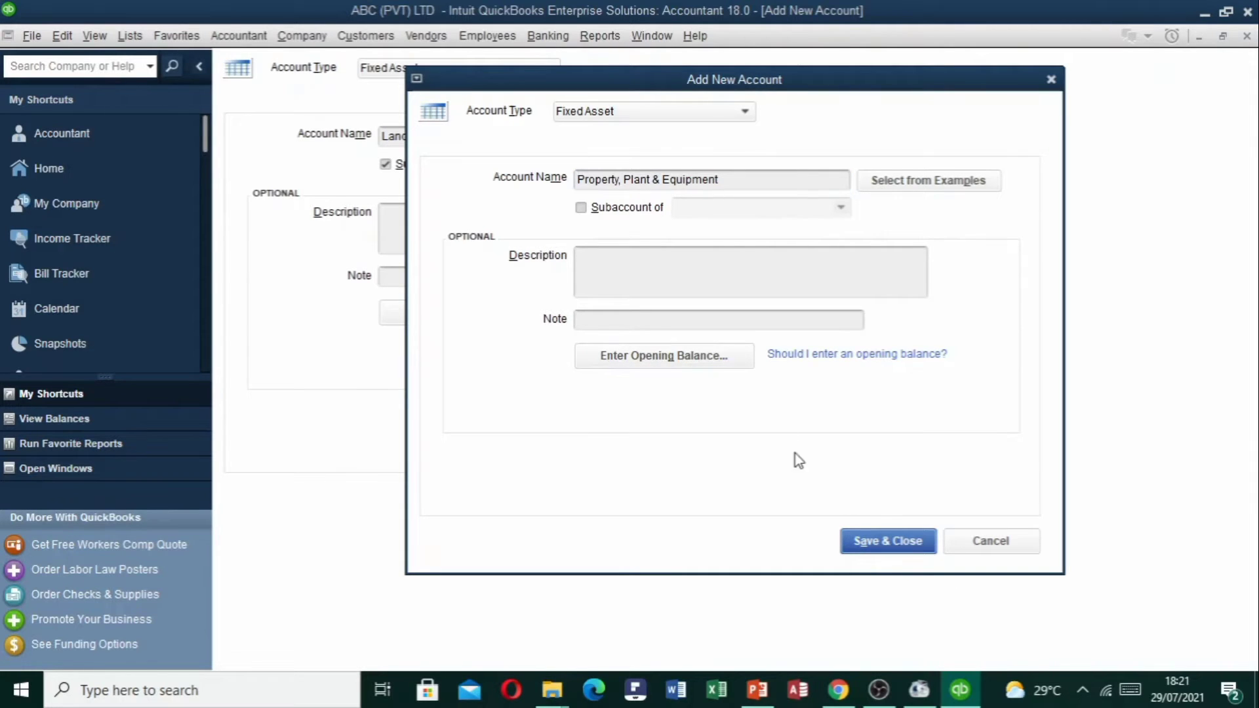
{"action": "left_click", "coordinate": [872, 539]}
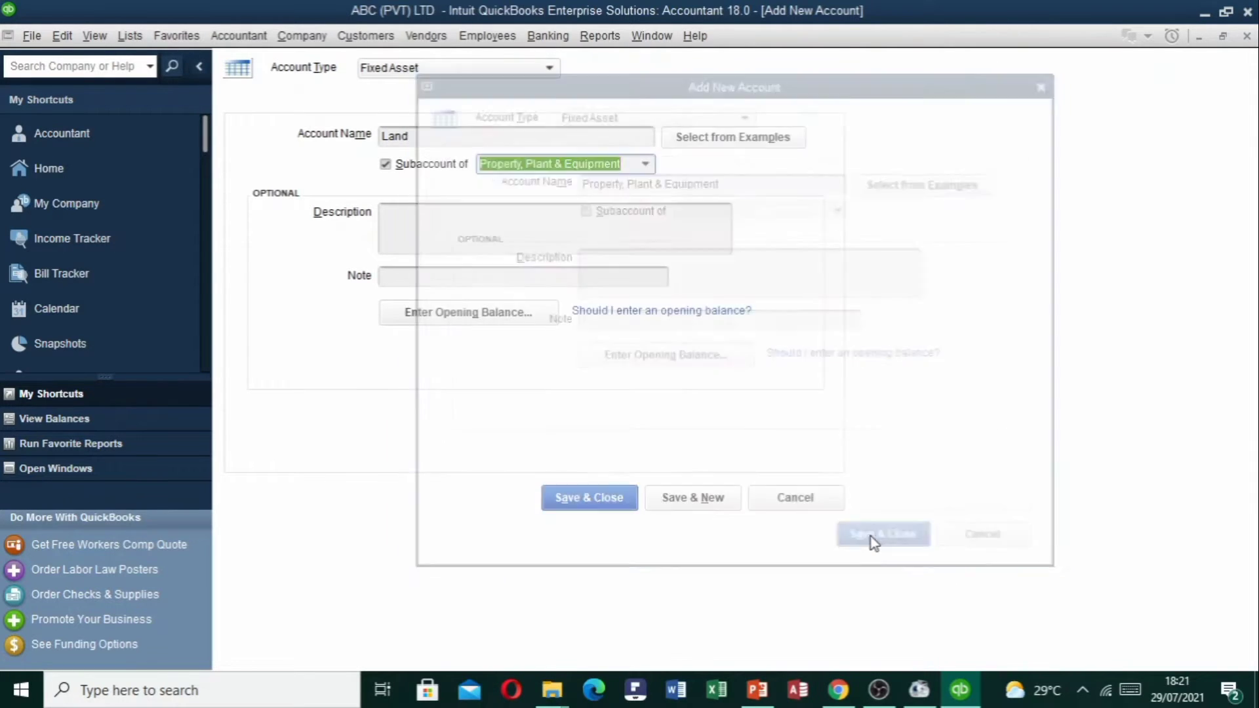
{"action": "left_click", "coordinate": [492, 222]}
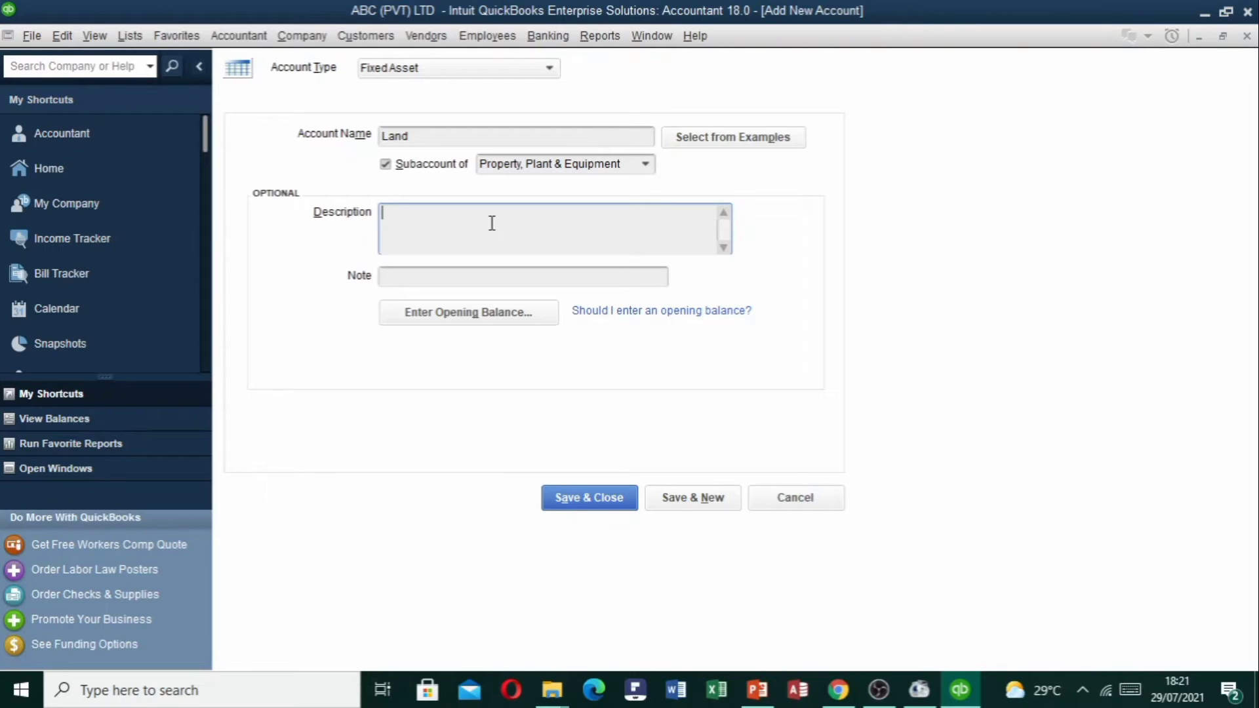
Enter Land's opening balance of 1,000,000.00 dated 01/04/2021.
{"action": "left_click", "coordinate": [474, 278]}
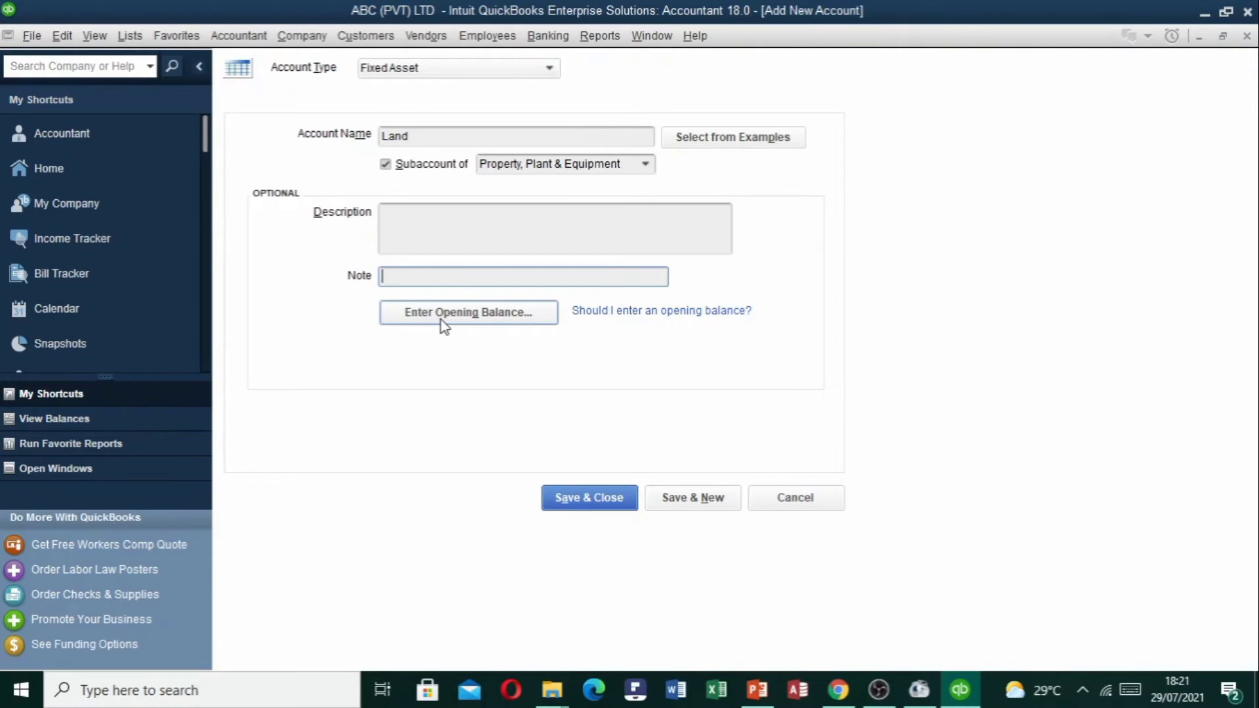
{"action": "left_click", "coordinate": [444, 314]}
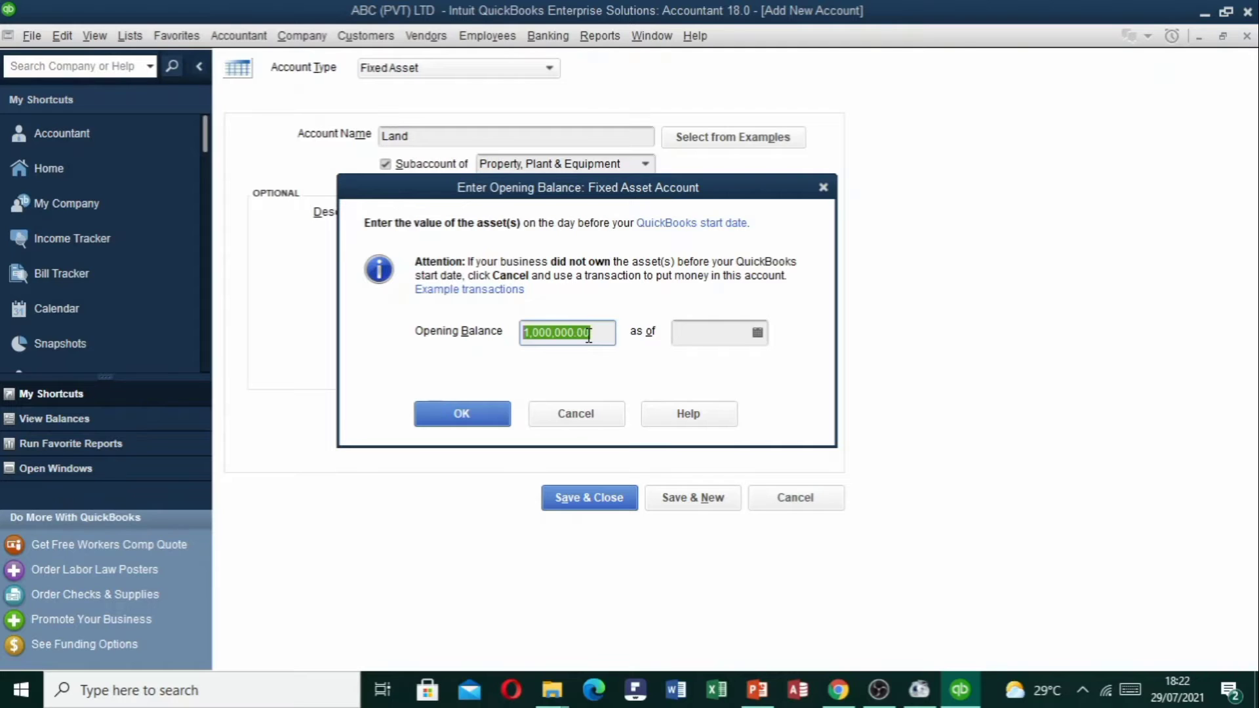
{"action": "left_click", "coordinate": [743, 334]}
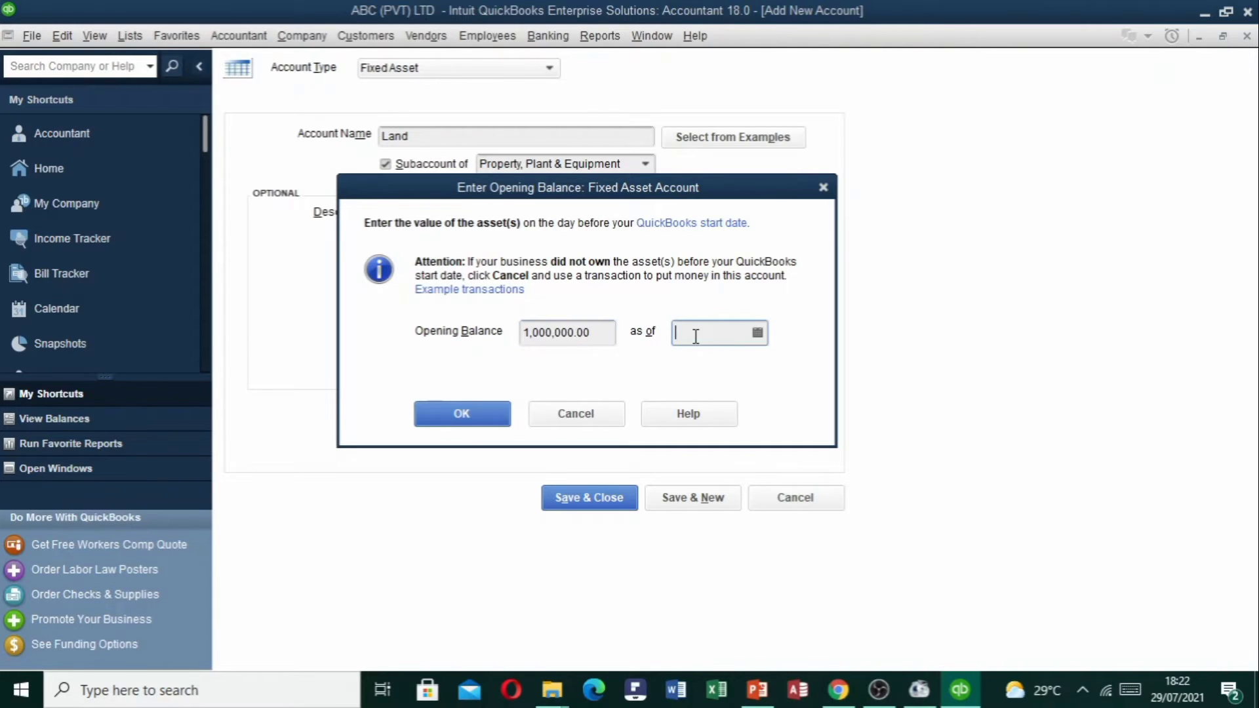
{"action": "left_click", "coordinate": [757, 332]}
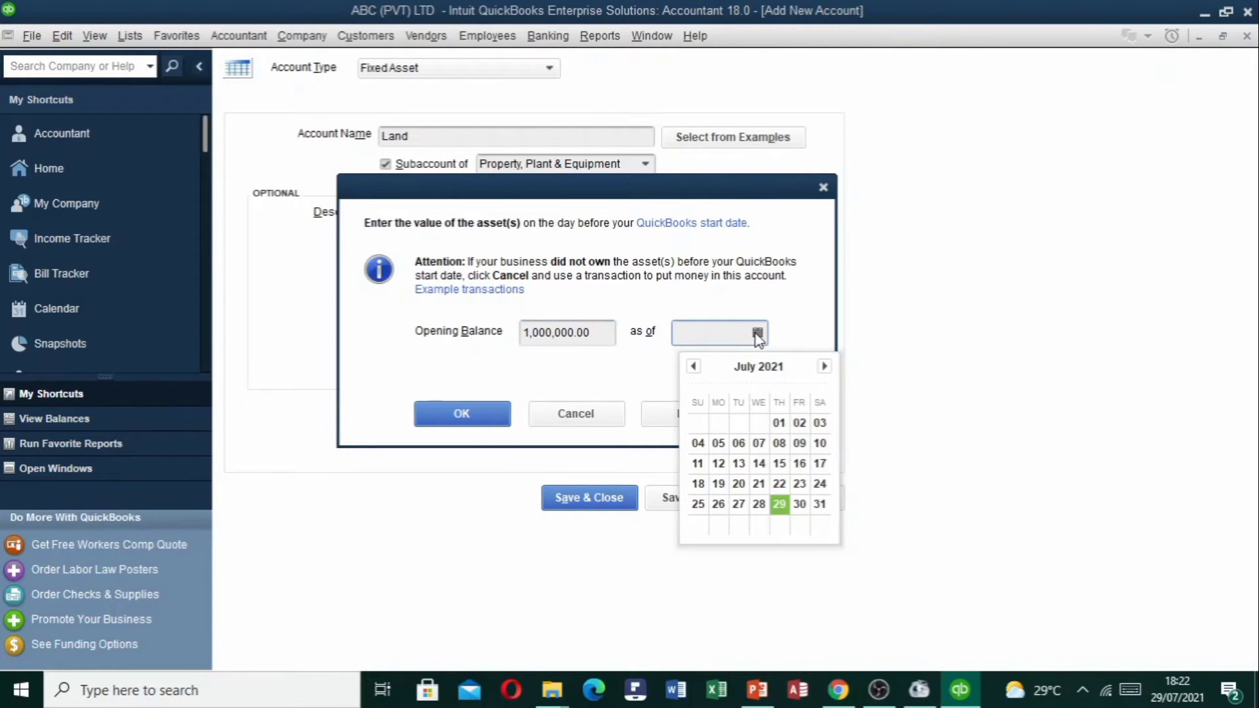
{"action": "left_click", "coordinate": [693, 367]}
{"action": "left_click", "coordinate": [694, 366]}
{"action": "left_click", "coordinate": [694, 367]}
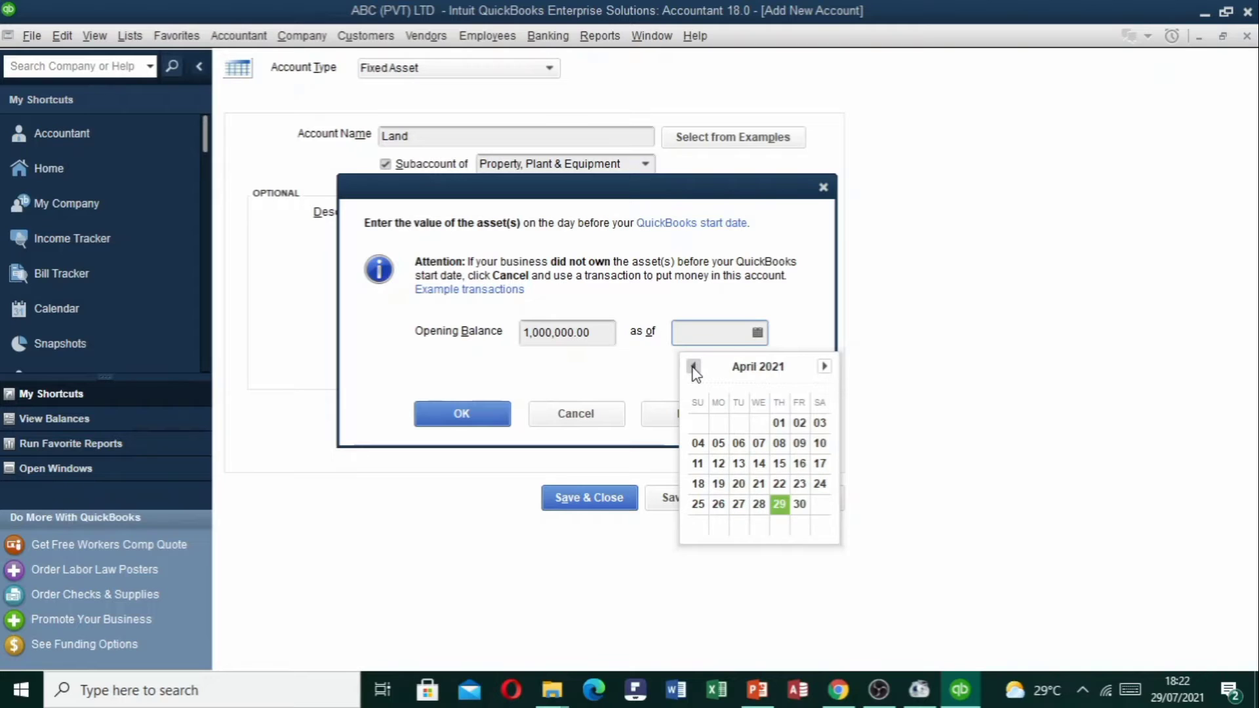
{"action": "left_click", "coordinate": [780, 425]}
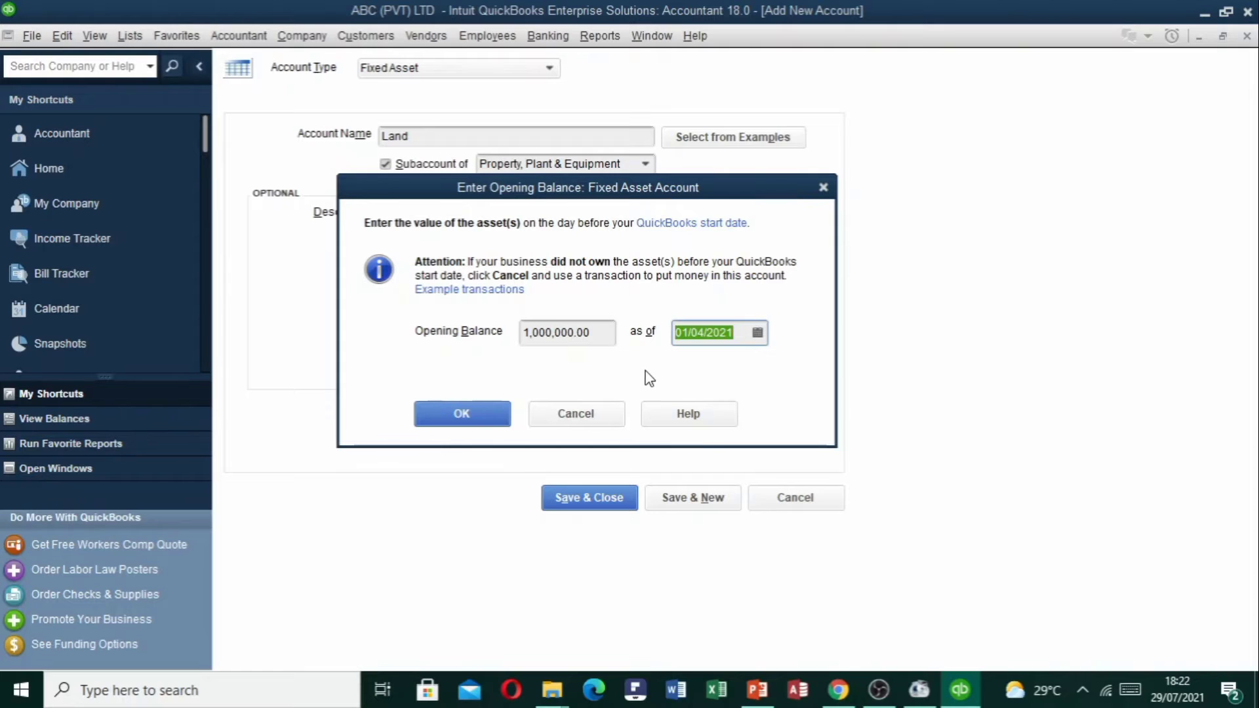
{"action": "left_click", "coordinate": [462, 414]}
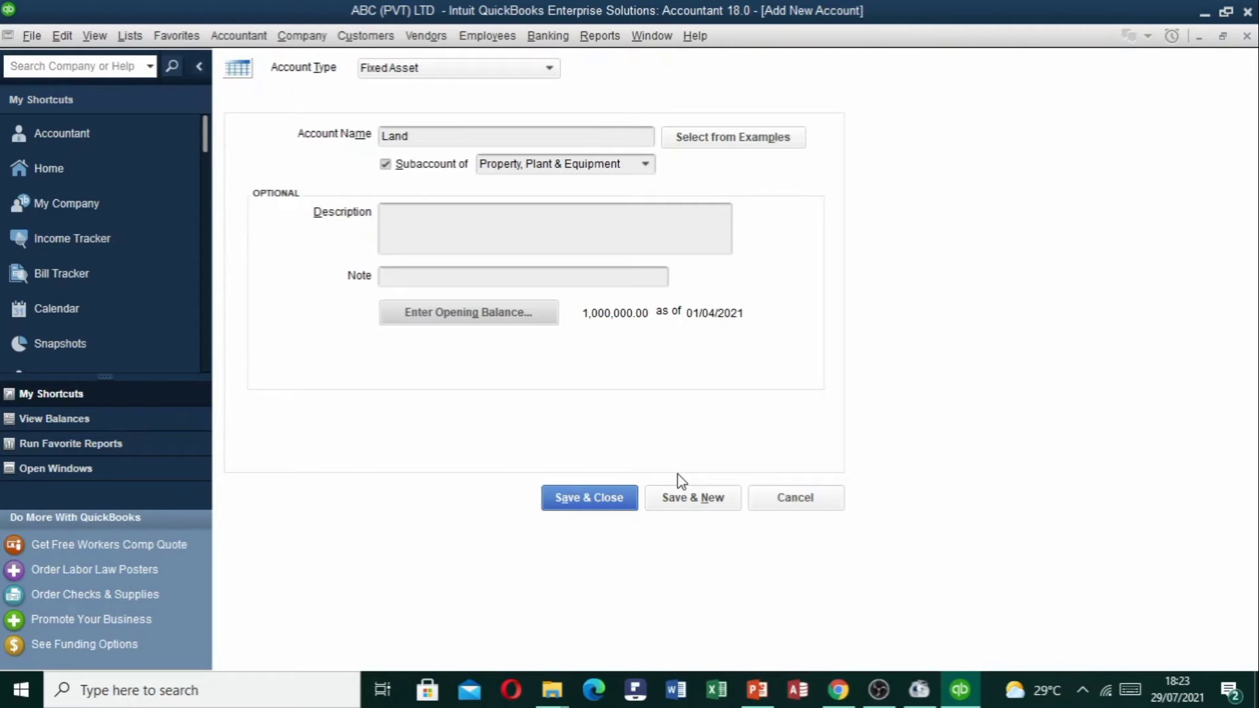
Save Land, accepting the back-dated balance, and name the next account Building.
{"action": "left_click", "coordinate": [714, 501]}
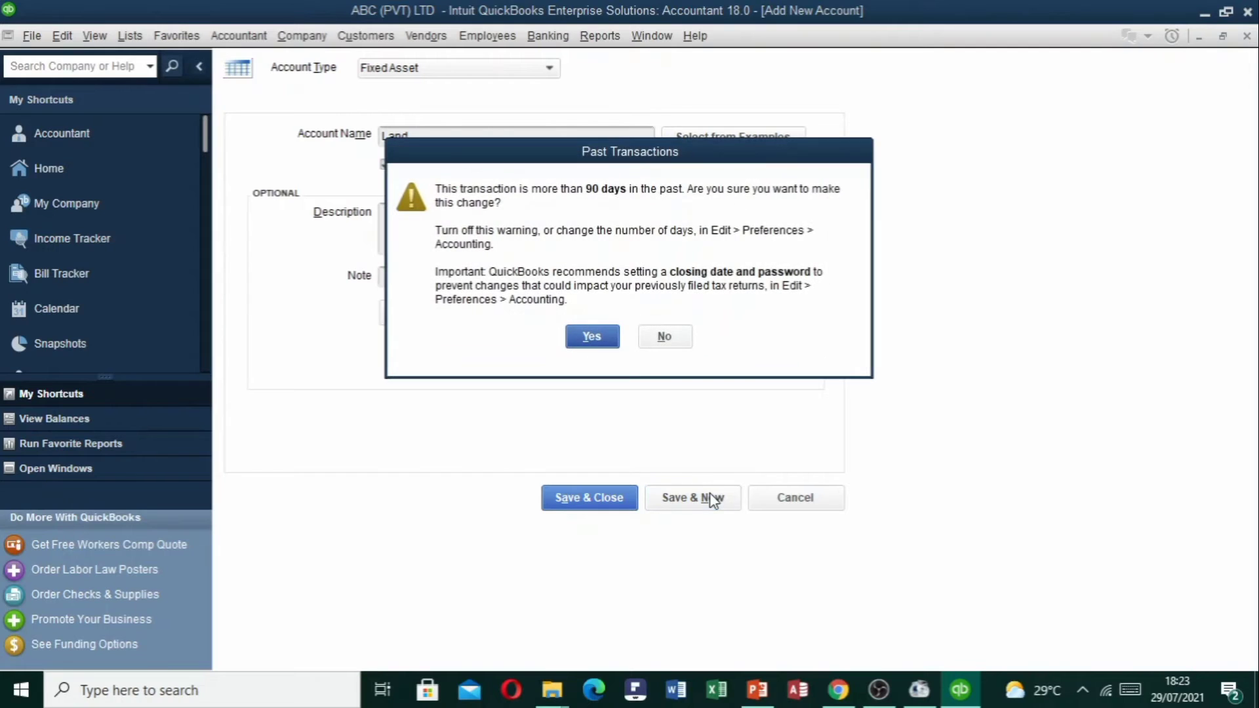
{"action": "left_click", "coordinate": [593, 336]}
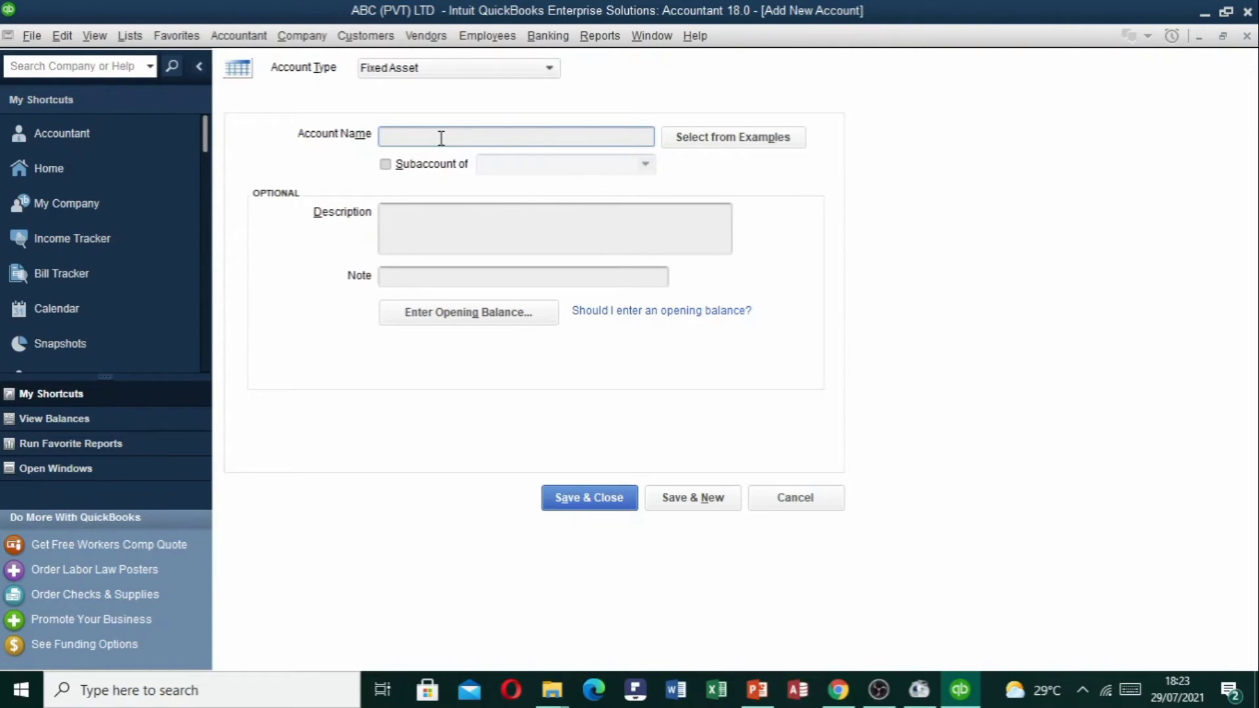
{"action": "type", "text": "Building"}
{"action": "double_click", "coordinate": [435, 144]}
Make Building a subaccount of Property, Plant & Equipment.
{"action": "left_click", "coordinate": [386, 167]}
{"action": "left_click", "coordinate": [596, 169]}
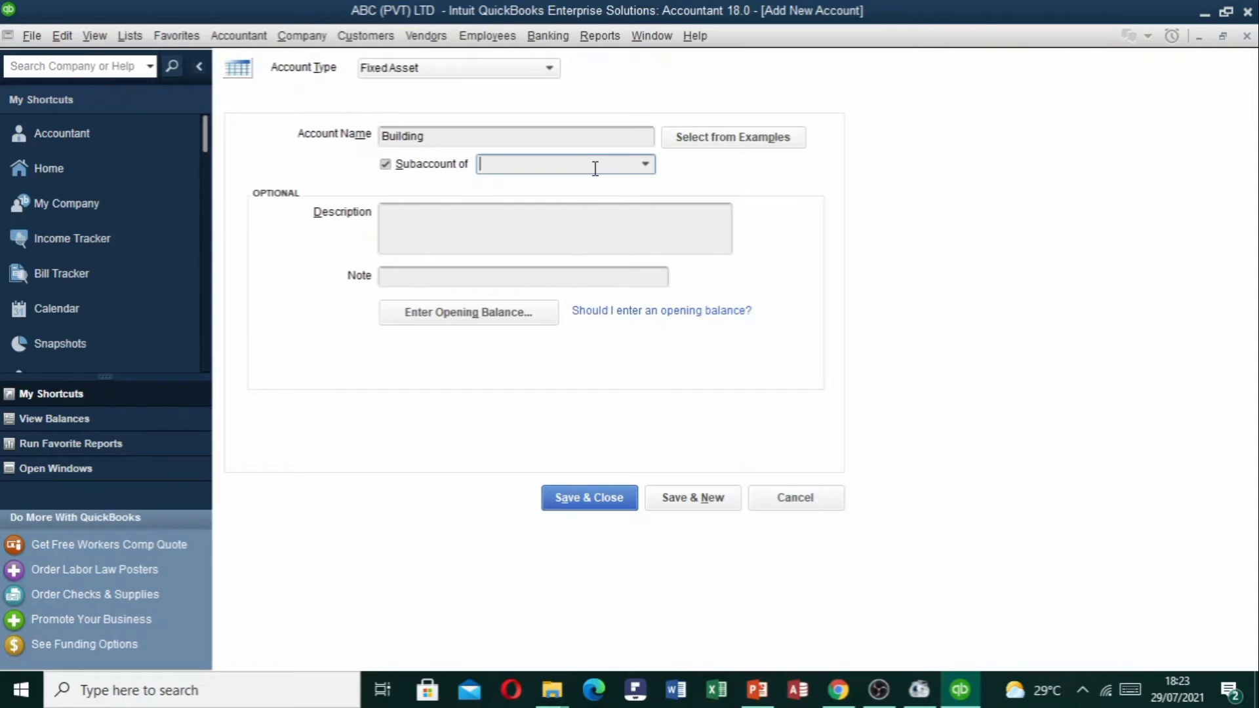
{"action": "type", "text": "Property, Plant & Equipment"}
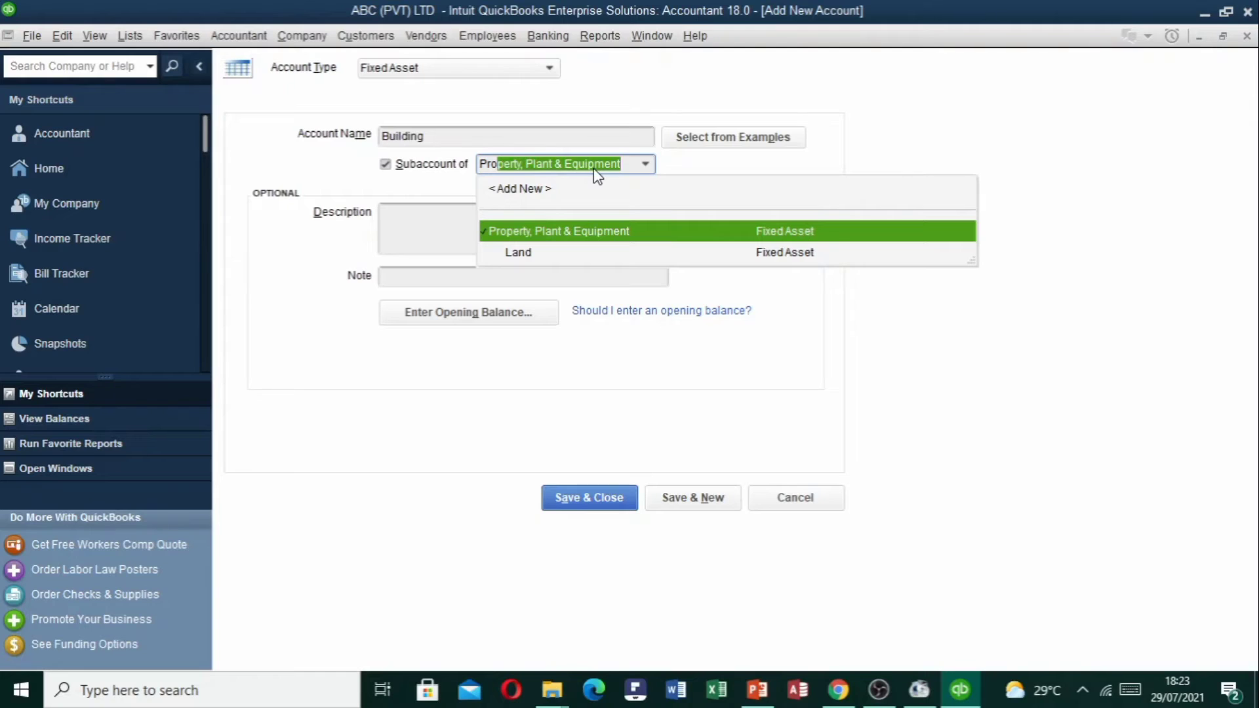
{"action": "key", "text": "Tab"}
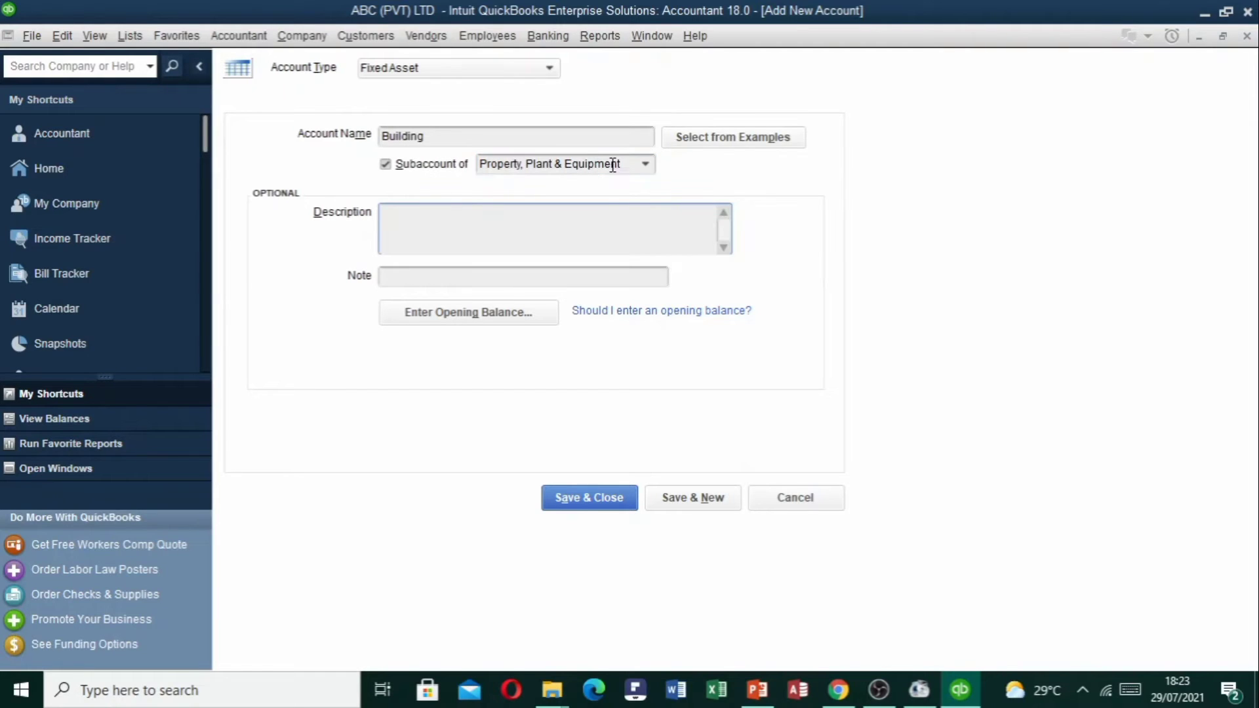
{"action": "left_click_drag", "start_coordinate": [620, 164], "coordinate": [362, 137]}
{"action": "left_click_drag", "start_coordinate": [630, 164], "coordinate": [451, 159]}
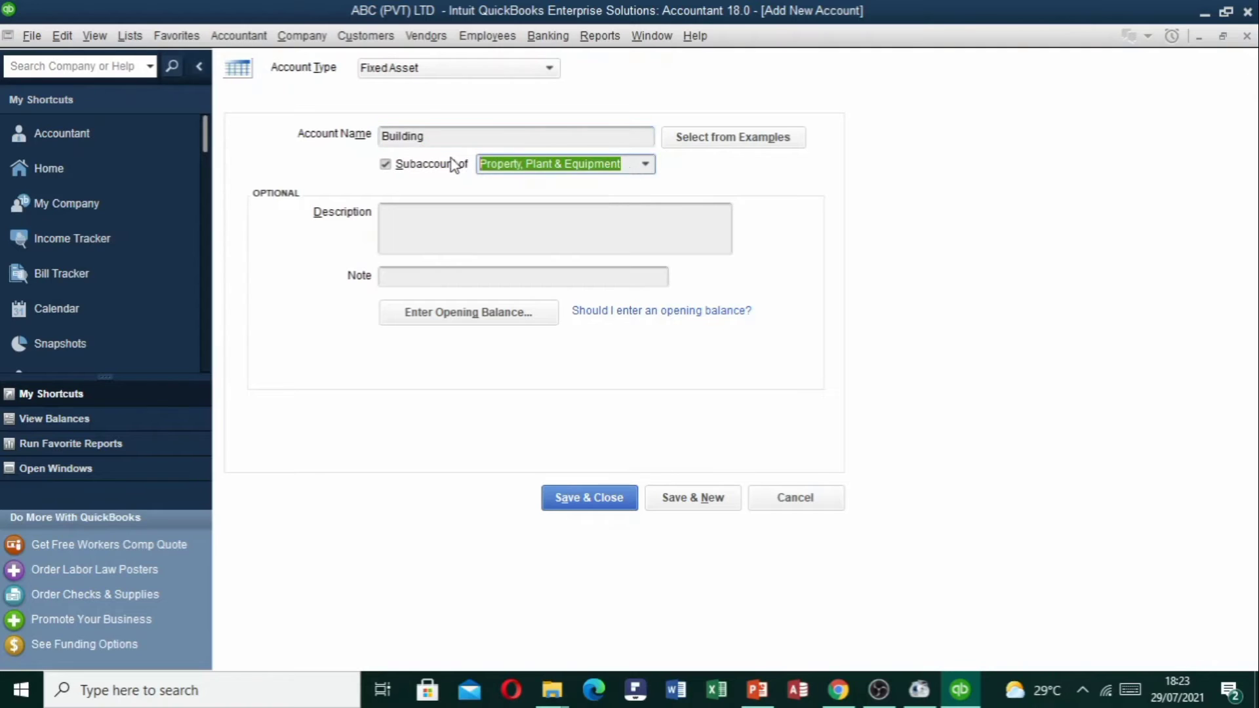
{"action": "left_click", "coordinate": [650, 164]}
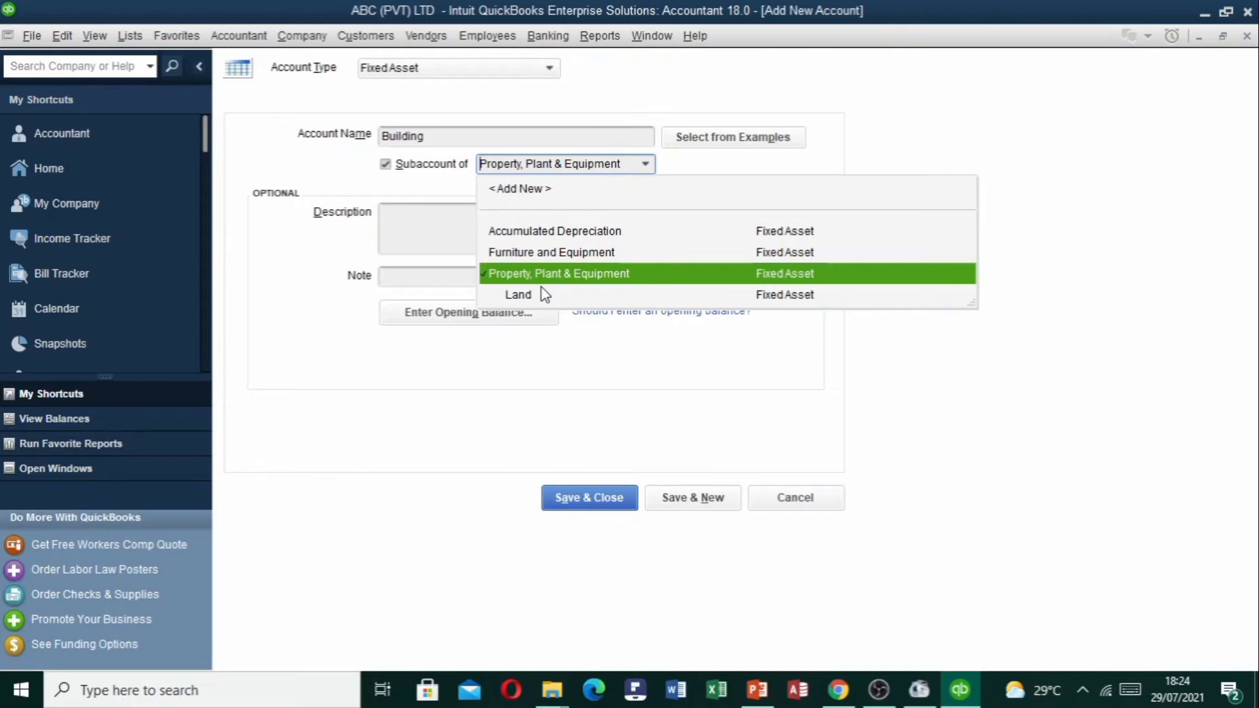
{"action": "left_click", "coordinate": [672, 173]}
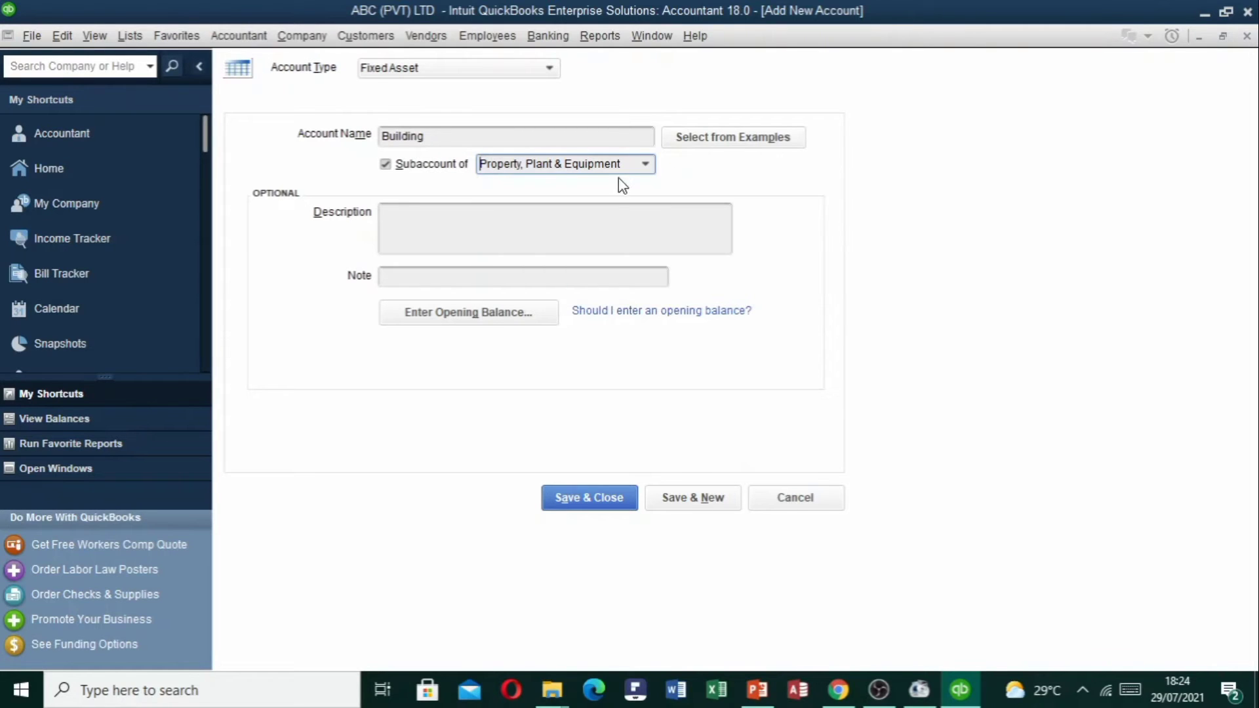
{"action": "left_click", "coordinate": [442, 319]}
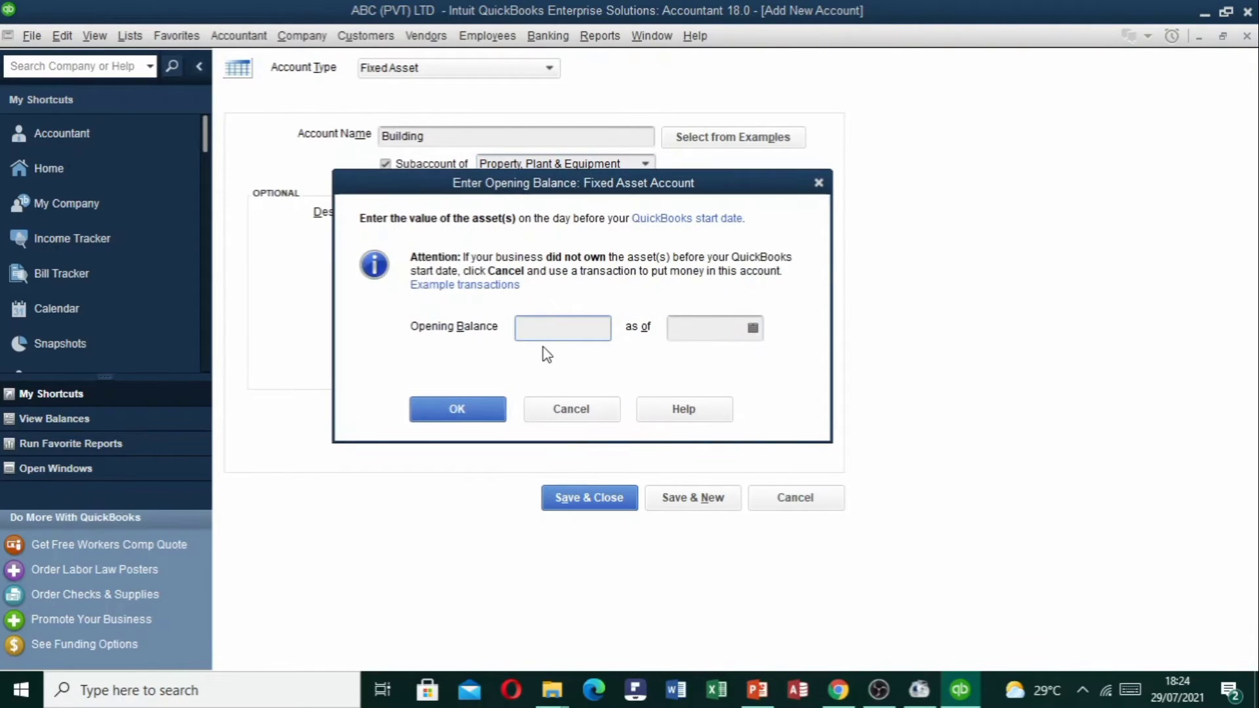
Give Building a 2,000,000.00 opening balance as of 01/04/2021 and save it, accepting the past-date warning.
{"action": "type", "text": "2000000"}
{"action": "key", "text": "Tab"}
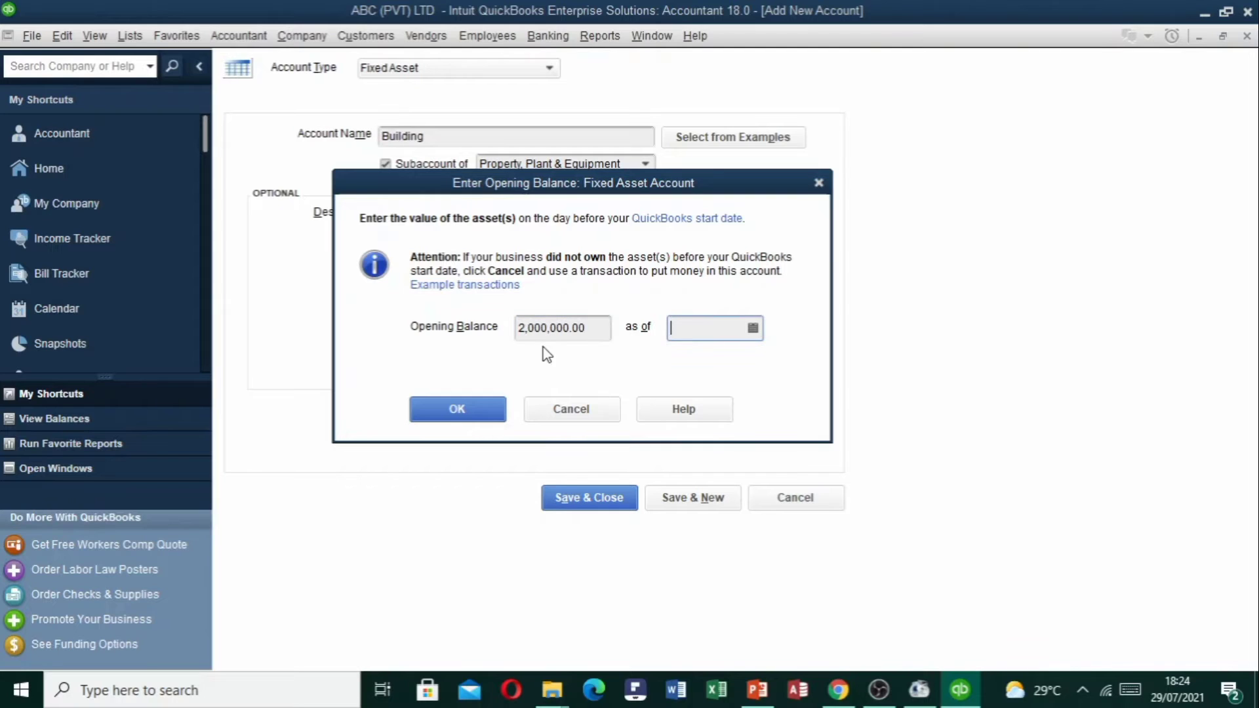
{"action": "left_click", "coordinate": [754, 329]}
{"action": "left_click", "coordinate": [689, 362]}
{"action": "left_click", "coordinate": [689, 363]}
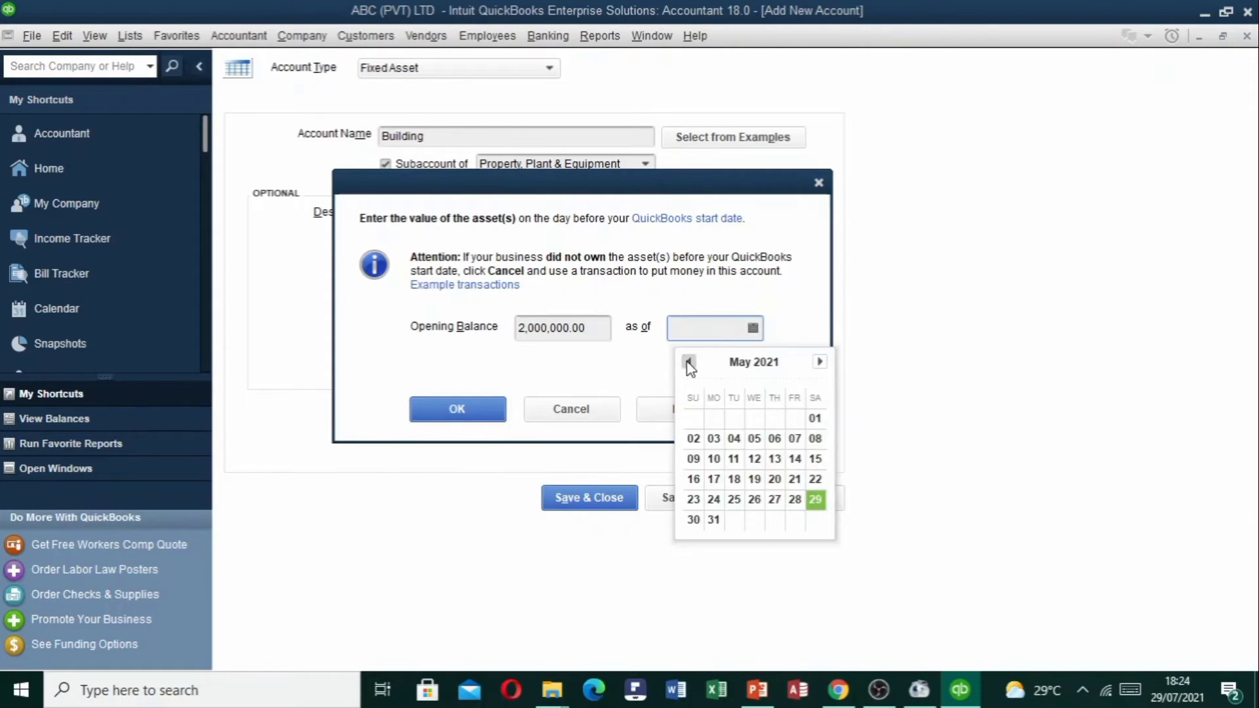
{"action": "left_click", "coordinate": [689, 363]}
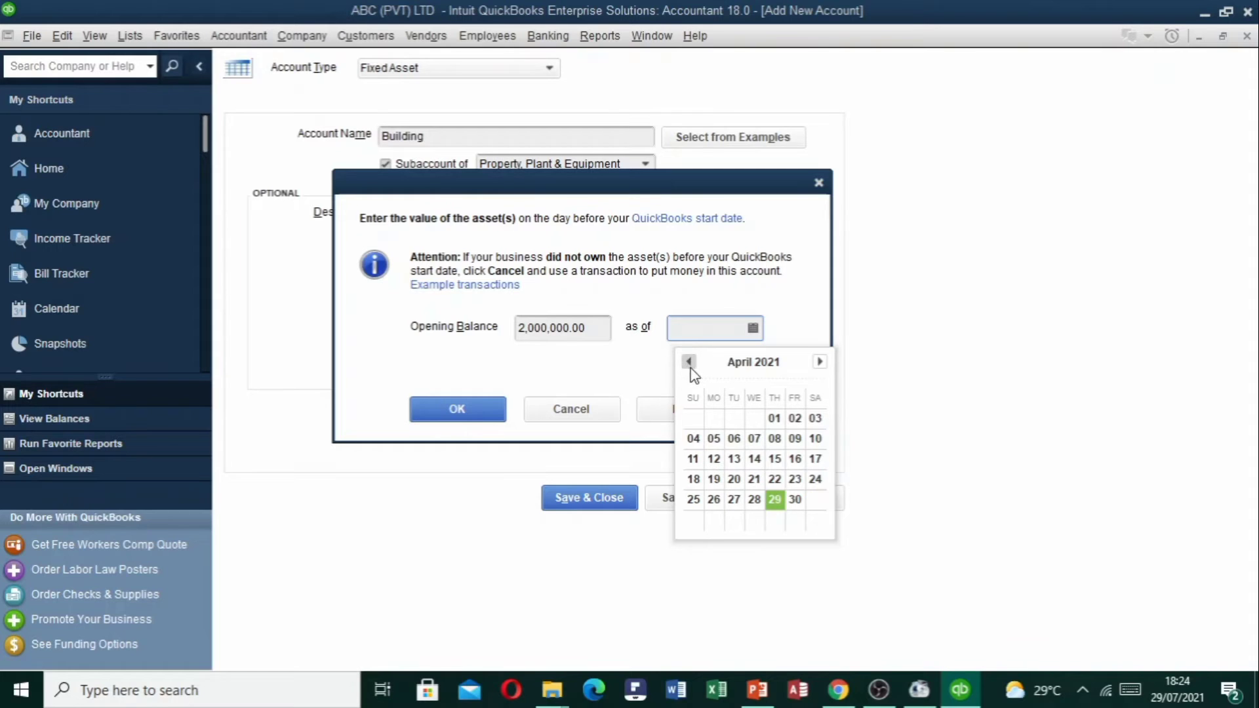
{"action": "left_click", "coordinate": [775, 418]}
{"action": "left_click", "coordinate": [465, 403]}
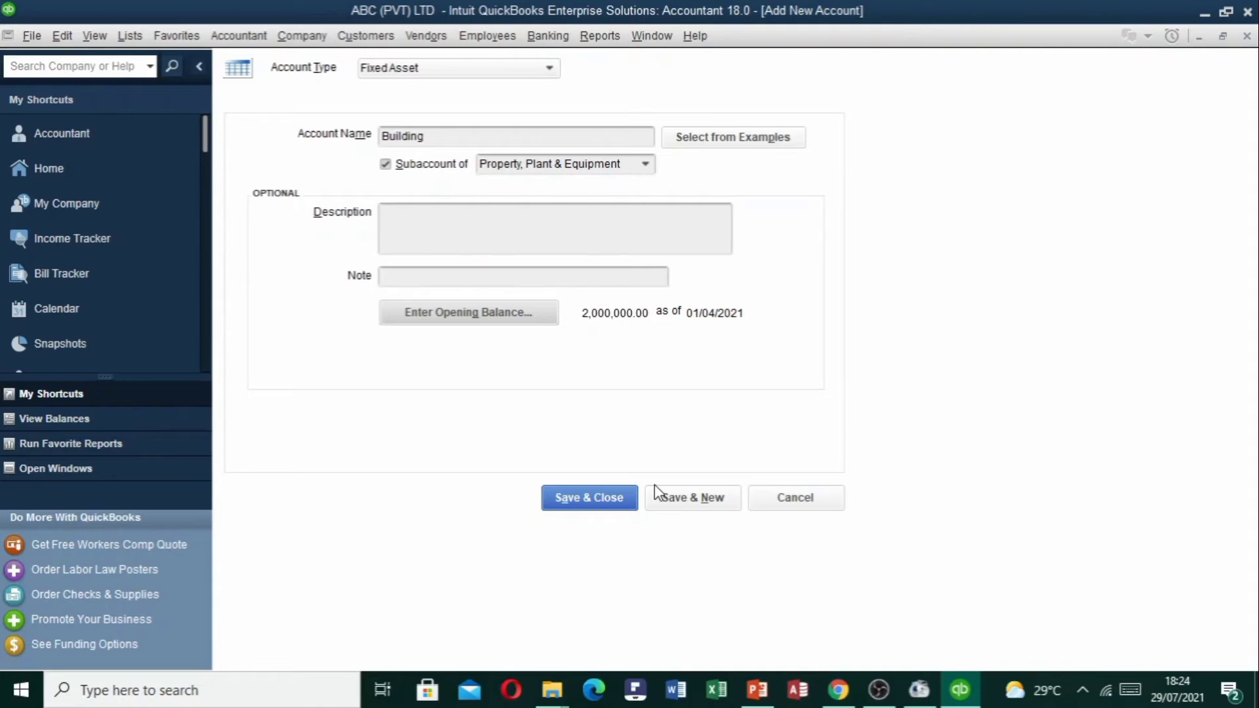
{"action": "left_click", "coordinate": [615, 498]}
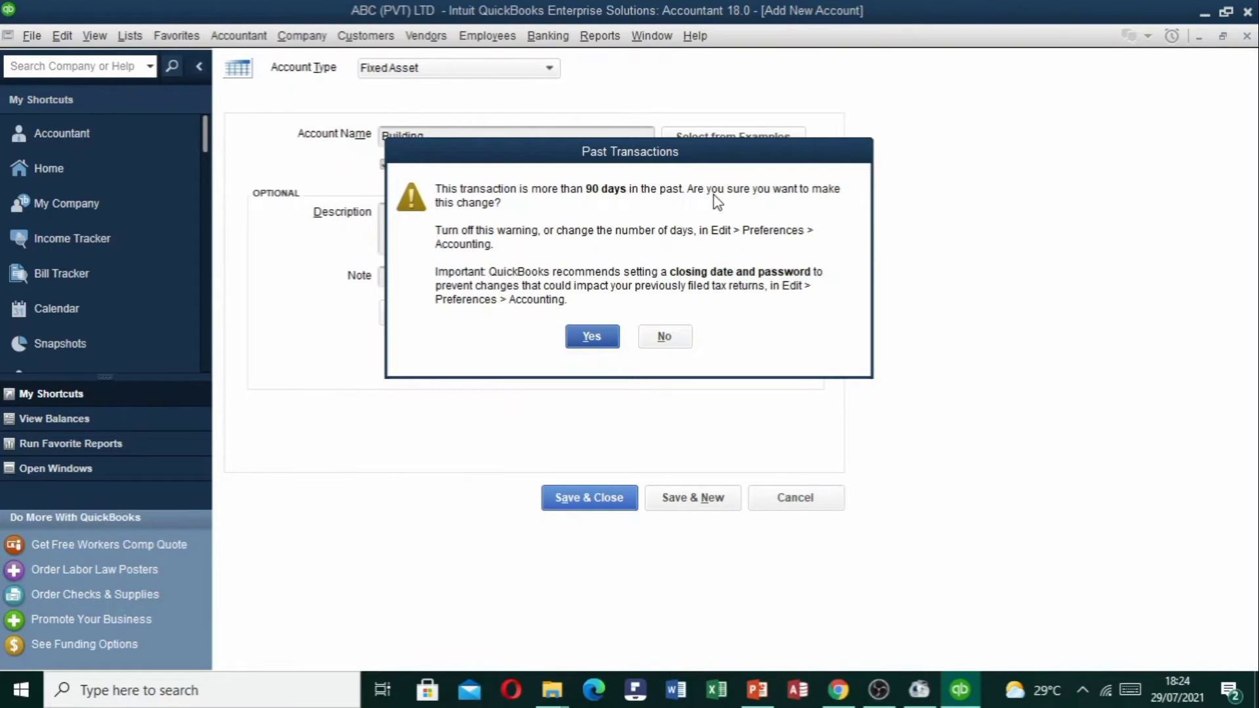
{"action": "left_click", "coordinate": [592, 337]}
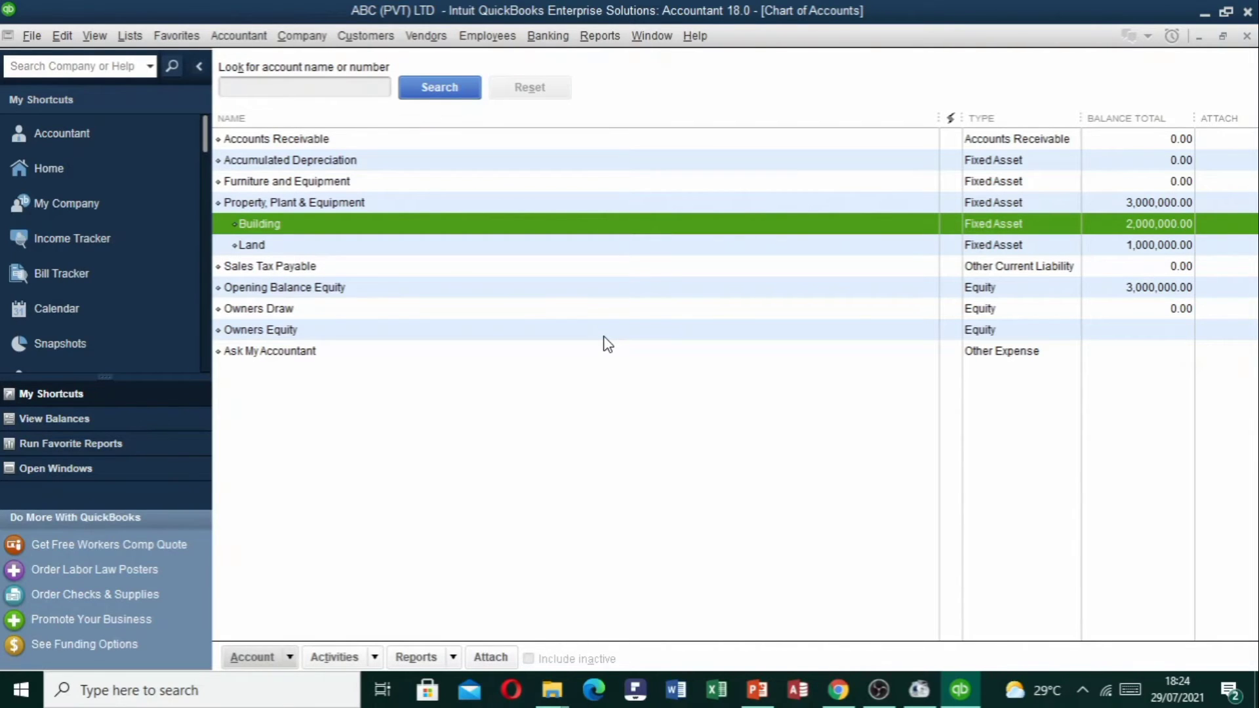
Start another account with Ctrl+N, choosing the Bank type.
{"action": "key", "text": "ctrl+n"}
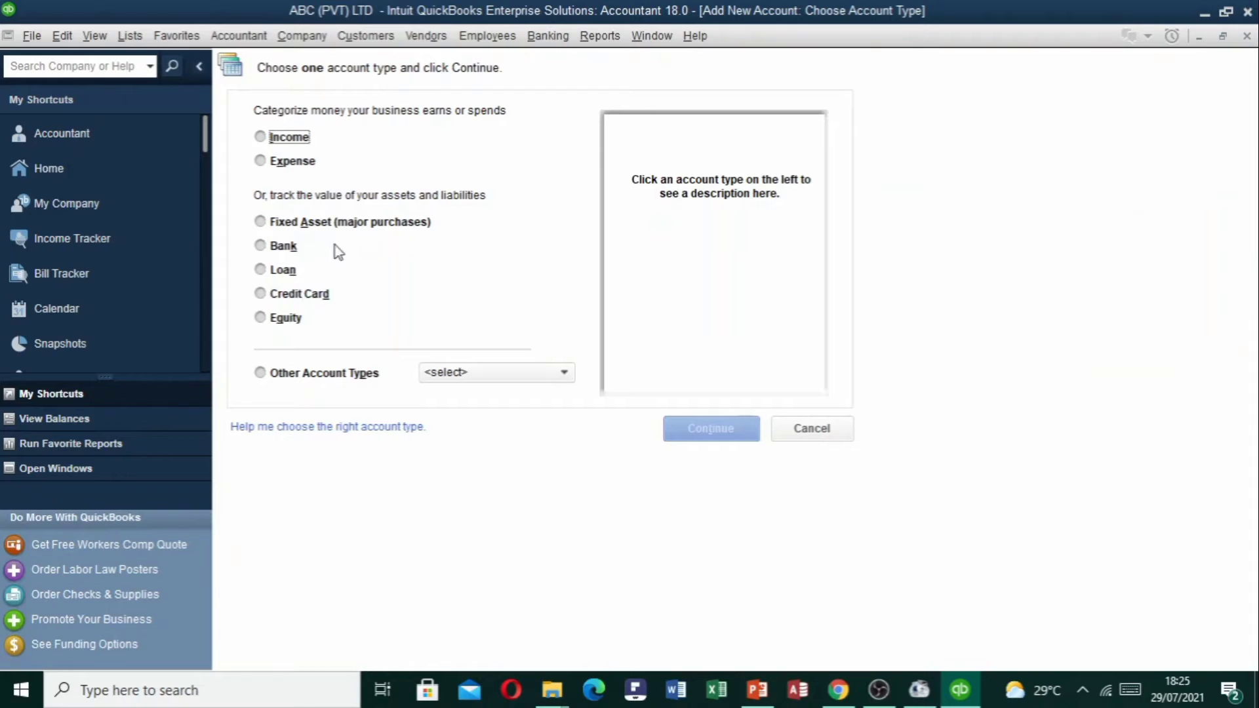
{"action": "left_click", "coordinate": [262, 247]}
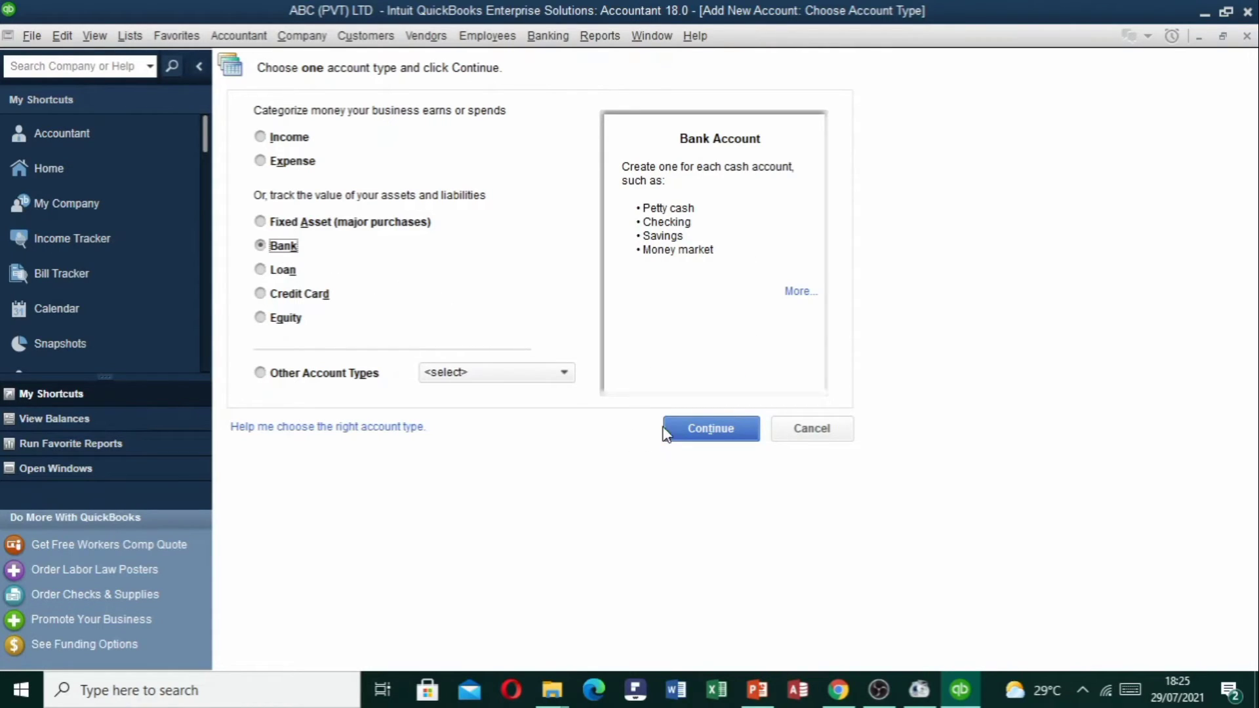
{"action": "left_click", "coordinate": [716, 428]}
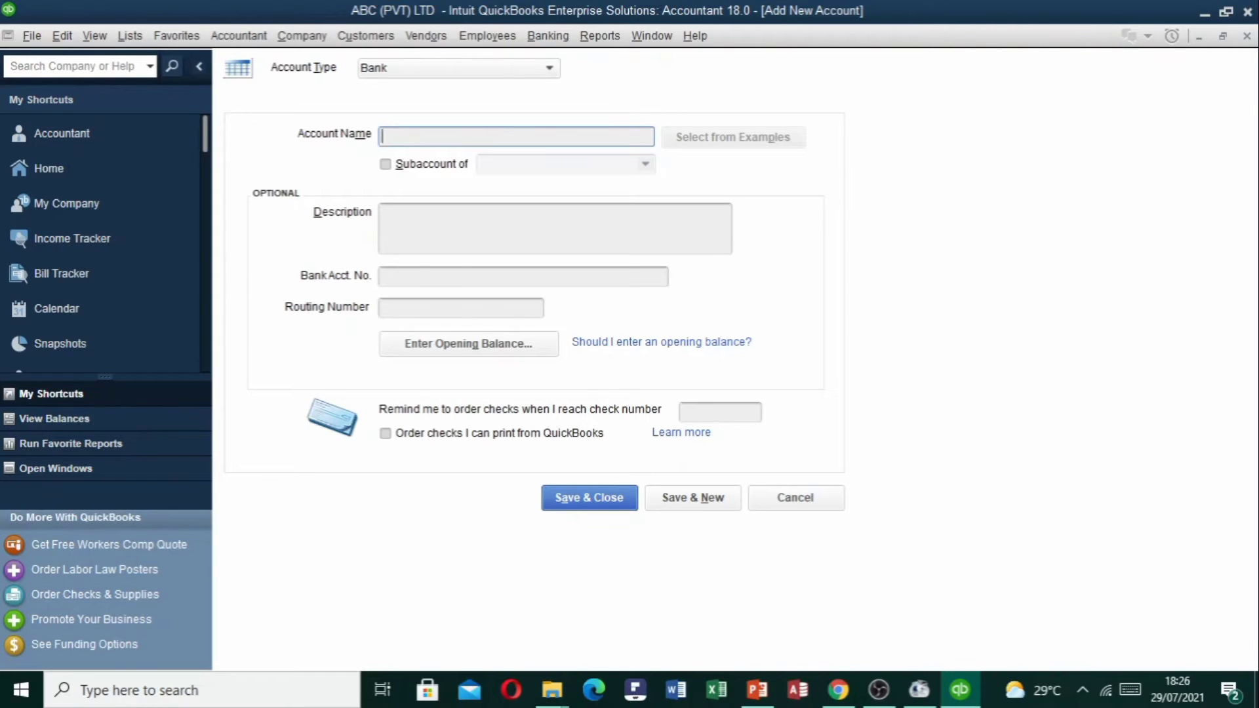
Name the bank account Cash in Hand with Cash & Equilant as its parent.
{"action": "type", "text": "Cash"}
{"action": "type", "text": "in Hand"}
{"action": "left_click", "coordinate": [386, 164]}
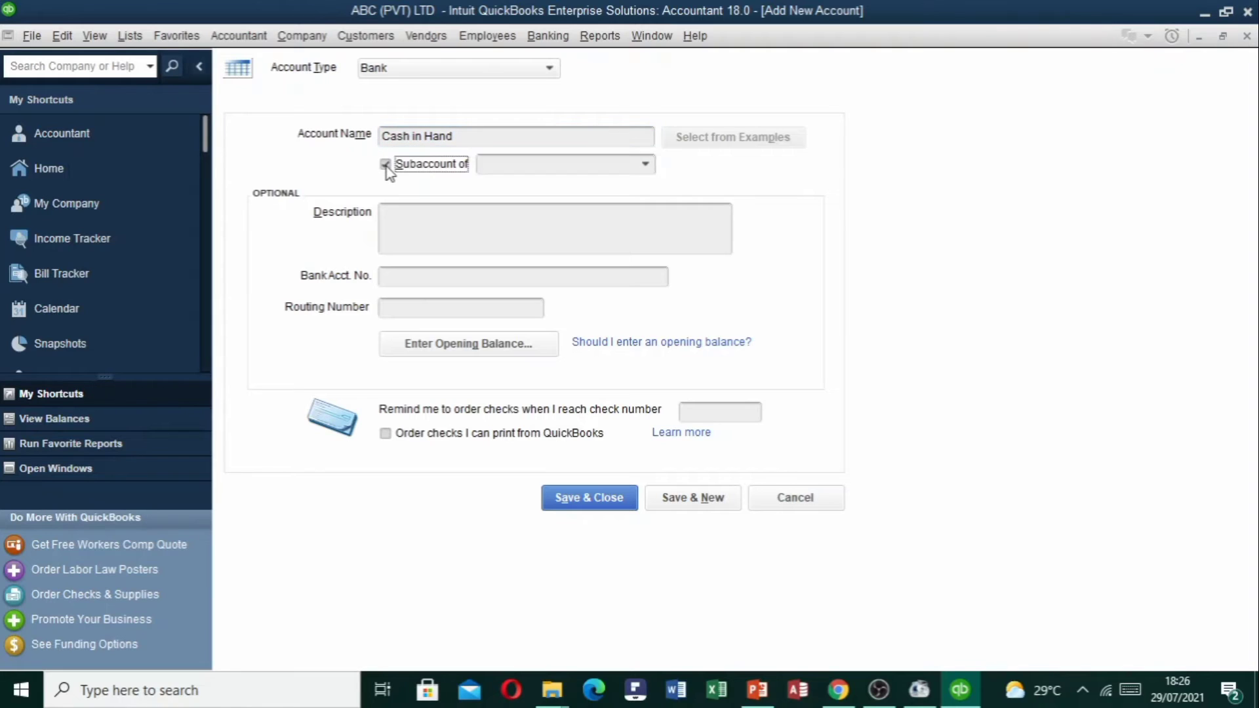
{"action": "left_click", "coordinate": [534, 165]}
{"action": "type", "text": "Cash *"}
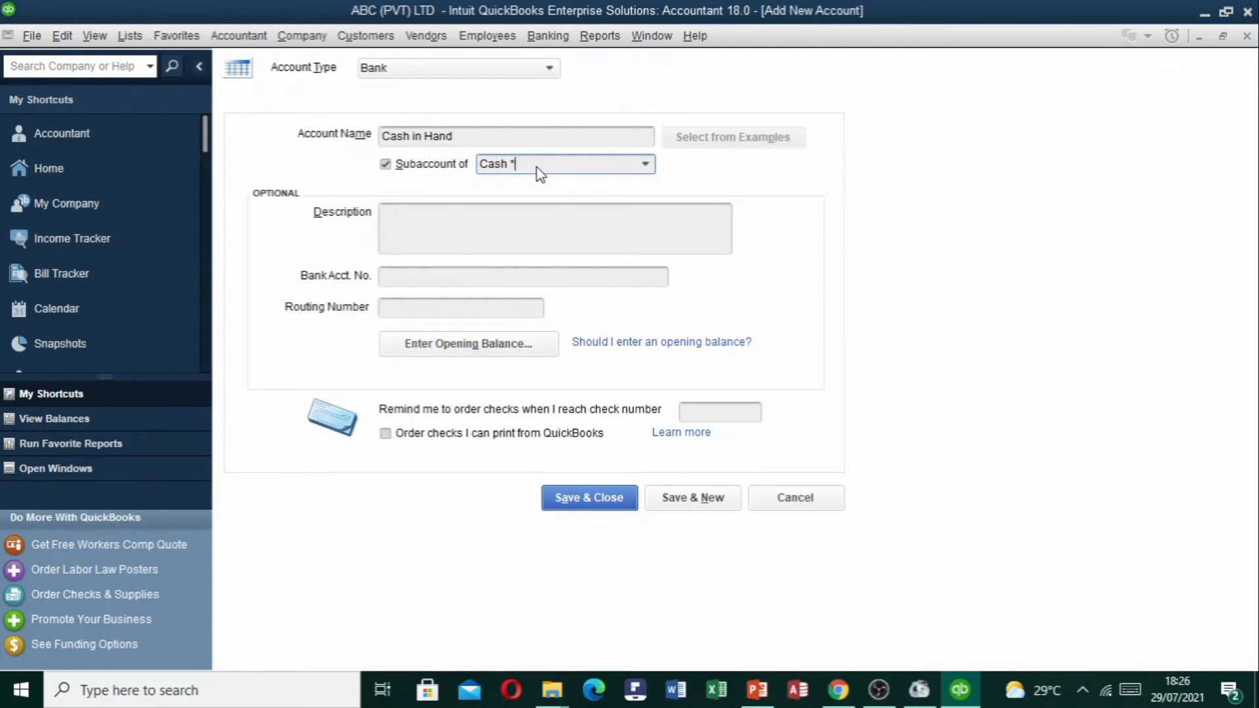
{"action": "key", "text": "BackSpace"}
{"action": "type", "text": "& Equilant"}
{"action": "key", "text": "Tab"}
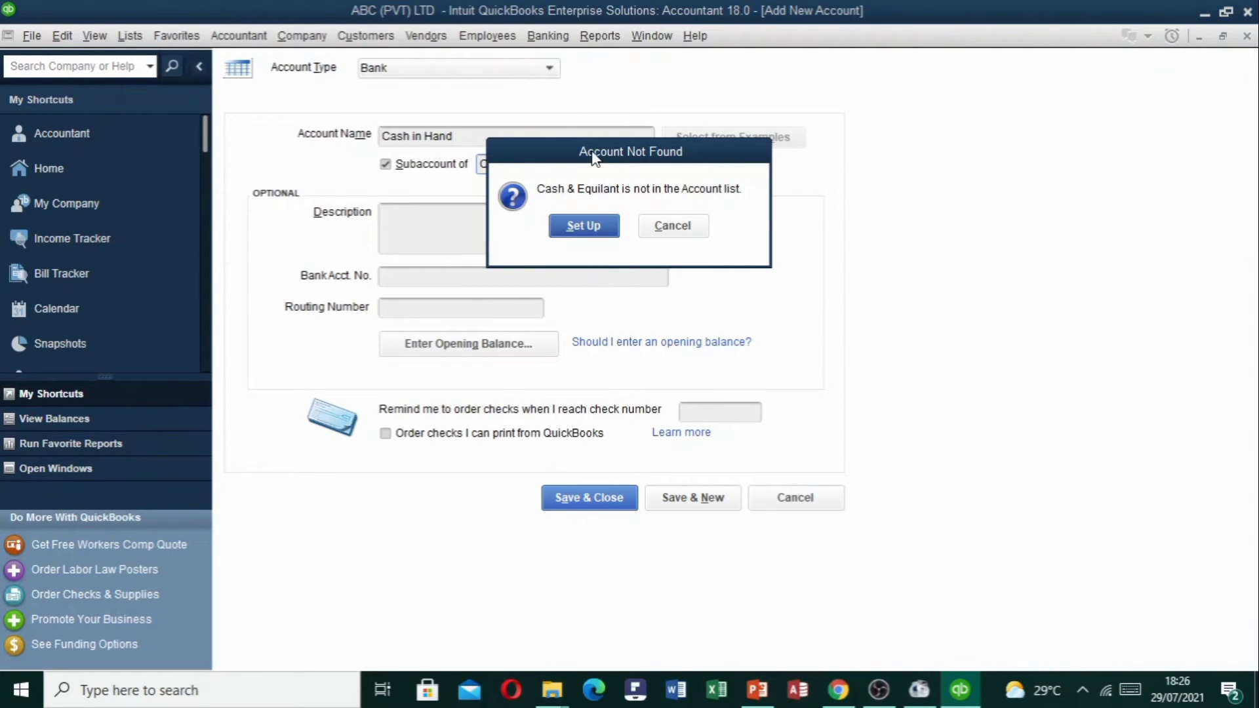
Set up and save the missing Cash & Equilant bank account, then return to Cash in Hand's fields.
{"action": "left_click", "coordinate": [589, 227]}
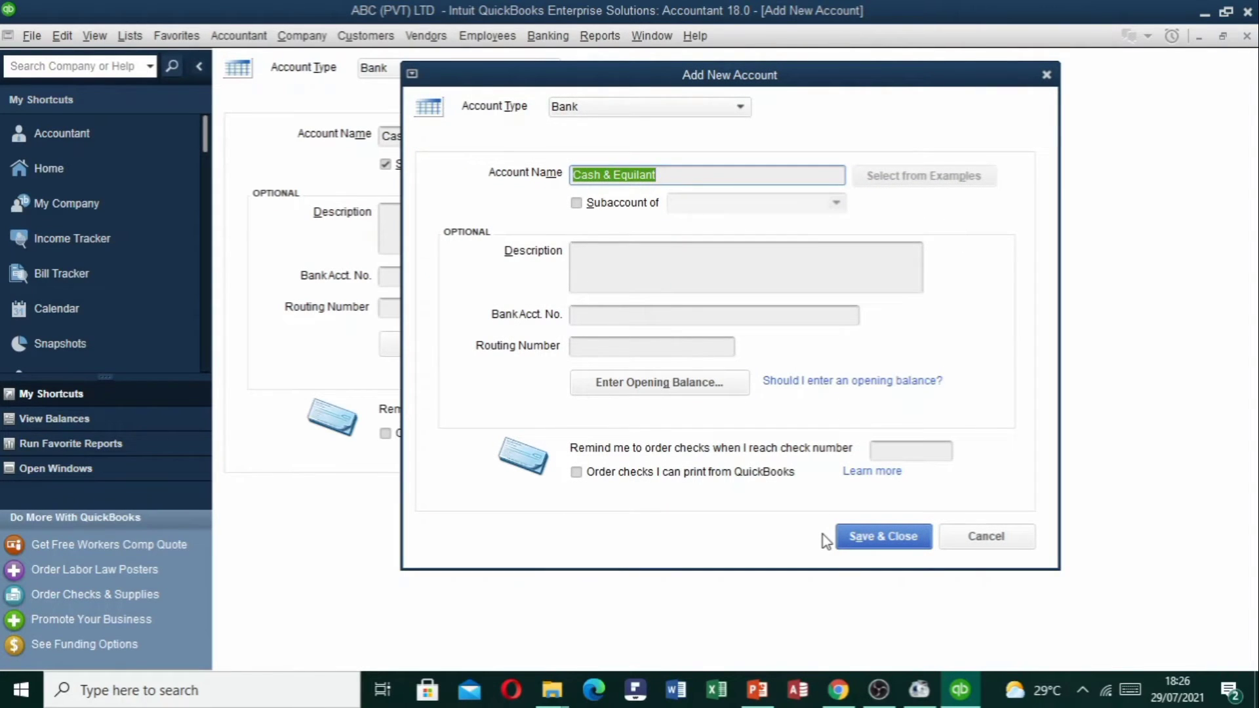
{"action": "left_click", "coordinate": [880, 539]}
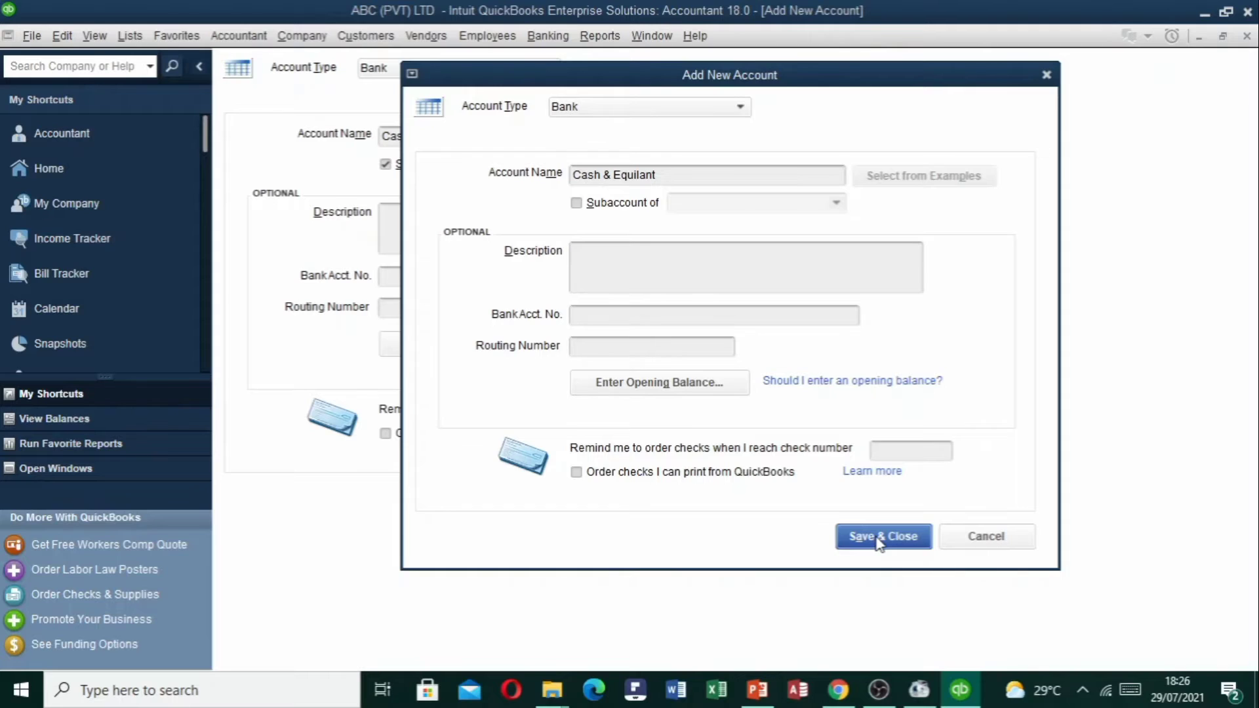
{"action": "left_click", "coordinate": [880, 539]}
{"action": "left_click", "coordinate": [426, 250]}
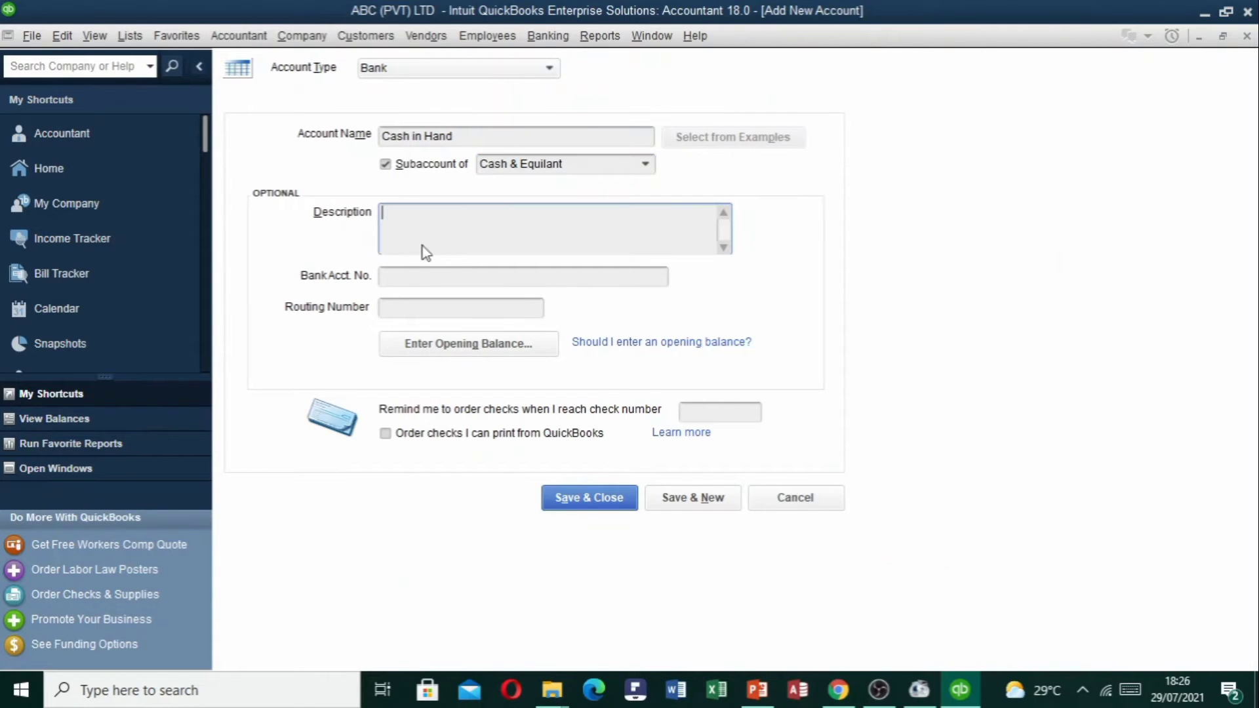
{"action": "left_click", "coordinate": [423, 276]}
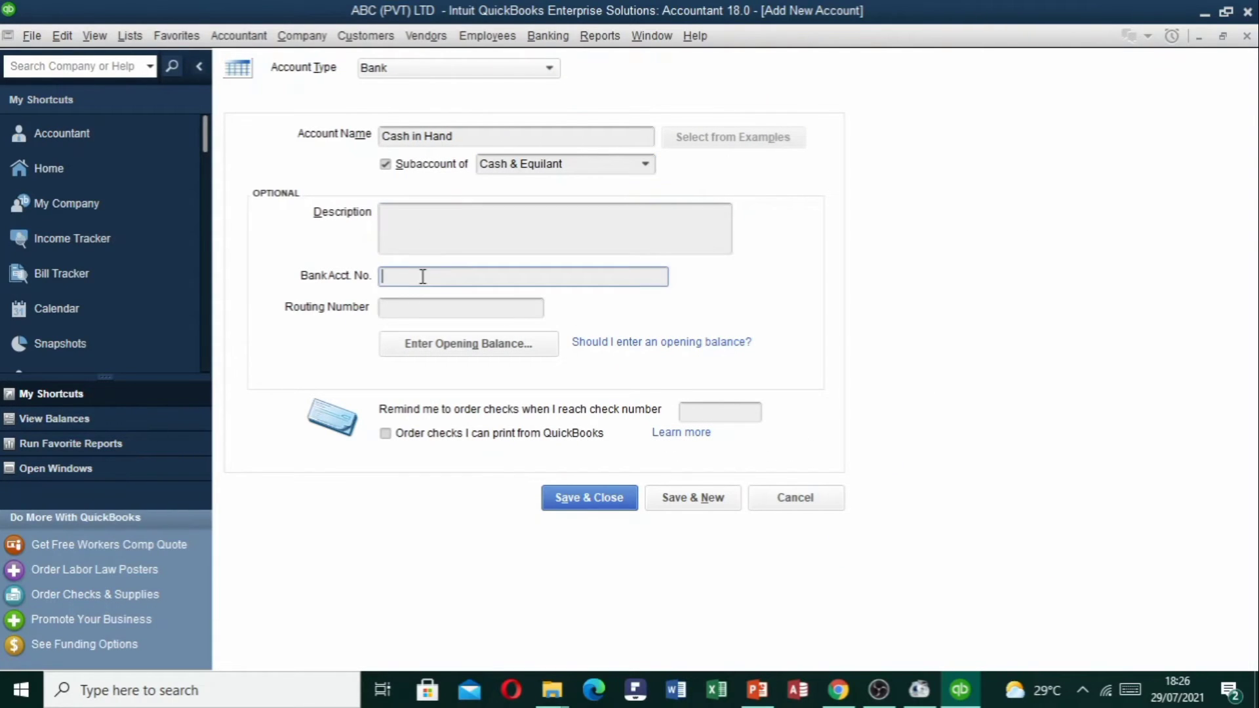
{"action": "left_click", "coordinate": [413, 230]}
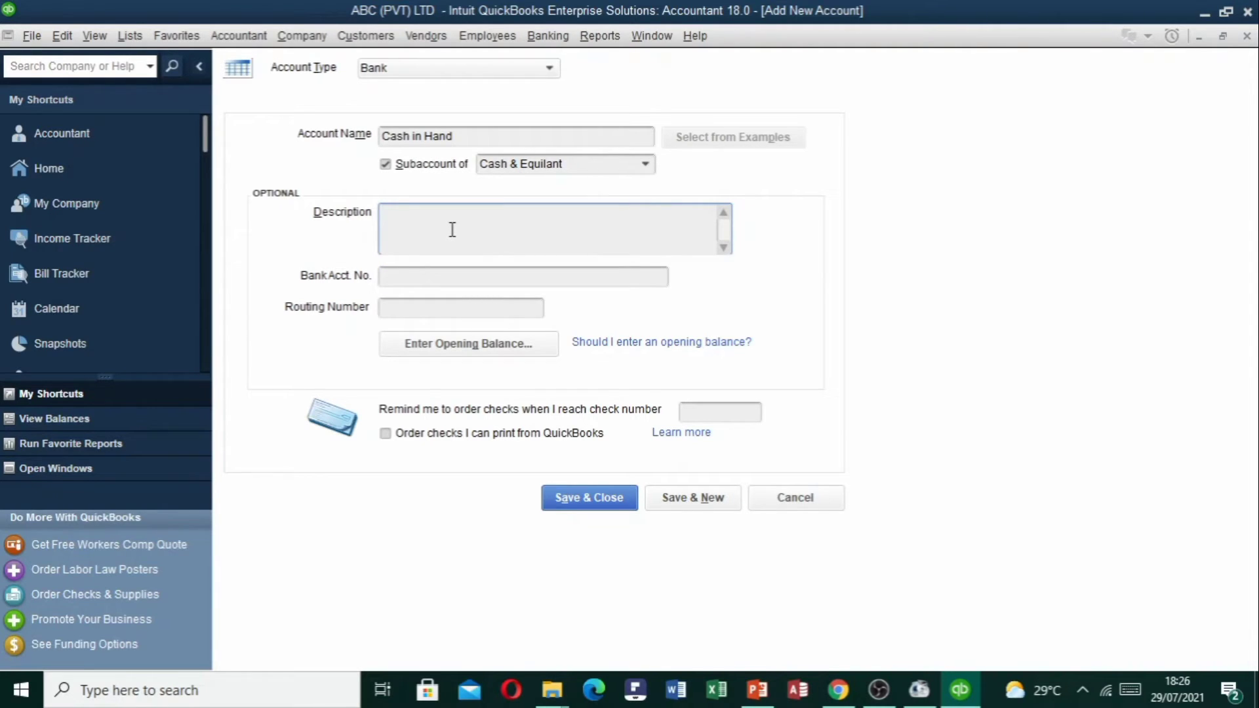
{"action": "left_click", "coordinate": [396, 276]}
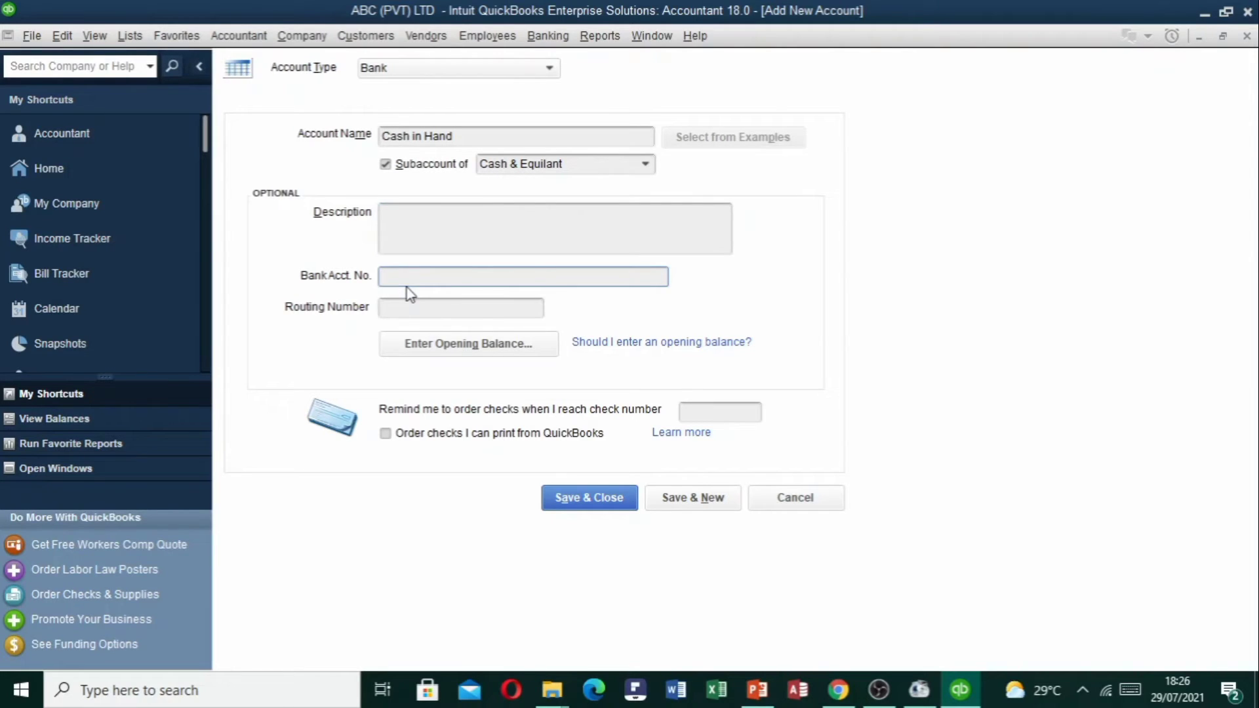
{"action": "left_click", "coordinate": [411, 308]}
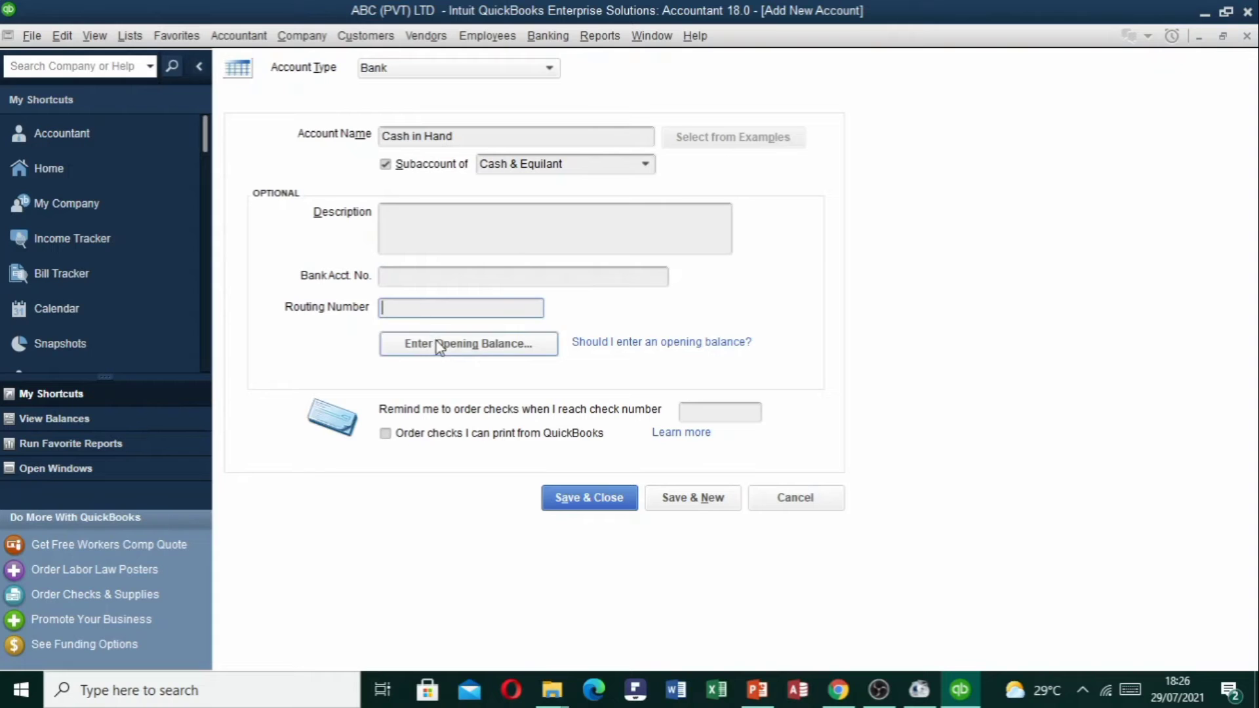
{"action": "left_click", "coordinate": [451, 357]}
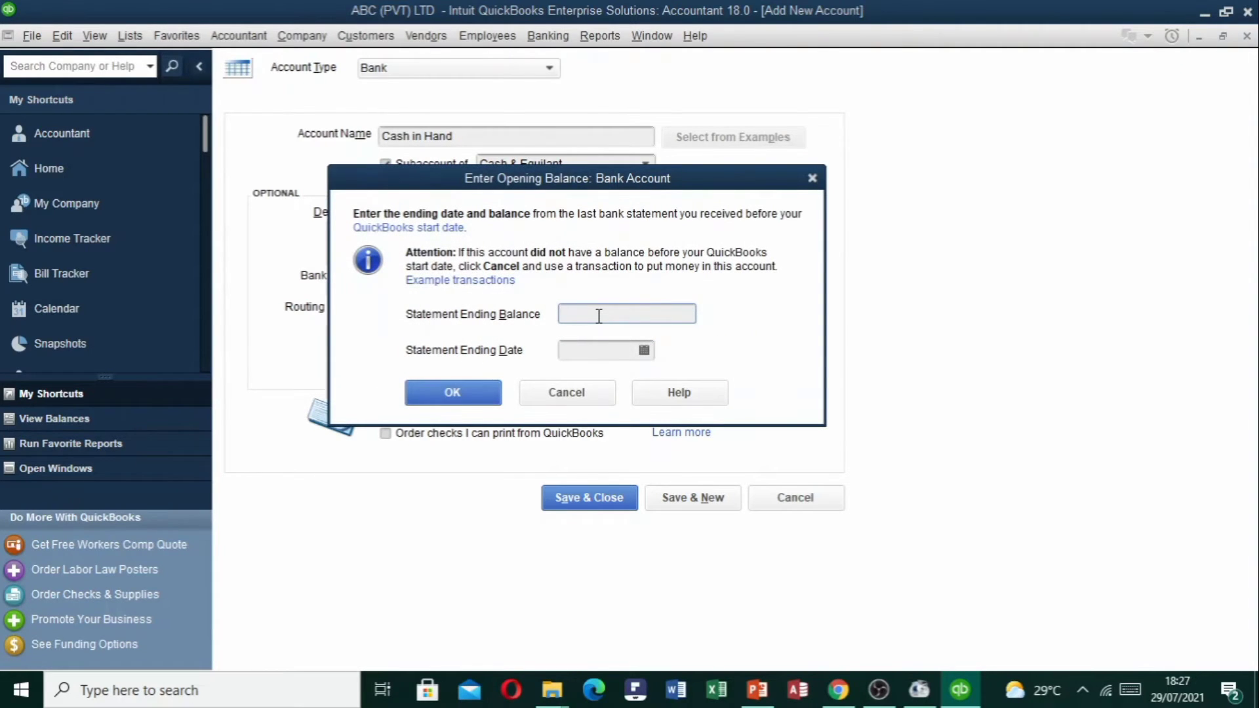
Give Cash in Hand a 100,000.00 opening balance as of 01/04/2021, then Save & New, accepting the warning.
{"action": "type", "text": "100000"}
{"action": "key", "text": "Tab"}
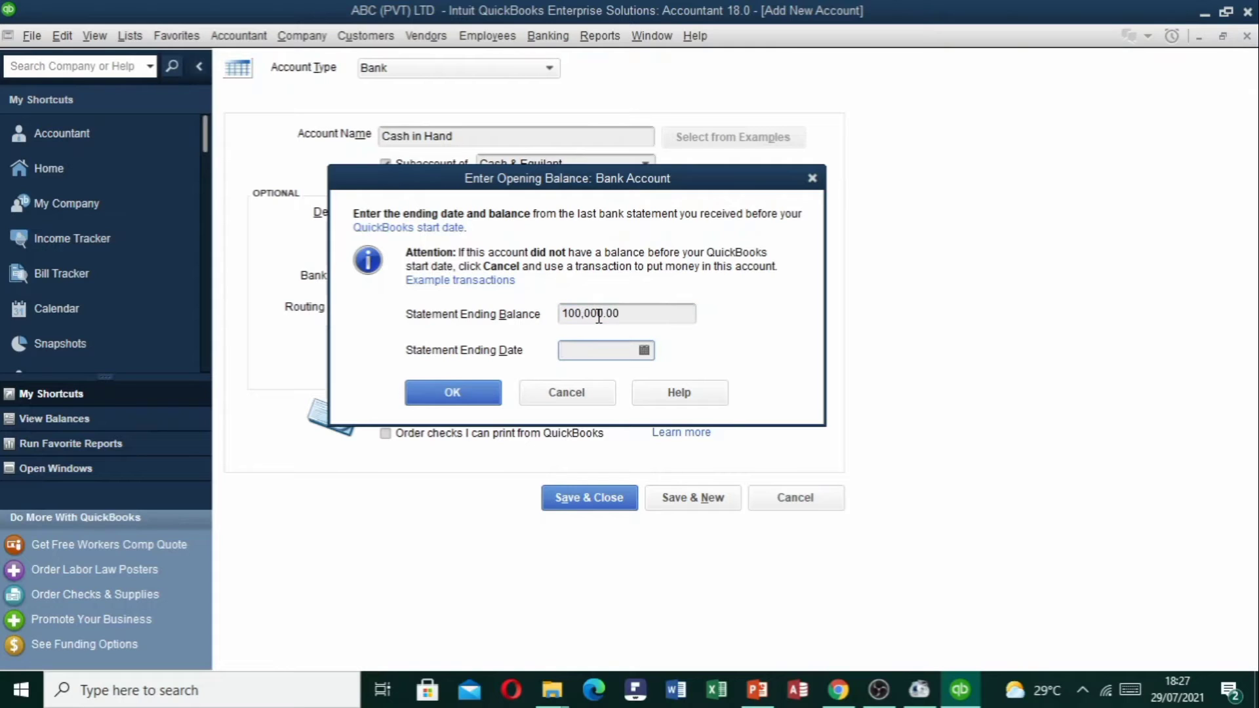
{"action": "left_click", "coordinate": [644, 350]}
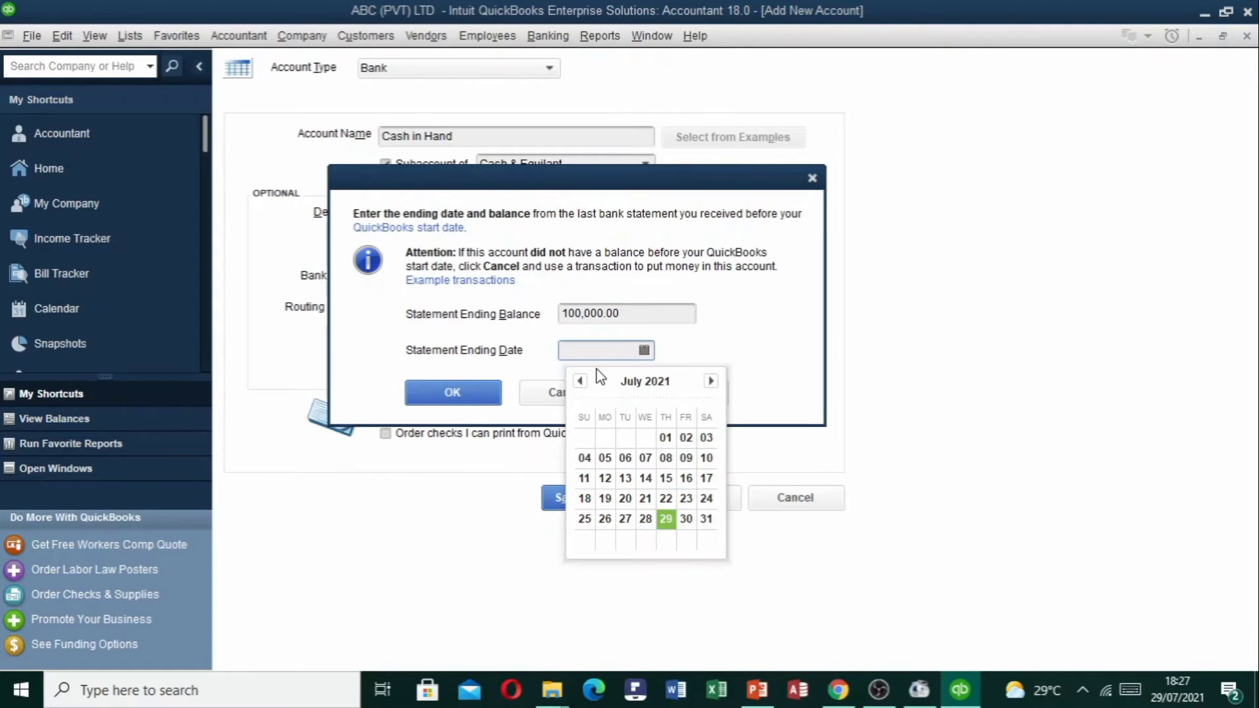
{"action": "left_click", "coordinate": [580, 382]}
{"action": "left_click", "coordinate": [582, 383]}
{"action": "left_click", "coordinate": [582, 384]}
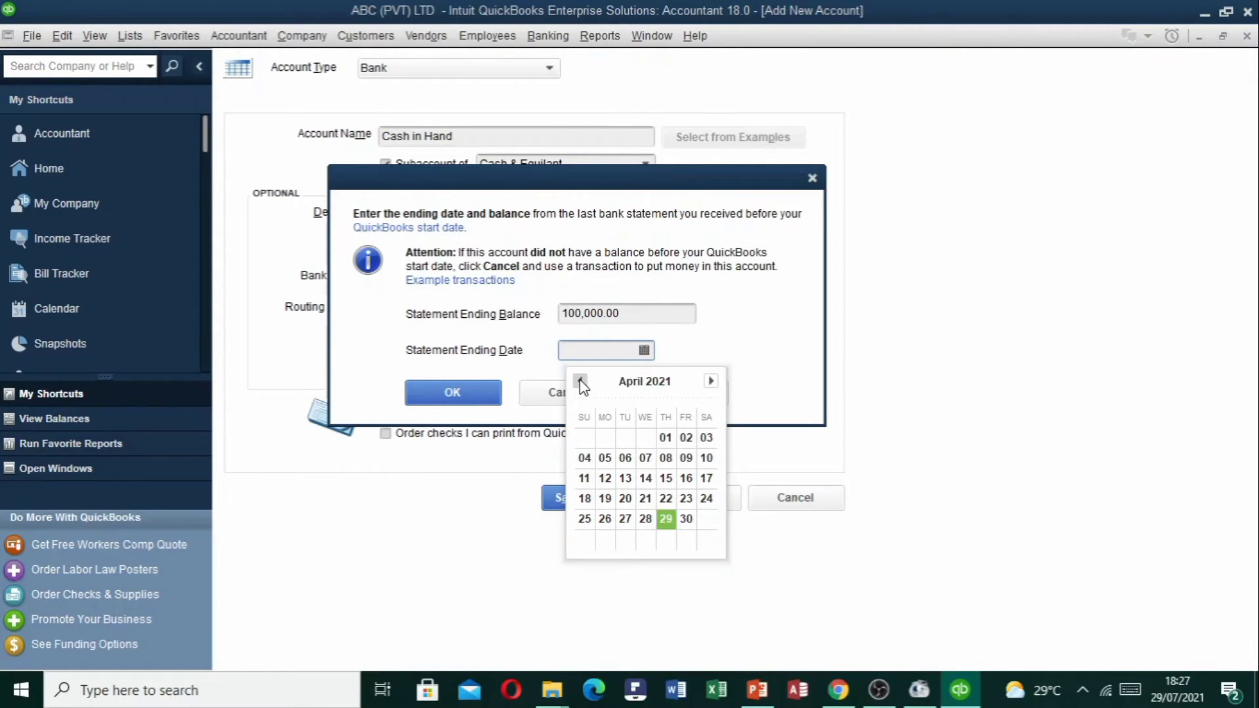
{"action": "left_click", "coordinate": [668, 441]}
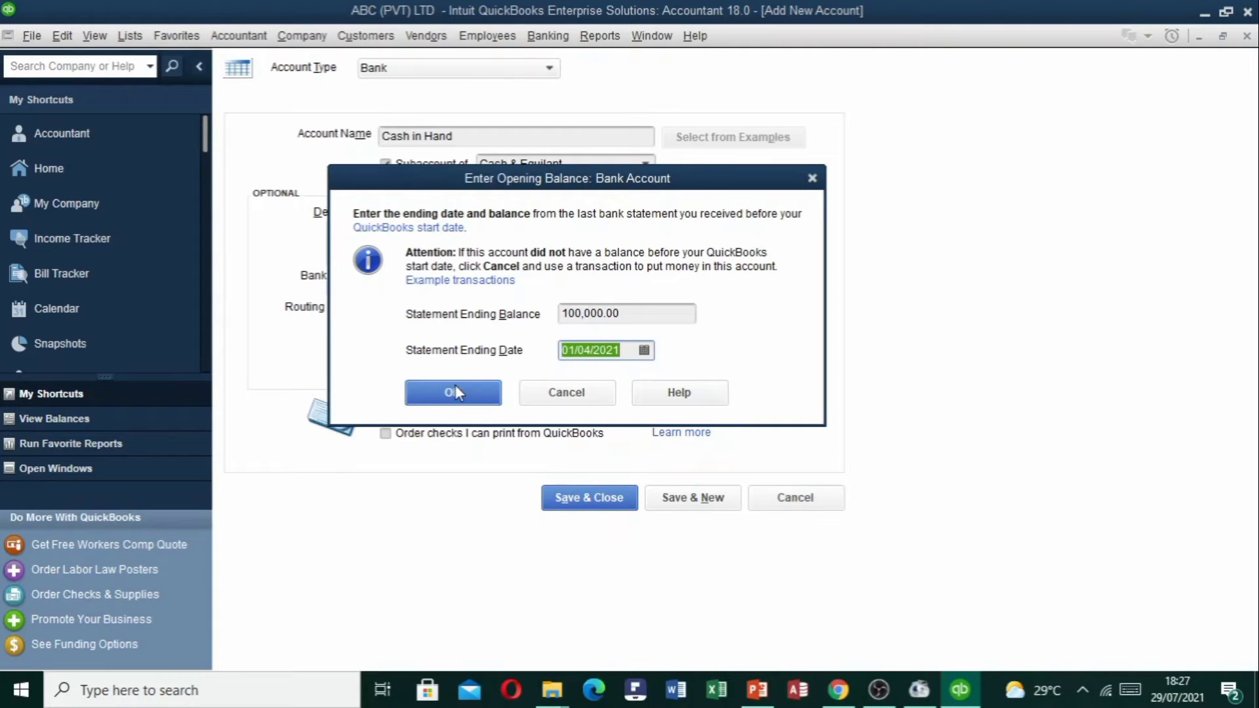
{"action": "left_click_drag", "start_coordinate": [660, 313], "coordinate": [554, 315]}
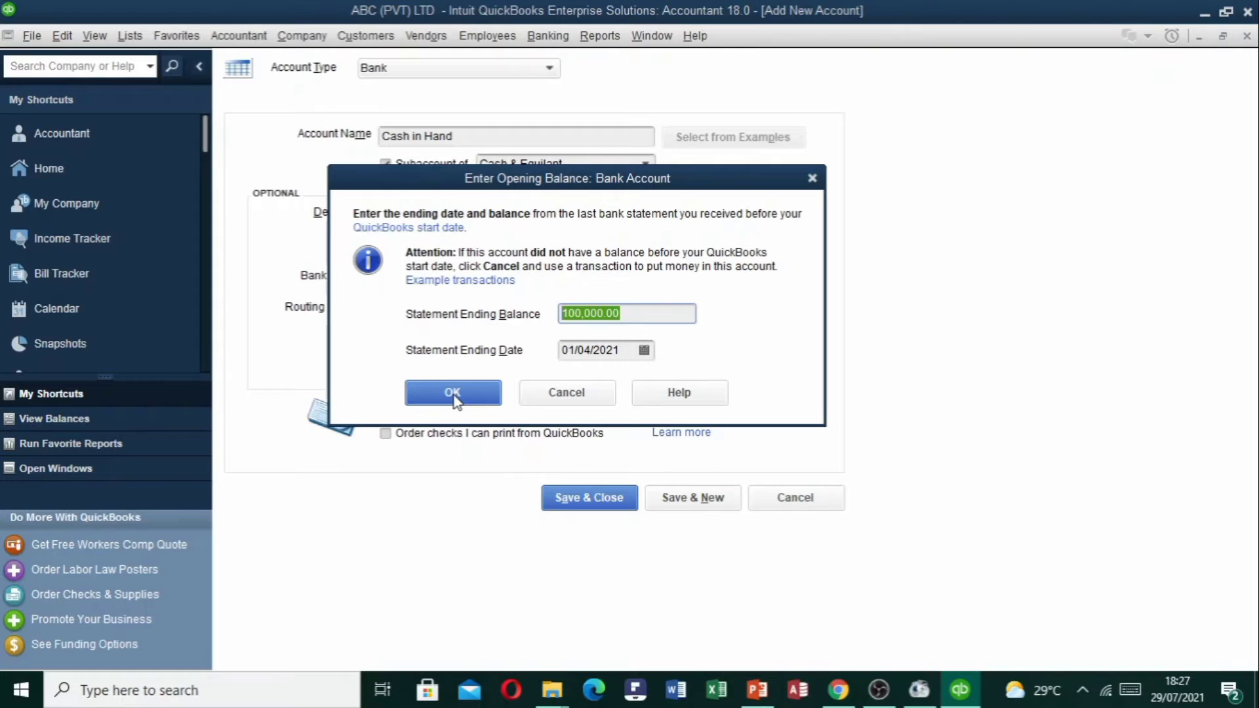
{"action": "left_click", "coordinate": [454, 395]}
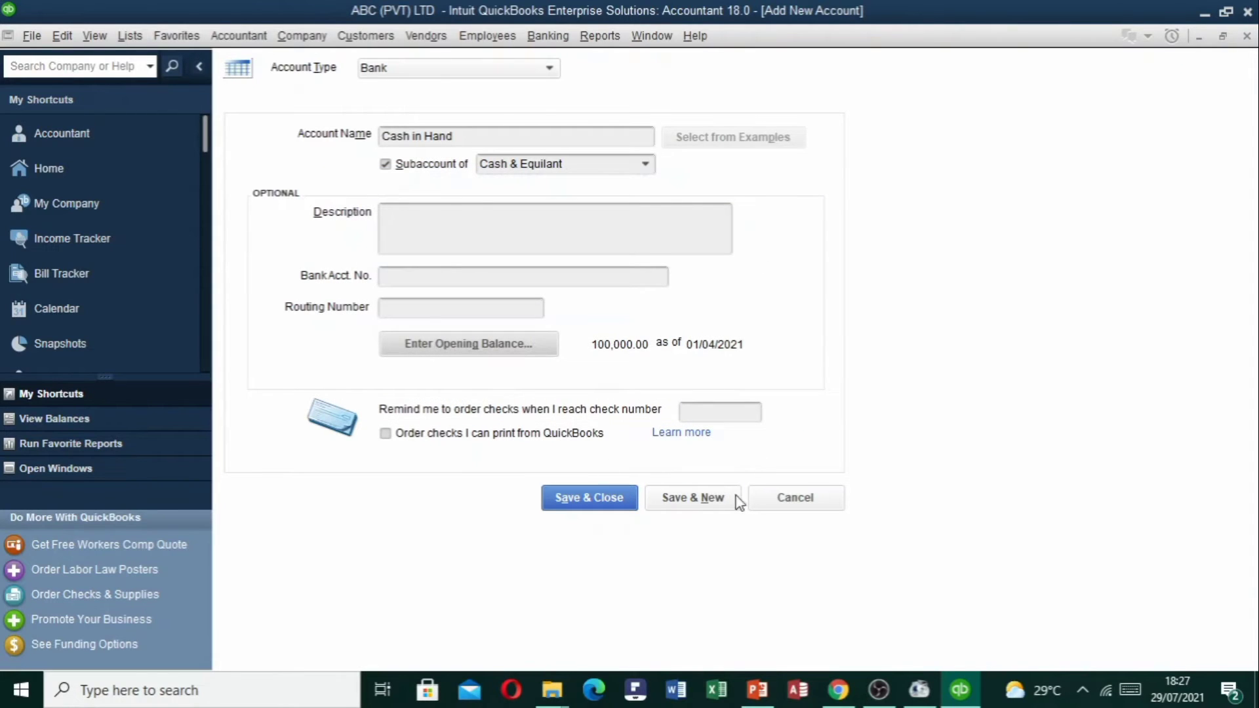
{"action": "left_click", "coordinate": [690, 499]}
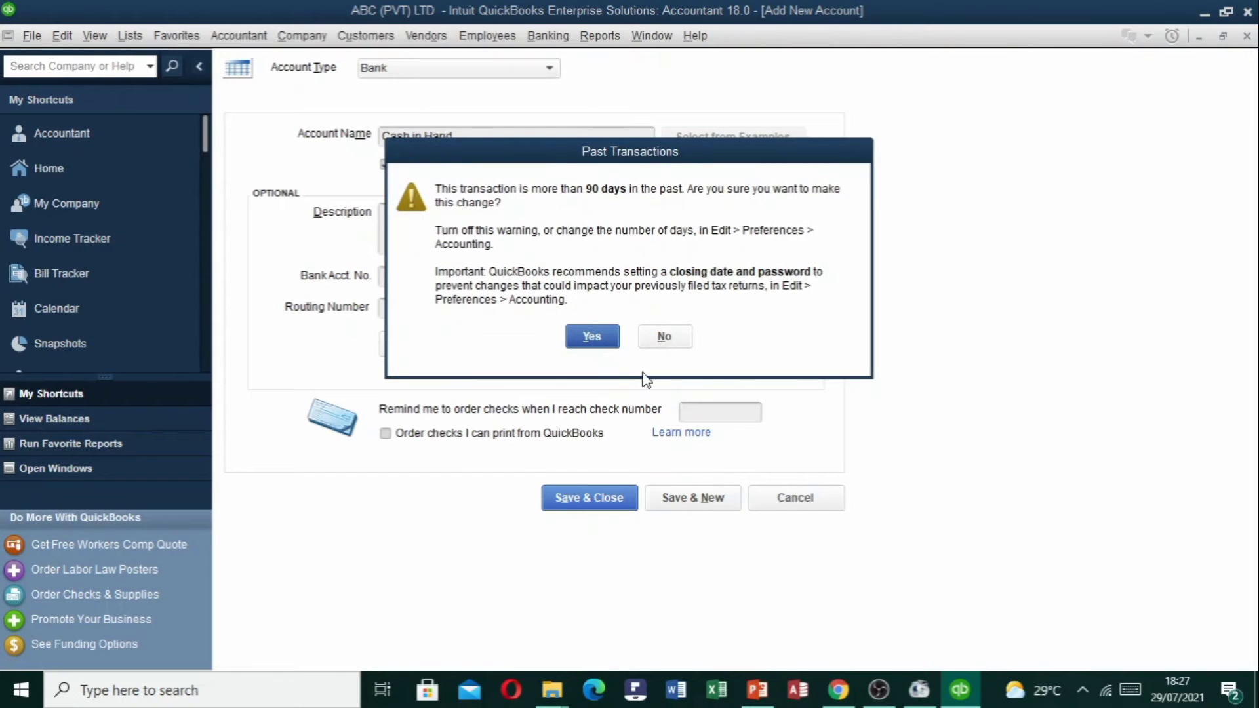
{"action": "left_click", "coordinate": [595, 333]}
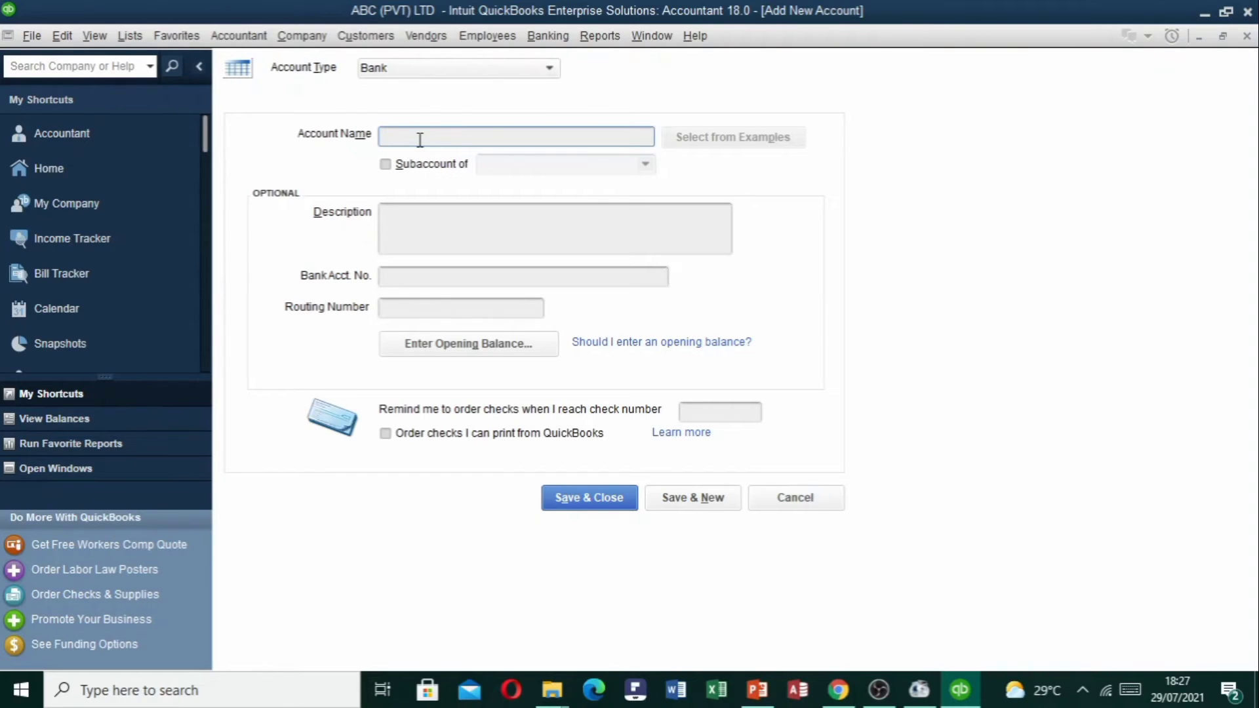
Name the new account 'Commercial Bank Acc' as a subaccount of Cash & Equilant.
{"action": "type", "text": "B"}
{"action": "key", "text": "BackSpace"}
{"action": "type", "text": "Commercial Bank Acc"}
{"action": "left_click", "coordinate": [385, 164]}
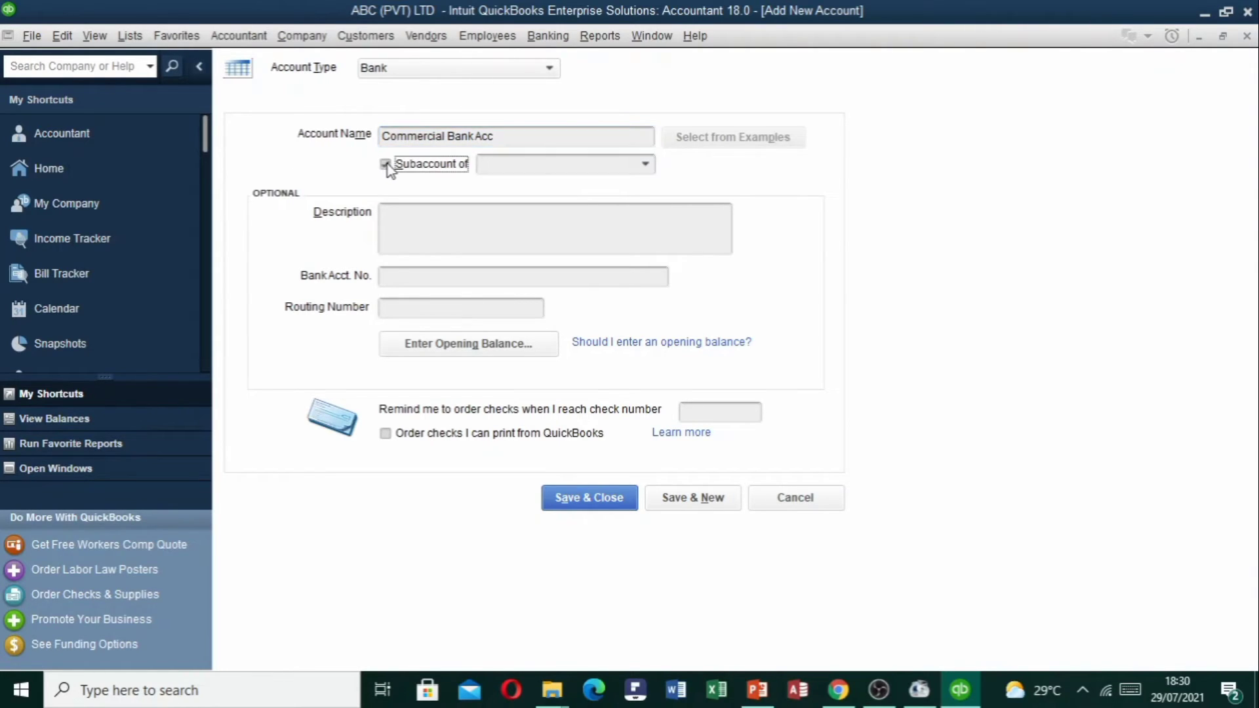
{"action": "left_click", "coordinate": [493, 168]}
{"action": "type", "text": "Cash & Equilant"}
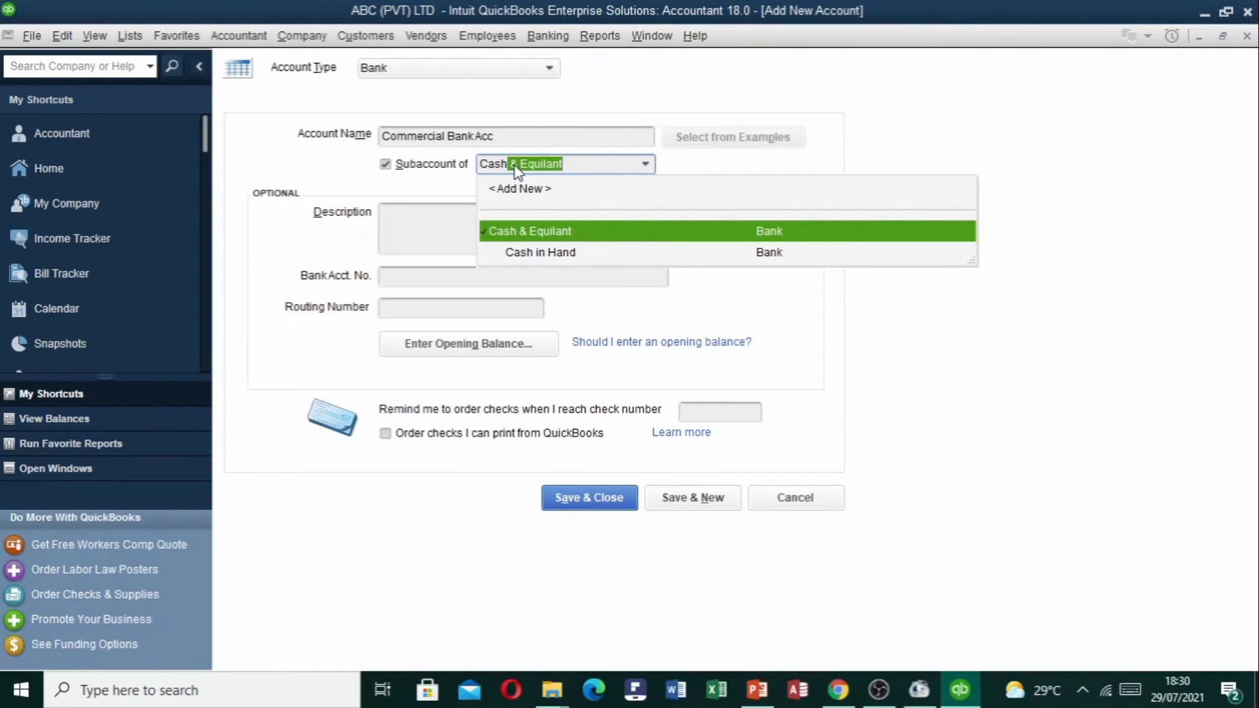
{"action": "key", "text": "Tab"}
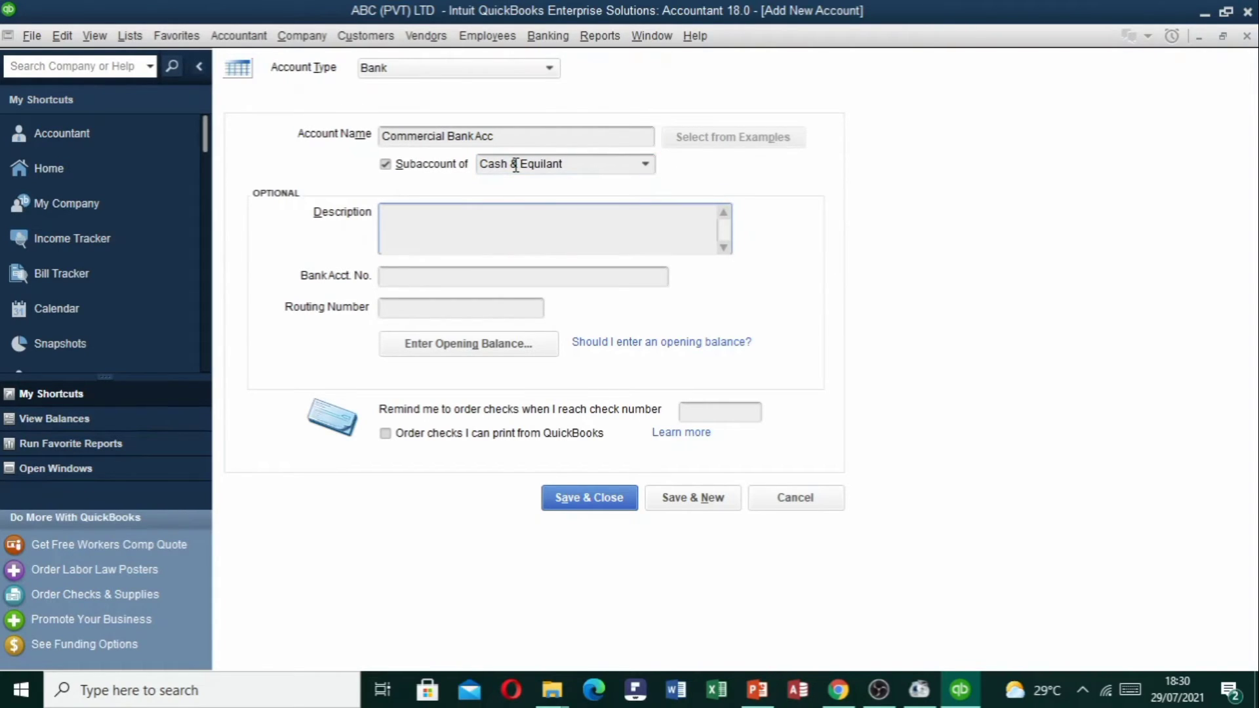
Enter the bank account number and bring up the opening balance entry.
{"action": "left_click", "coordinate": [414, 275]}
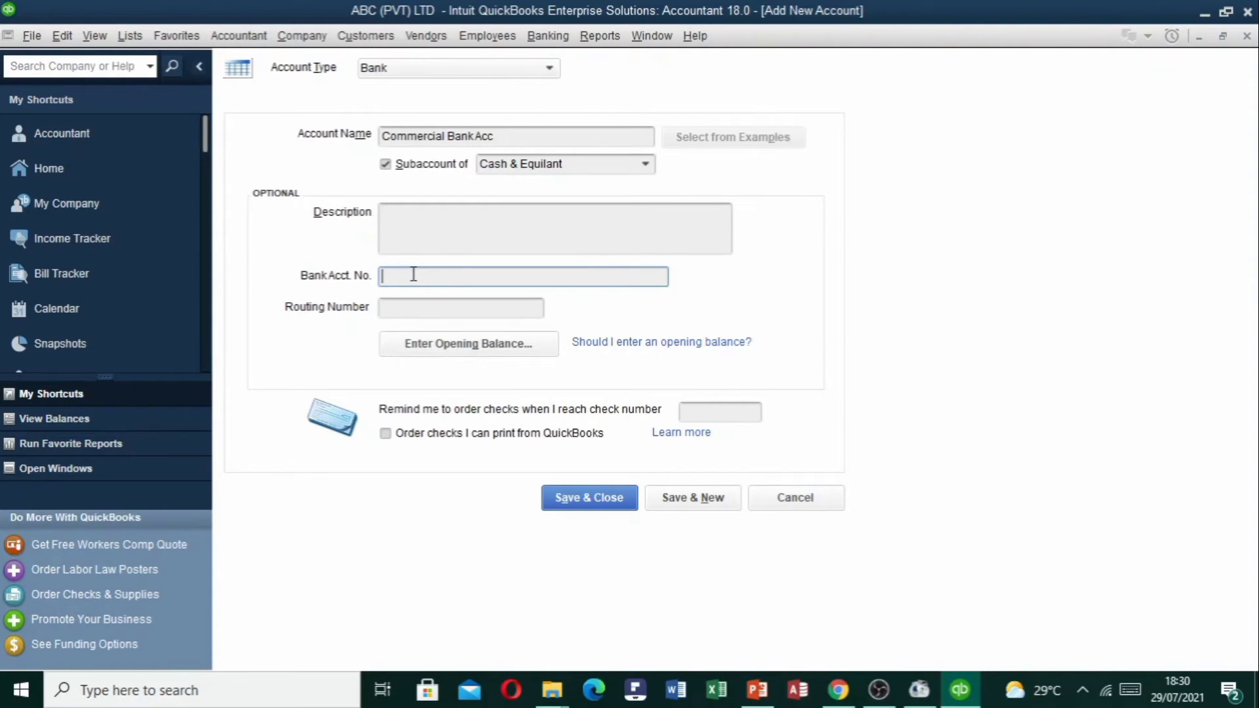
{"action": "key", "text": "Tab"}
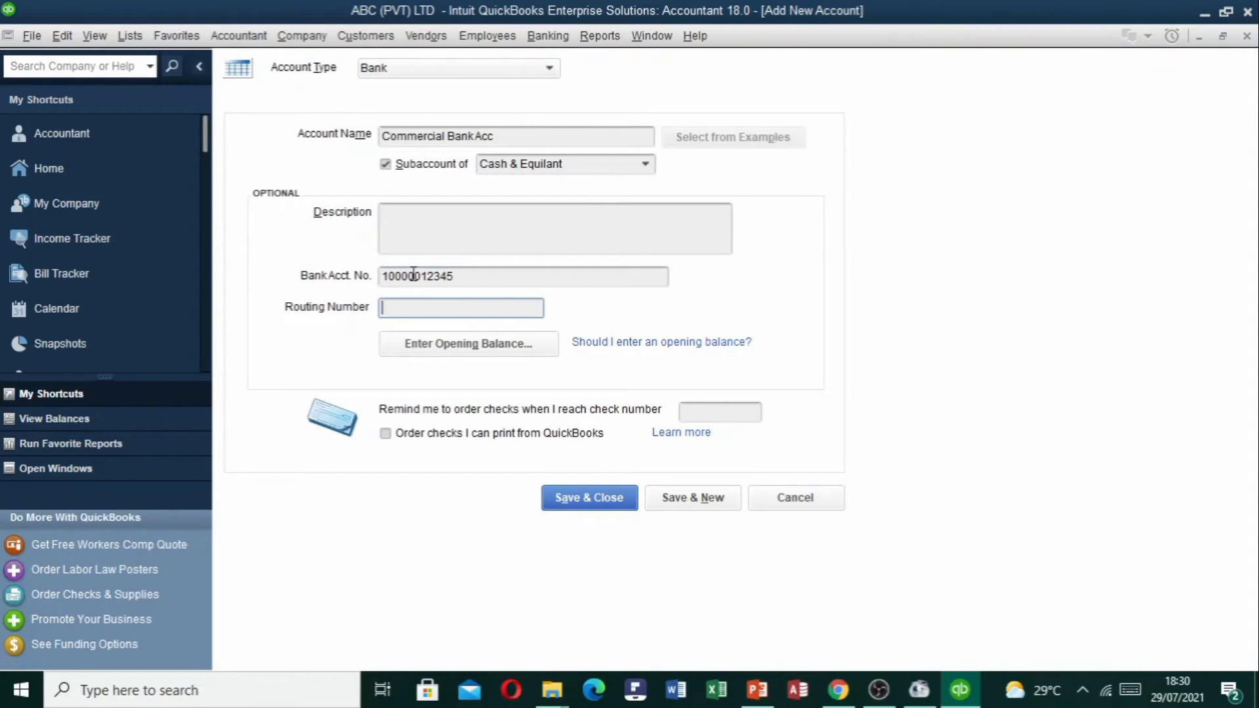
{"action": "left_click", "coordinate": [461, 347]}
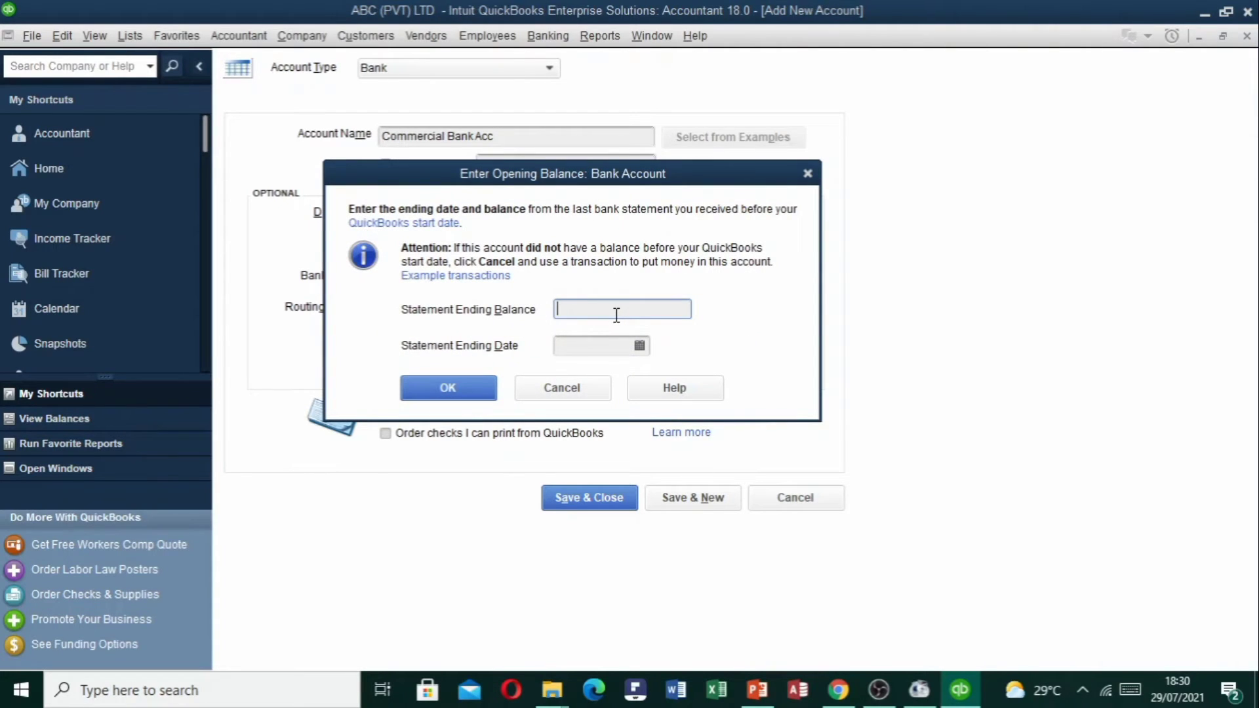
Enter a statement ending balance of 1,000,000.00, correcting the extra zero.
{"action": "type", "text": "10000000"}
{"action": "key", "text": "Tab"}
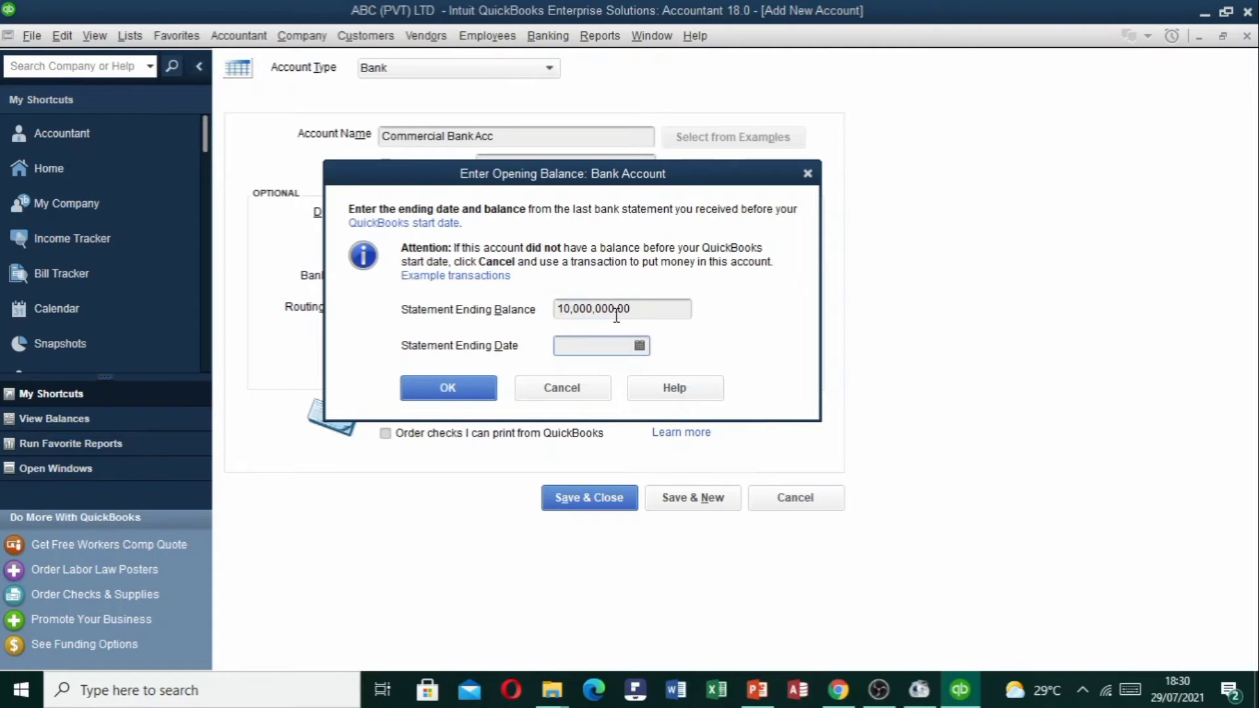
{"action": "left_click", "coordinate": [569, 310]}
{"action": "key", "text": "BackSpace"}
{"action": "key", "text": "Tab"}
Date the balance 01/04/2021, then save the account despite the backdate warning.
{"action": "left_click", "coordinate": [640, 345]}
{"action": "left_click", "coordinate": [576, 376]}
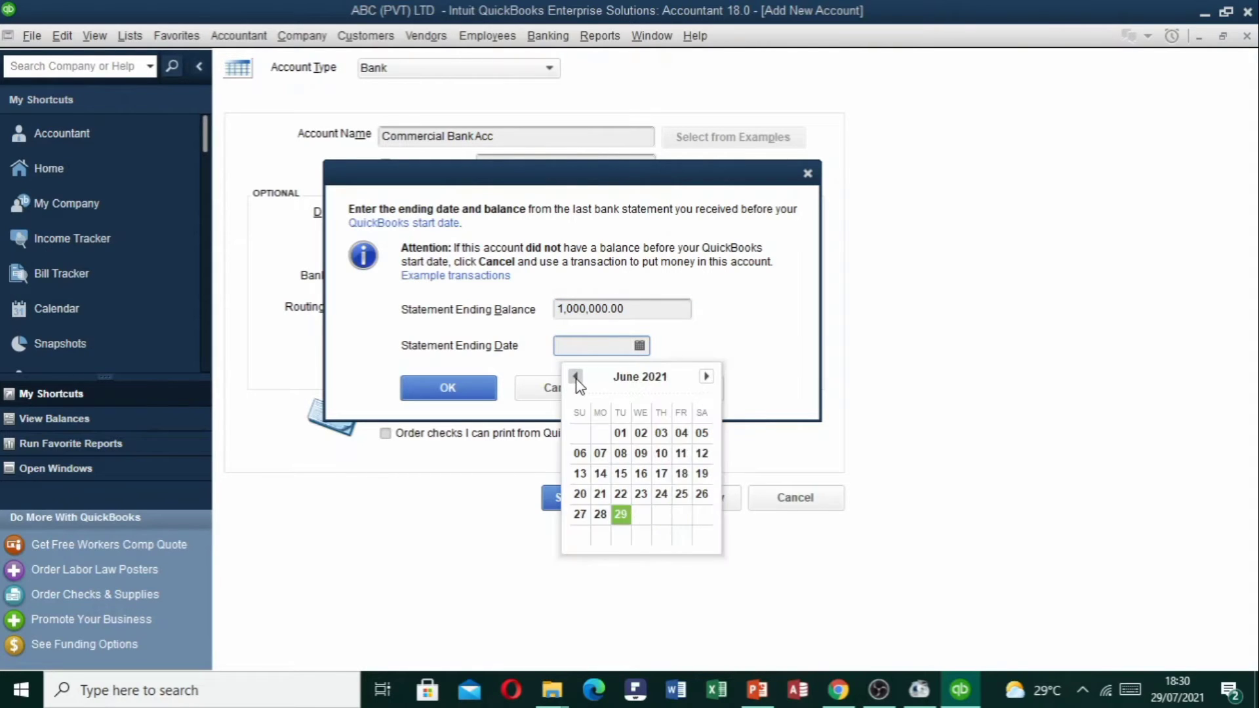
{"action": "left_click", "coordinate": [576, 376]}
{"action": "left_click", "coordinate": [576, 377]}
{"action": "left_click", "coordinate": [660, 432]}
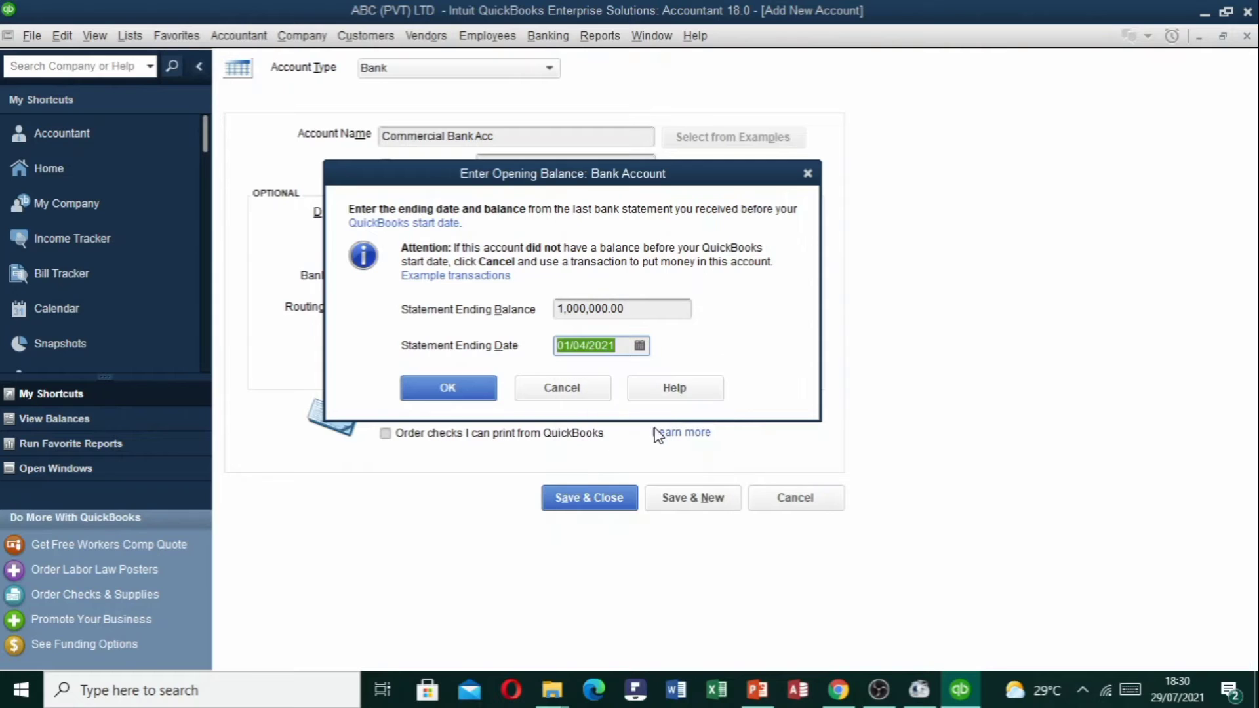
{"action": "left_click", "coordinate": [465, 396]}
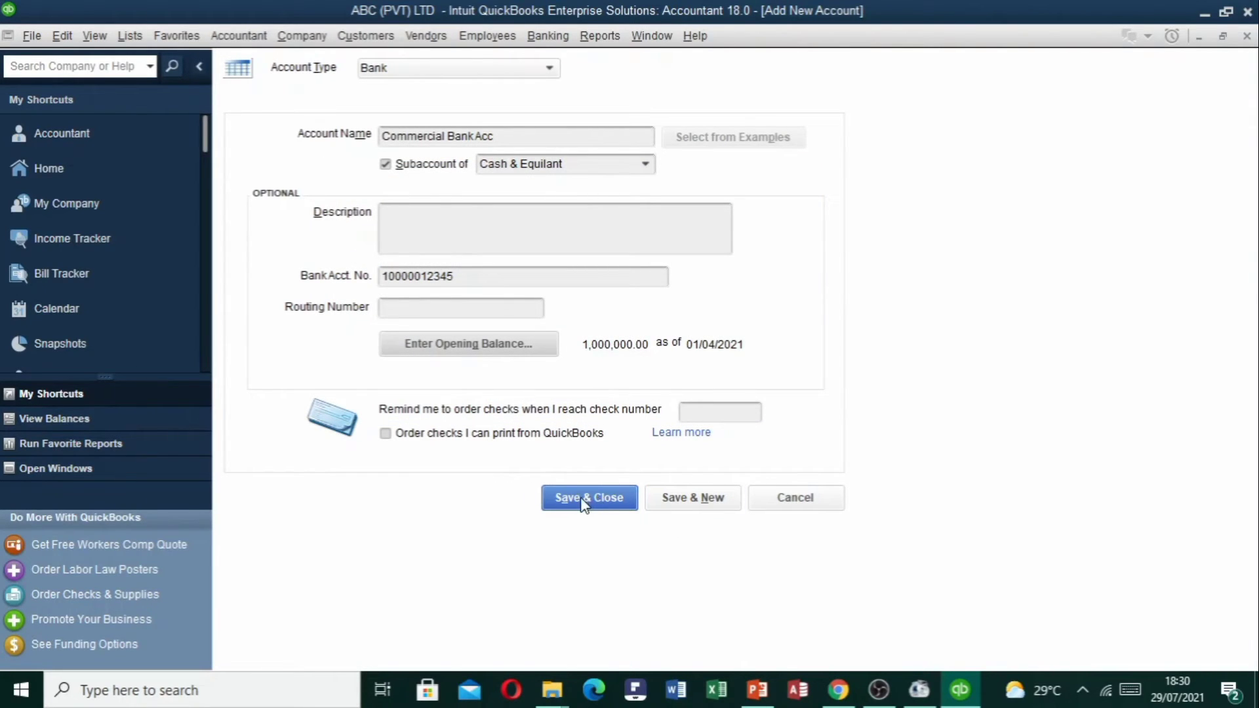
{"action": "left_click", "coordinate": [597, 496]}
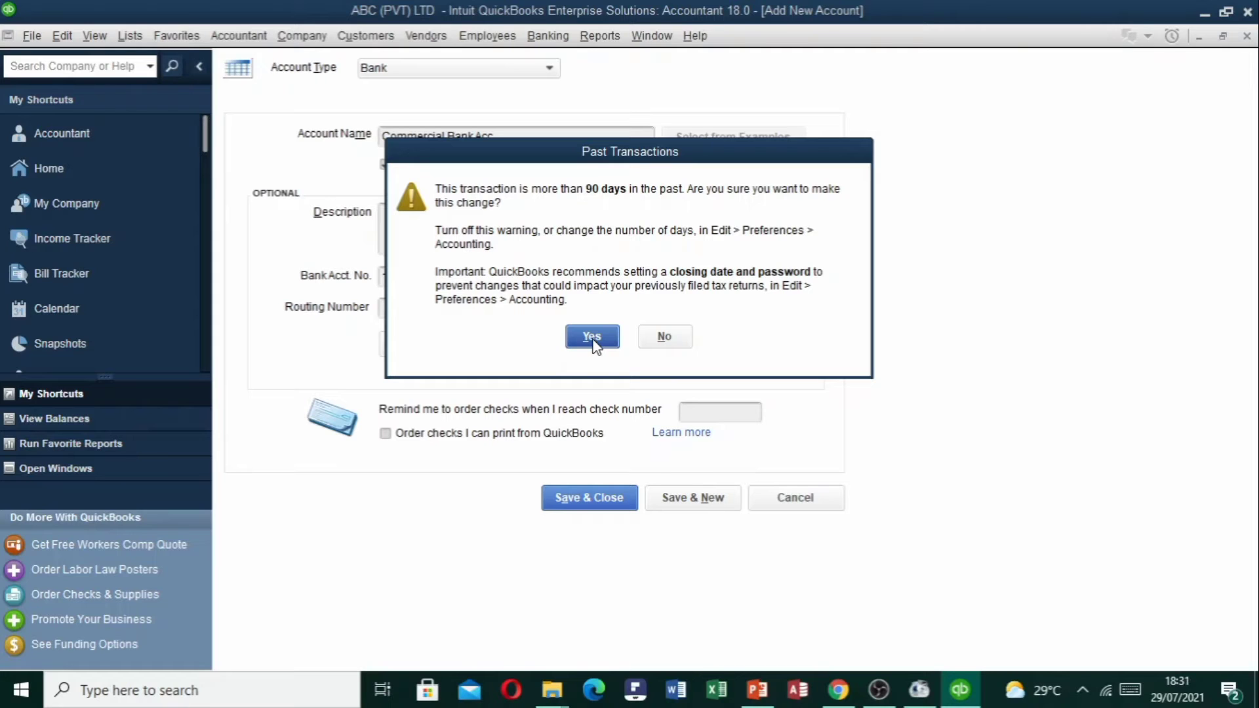
{"action": "left_click", "coordinate": [592, 338]}
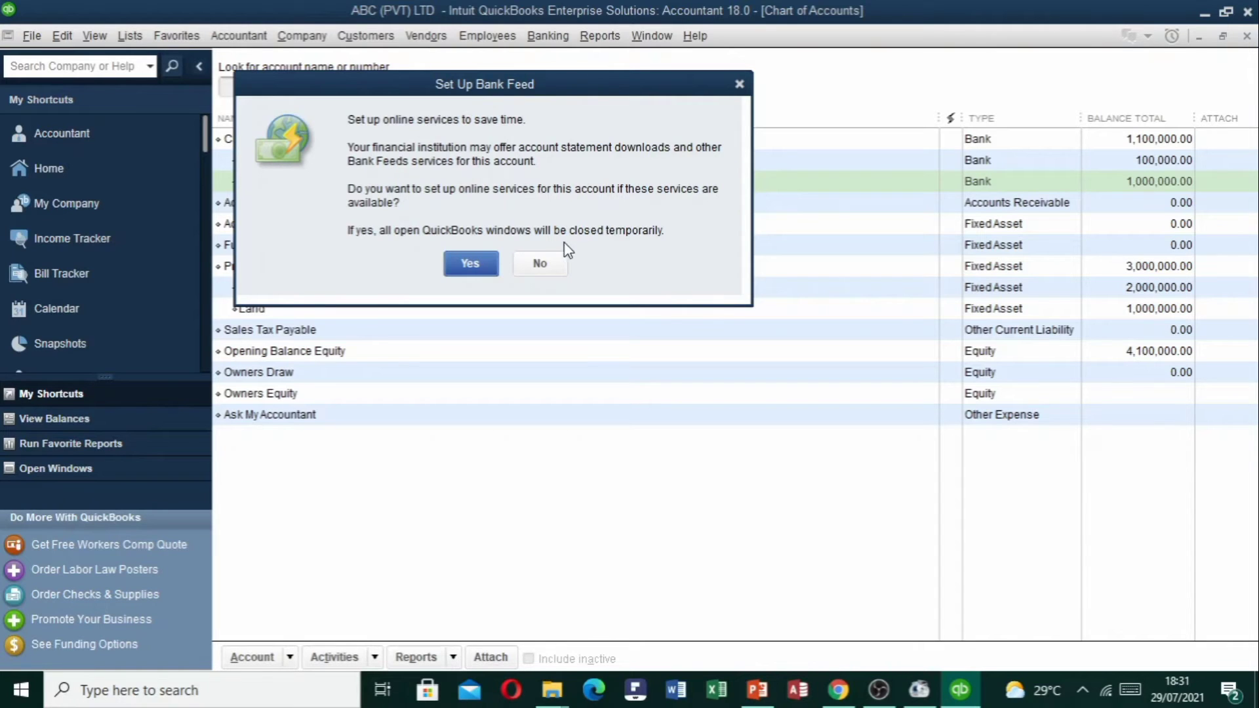
Decline the bank feed setup and start a new account with Ctrl+N.
{"action": "left_click", "coordinate": [548, 266]}
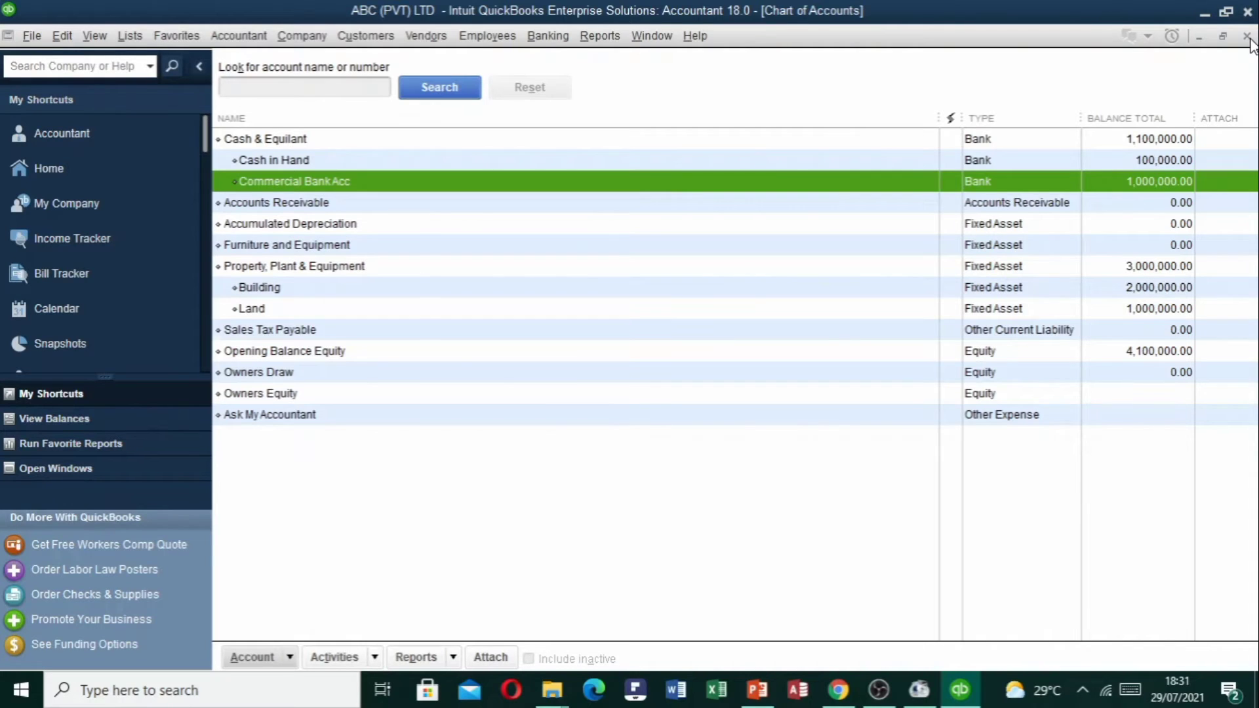
{"action": "key", "text": "ctrl+n"}
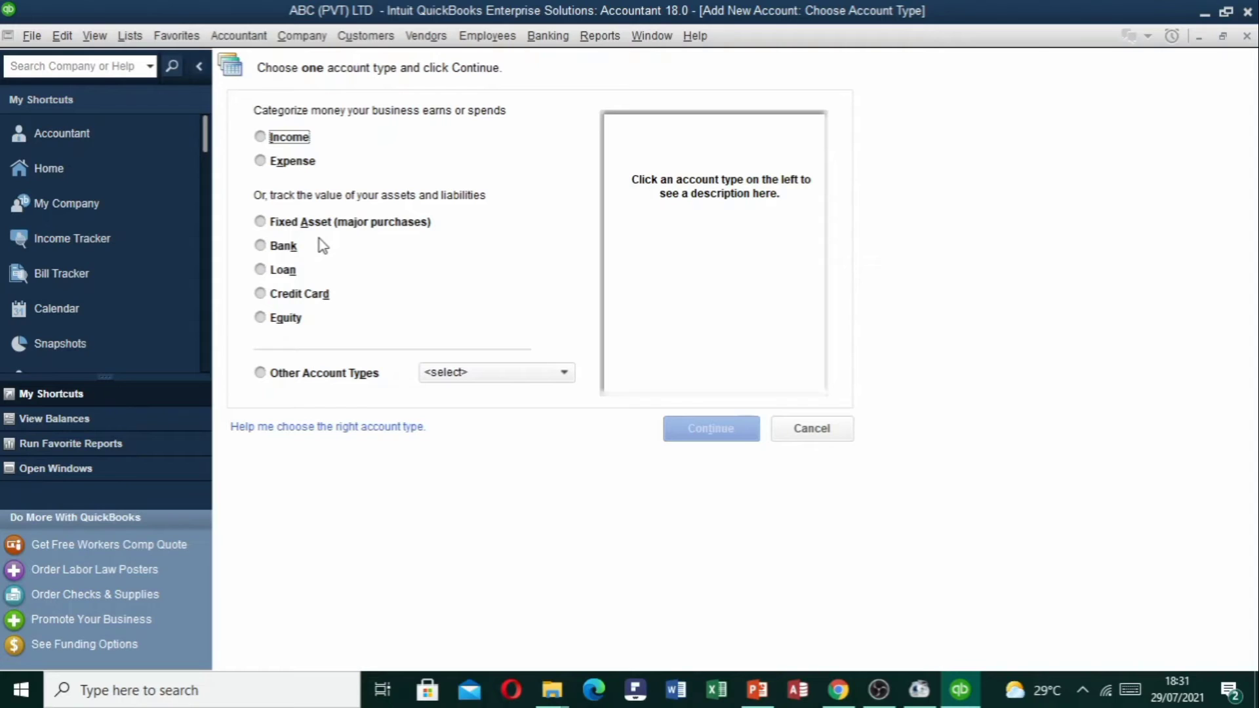
Pick Other Current Asset from Other Account Types and continue to the details form.
{"action": "left_click", "coordinate": [509, 376]}
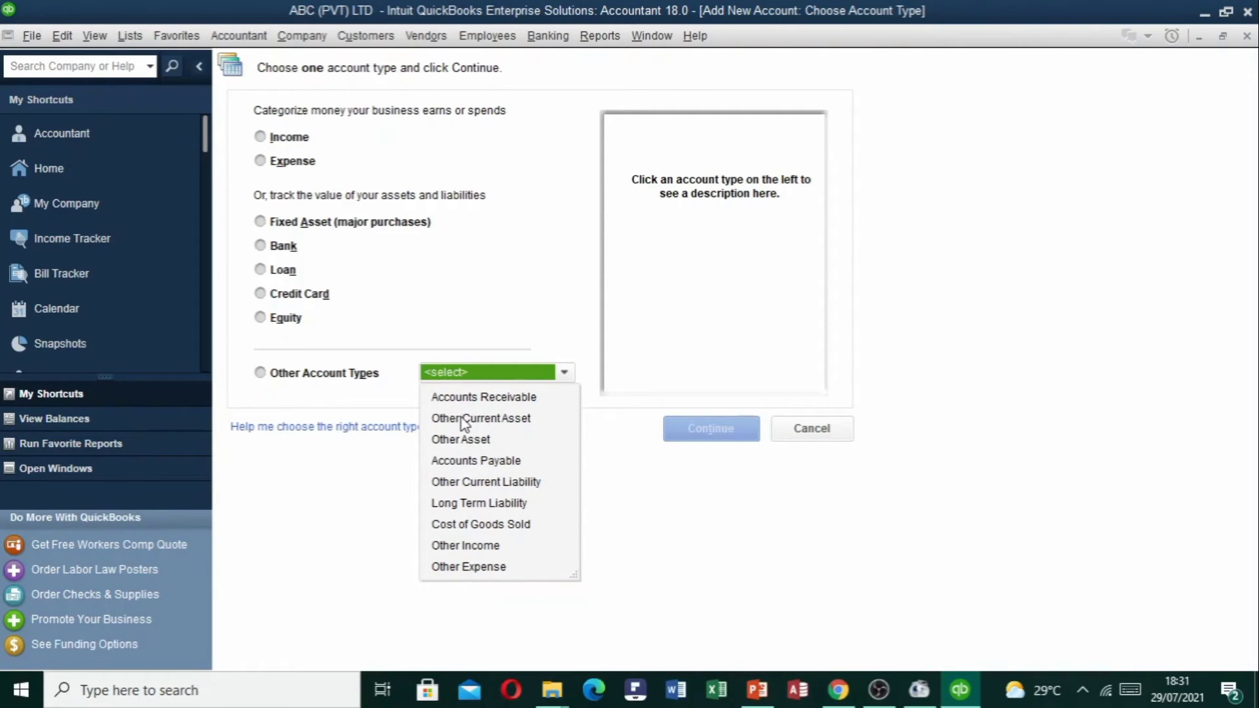
{"action": "left_click", "coordinate": [462, 420]}
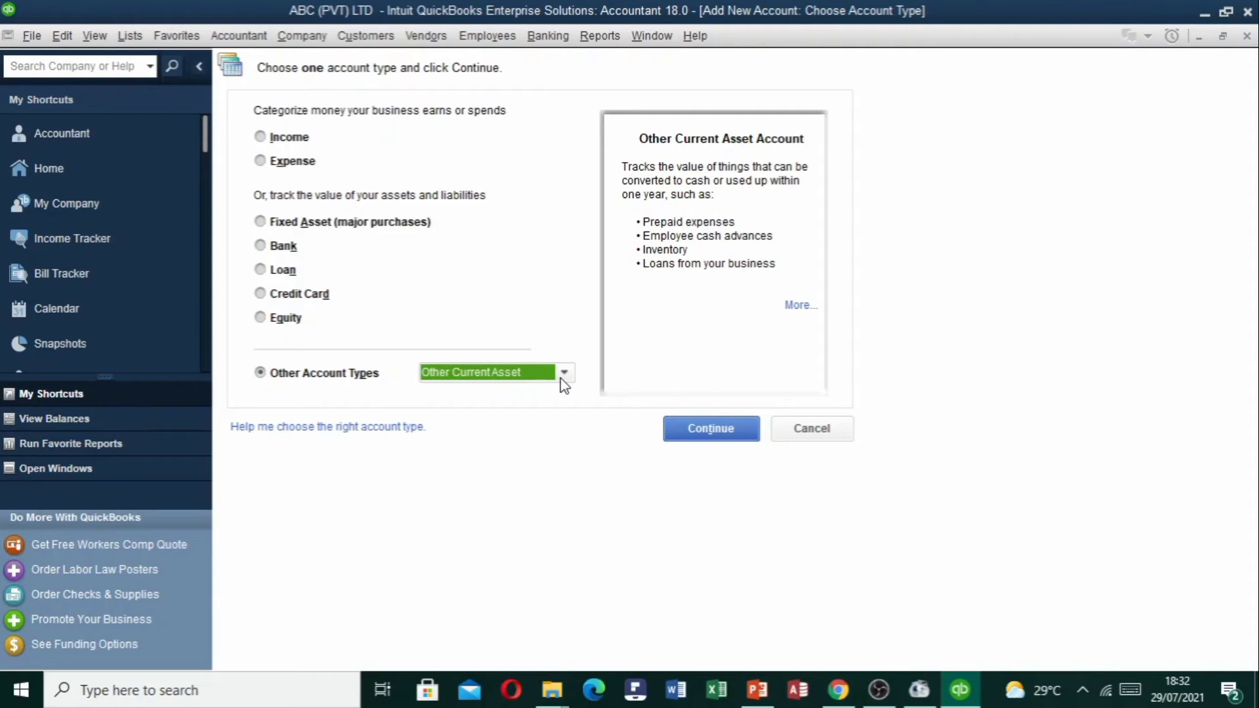
{"action": "left_click", "coordinate": [688, 424]}
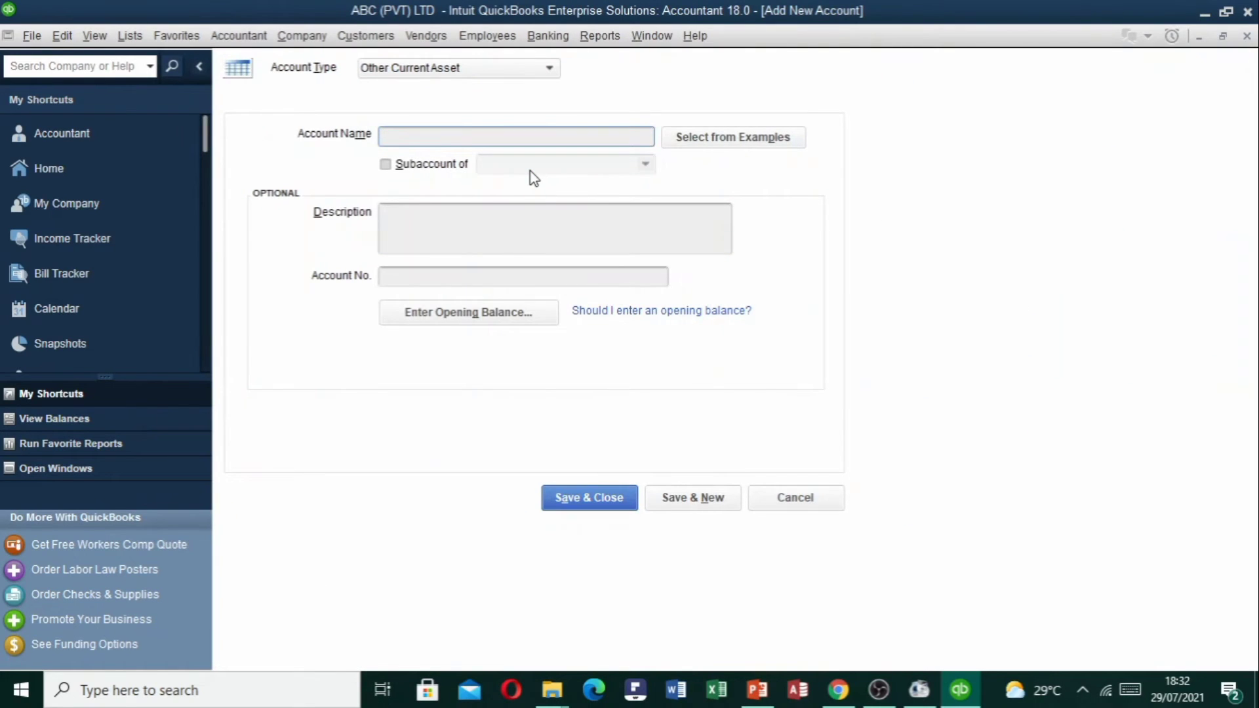
Name the account after the employee and nest it under a newly created Staff Loan account.
{"action": "type", "text": "Staff Loan"}
{"action": "left_click", "coordinate": [415, 161]}
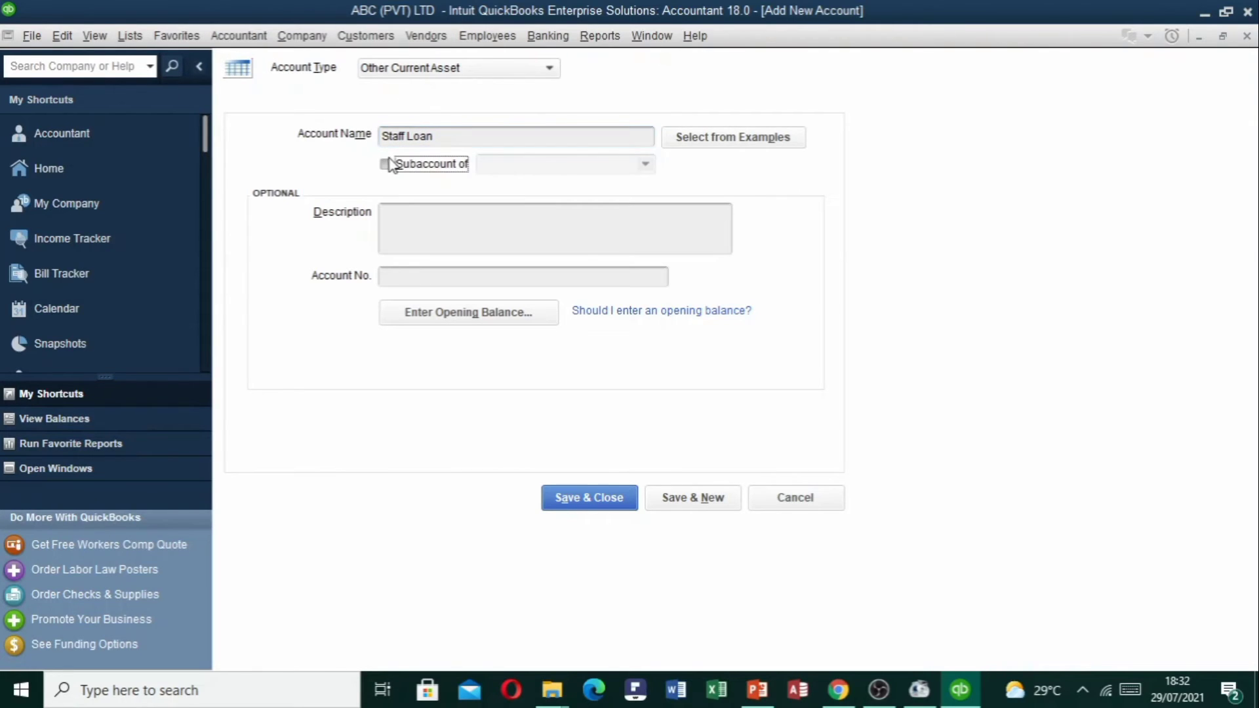
{"action": "left_click", "coordinate": [457, 137]}
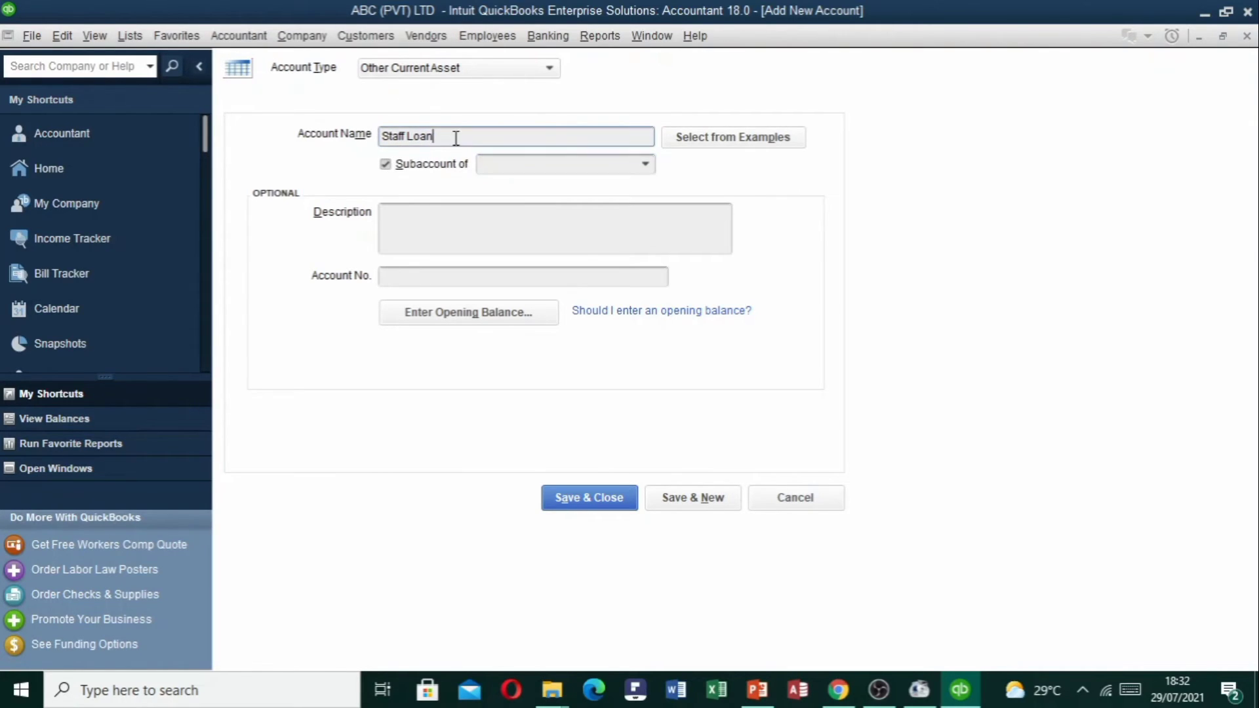
{"action": "type", "text": "-"}
{"action": "key", "text": "BackSpace"}
{"action": "key", "text": "BackSpace"}
{"action": "key", "text": "BackSpace"}
{"action": "key", "text": "BackSpace"}
{"action": "key", "text": "BackSpace"}
{"action": "key", "text": "BackSpace"}
{"action": "key", "text": "BackSpace"}
{"action": "key", "text": "BackSpace"}
{"action": "key", "text": "BackSpace"}
{"action": "key", "text": "BackSpace"}
{"action": "key", "text": "BackSpace"}
{"action": "type", "text": "Kamal"}
{"action": "left_click", "coordinate": [531, 165]}
{"action": "type", "text": "Staff"}
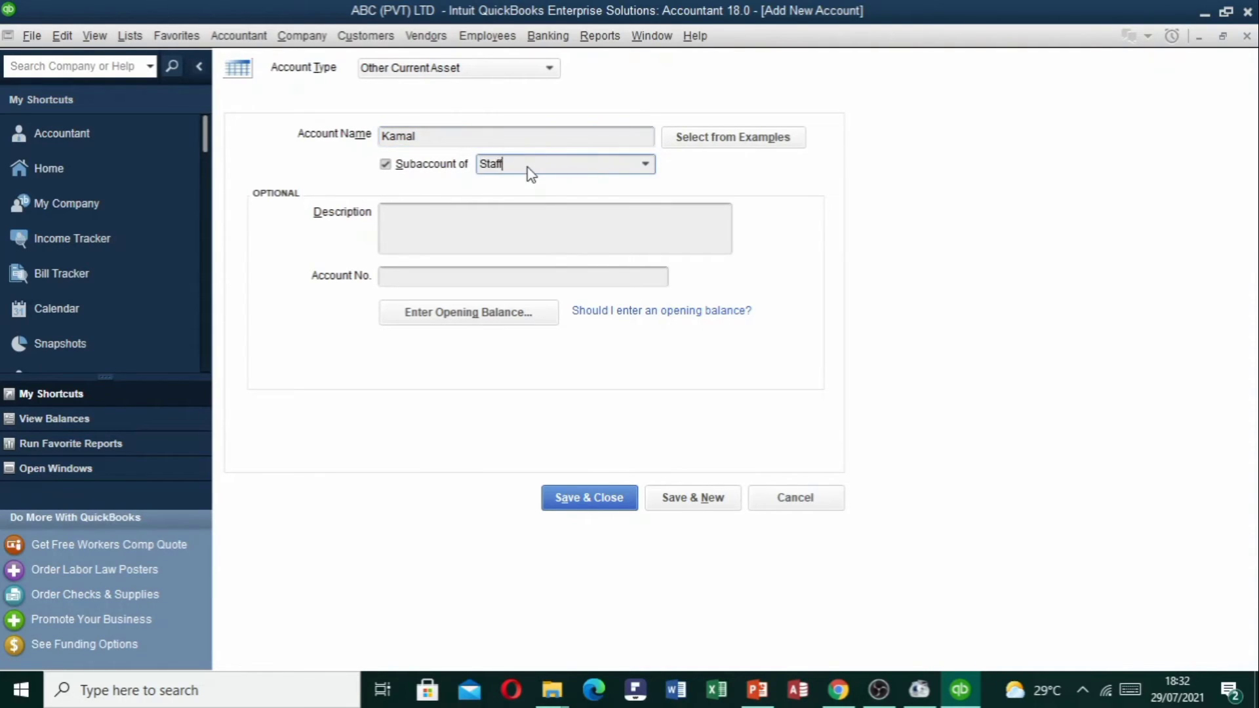
{"action": "type", "text": " Loan"}
{"action": "key", "text": "Tab"}
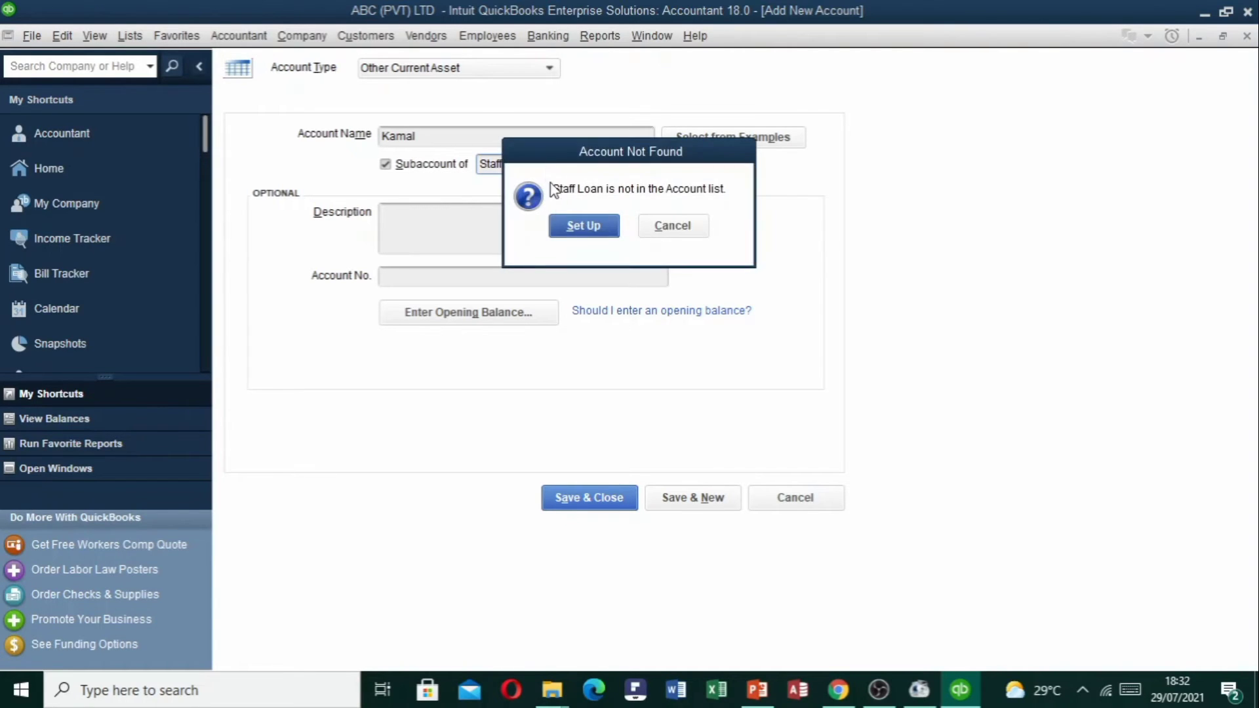
{"action": "left_click", "coordinate": [583, 226]}
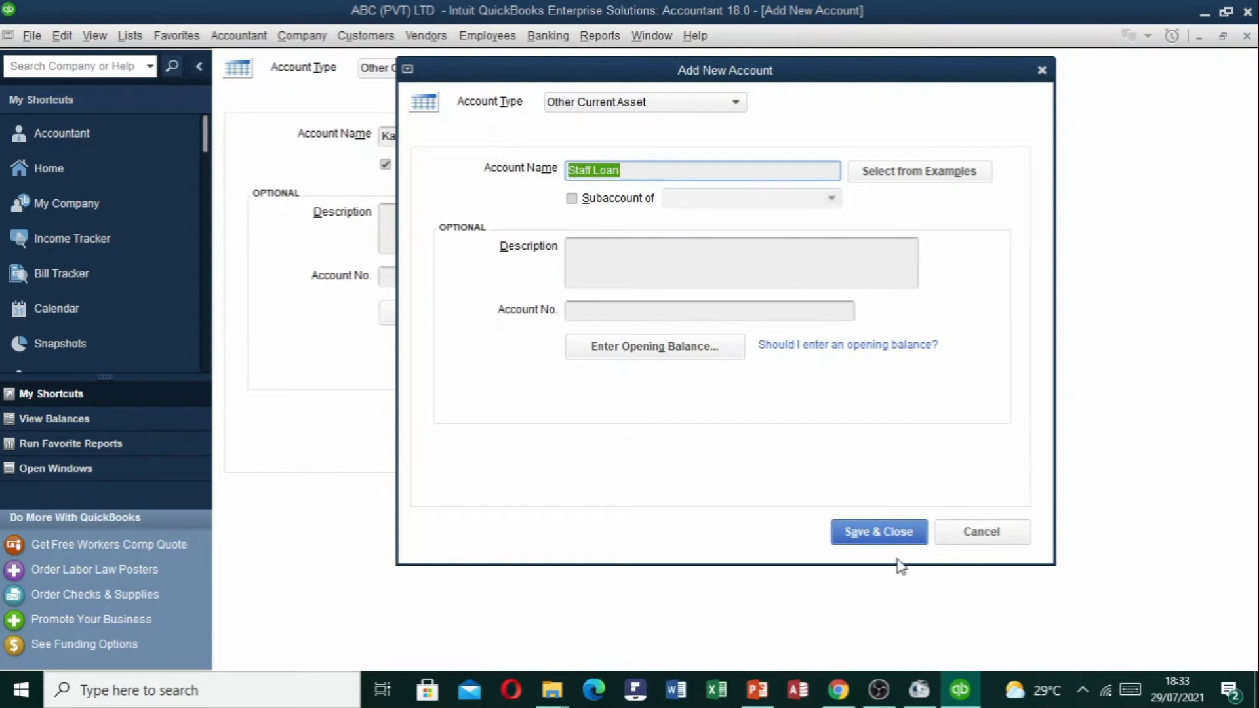
{"action": "left_click", "coordinate": [888, 534]}
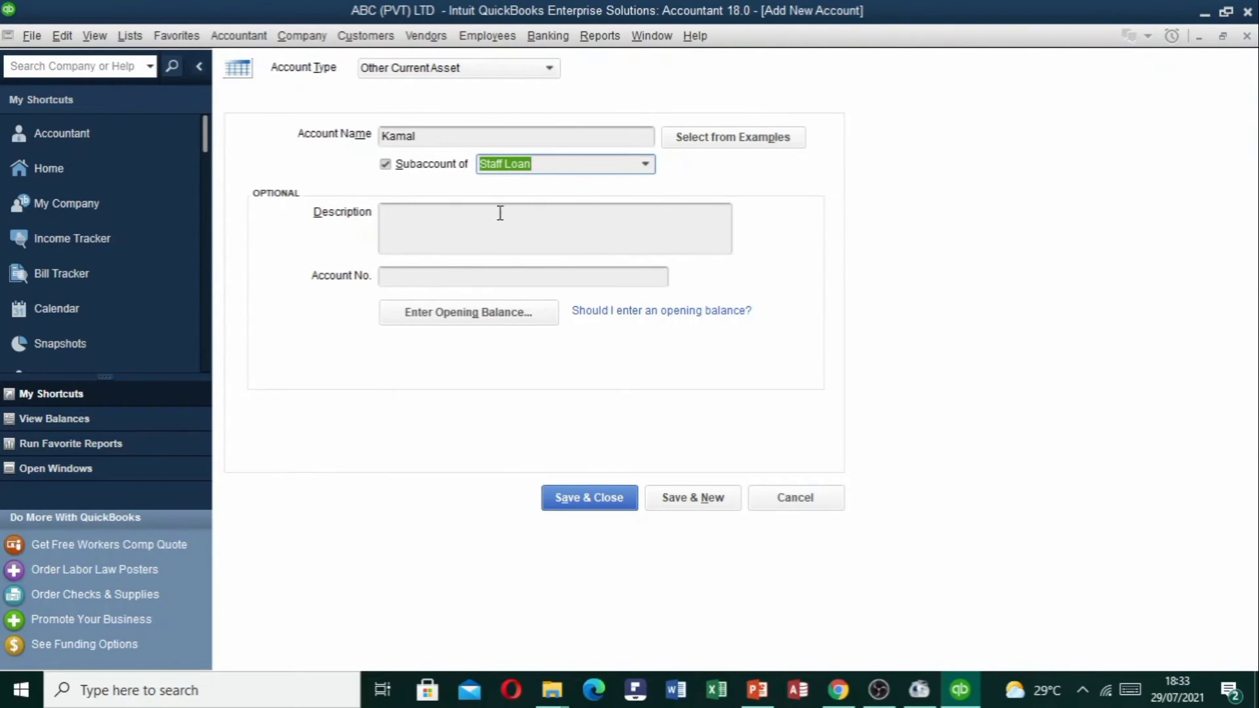
Give the employee subaccount a 10,000.00 opening balance as of 01/04/2021 and save it.
{"action": "left_click", "coordinate": [438, 235]}
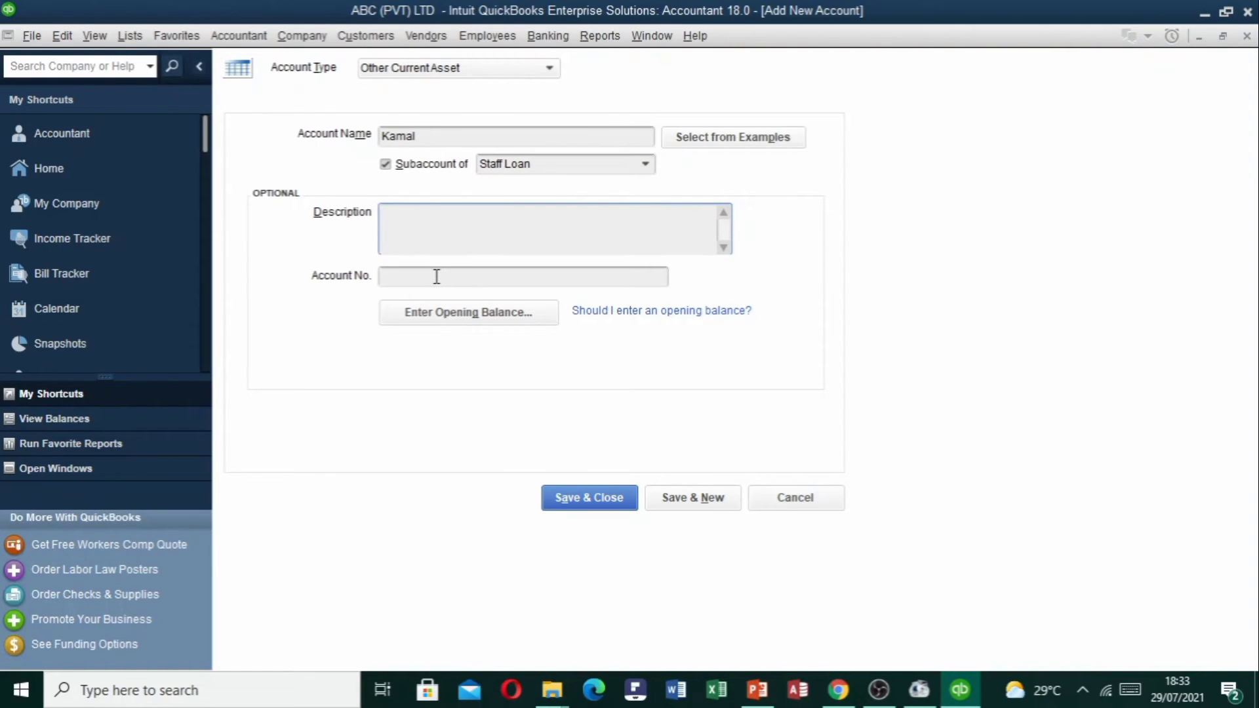
{"action": "left_click", "coordinate": [414, 313]}
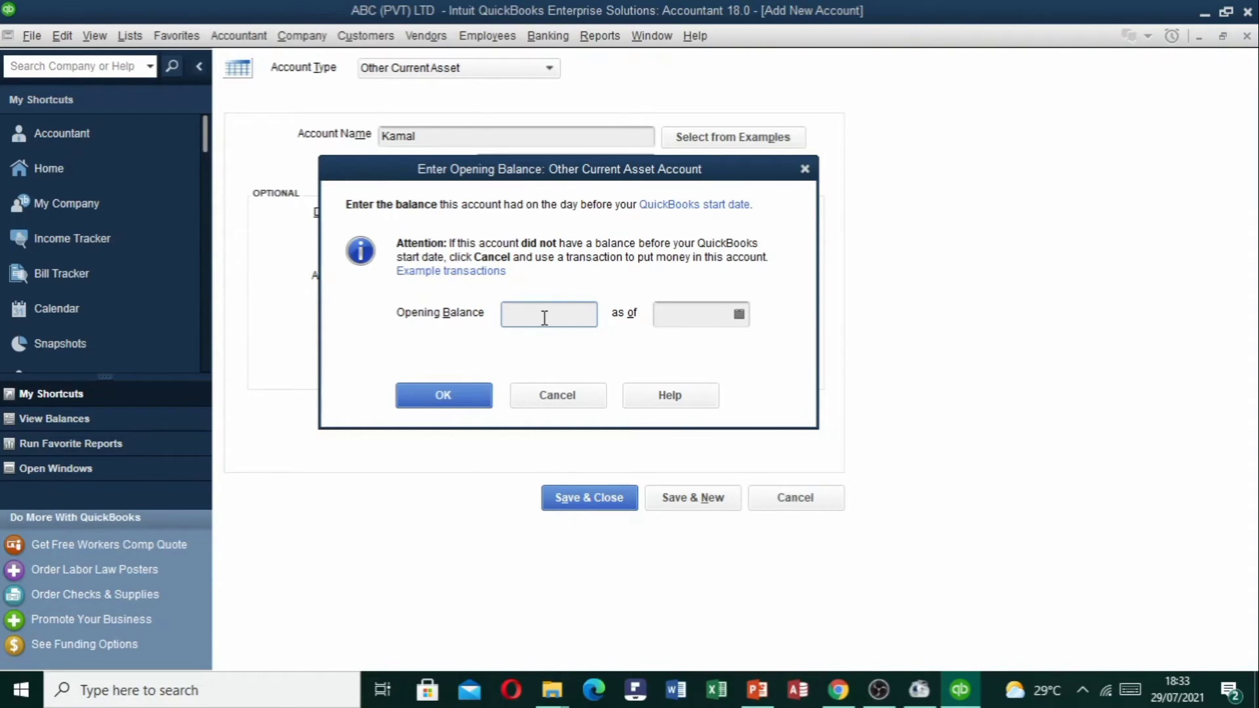
{"action": "type", "text": "10000"}
{"action": "key", "text": "Tab"}
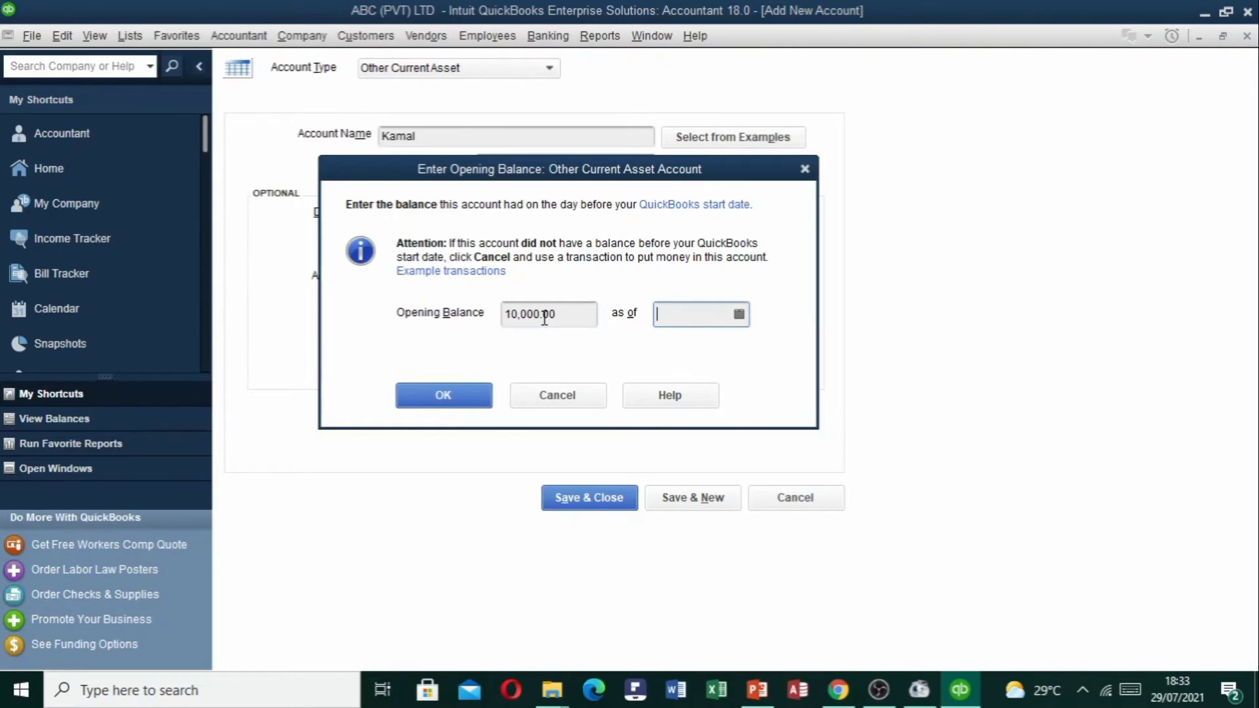
{"action": "left_click", "coordinate": [739, 314]}
{"action": "left_click", "coordinate": [682, 349]}
{"action": "left_click", "coordinate": [681, 348]}
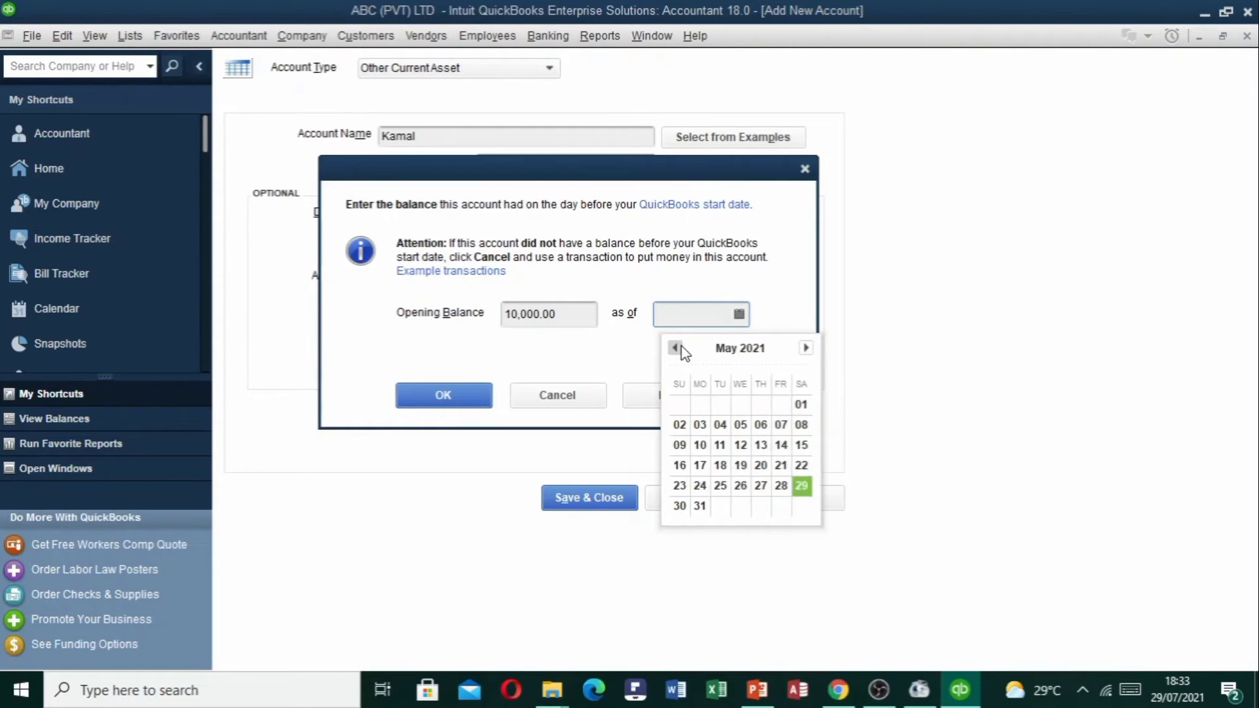
{"action": "left_click", "coordinate": [681, 348]}
{"action": "left_click", "coordinate": [760, 405]}
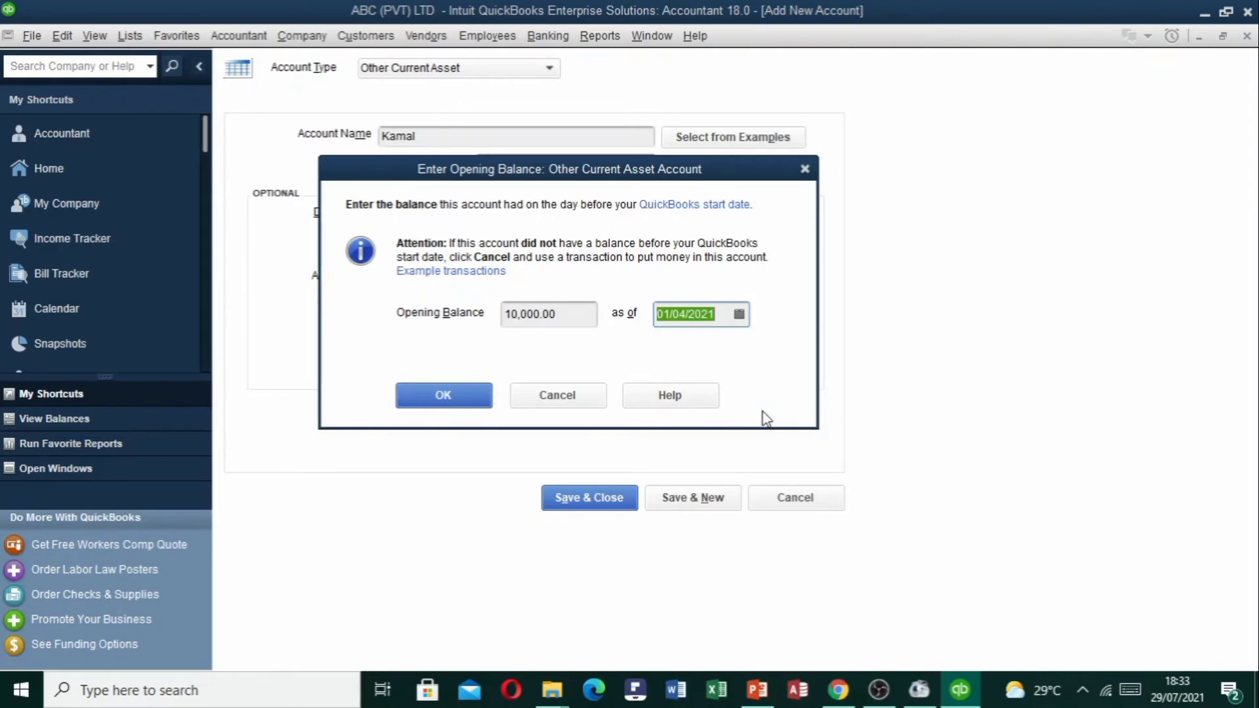
{"action": "left_click", "coordinate": [468, 395]}
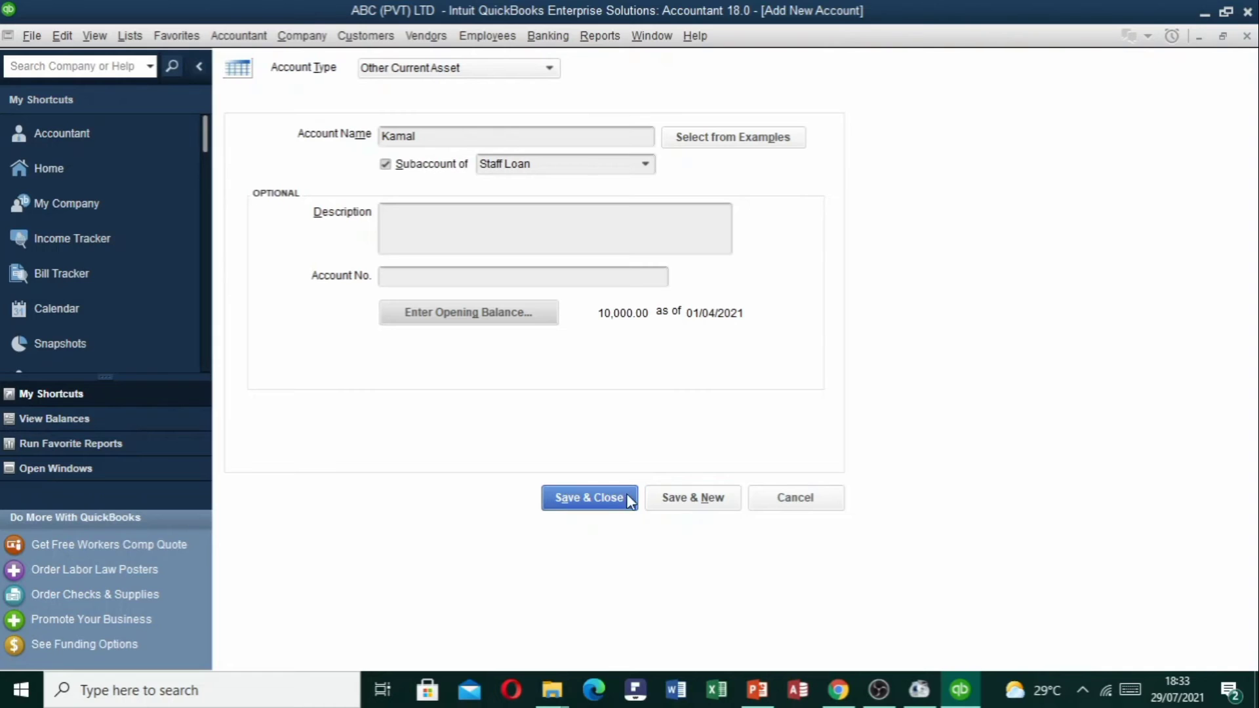
{"action": "left_click", "coordinate": [600, 500]}
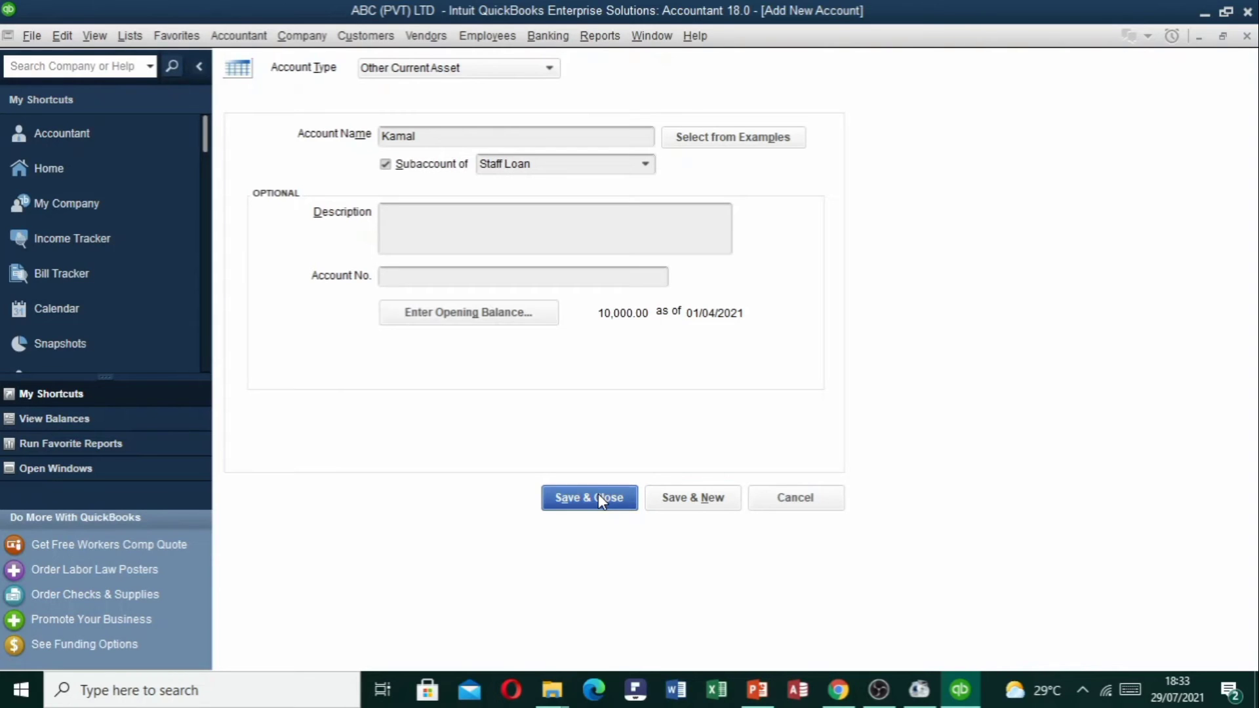
Confirm the backdated balance and reopen the Chart of Accounts.
{"action": "left_click", "coordinate": [592, 337]}
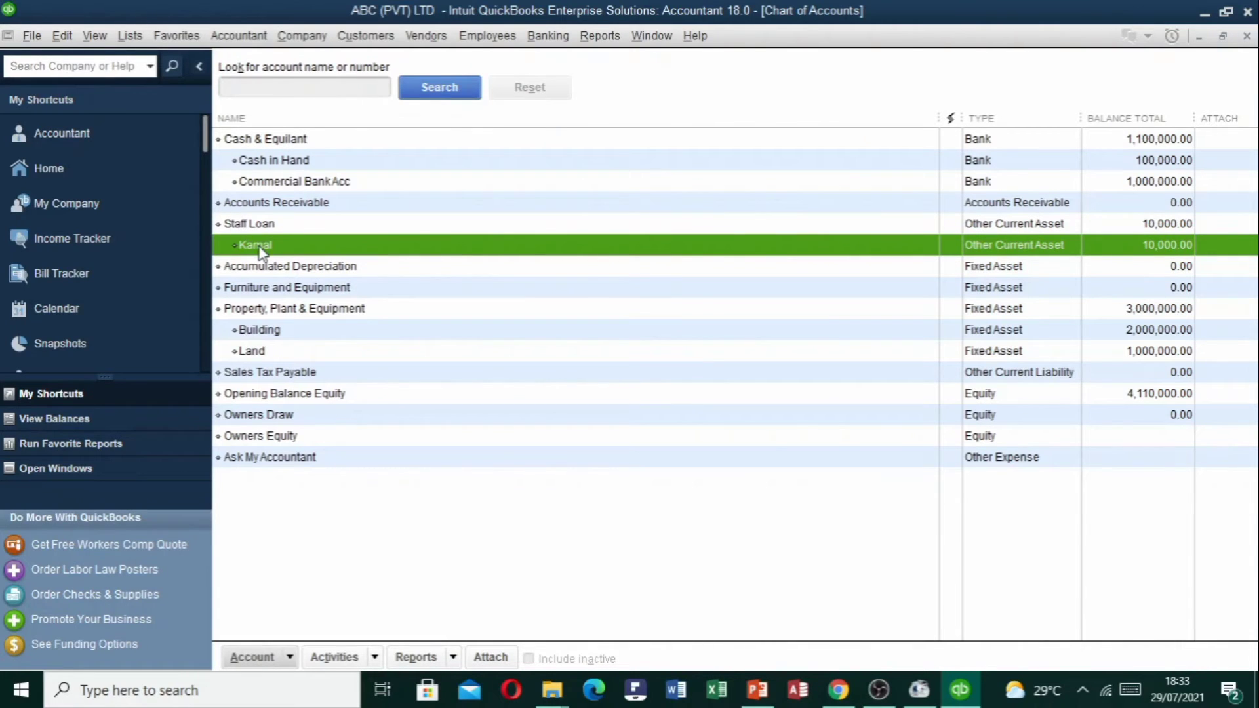
{"action": "key", "text": "Escape"}
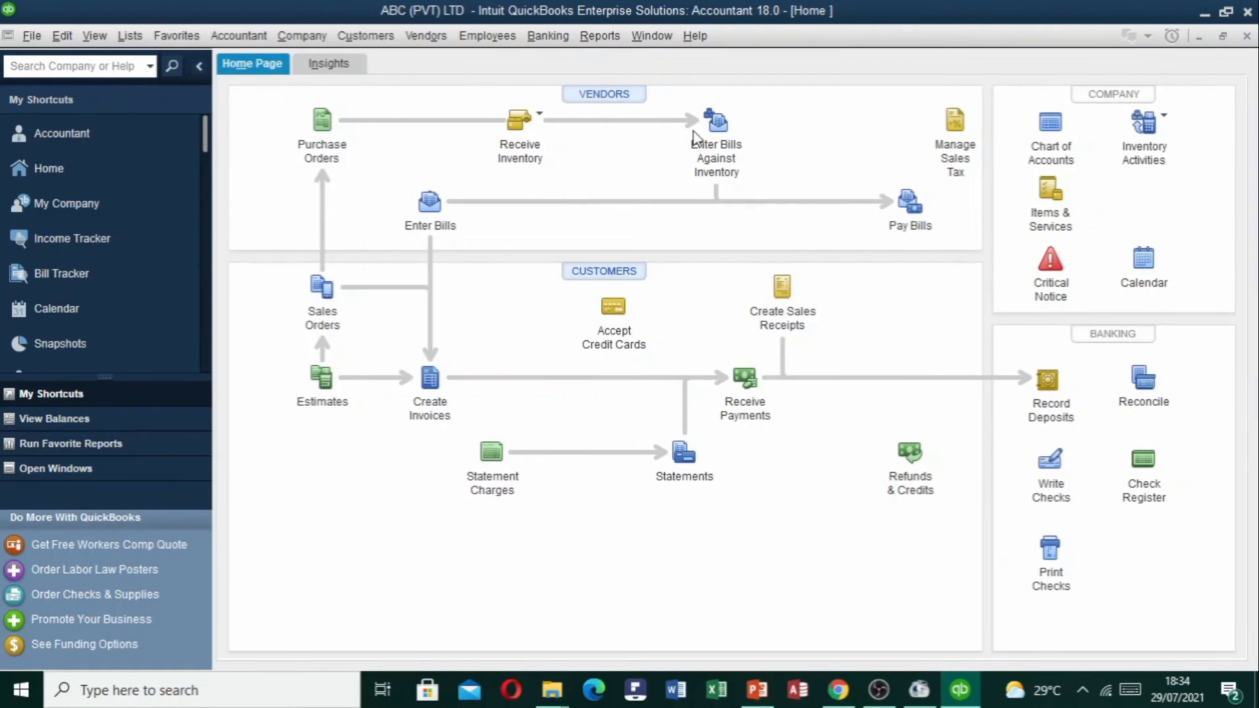
{"action": "left_click", "coordinate": [1067, 153]}
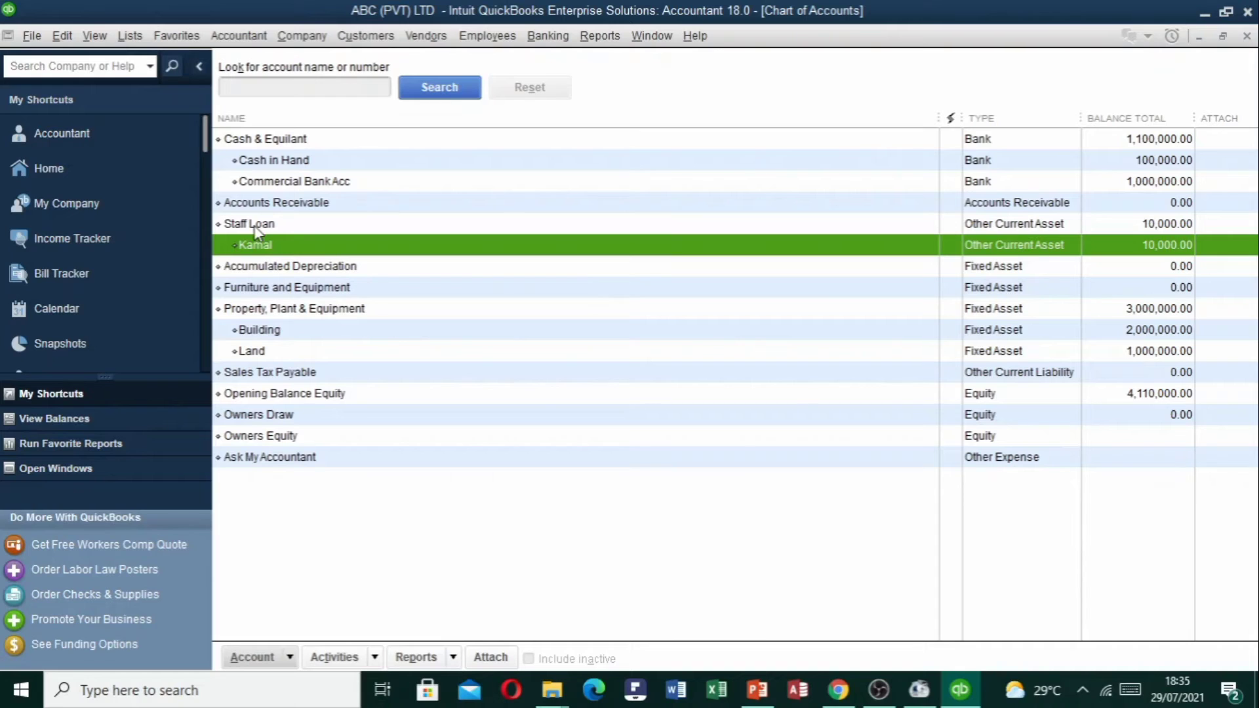
Review Building, Land, PP&E, Cash in Hand and Commercial Bank Acc, then open the Account menu.
{"action": "left_click", "coordinate": [280, 330]}
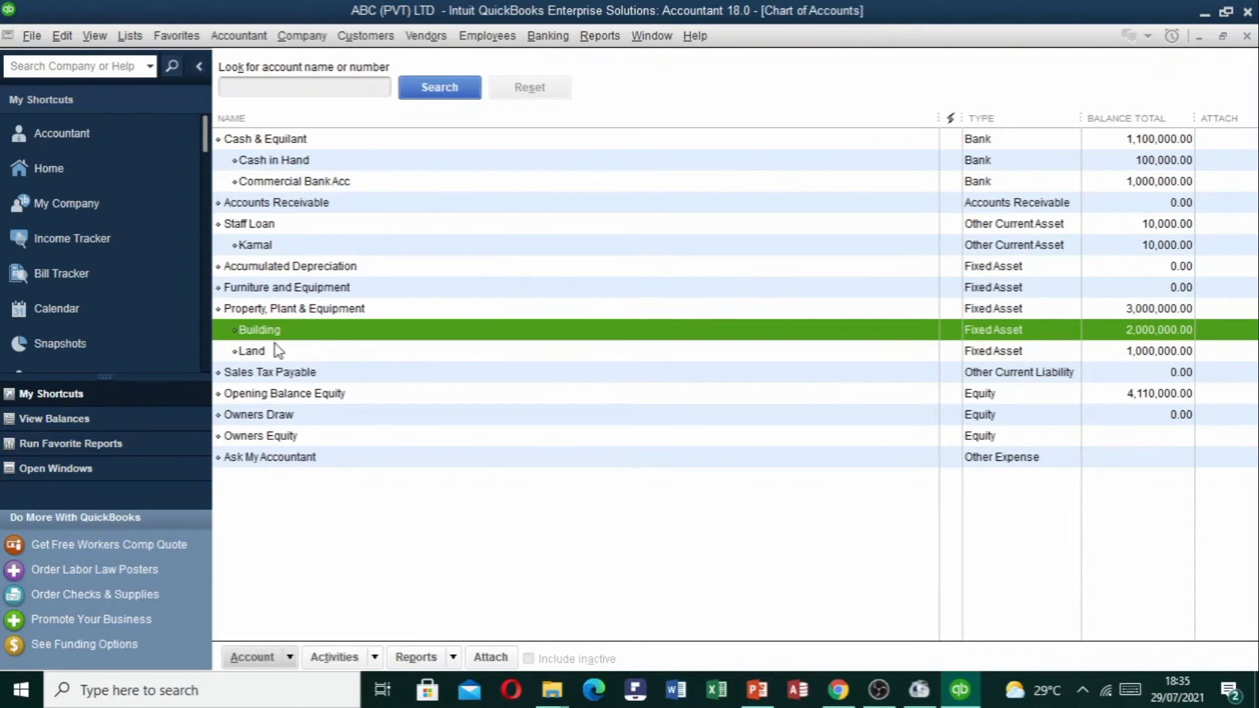
{"action": "left_click", "coordinate": [278, 350]}
{"action": "left_click", "coordinate": [279, 314]}
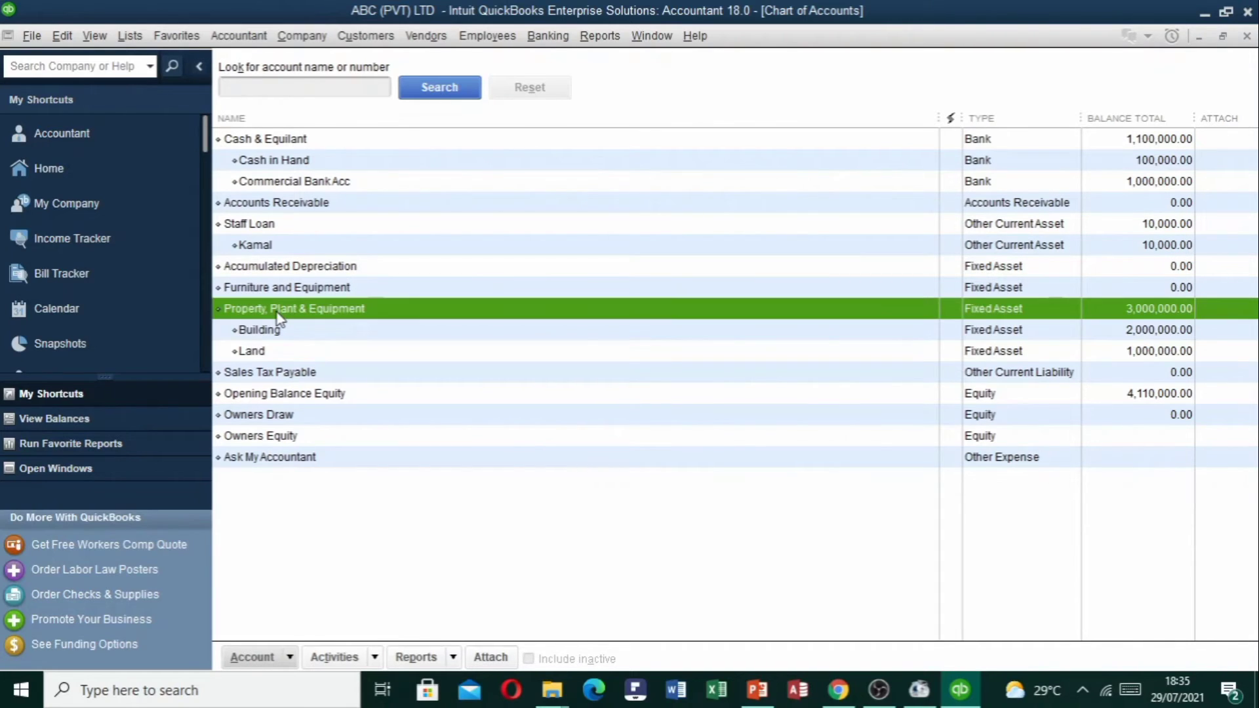
{"action": "left_click", "coordinate": [310, 162]}
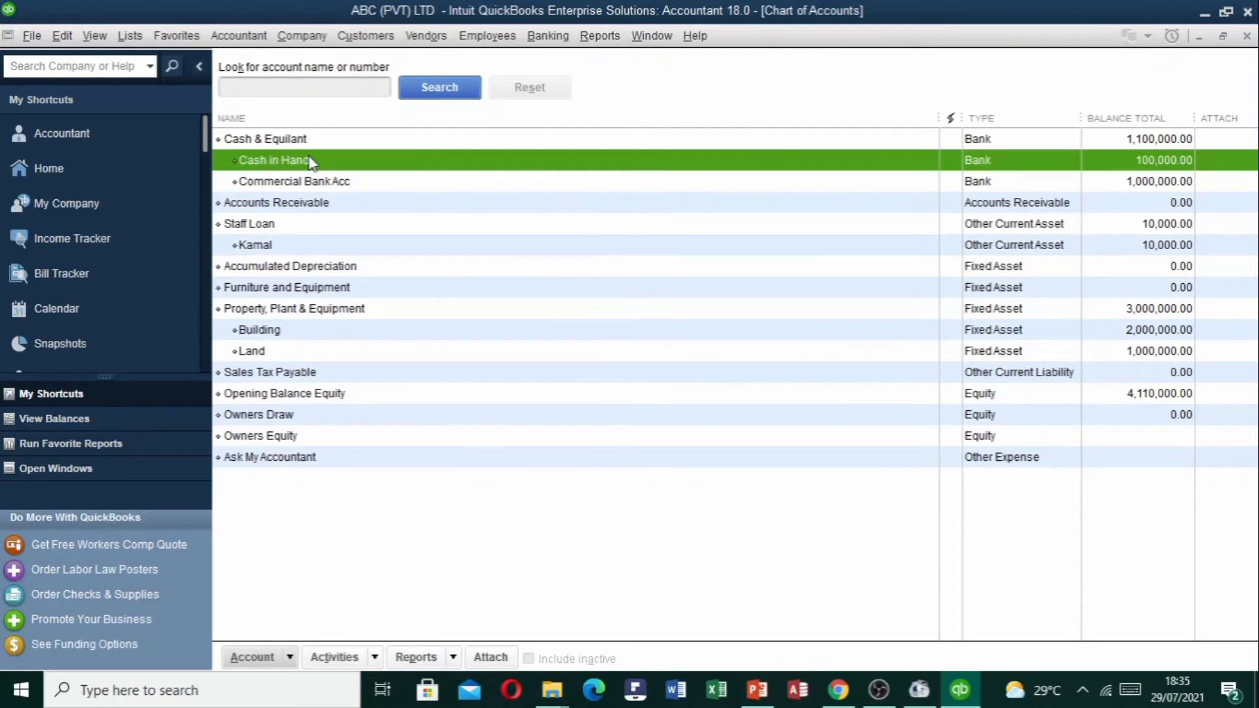
{"action": "left_click", "coordinate": [309, 185]}
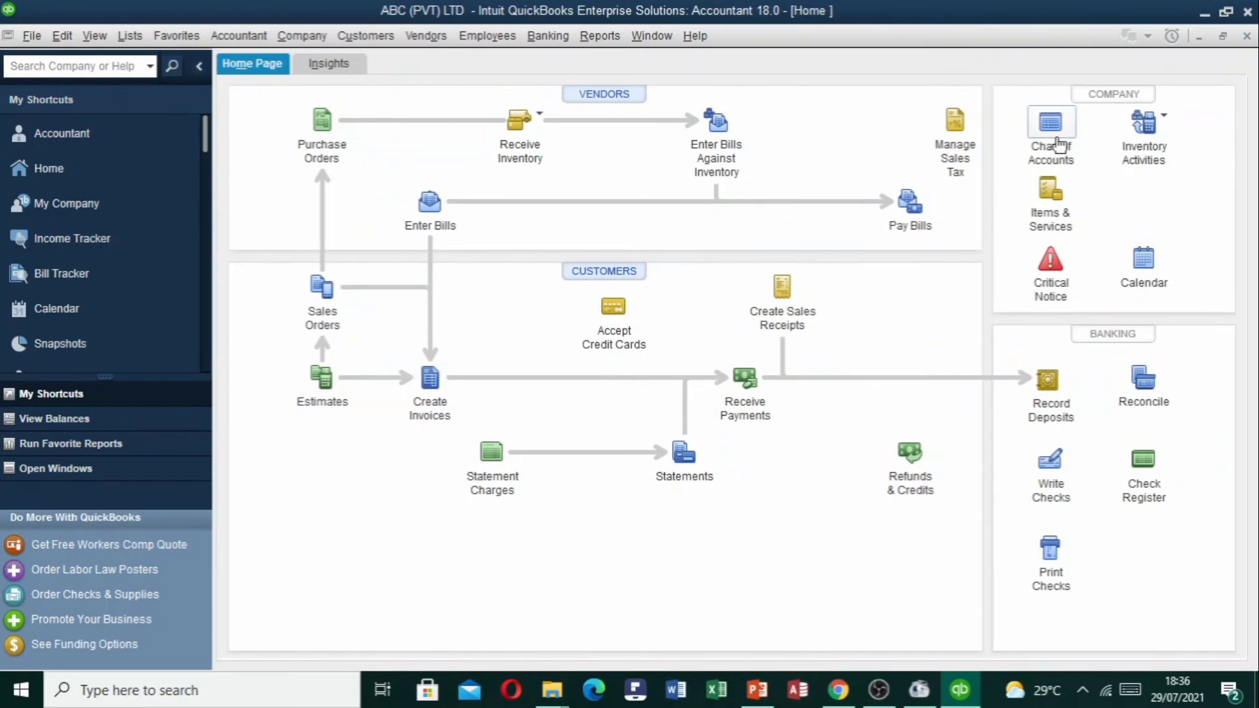
{"action": "left_click", "coordinate": [1056, 144]}
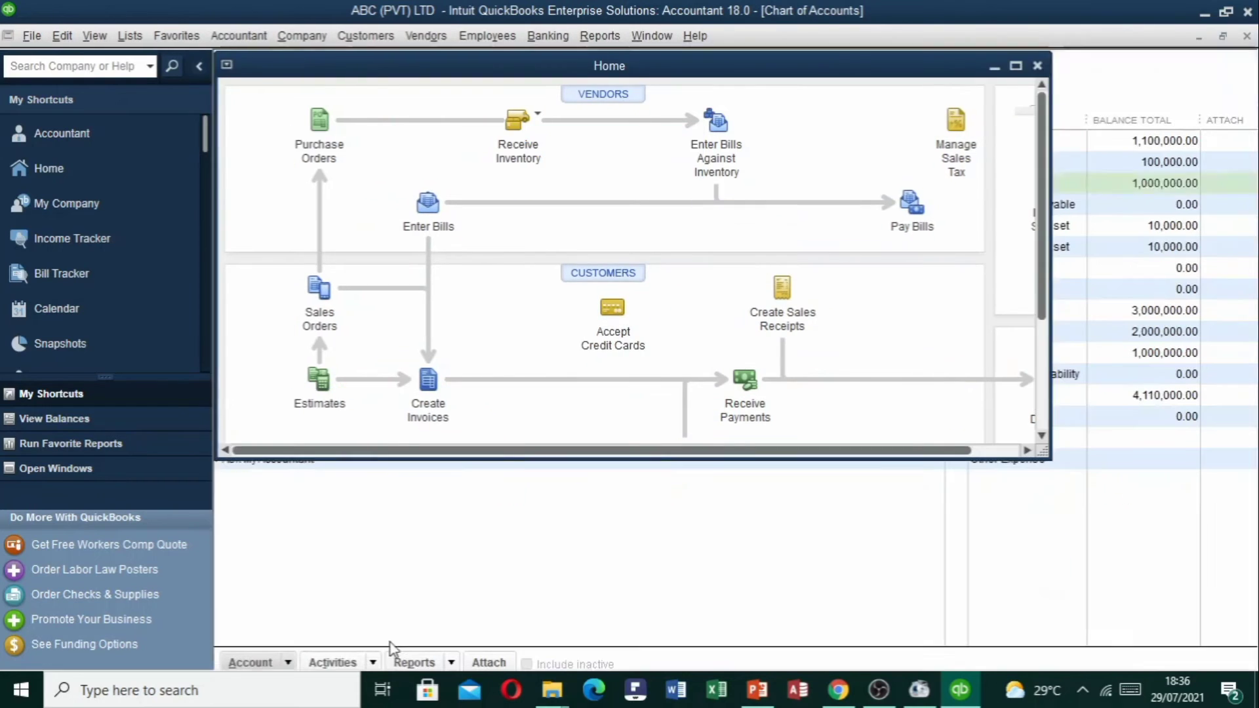
{"action": "left_click", "coordinate": [273, 659]}
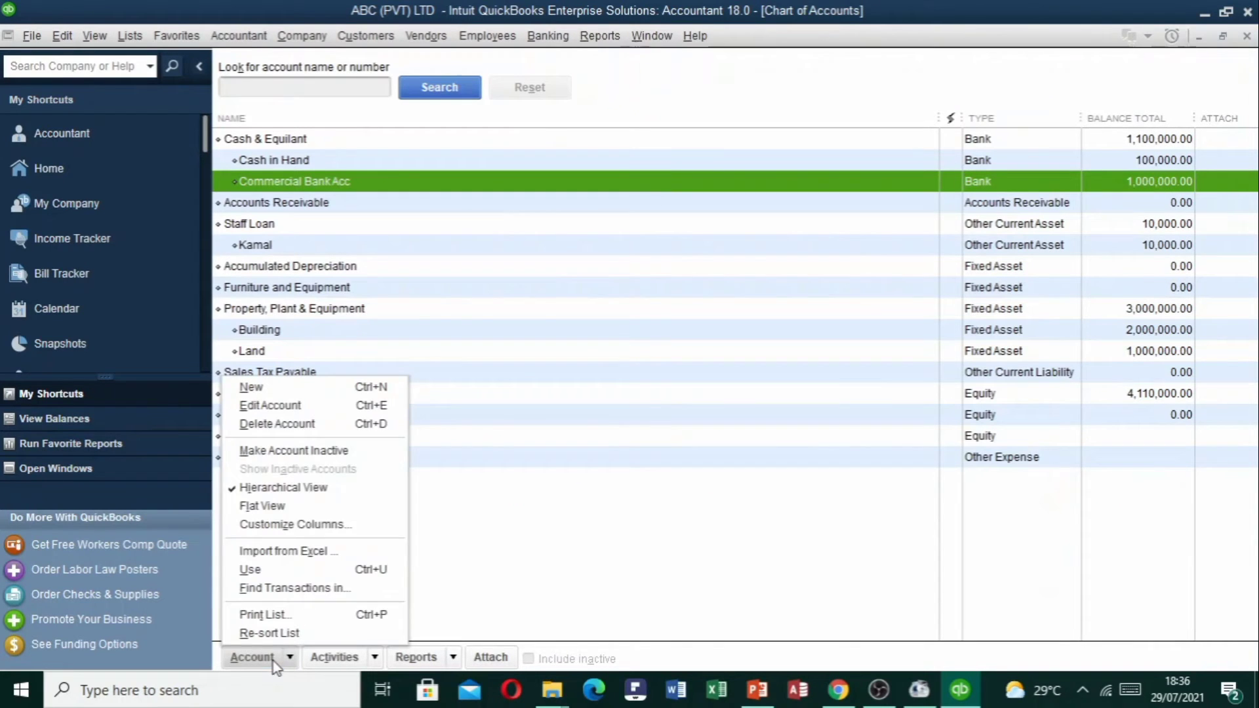
Start a new account of the Loan type and continue to its details form.
{"action": "left_click", "coordinate": [319, 390]}
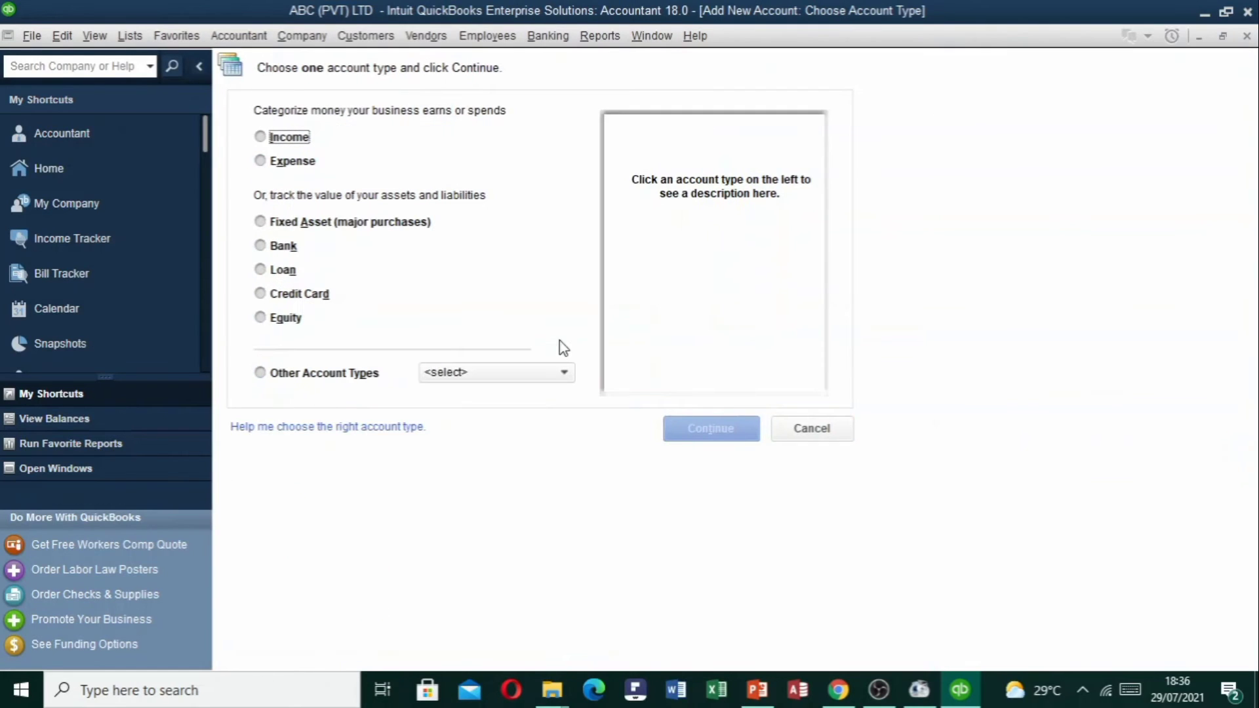
{"action": "left_click", "coordinate": [260, 269]}
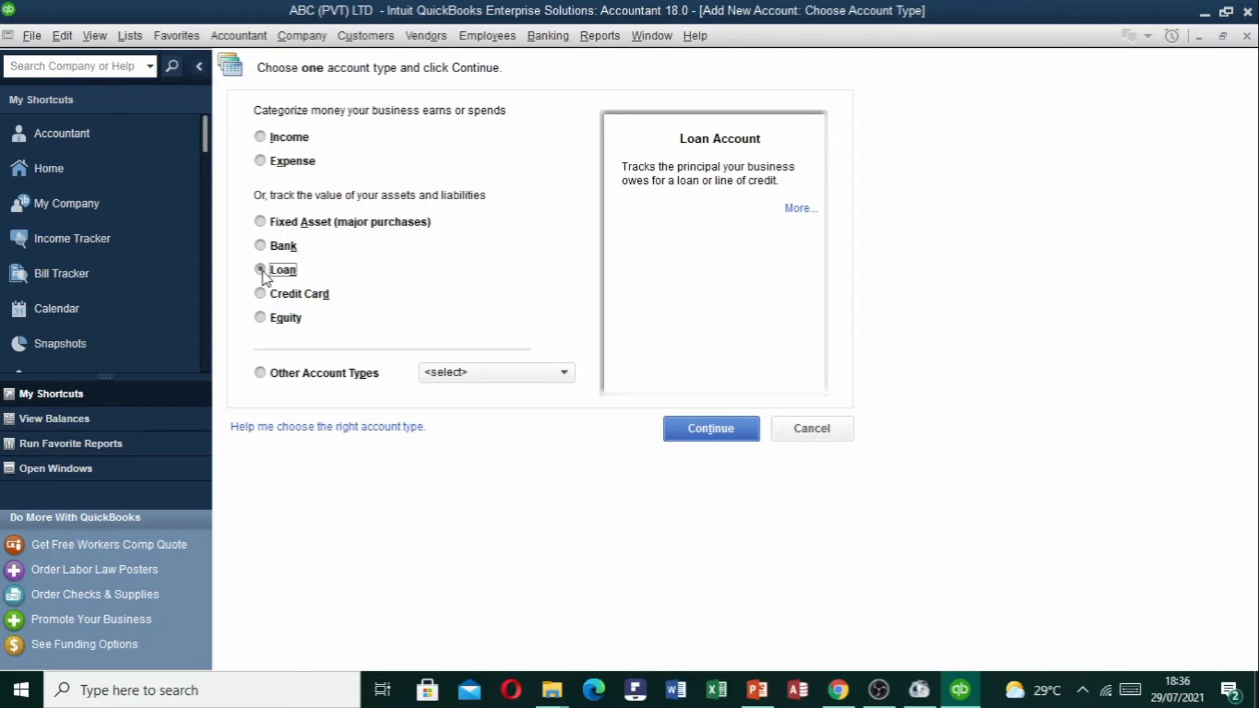
{"action": "left_click", "coordinate": [696, 428]}
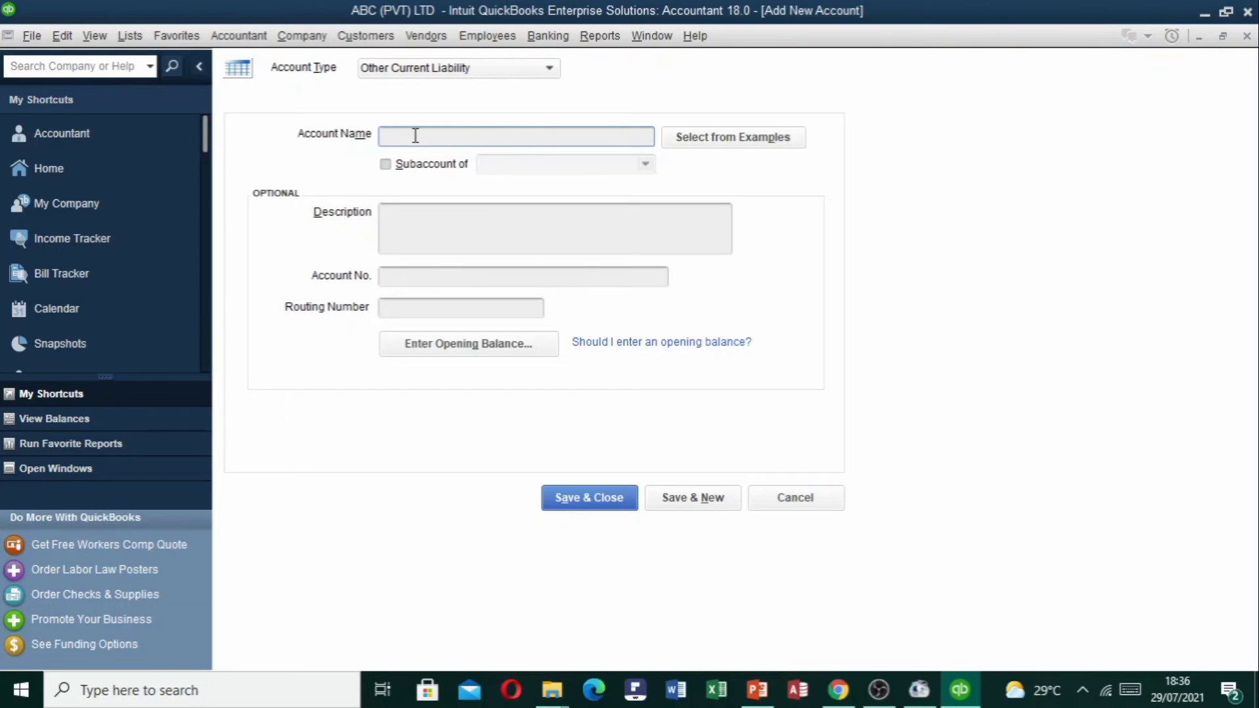
Name the new liability account 'Commercial Bank Loan'.
{"action": "type", "text": "Commercial BankLoan"}
{"action": "left_click_drag", "start_coordinate": [455, 136], "coordinate": [383, 136]}
{"action": "left_click_drag", "start_coordinate": [517, 136], "coordinate": [322, 145]}
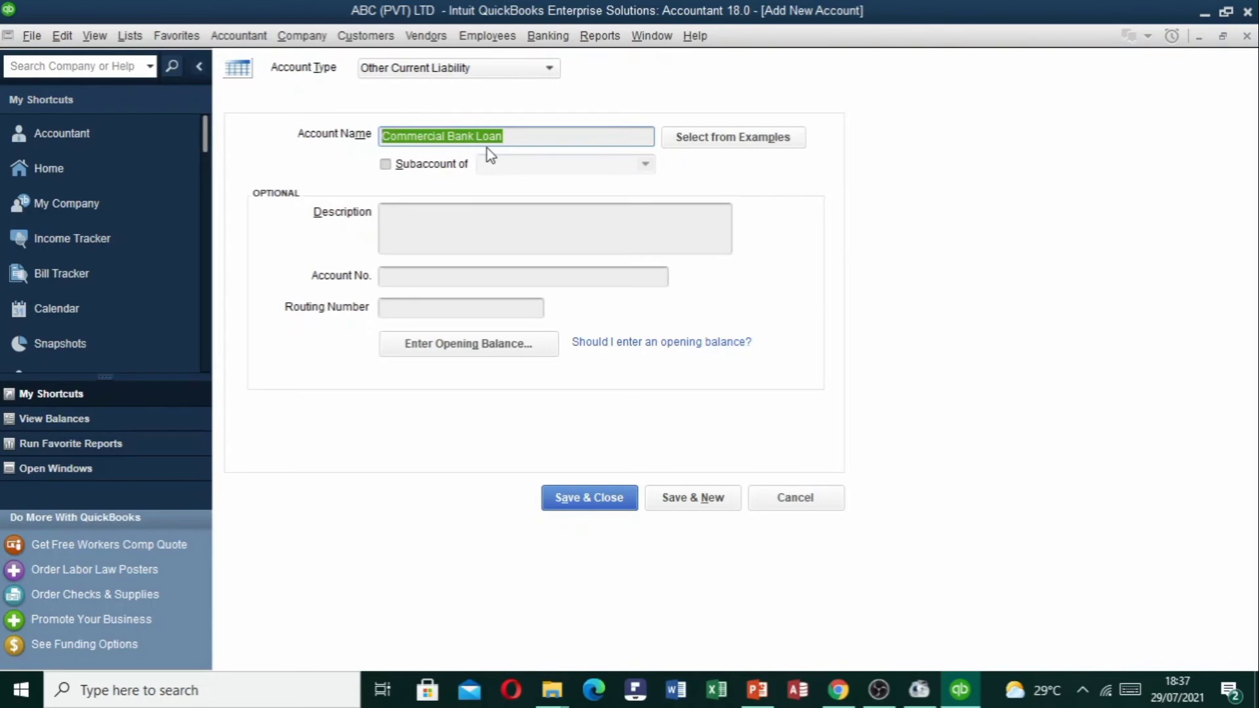
{"action": "left_click", "coordinate": [432, 227]}
{"action": "left_click", "coordinate": [428, 280]}
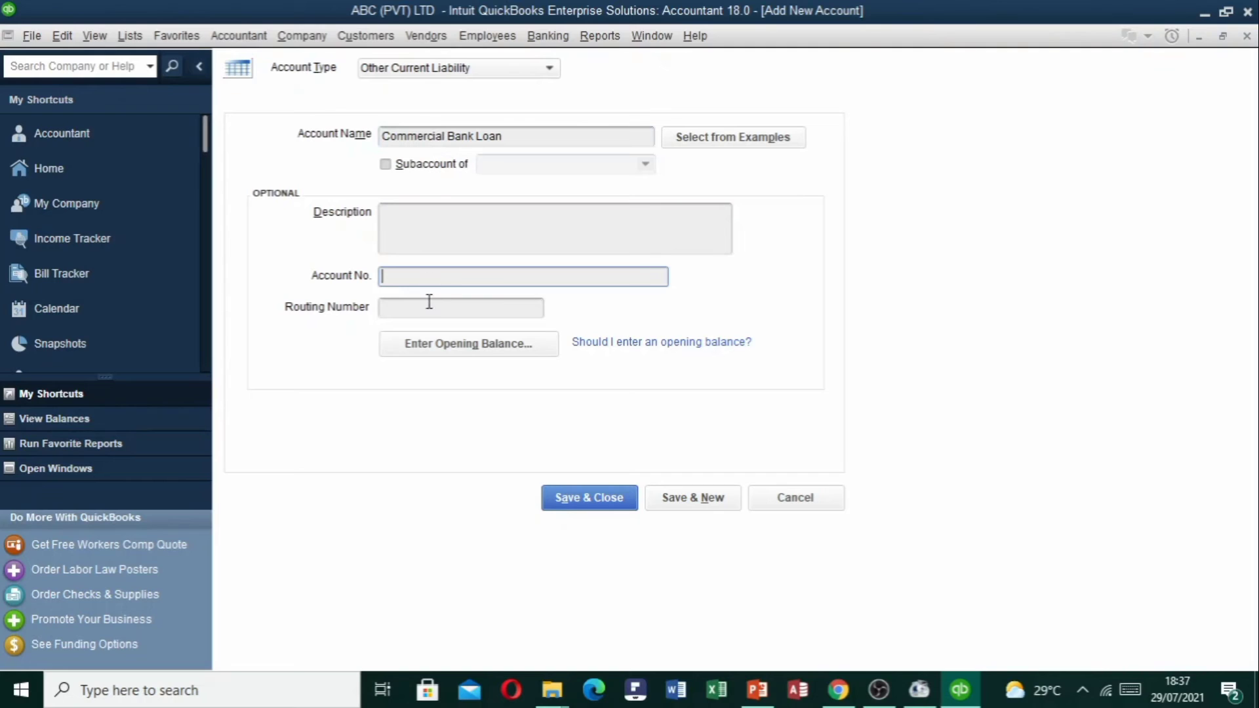
Give it a 1,000,000.00 opening balance as of 01/04/2021, save, and accept the warning.
{"action": "left_click", "coordinate": [458, 349]}
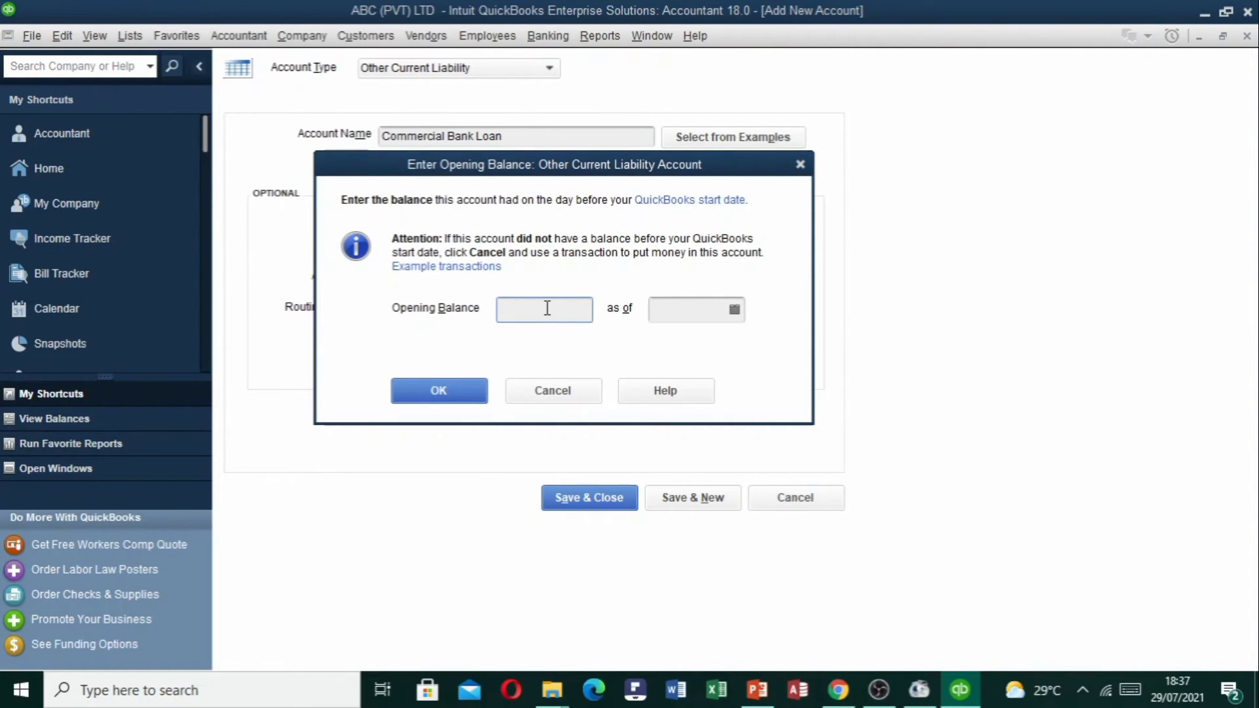
{"action": "type", "text": "1000000"}
{"action": "key", "text": "Tab"}
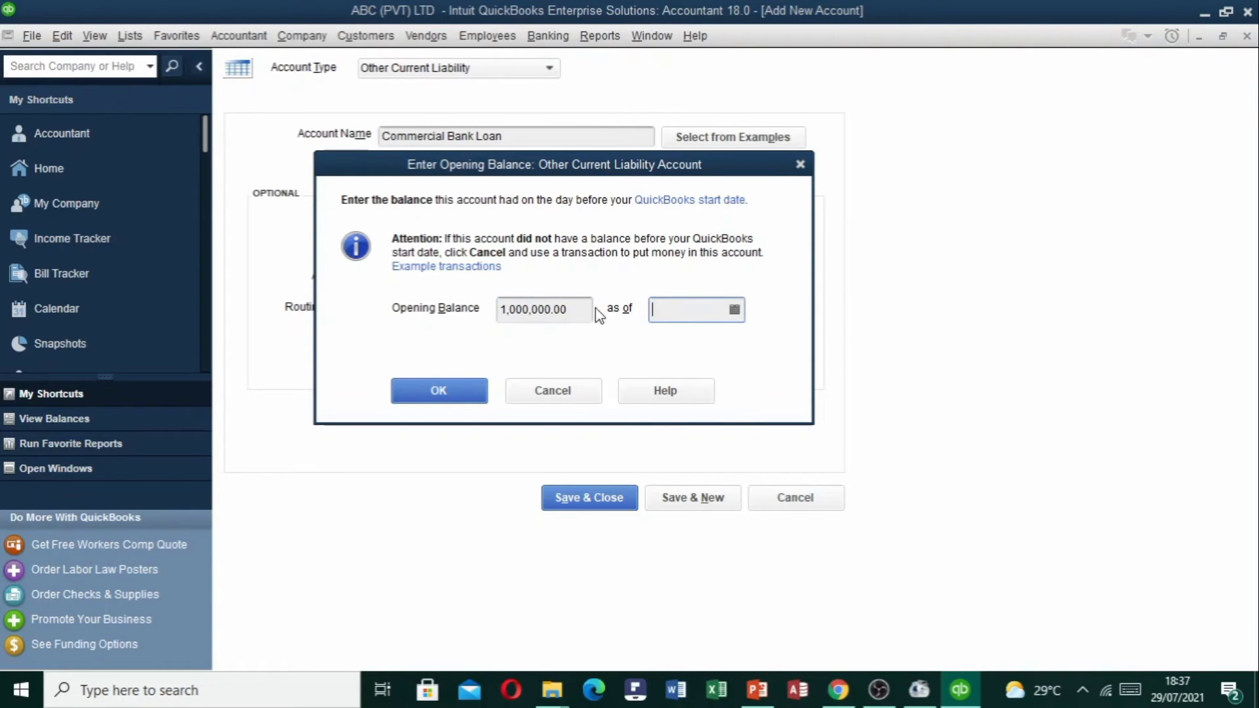
{"action": "left_click", "coordinate": [735, 311]}
{"action": "left_click", "coordinate": [670, 343]}
{"action": "left_click", "coordinate": [670, 343]}
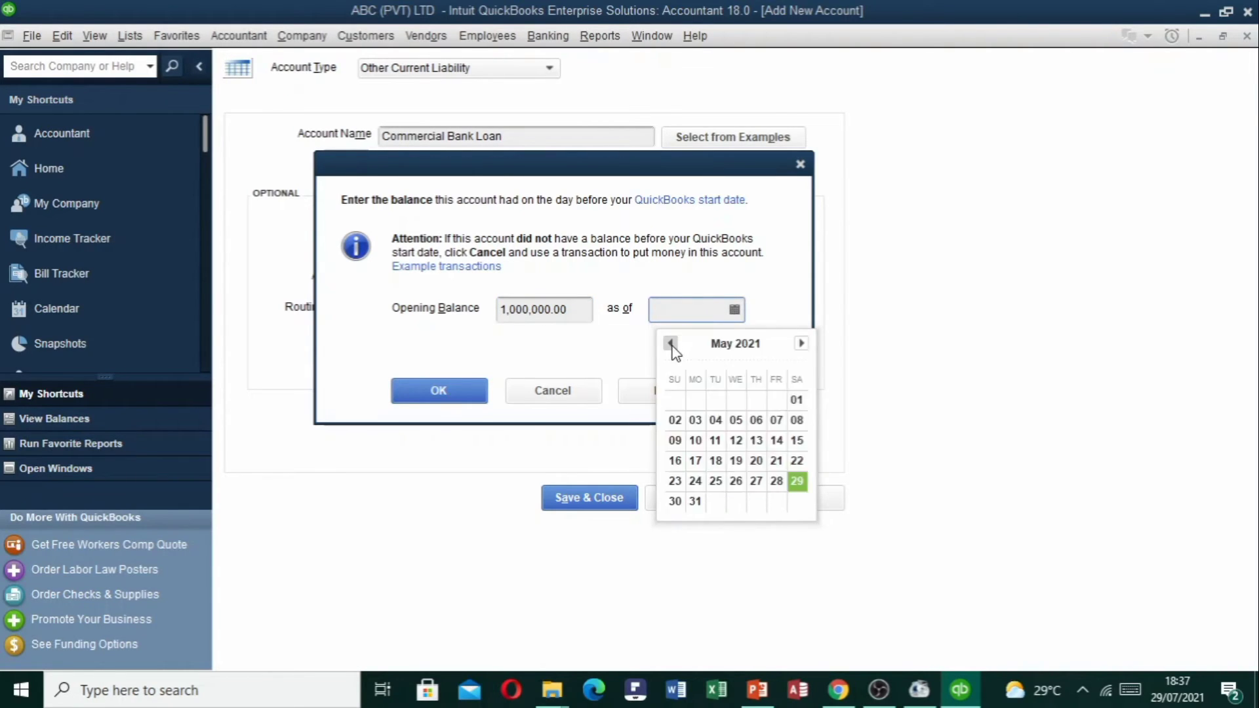
{"action": "left_click", "coordinate": [670, 343]}
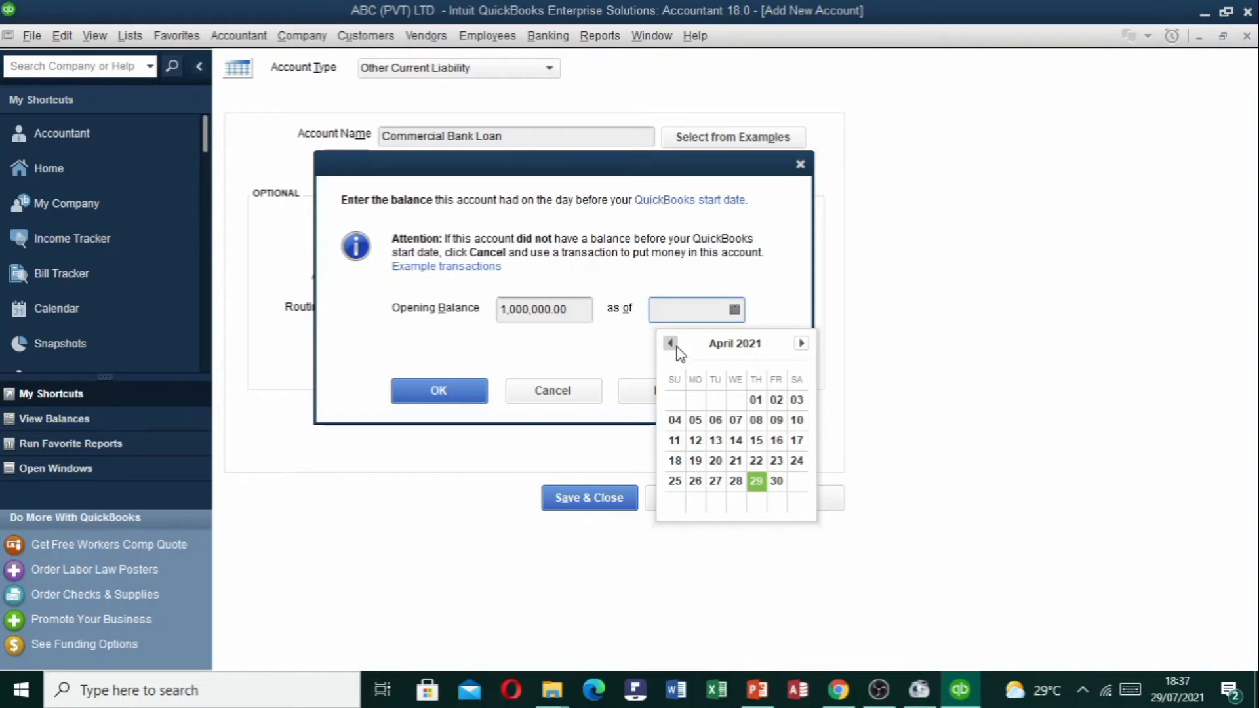
{"action": "left_click", "coordinate": [756, 400]}
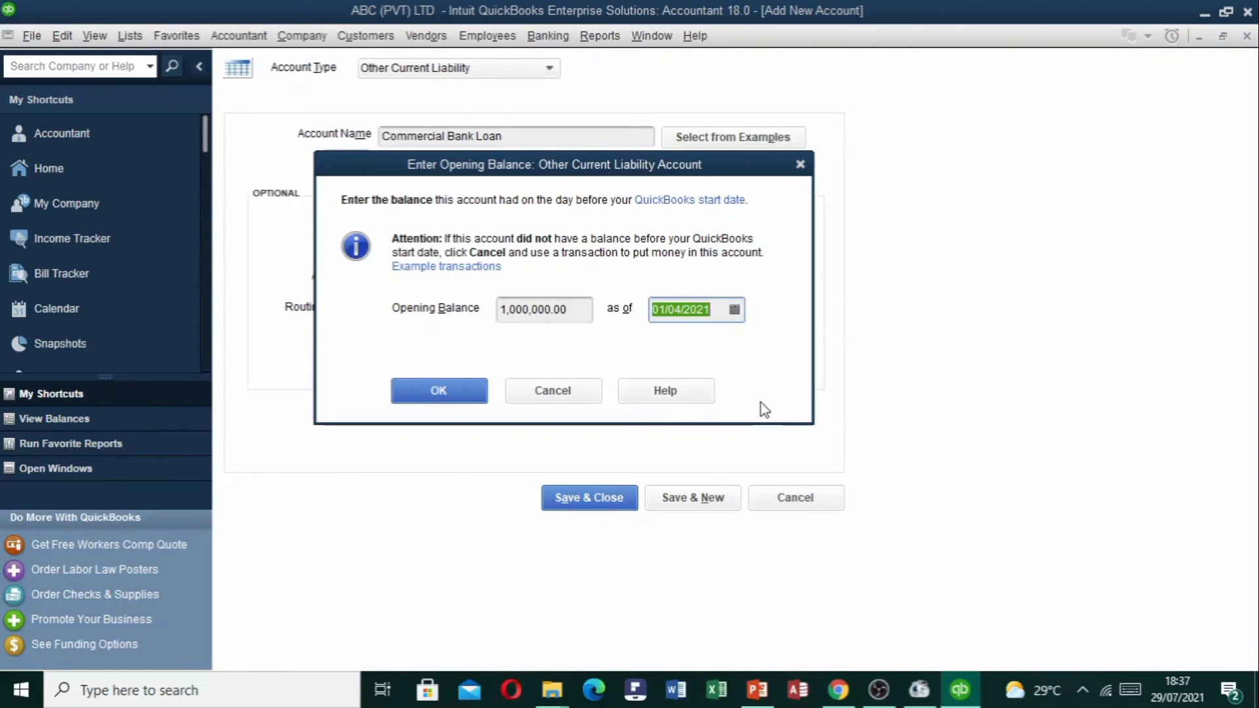
{"action": "left_click", "coordinate": [440, 394]}
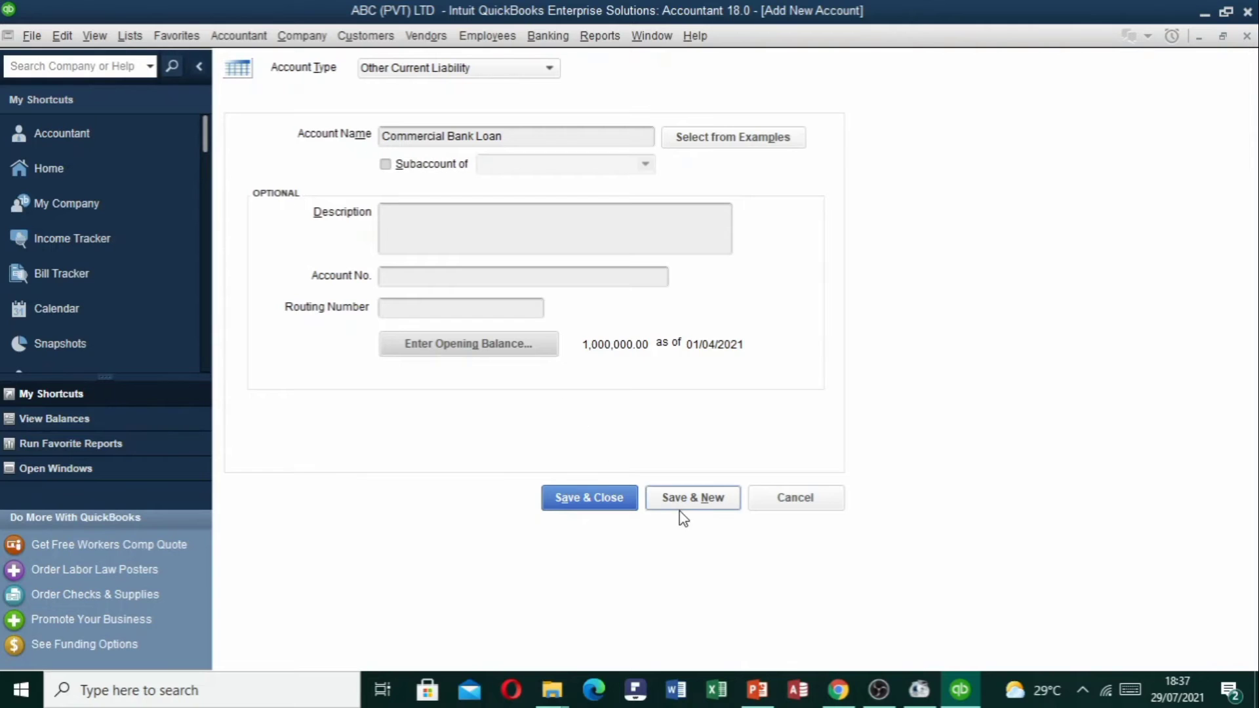
{"action": "left_click", "coordinate": [617, 501]}
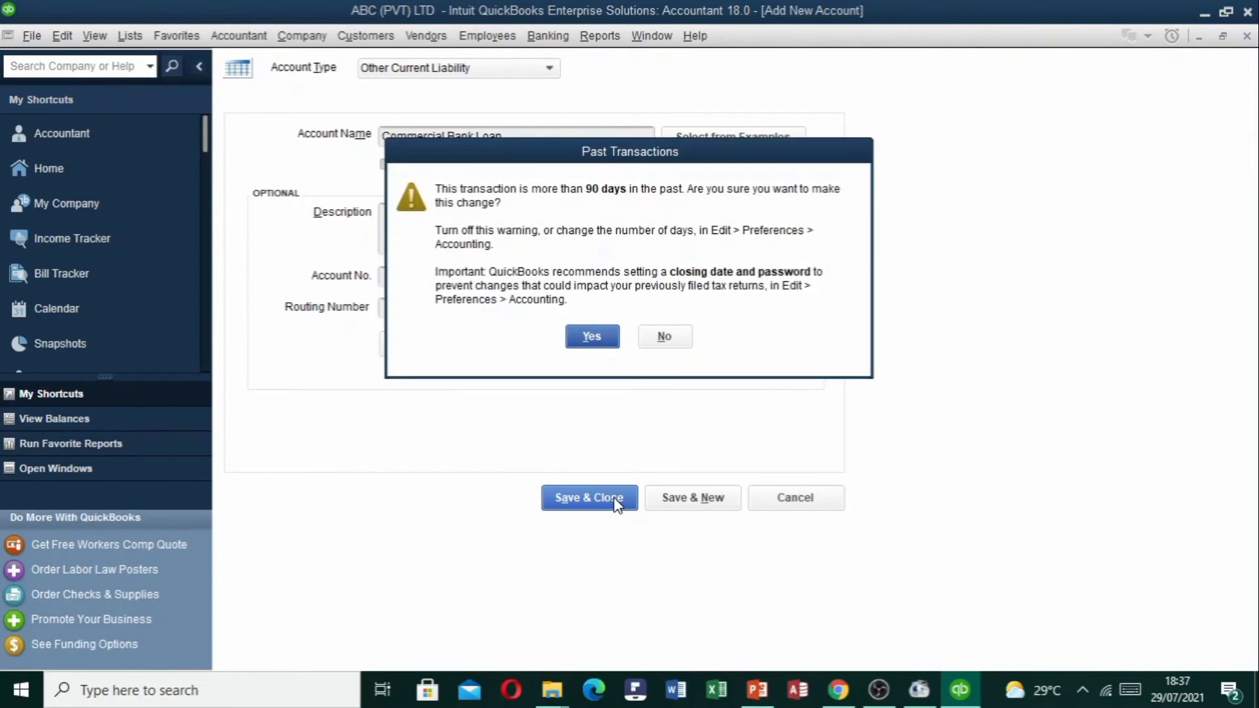
{"action": "left_click", "coordinate": [595, 339]}
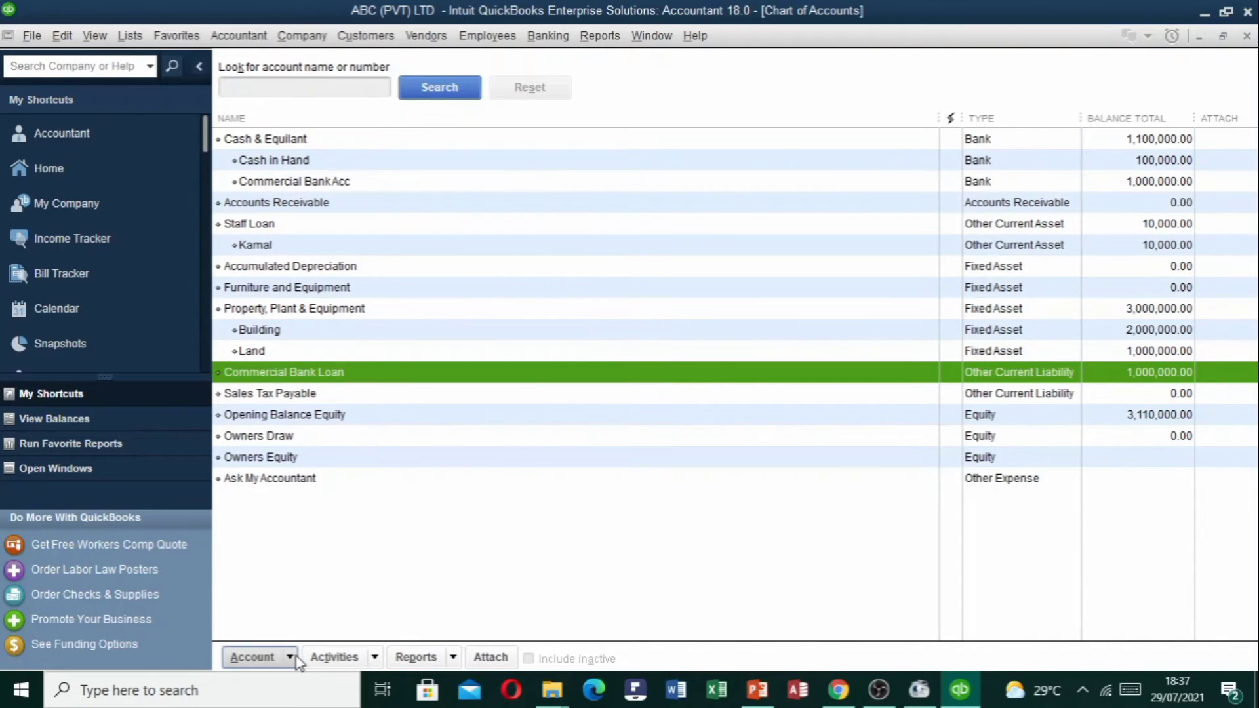
Start a new account via Account > New, choosing Other Current Liability as its type.
{"action": "left_click", "coordinate": [259, 657]}
{"action": "left_click", "coordinate": [331, 374]}
{"action": "left_click", "coordinate": [289, 658]}
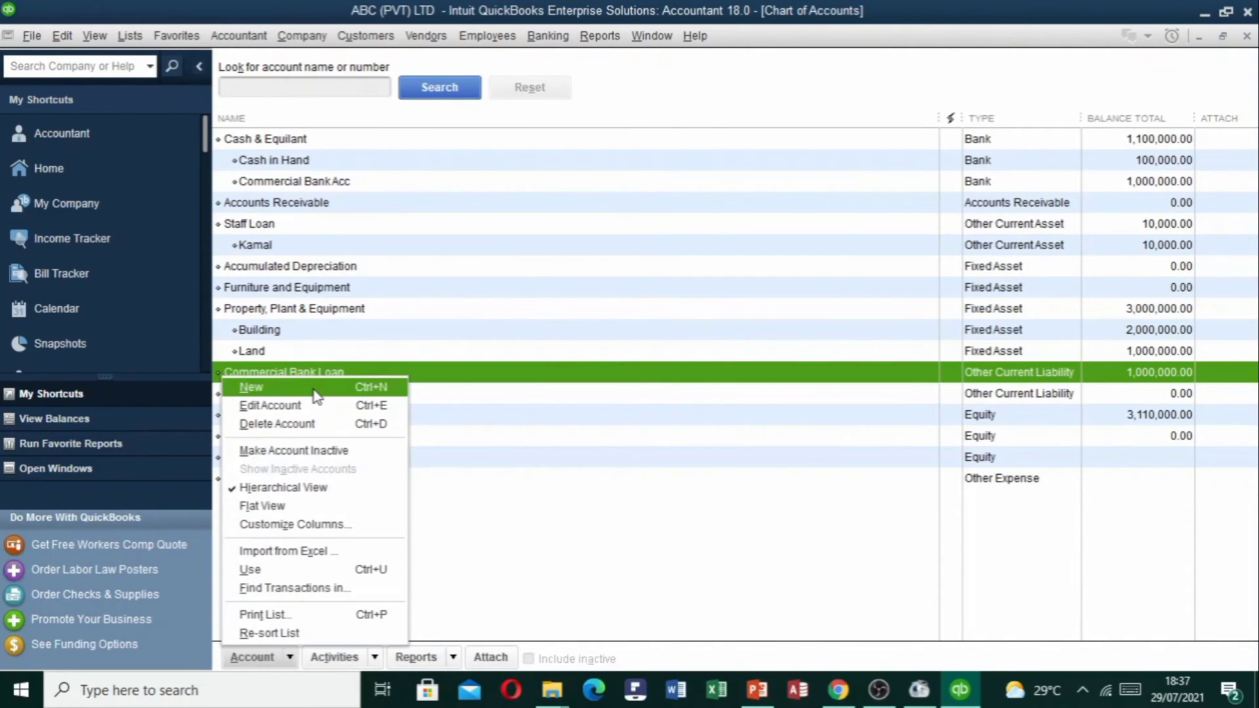
{"action": "left_click", "coordinate": [314, 389]}
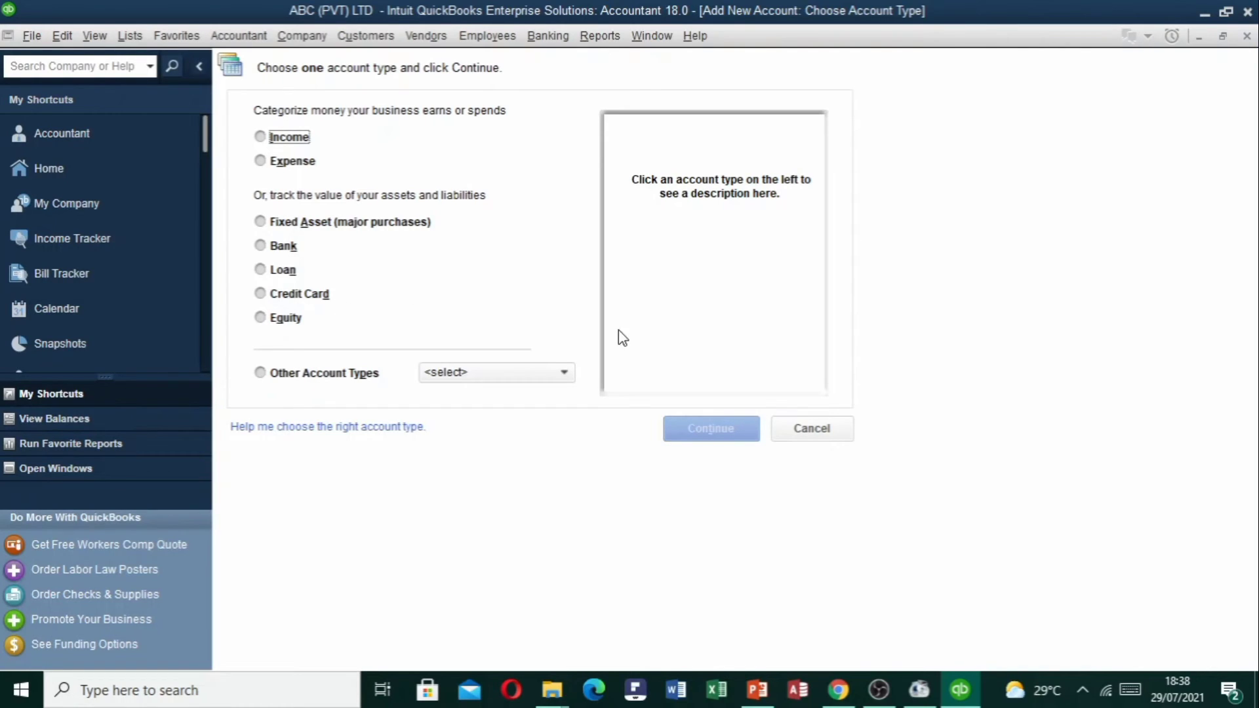
{"action": "left_click", "coordinate": [486, 378]}
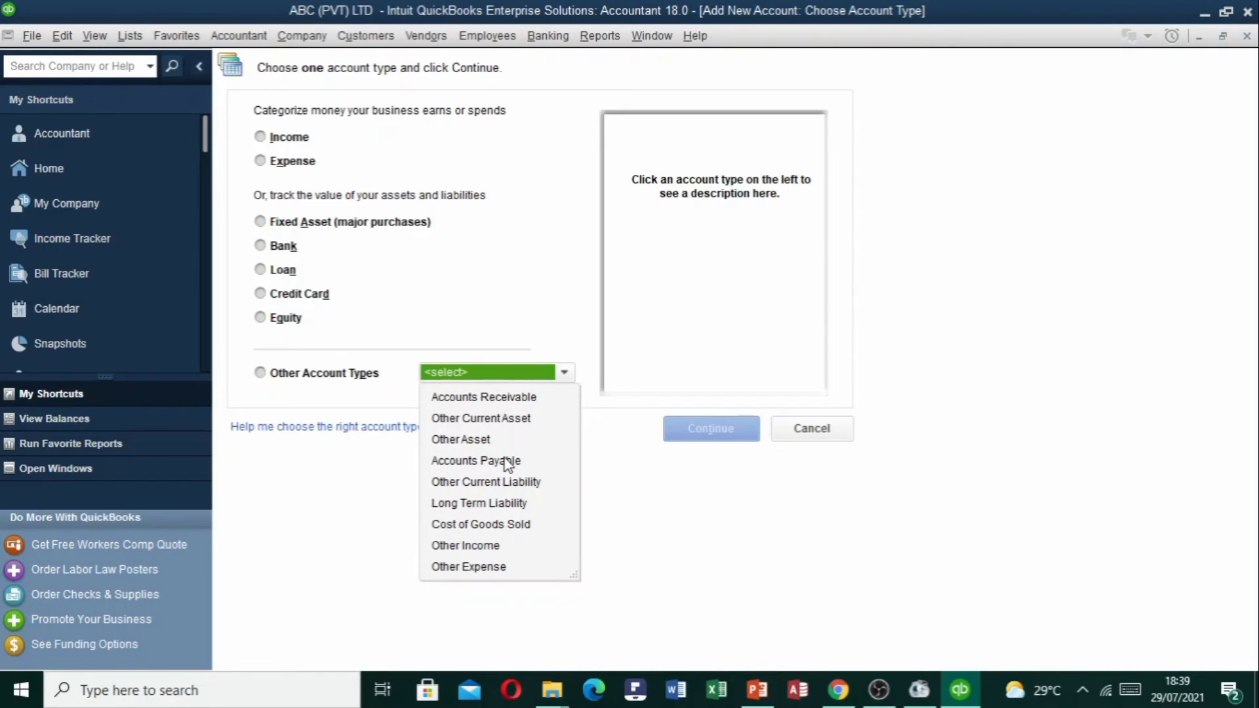
{"action": "left_click", "coordinate": [484, 397]}
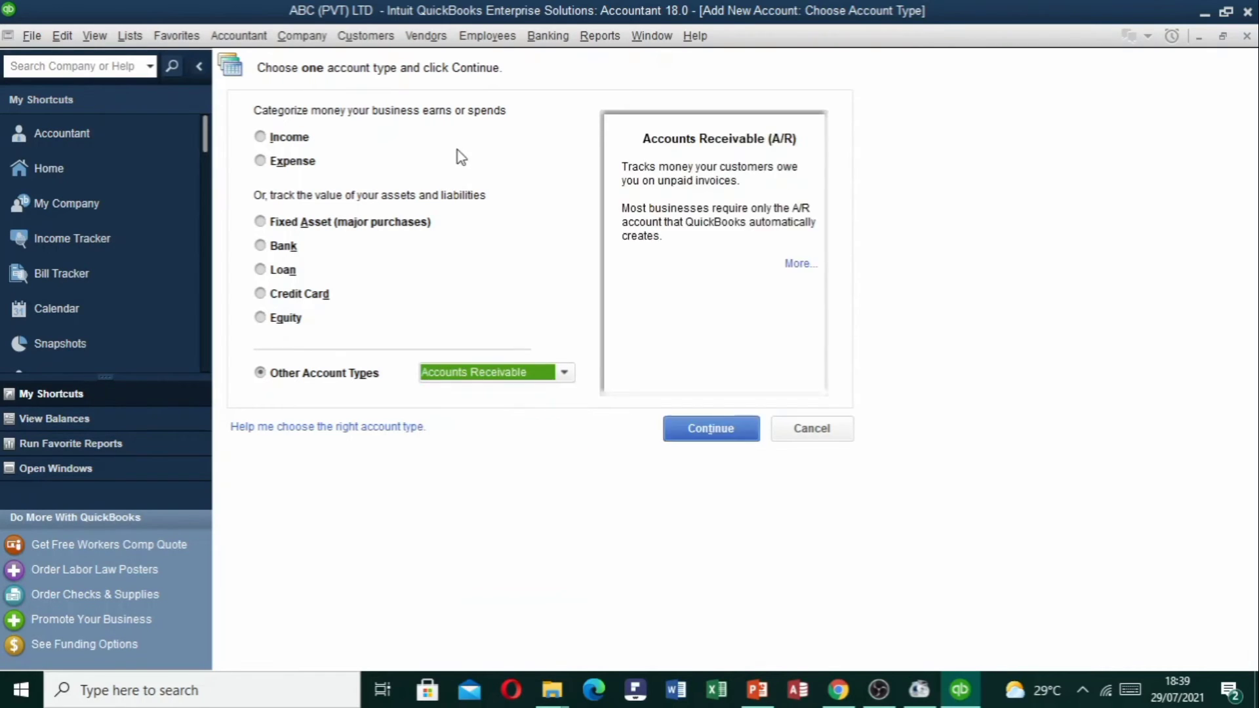
{"action": "left_click", "coordinate": [564, 373]}
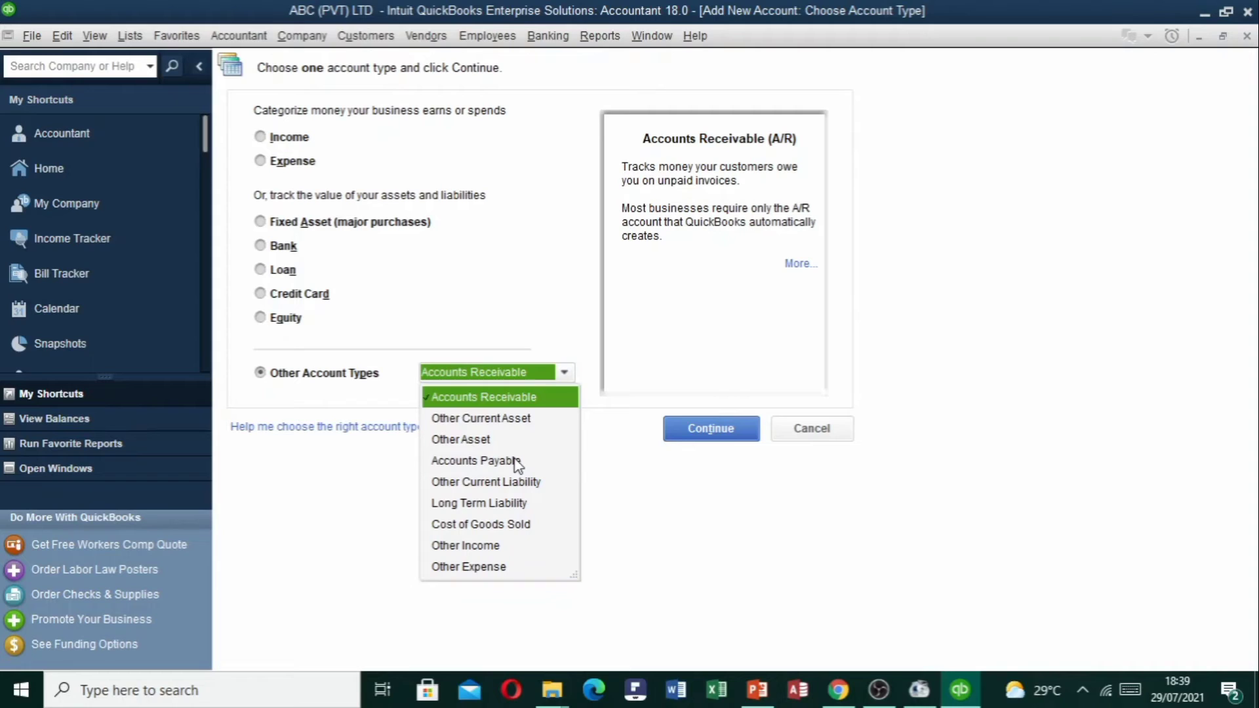
{"action": "key", "text": "Down"}
{"action": "key", "text": "Down"}
{"action": "key", "text": "Down"}
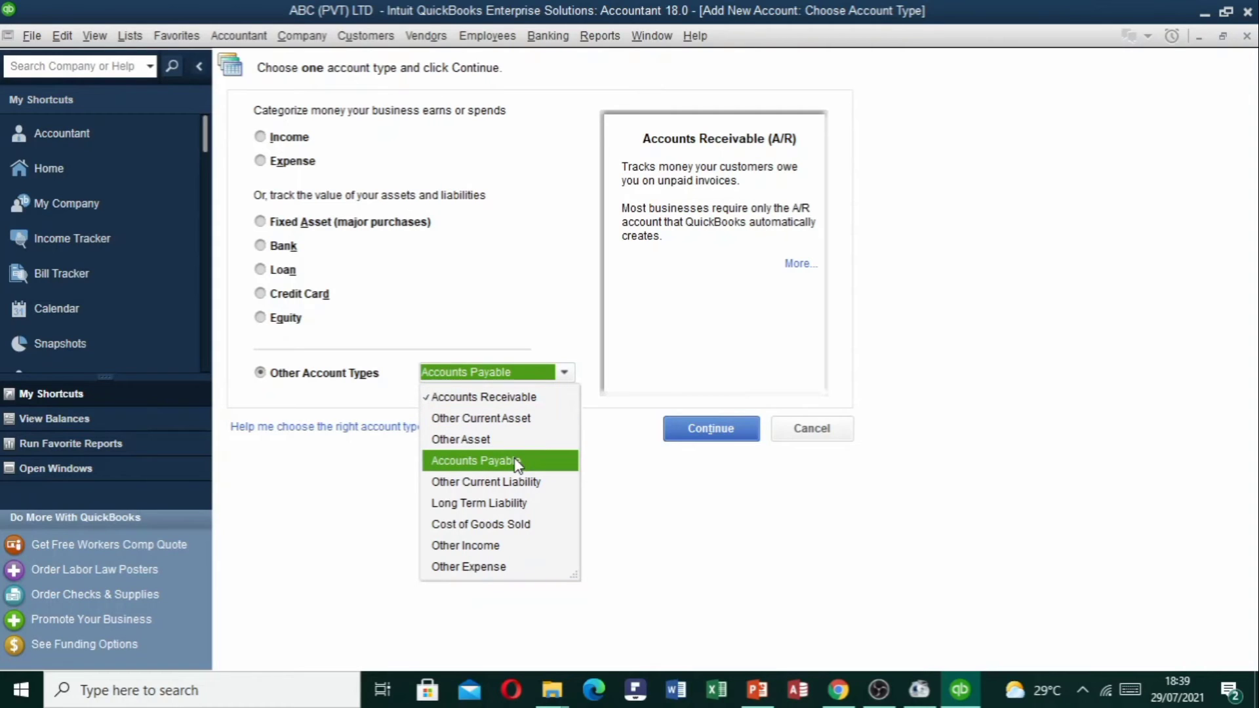
{"action": "key", "text": "Down"}
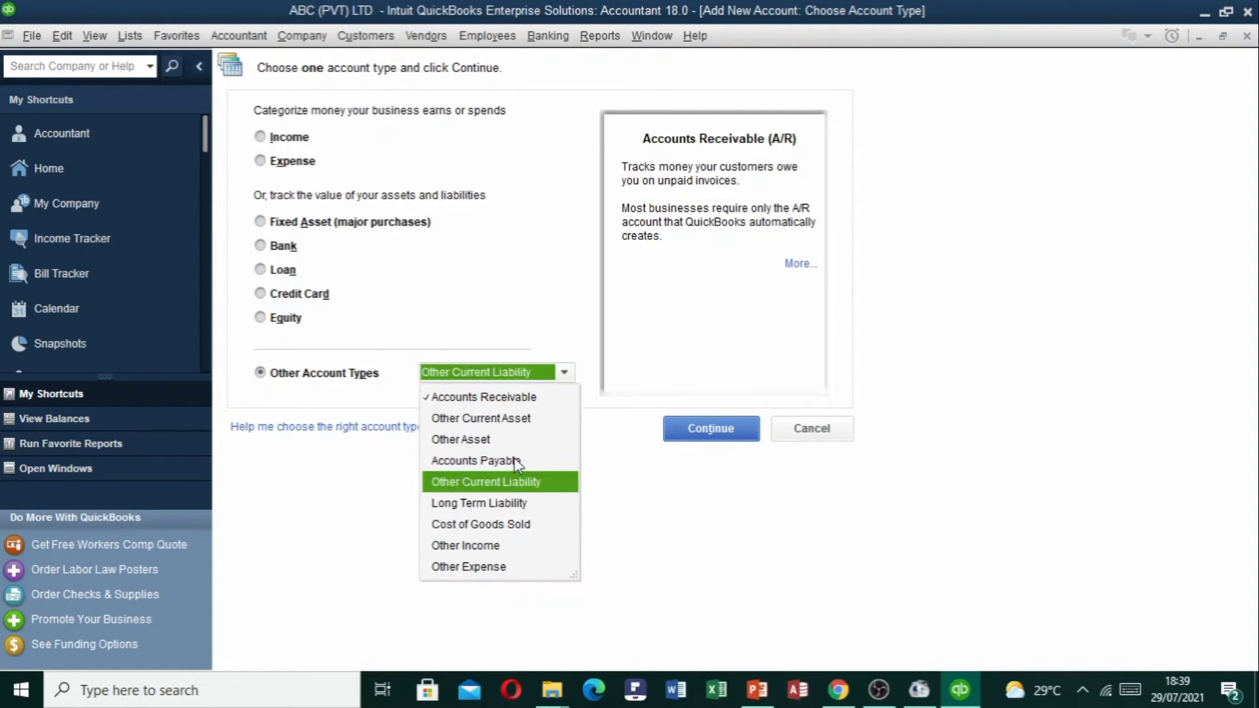
{"action": "left_click", "coordinate": [518, 488]}
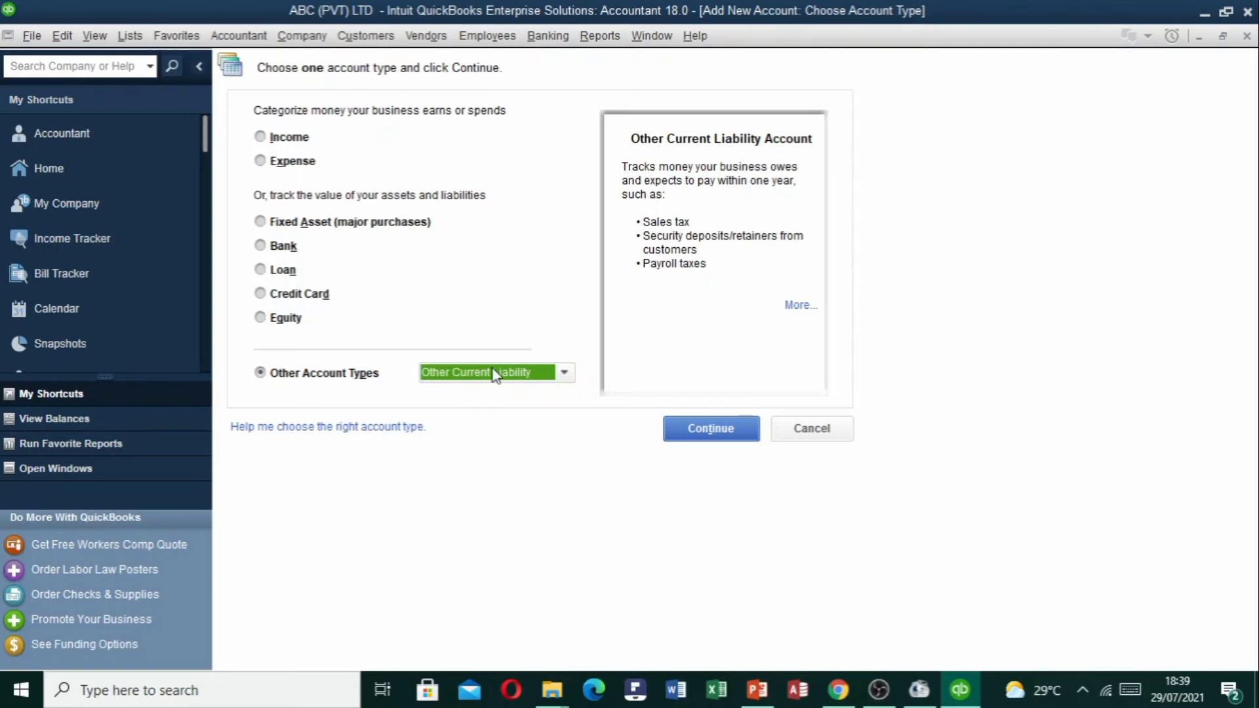
{"action": "left_click", "coordinate": [732, 431]}
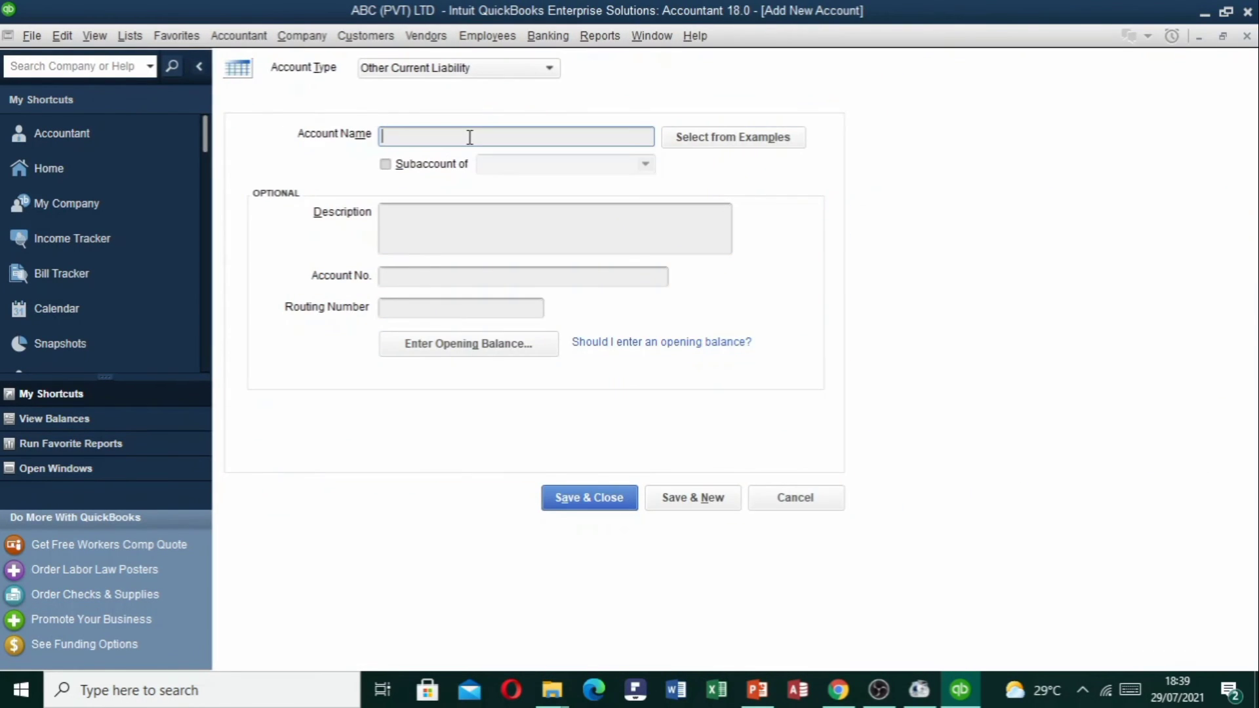
Name the account 'Salary Payable' and enter a 125,000 opening balance.
{"action": "type", "text": "Salary Payable"}
{"action": "left_click", "coordinate": [466, 346]}
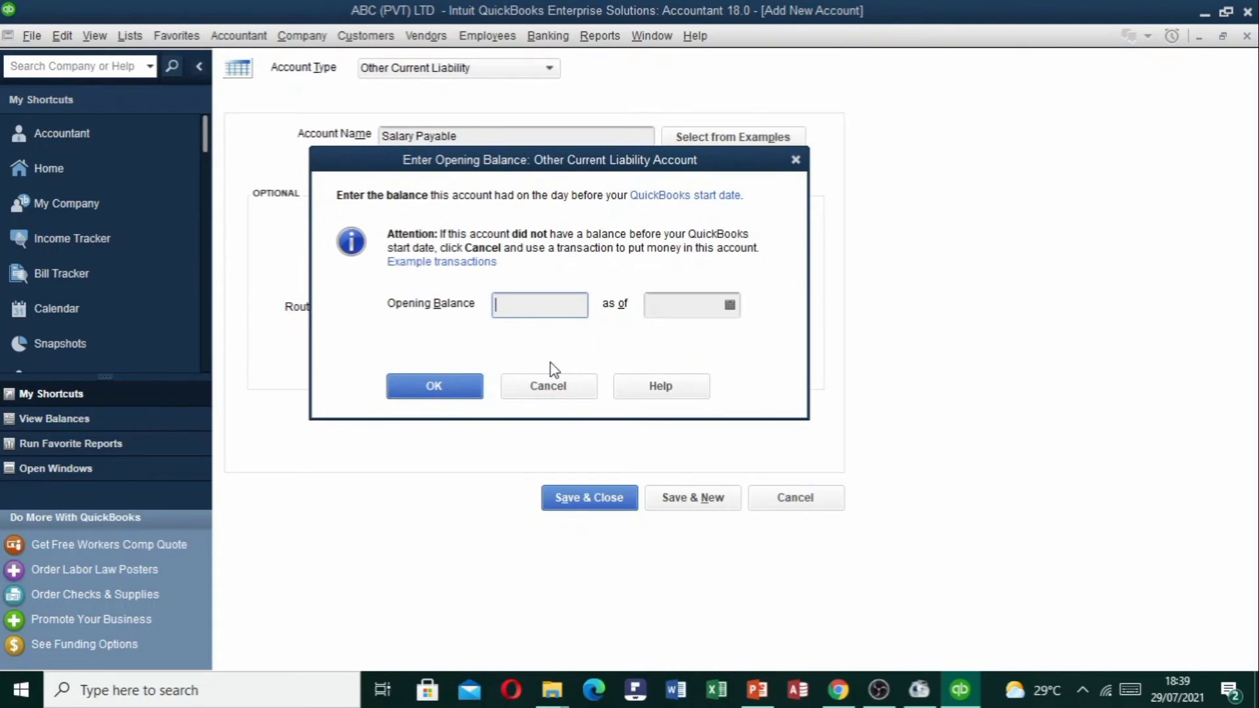
{"action": "type", "text": "12"}
{"action": "type", "text": "5,000"}
{"action": "key", "text": "Tab"}
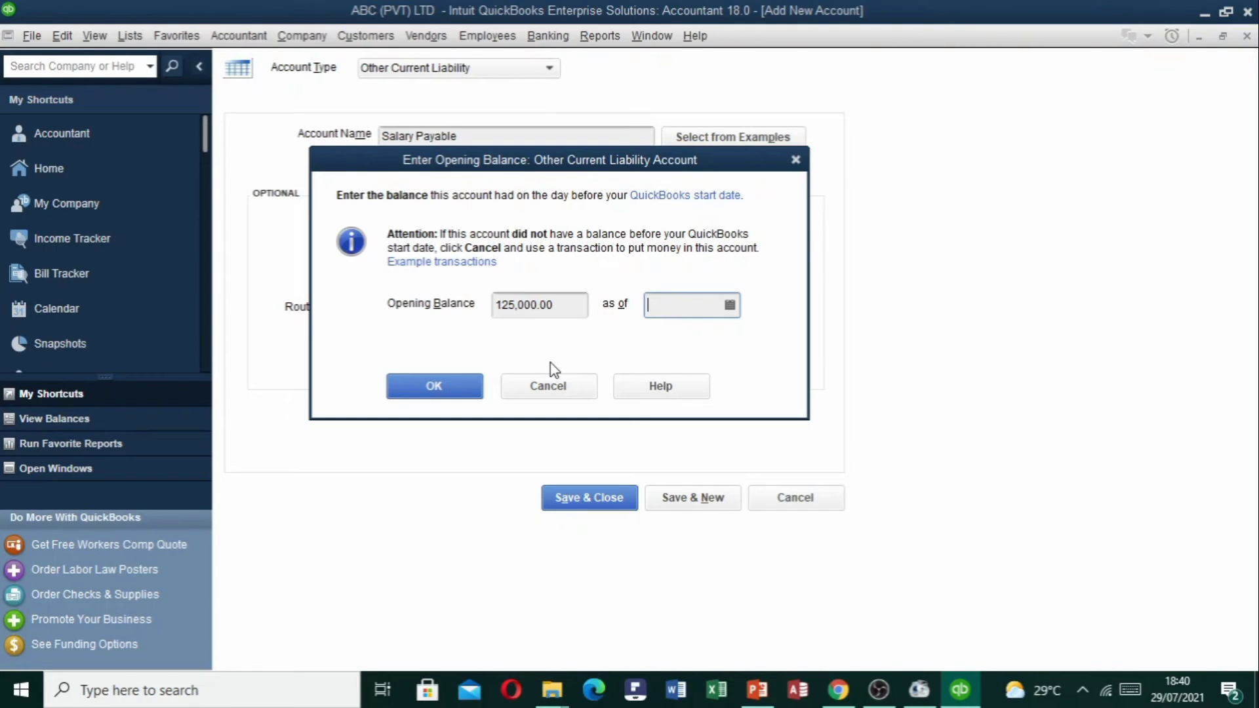
Date the balance 01/04/2021, then save the account and confirm the past-date warning.
{"action": "left_click_drag", "start_coordinate": [529, 167], "coordinate": [822, 160]}
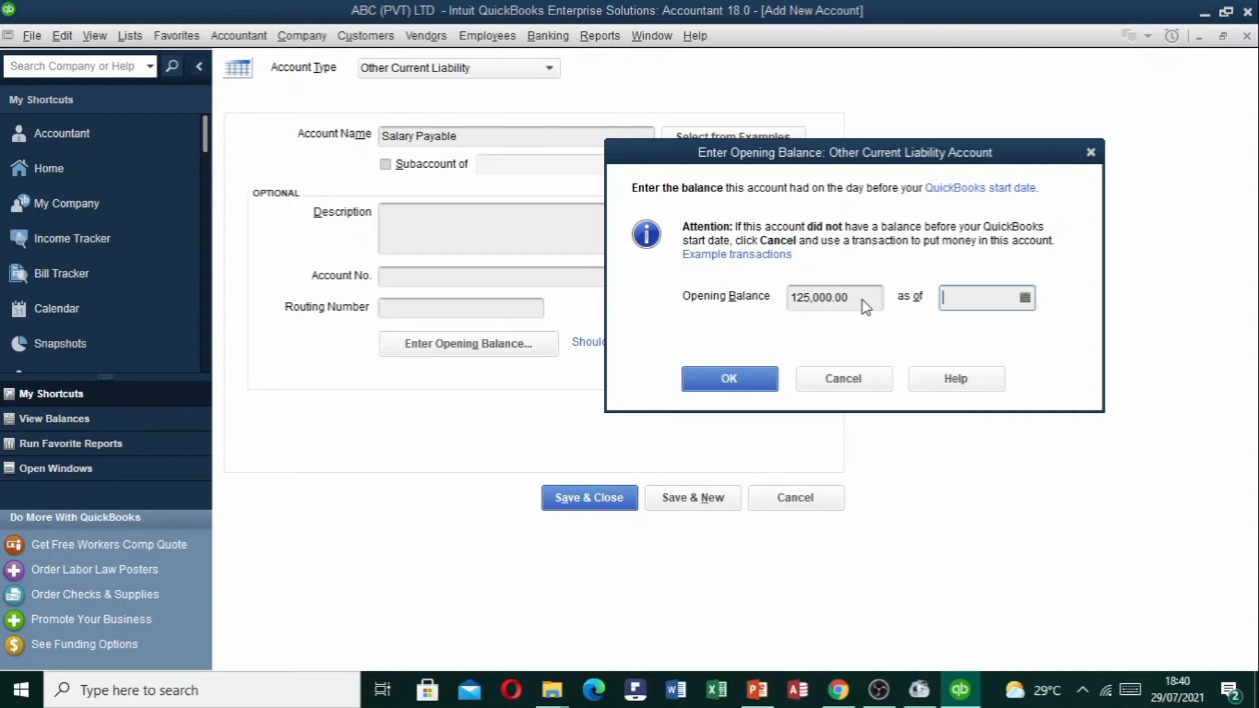
{"action": "left_click", "coordinate": [1024, 298]}
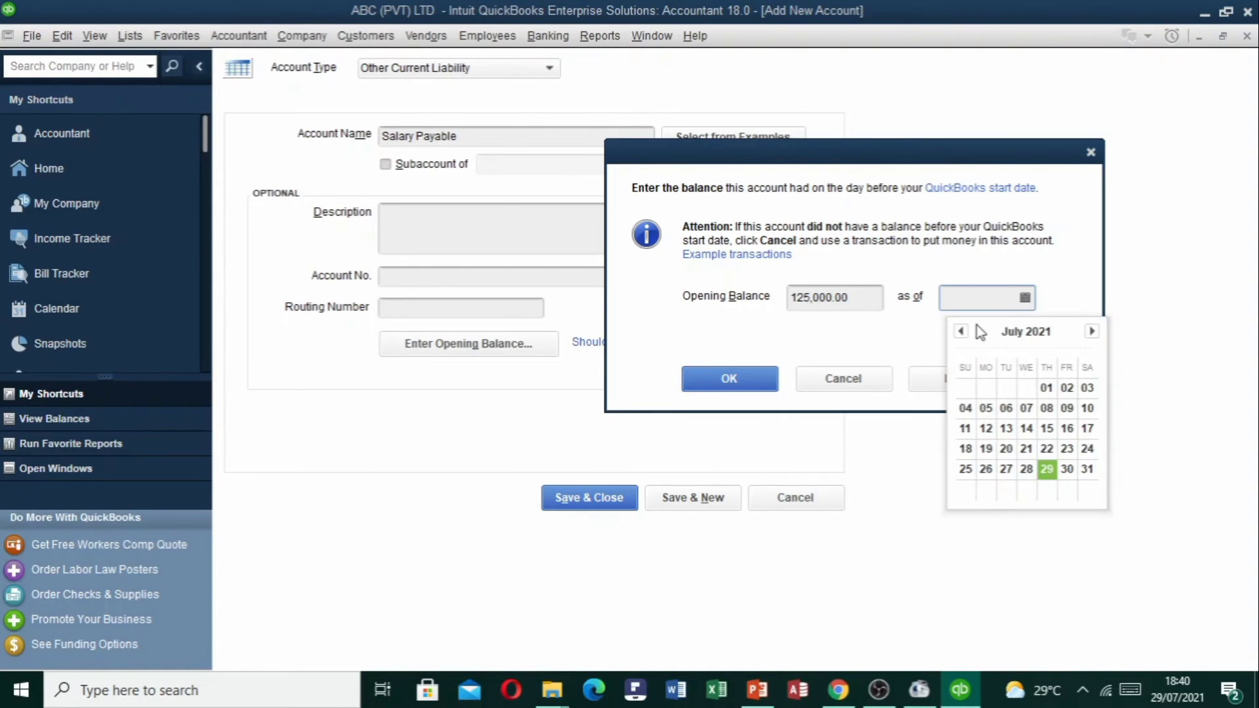
{"action": "left_click", "coordinate": [961, 332]}
{"action": "left_click", "coordinate": [961, 332]}
{"action": "left_click", "coordinate": [961, 332]}
{"action": "left_click", "coordinate": [1045, 387]}
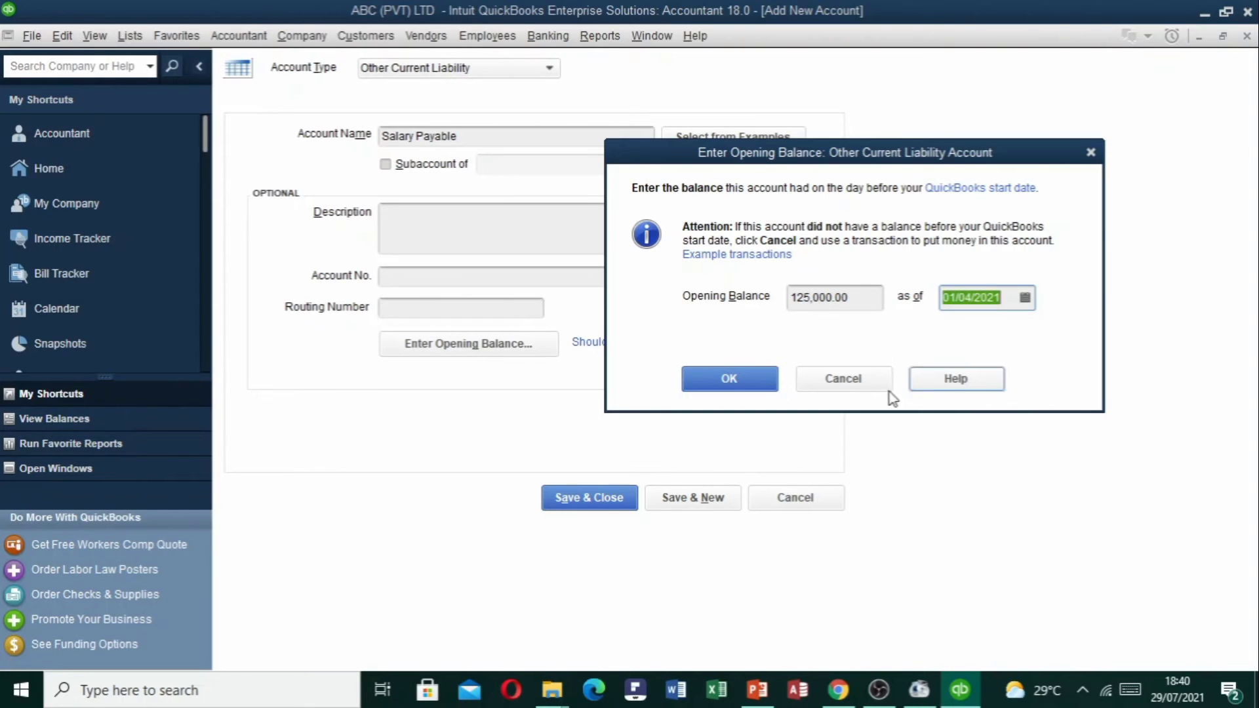
{"action": "left_click", "coordinate": [720, 381]}
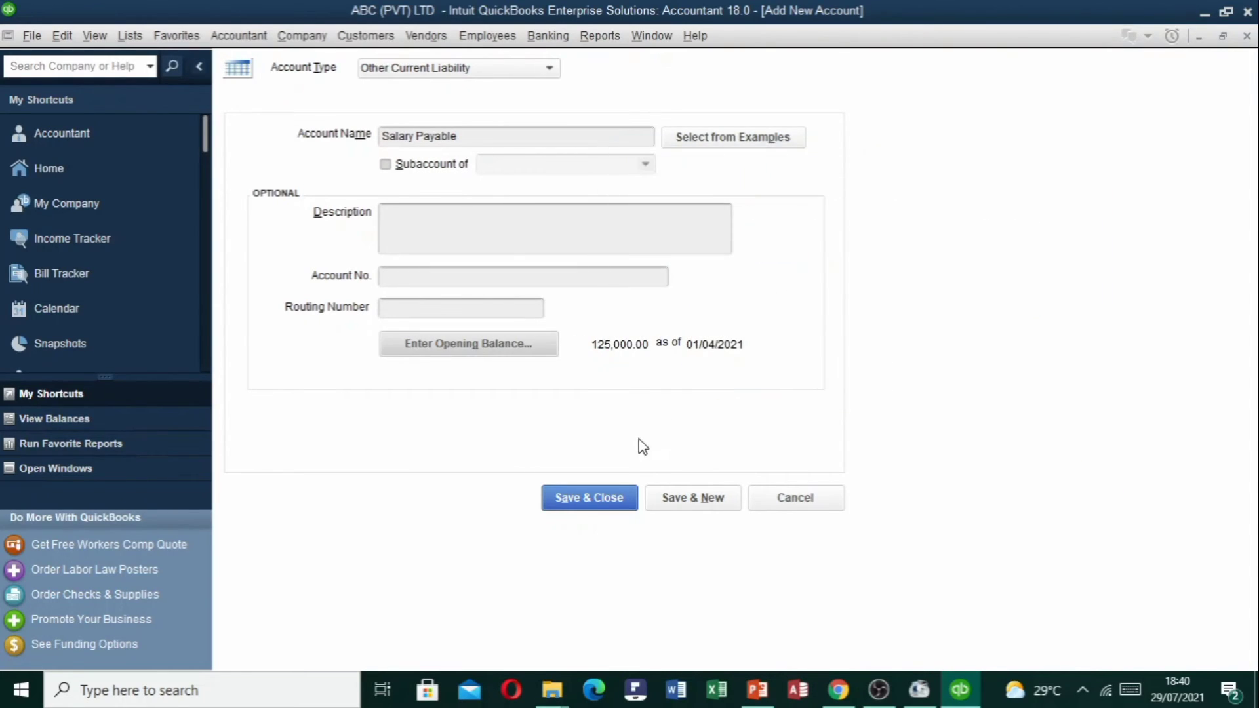
{"action": "left_click", "coordinate": [607, 496]}
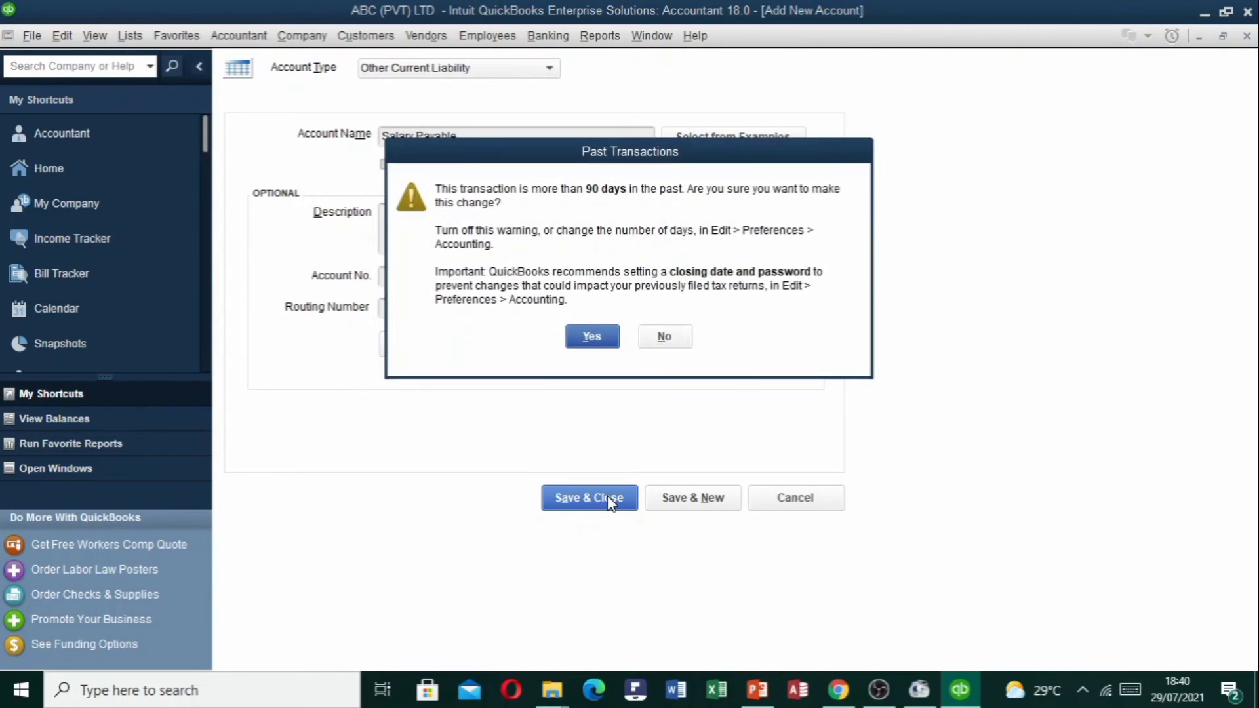
{"action": "left_click", "coordinate": [592, 336]}
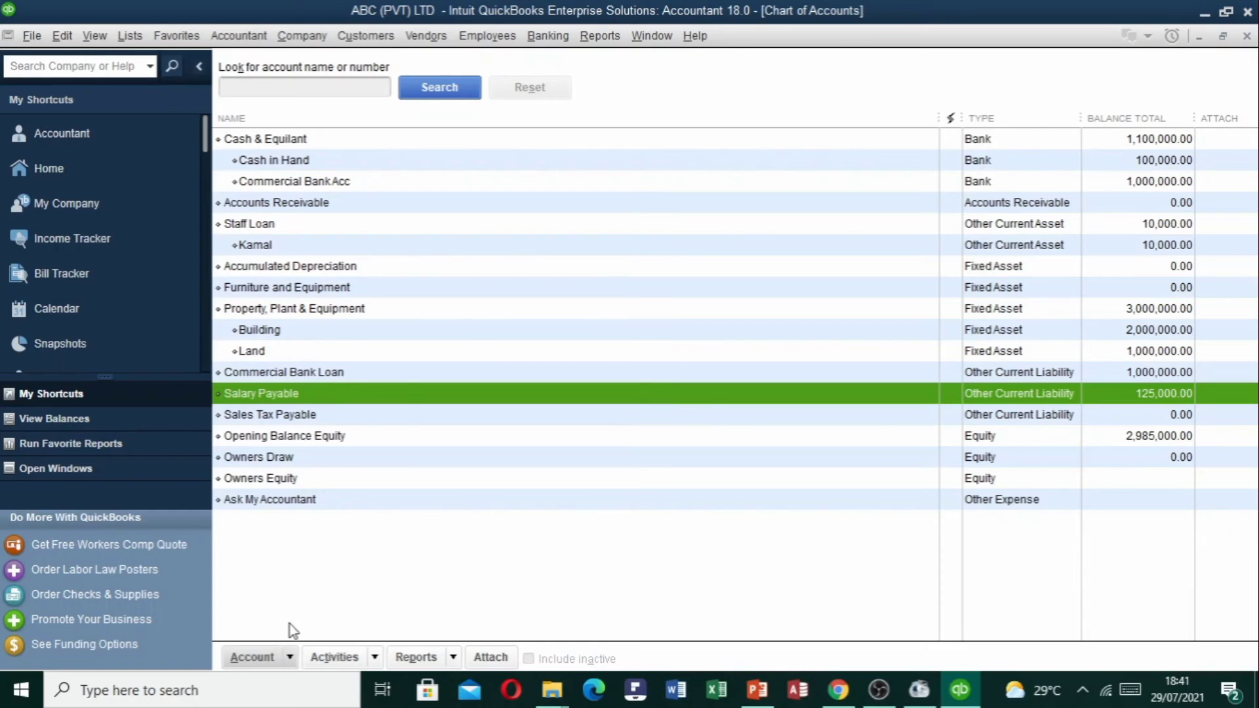
Start a new account from the Chart of Accounts with Equity as its type.
{"action": "left_click", "coordinate": [288, 657]}
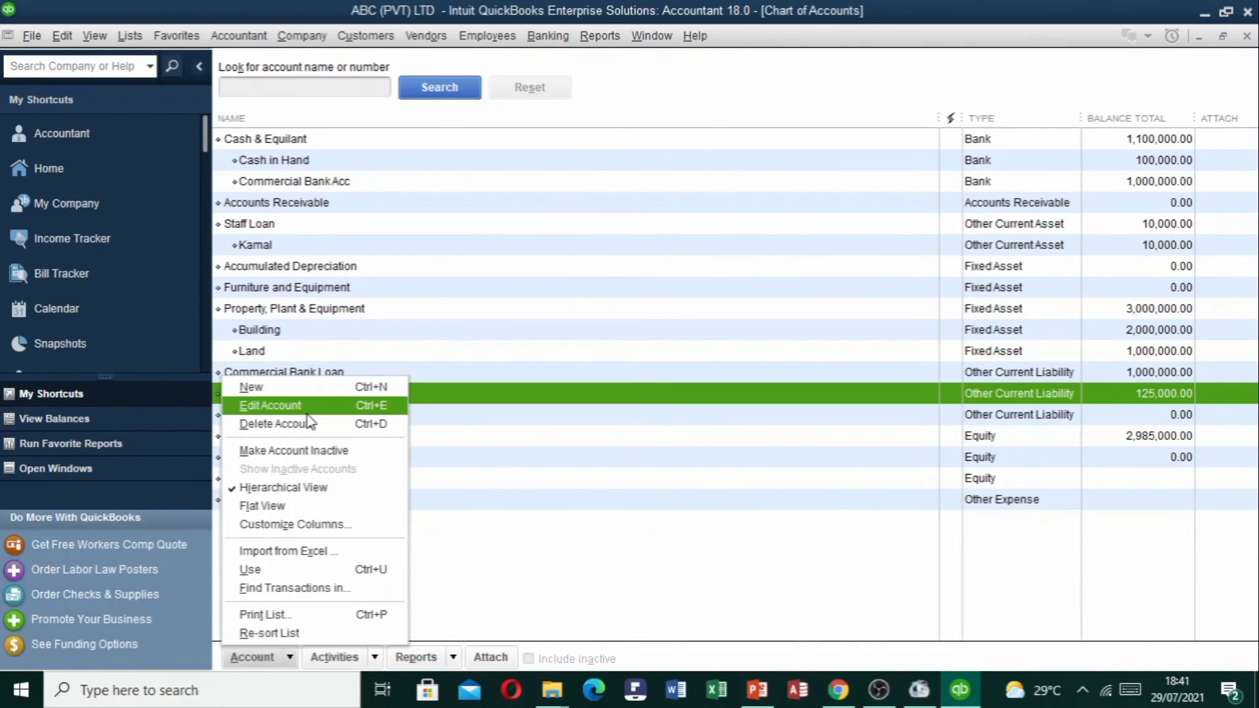
{"action": "left_click", "coordinate": [306, 392]}
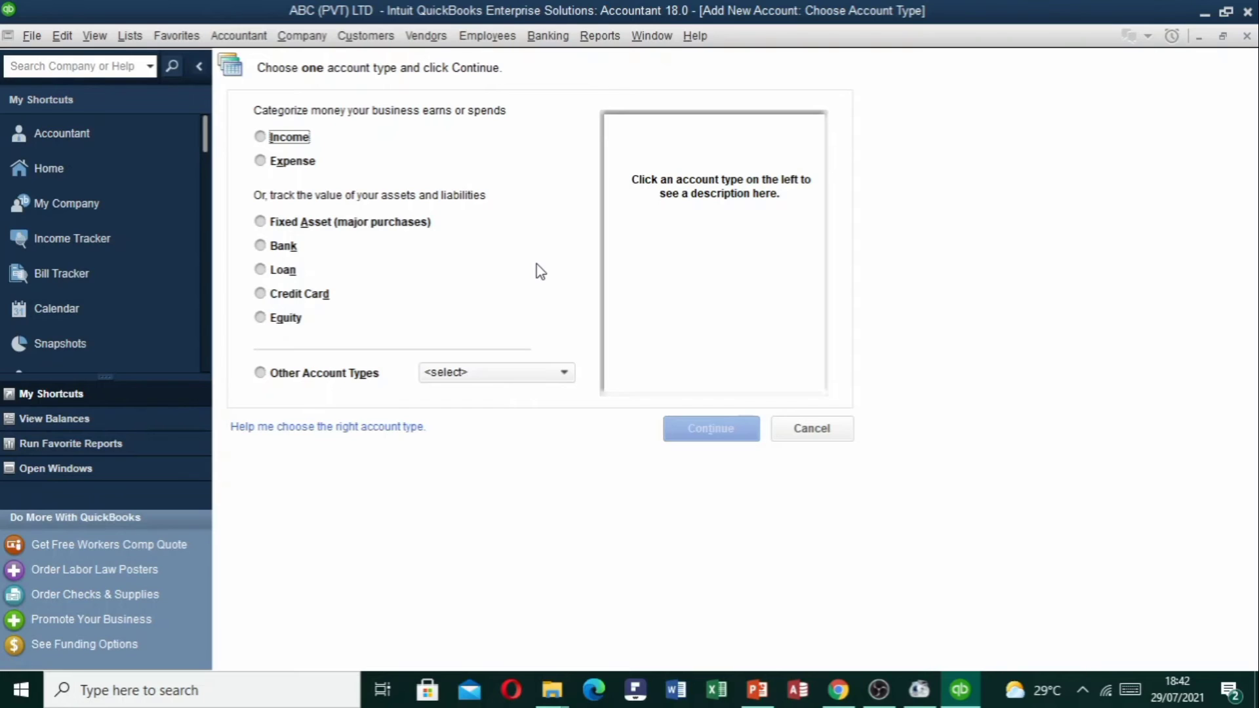
{"action": "left_click", "coordinate": [538, 374]}
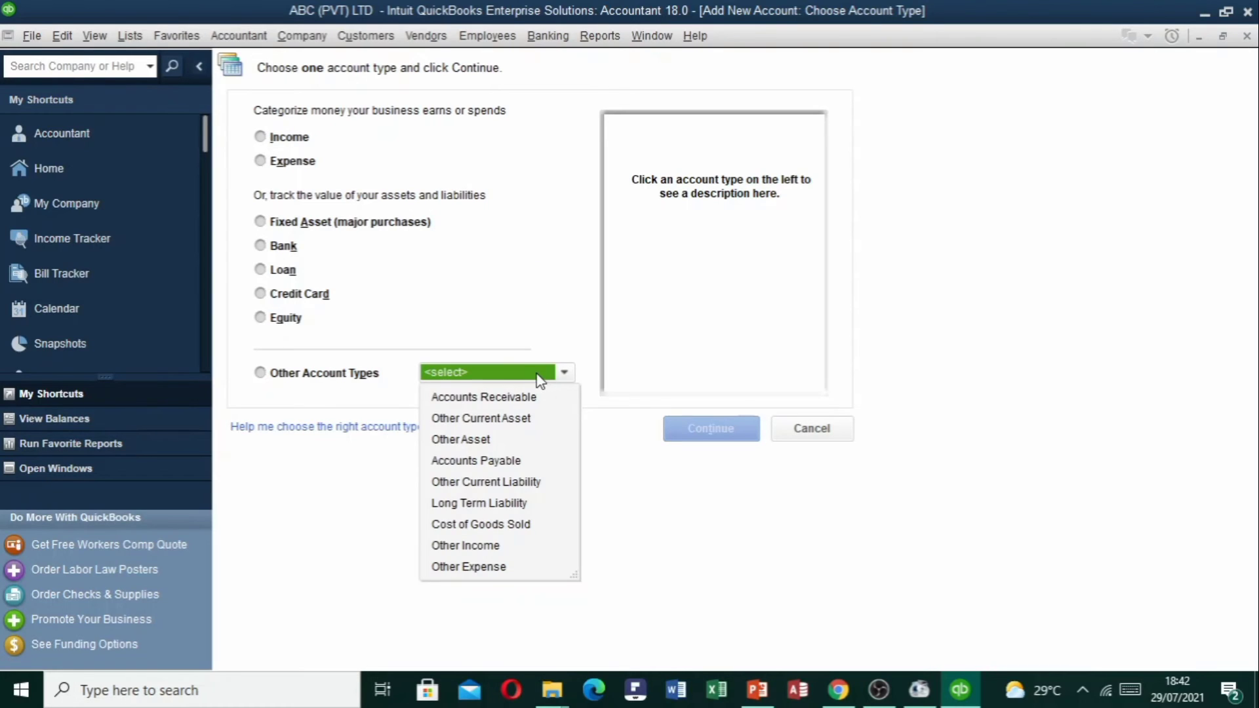
{"action": "left_click", "coordinate": [464, 318]}
{"action": "left_click", "coordinate": [290, 322]}
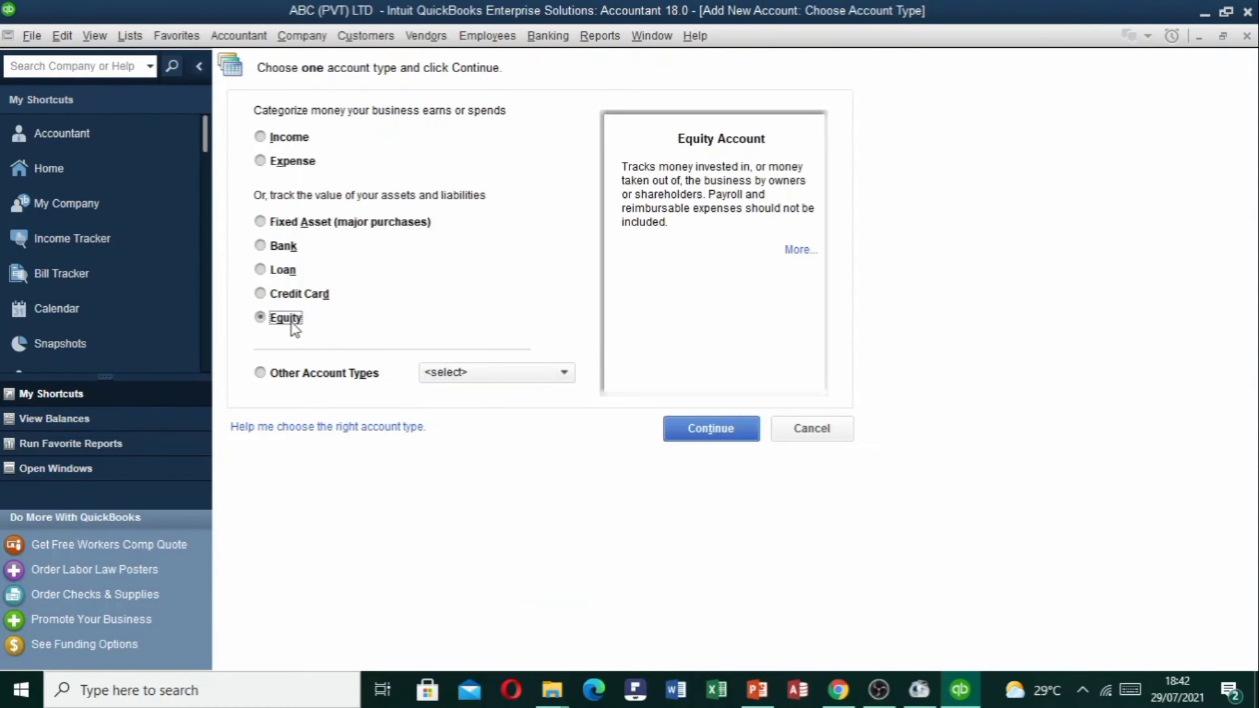
{"action": "left_click", "coordinate": [746, 434]}
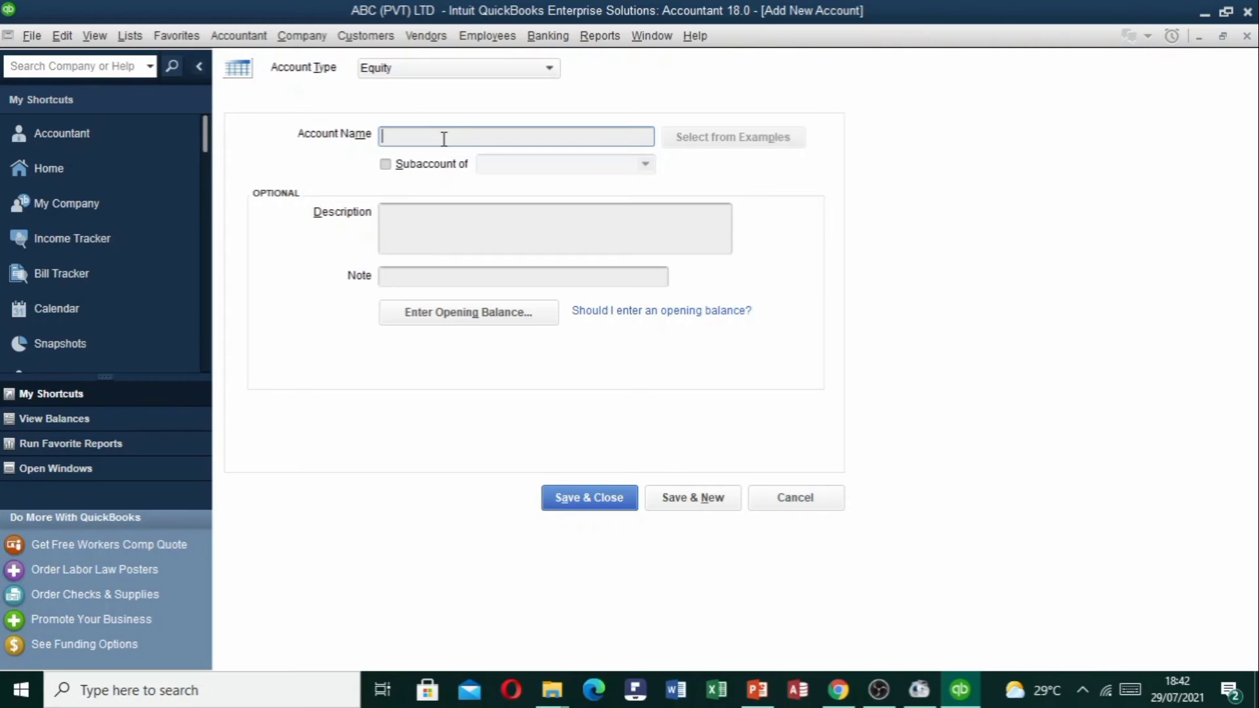
Name the account Equity and enter a 1,250,000 opening balance.
{"action": "type", "text": "Equity"}
{"action": "left_click", "coordinate": [508, 316]}
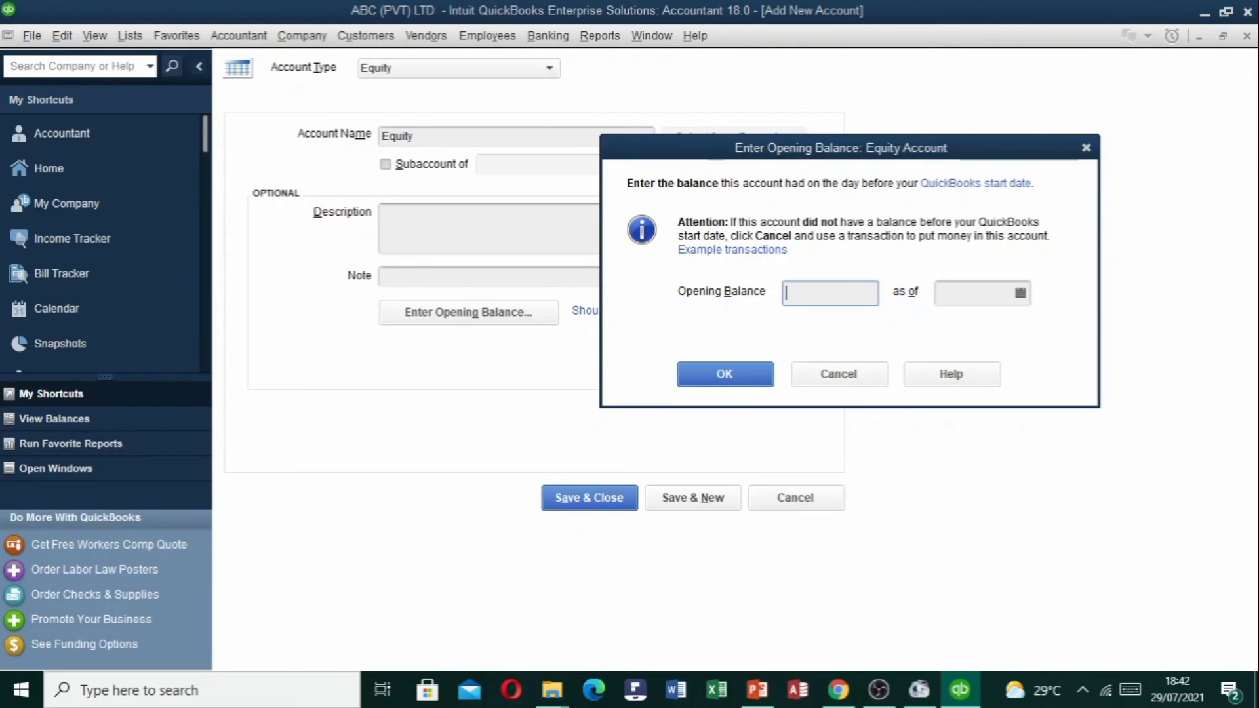
{"action": "type", "text": "1,250,"}
{"action": "type", "text": "0000"}
{"action": "key", "text": "Tab"}
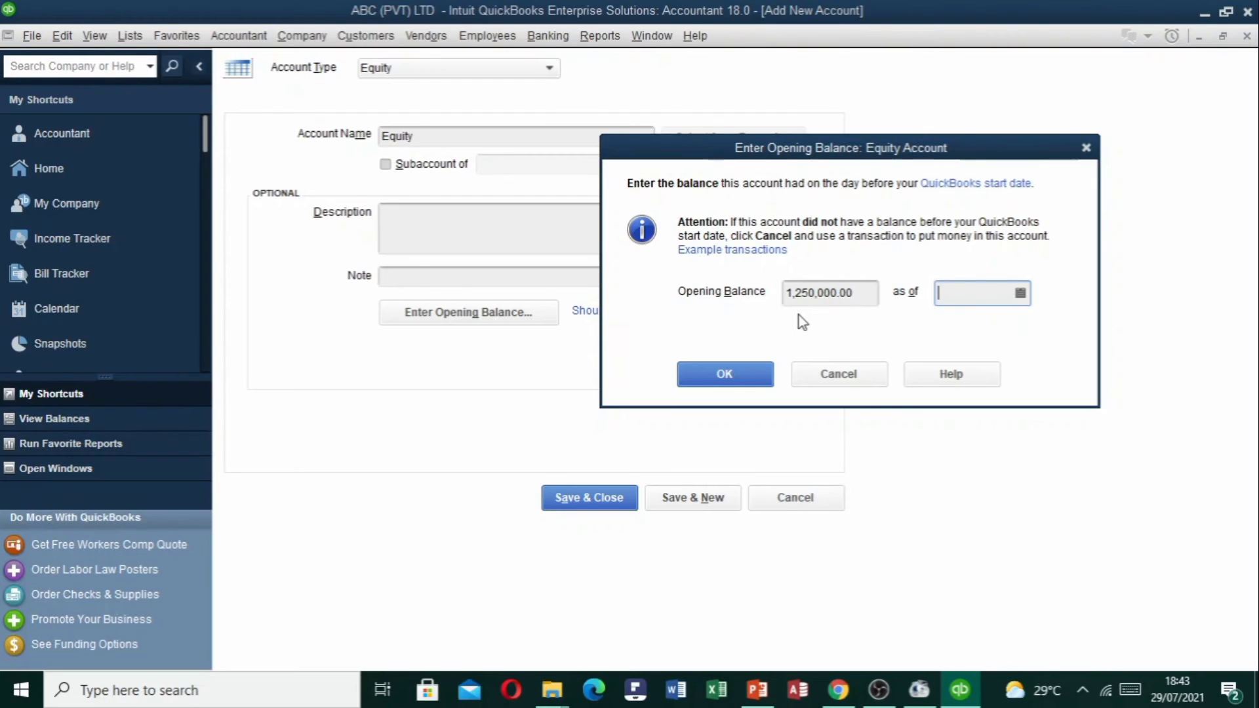
{"action": "left_click", "coordinate": [855, 291]}
{"action": "double_click", "coordinate": [855, 291]}
Date the balance 01/04/2021, save the Equity account, and accept the past-date warning.
{"action": "left_click", "coordinate": [1020, 292]}
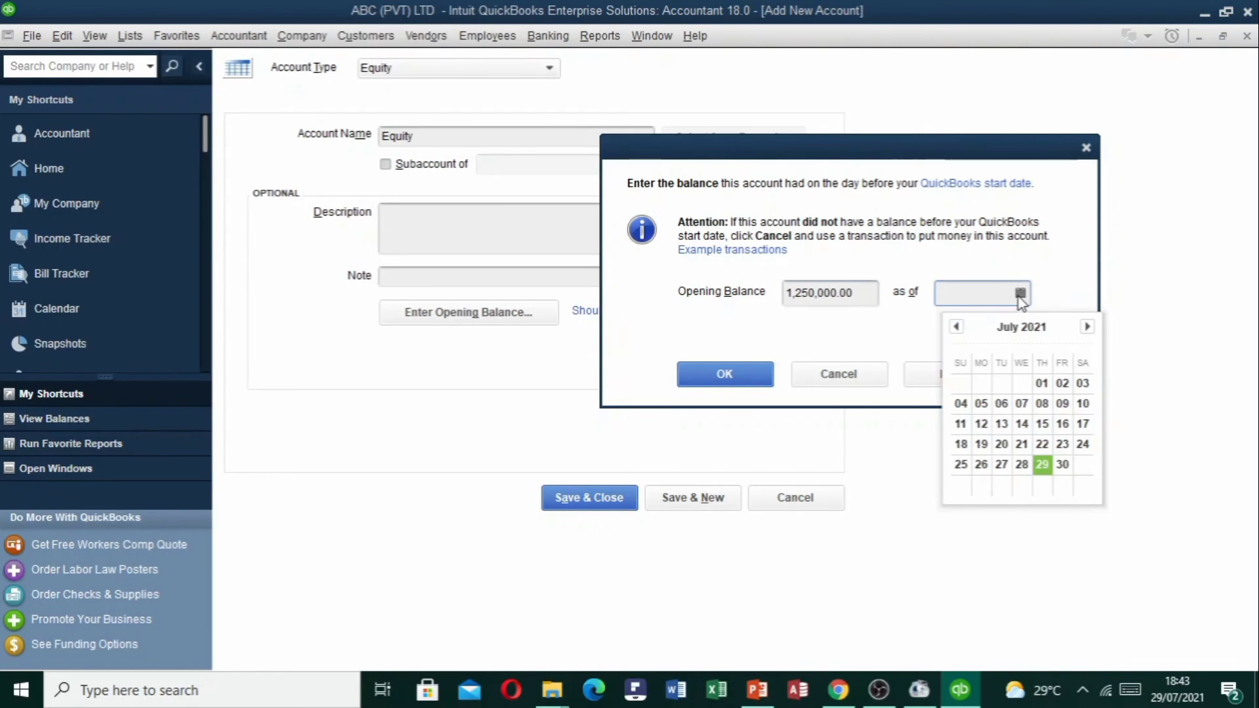
{"action": "left_click", "coordinate": [956, 327]}
{"action": "left_click", "coordinate": [956, 327]}
{"action": "left_click", "coordinate": [956, 327]}
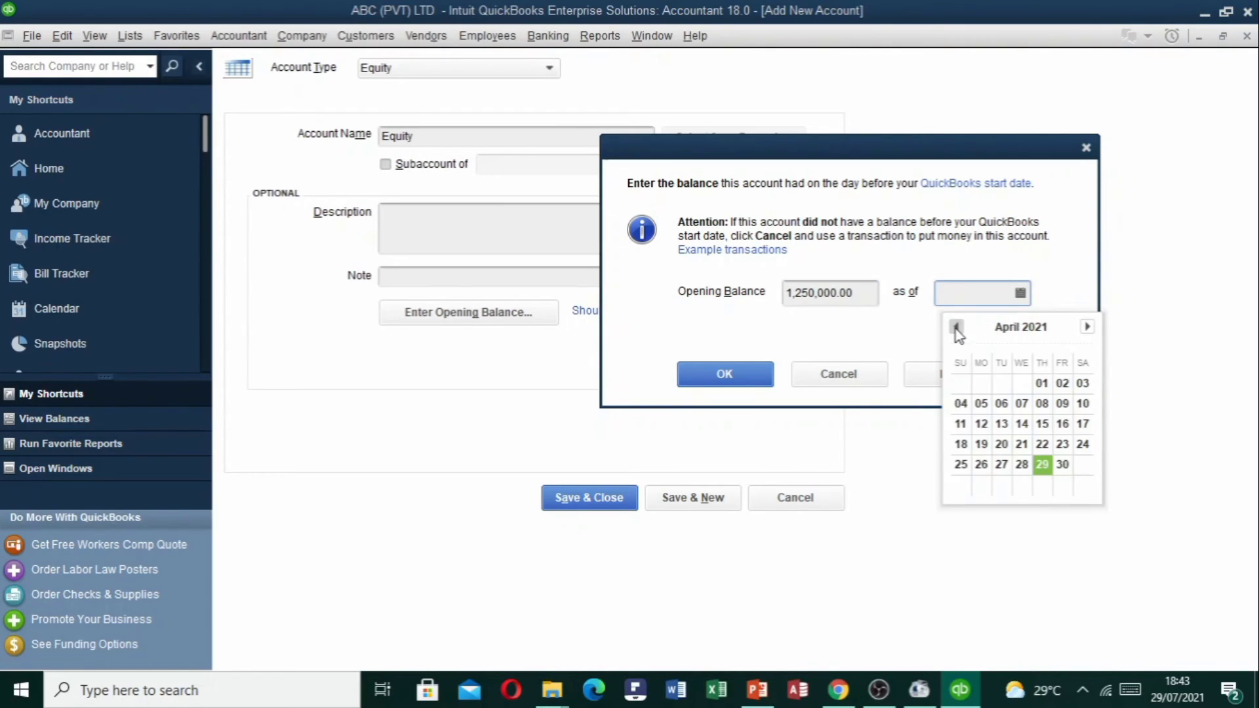
{"action": "left_click", "coordinate": [1042, 384]}
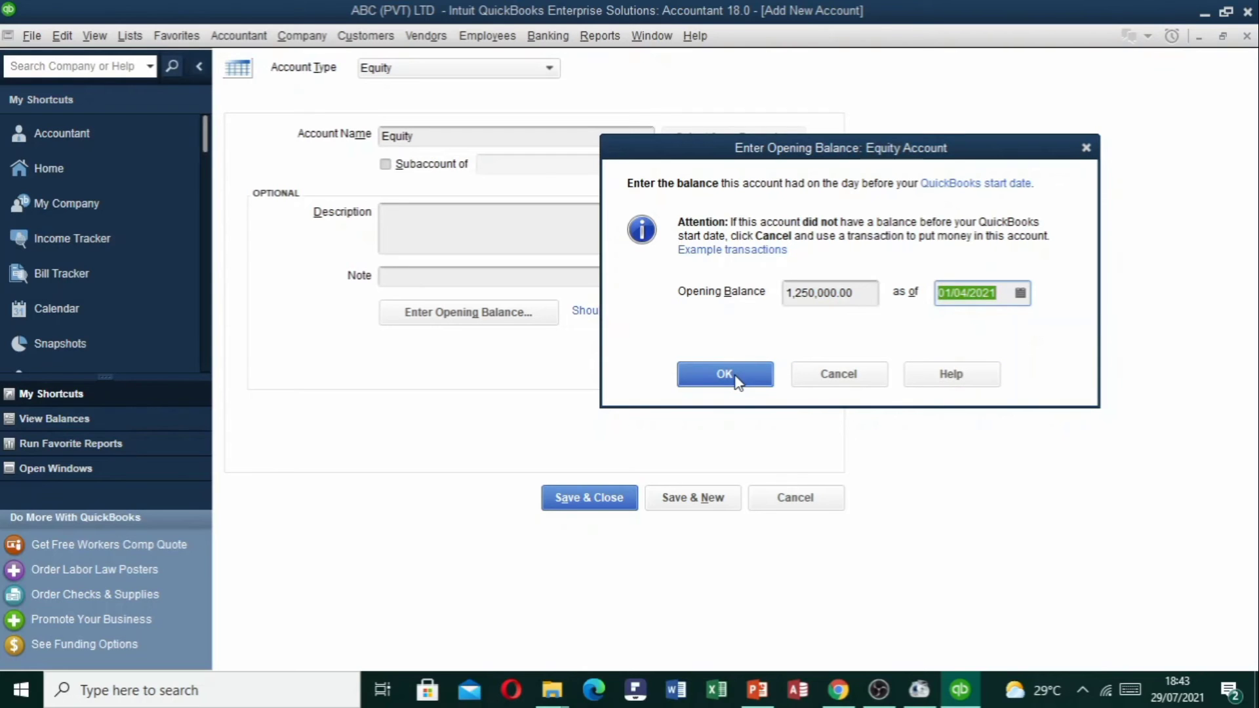
{"action": "left_click", "coordinate": [734, 377]}
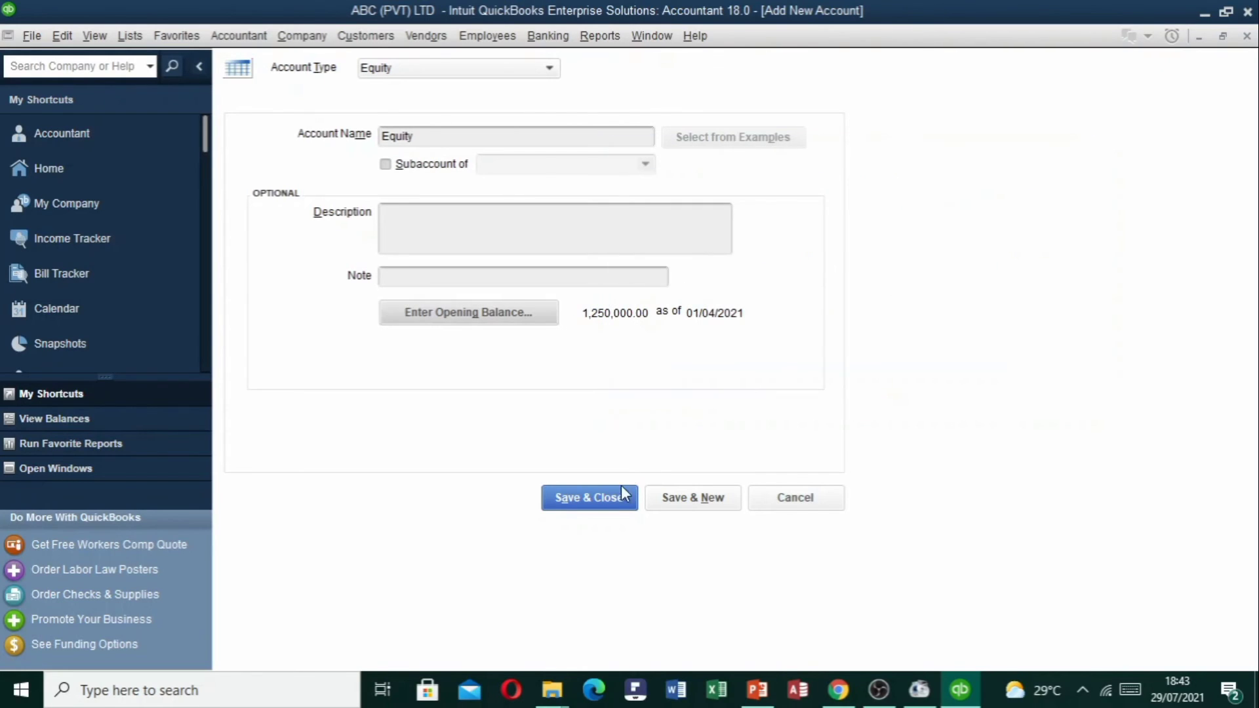
{"action": "left_click", "coordinate": [604, 501]}
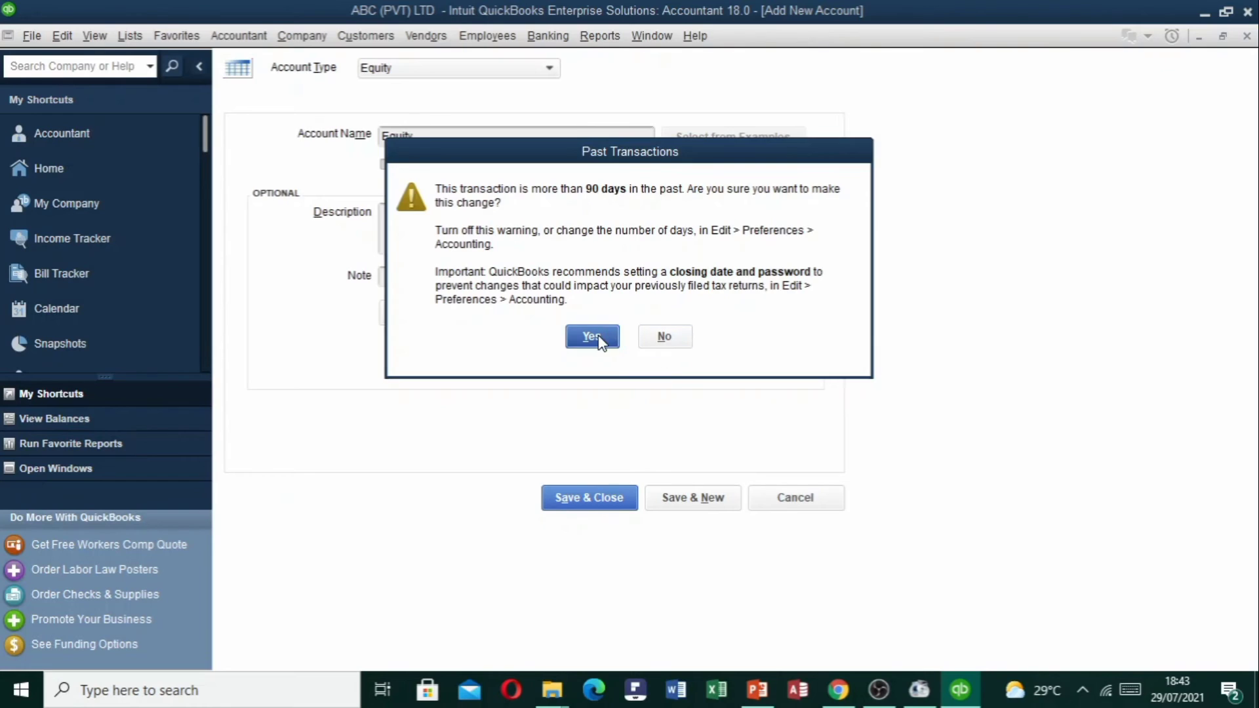
{"action": "left_click", "coordinate": [597, 337]}
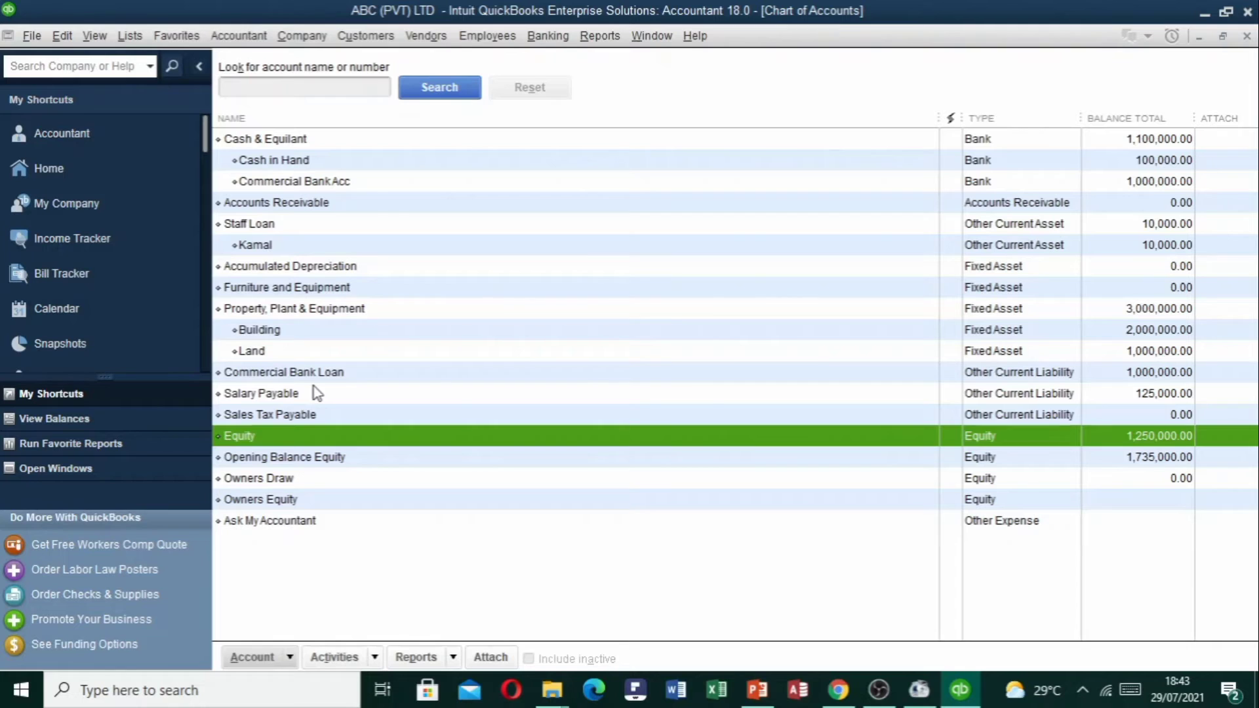
Start another new account, switching between Income and Expense before settling on Income.
{"action": "left_click", "coordinate": [288, 657]}
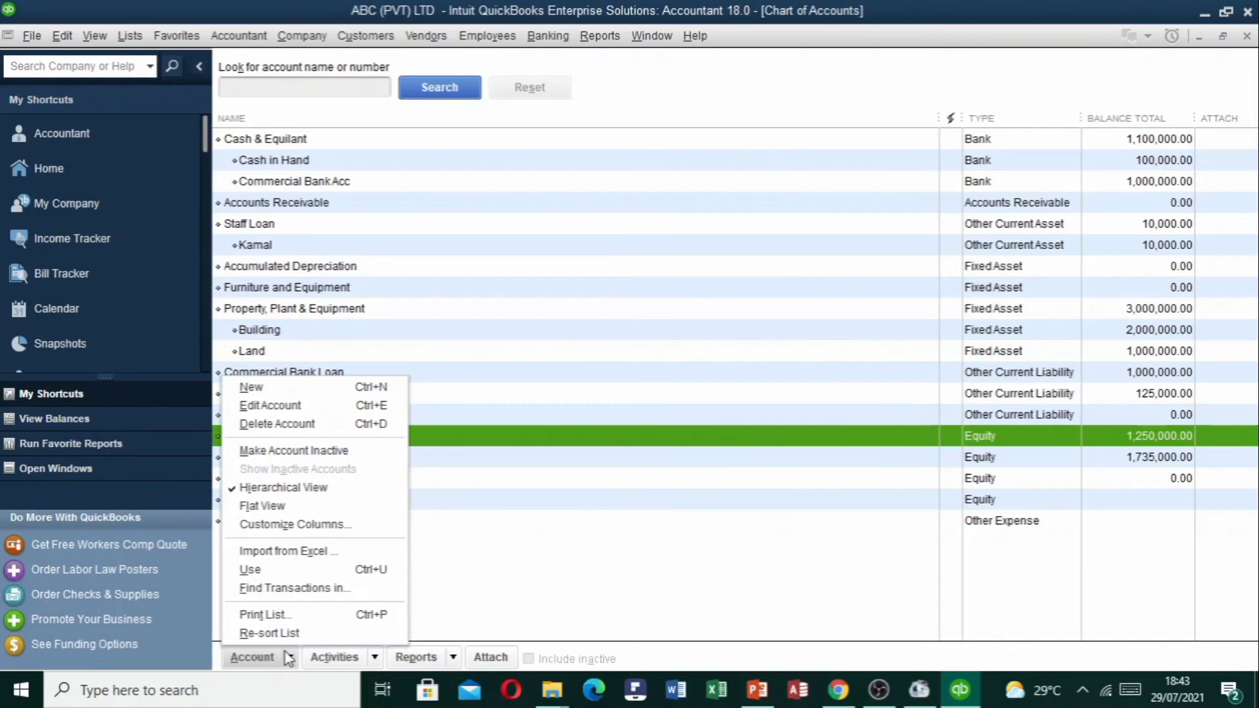
{"action": "left_click", "coordinate": [341, 387]}
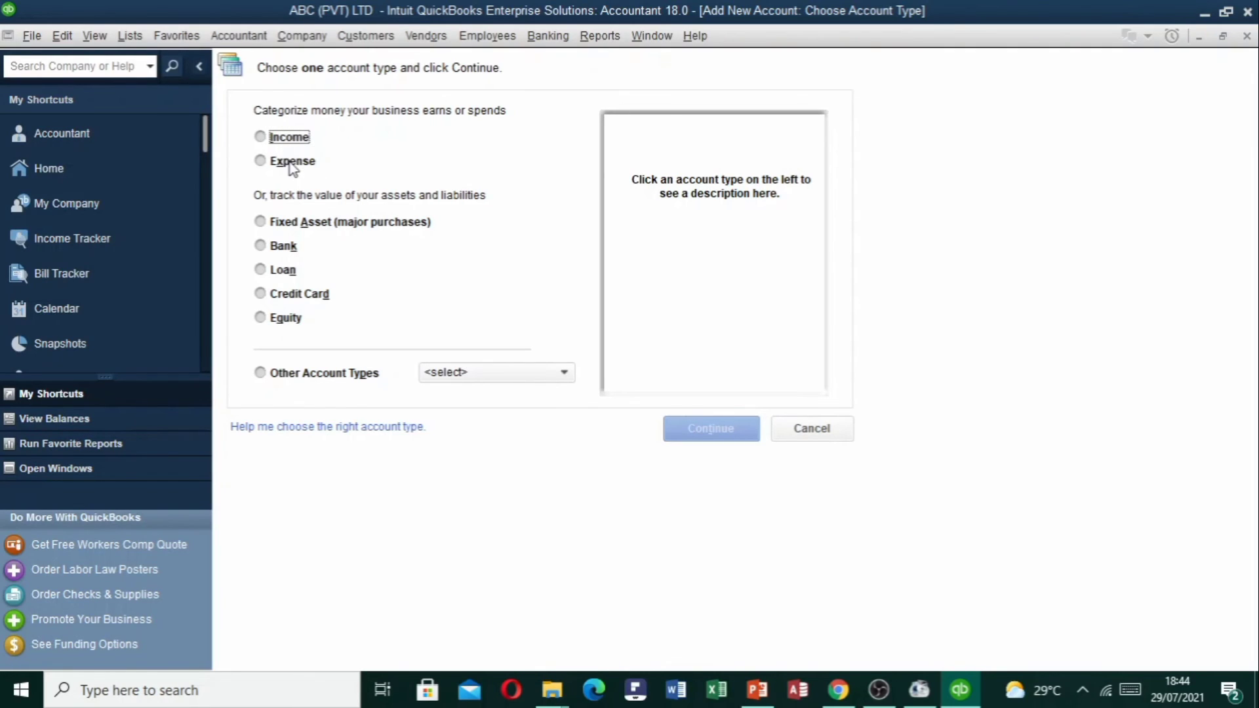
{"action": "left_click", "coordinate": [260, 138]}
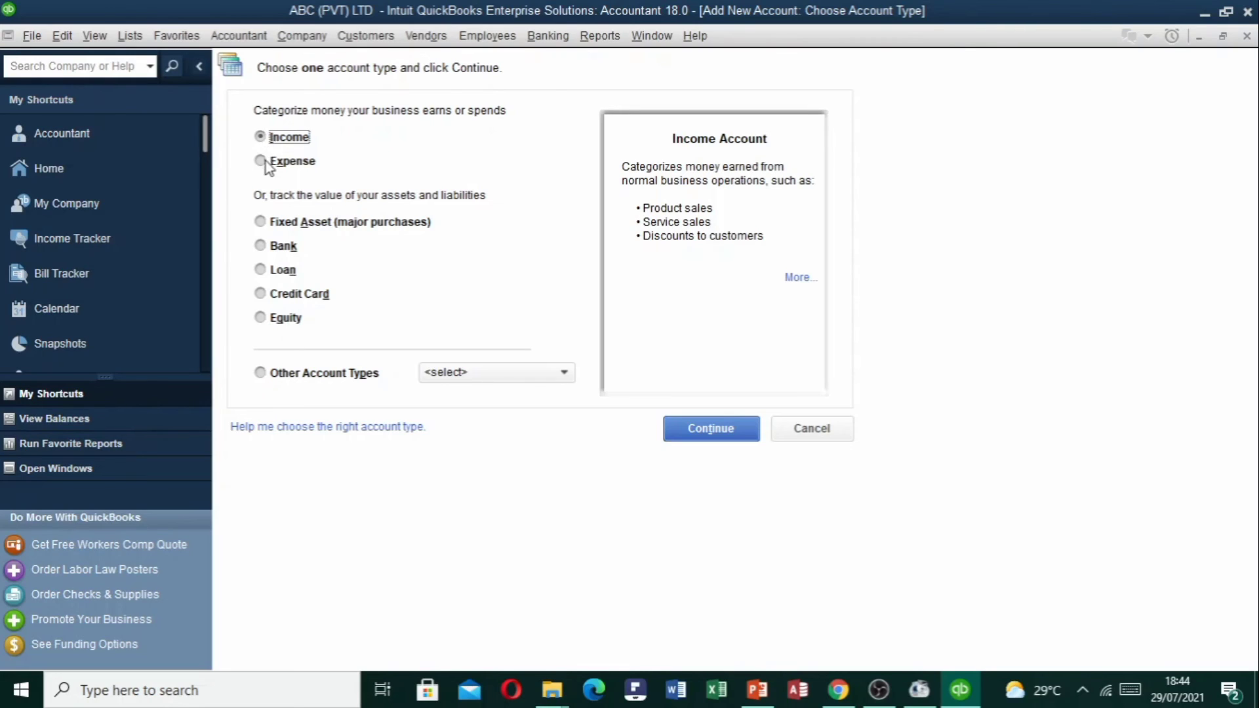
{"action": "left_click", "coordinate": [263, 162]}
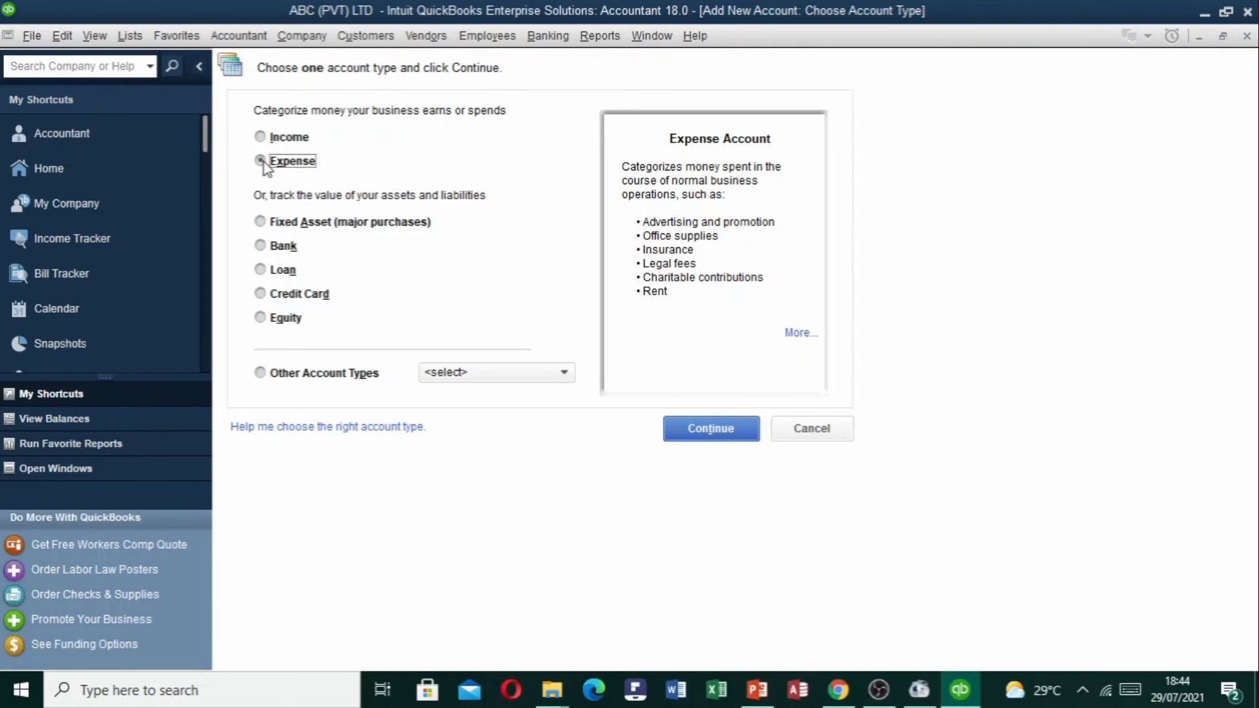
{"action": "left_click", "coordinate": [261, 139]}
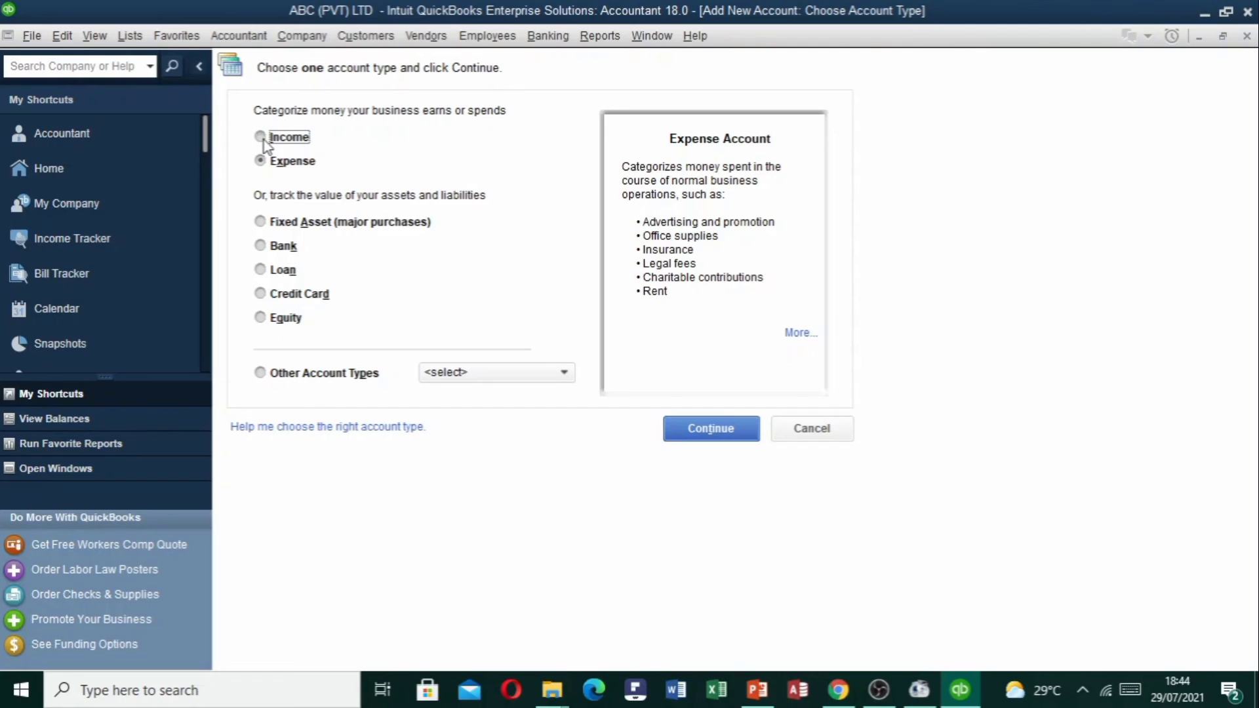
{"action": "left_click", "coordinate": [265, 163]}
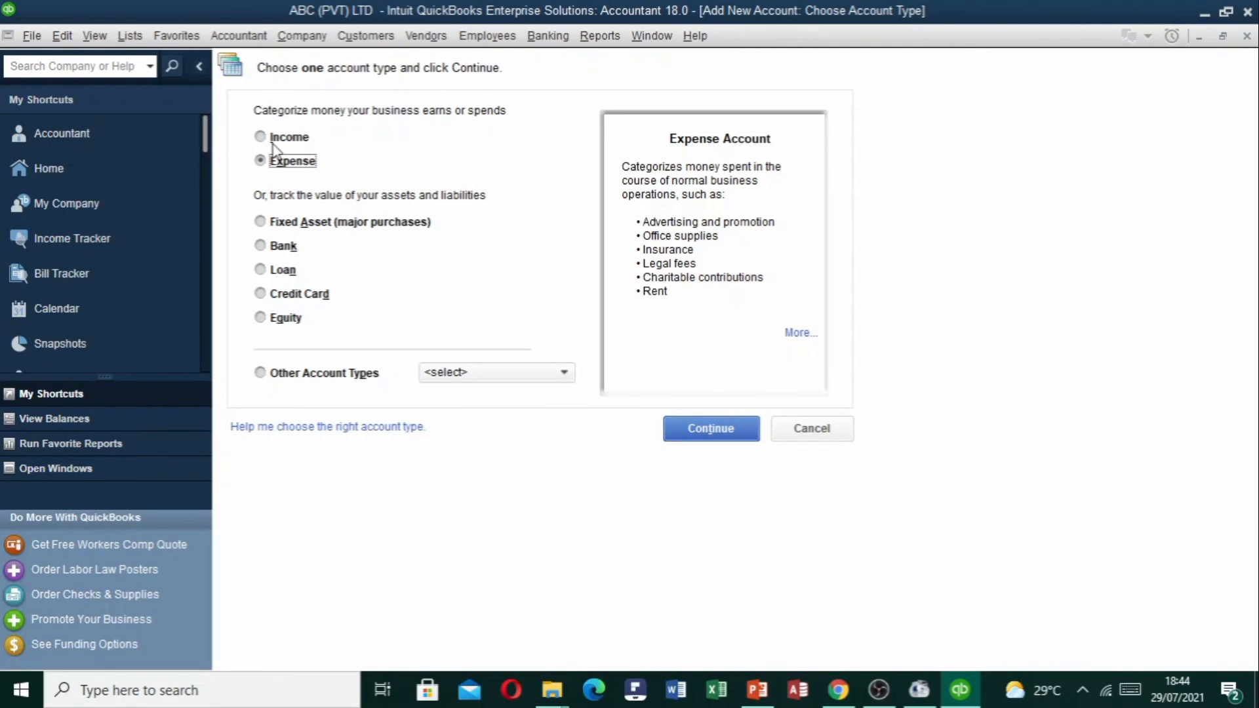
{"action": "left_click", "coordinate": [274, 141]}
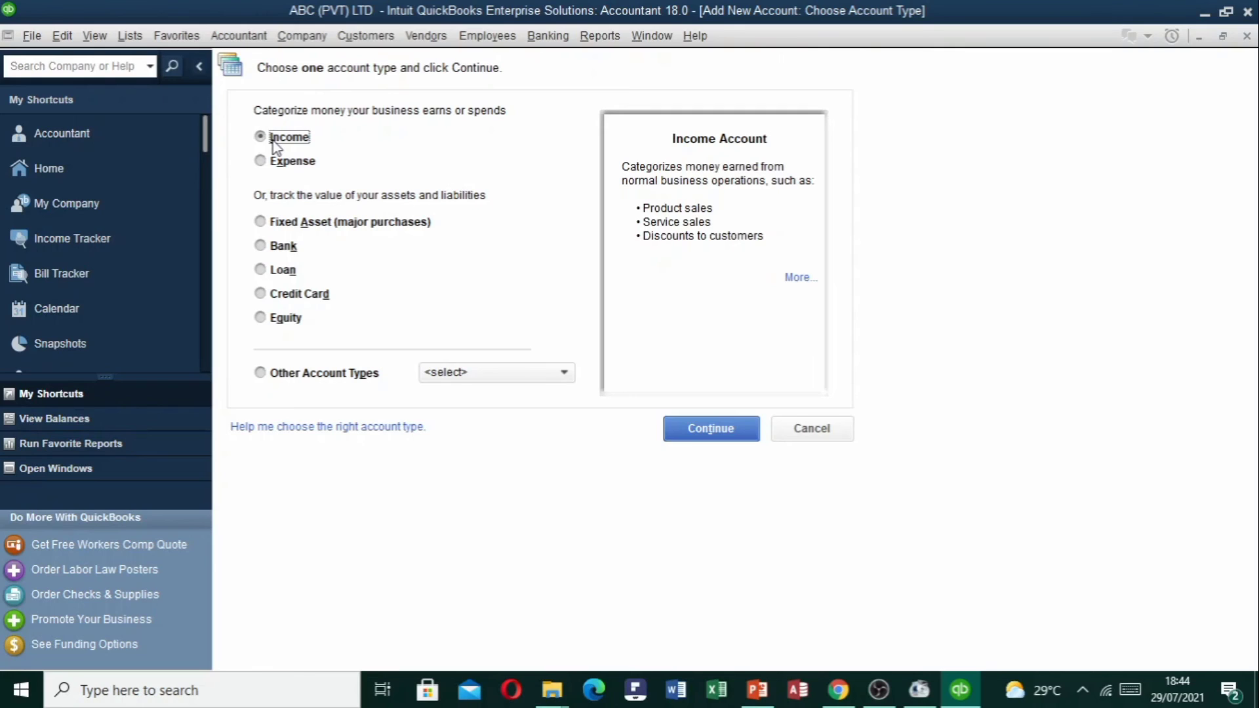
{"action": "left_click", "coordinate": [679, 424]}
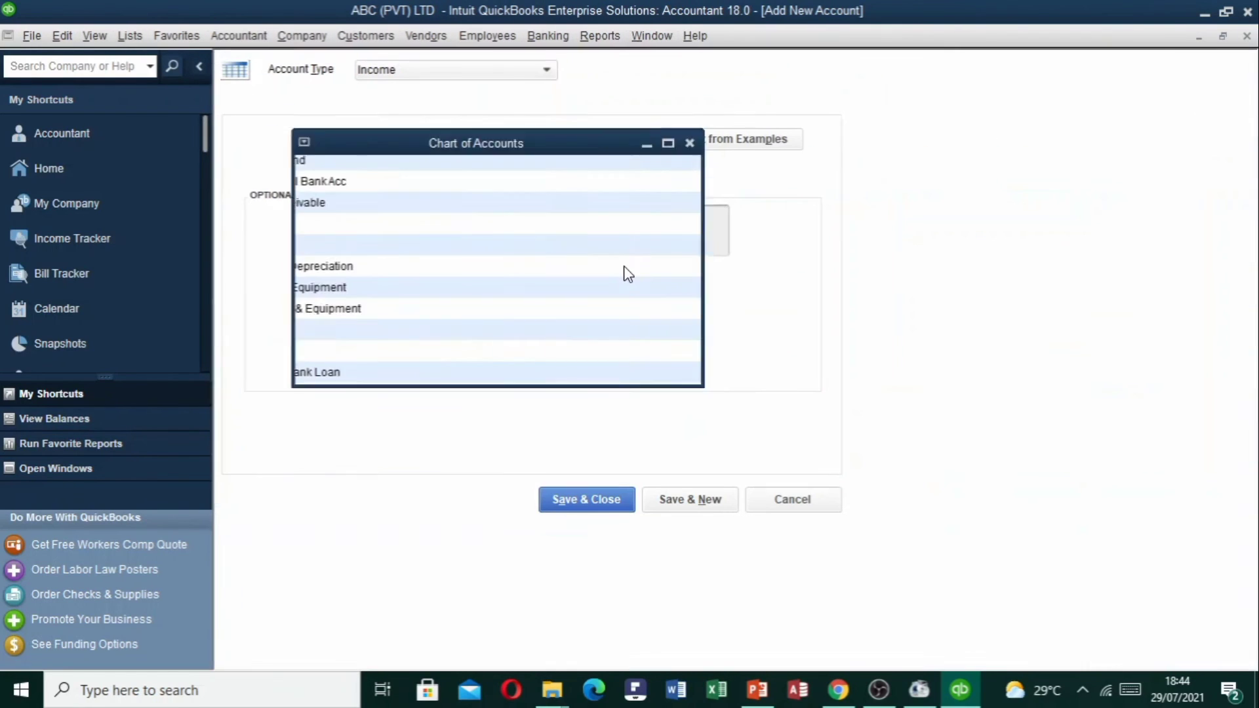
Name the new income account 'Baby Care Item Sales'.
{"action": "type", "text": "Sales"}
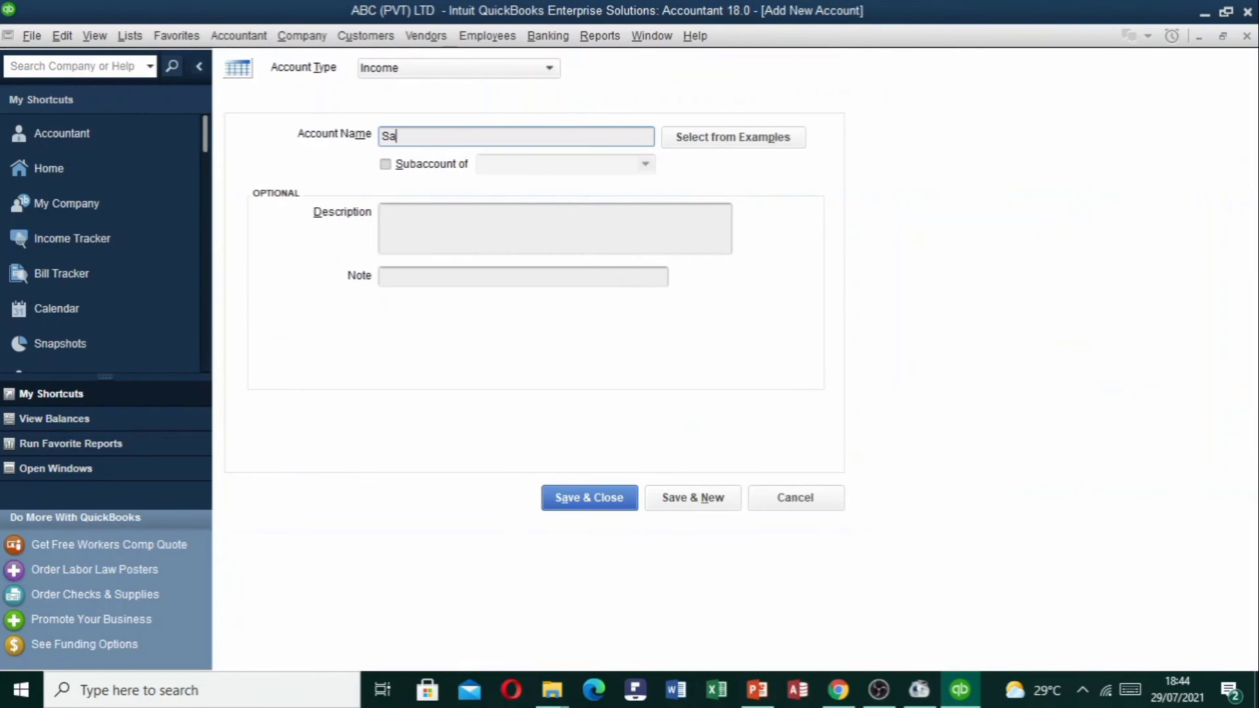
{"action": "key", "text": "BackSpace"}
{"action": "key", "text": "BackSpace"}
{"action": "key", "text": "BackSpace"}
{"action": "key", "text": "BackSpace"}
{"action": "key", "text": "BackSpace"}
{"action": "type", "text": "Baby Care Item Sales"}
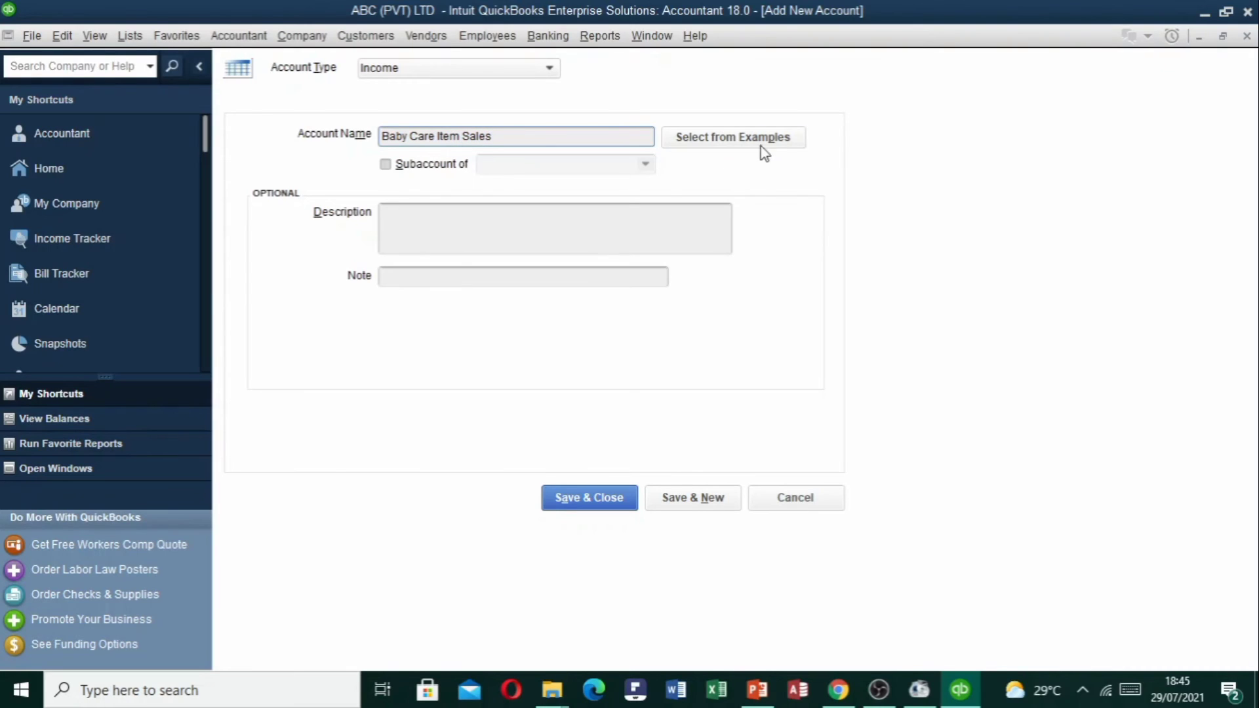
Make it a subaccount of Sales Income, setting up and saving that parent account.
{"action": "left_click", "coordinate": [387, 166]}
{"action": "left_click", "coordinate": [546, 170]}
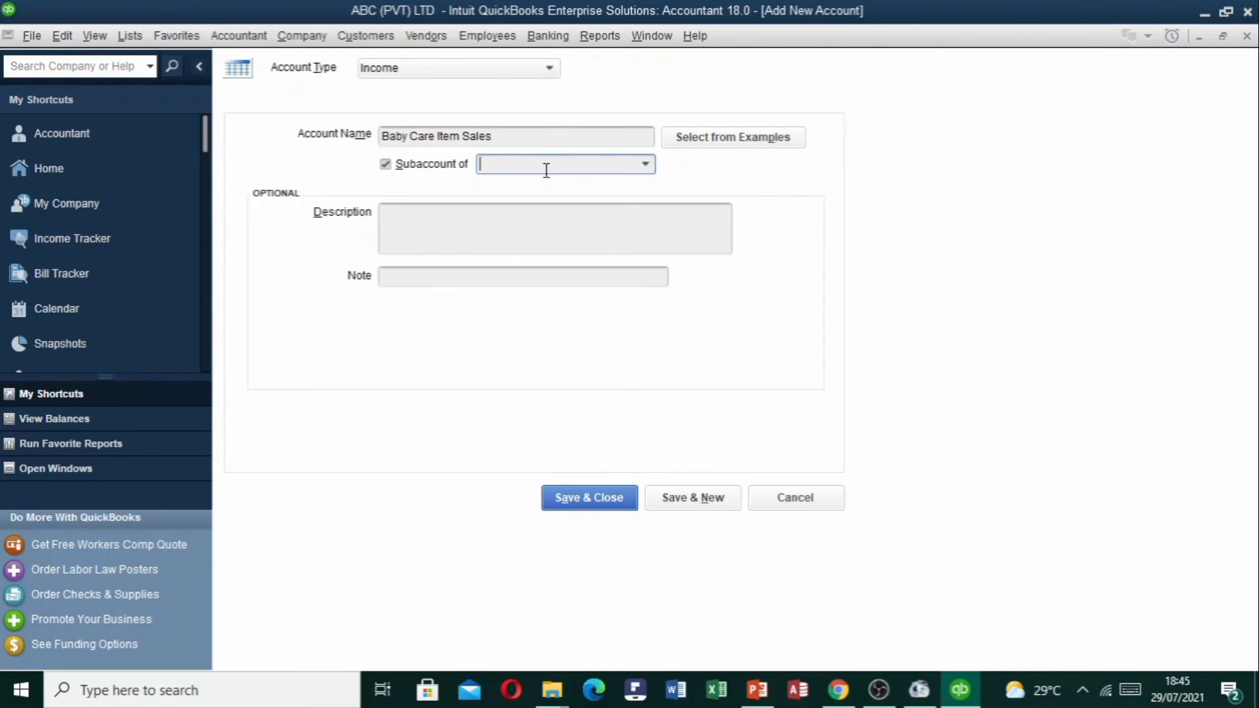
{"action": "type", "text": "Sales Income"}
{"action": "key", "text": "Tab"}
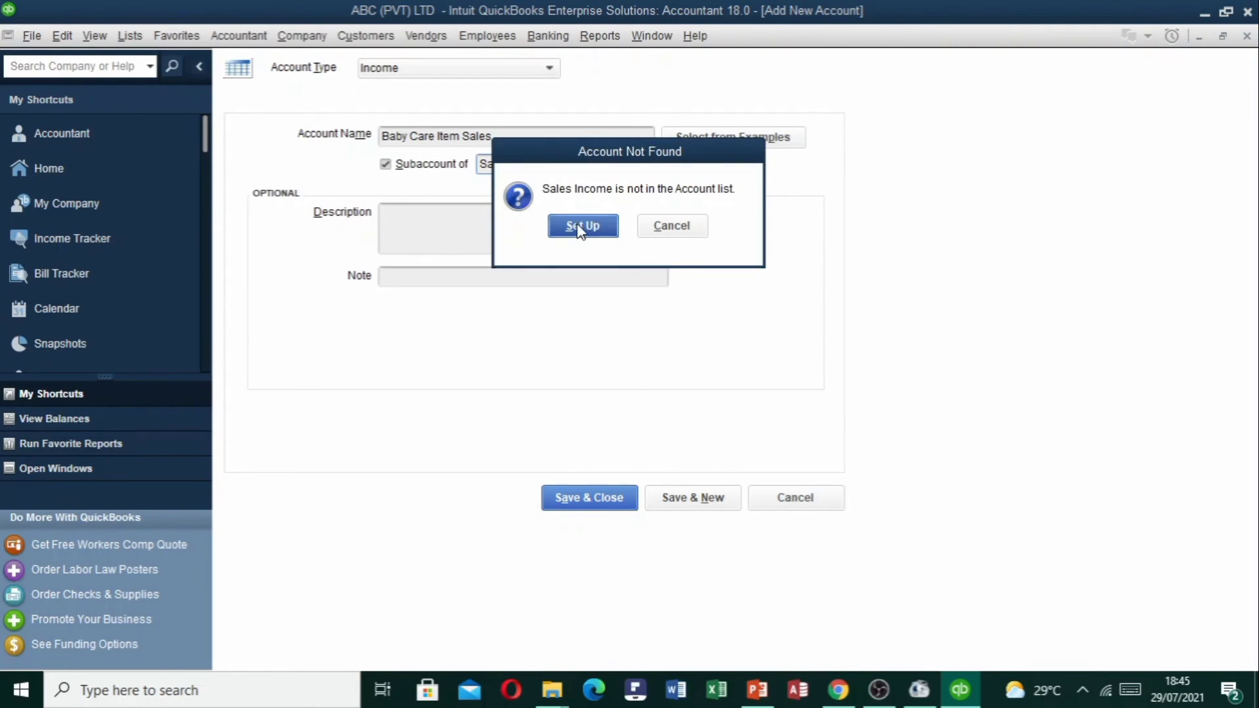
{"action": "left_click", "coordinate": [580, 226]}
{"action": "left_click", "coordinate": [871, 528]}
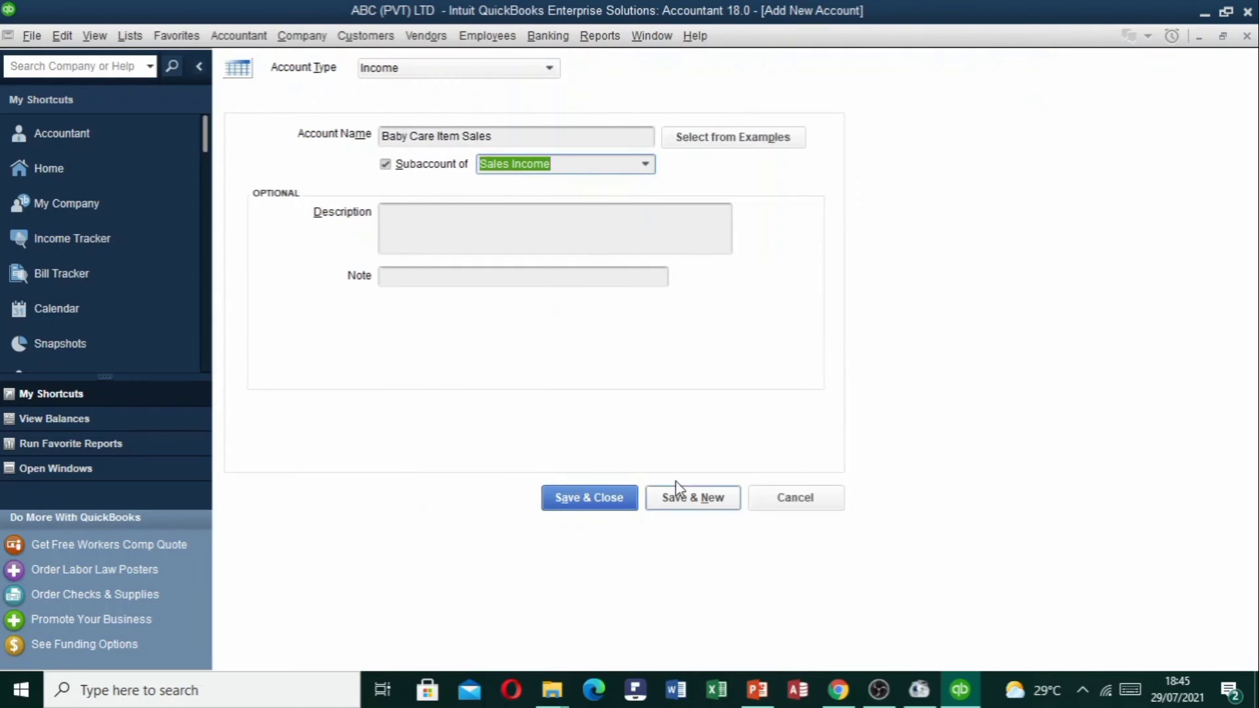
{"action": "left_click", "coordinate": [457, 220]}
{"action": "left_click", "coordinate": [445, 282]}
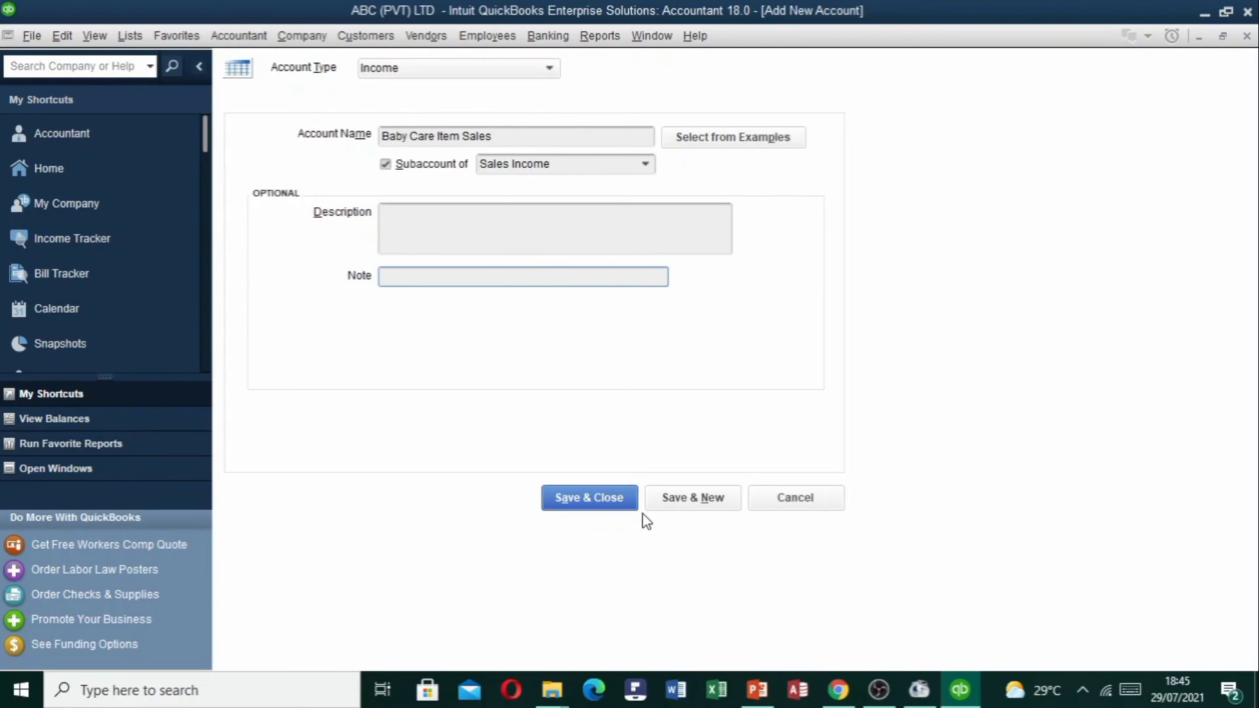
Save Baby Care Item Sales and start a new Other Income account.
{"action": "left_click", "coordinate": [609, 502]}
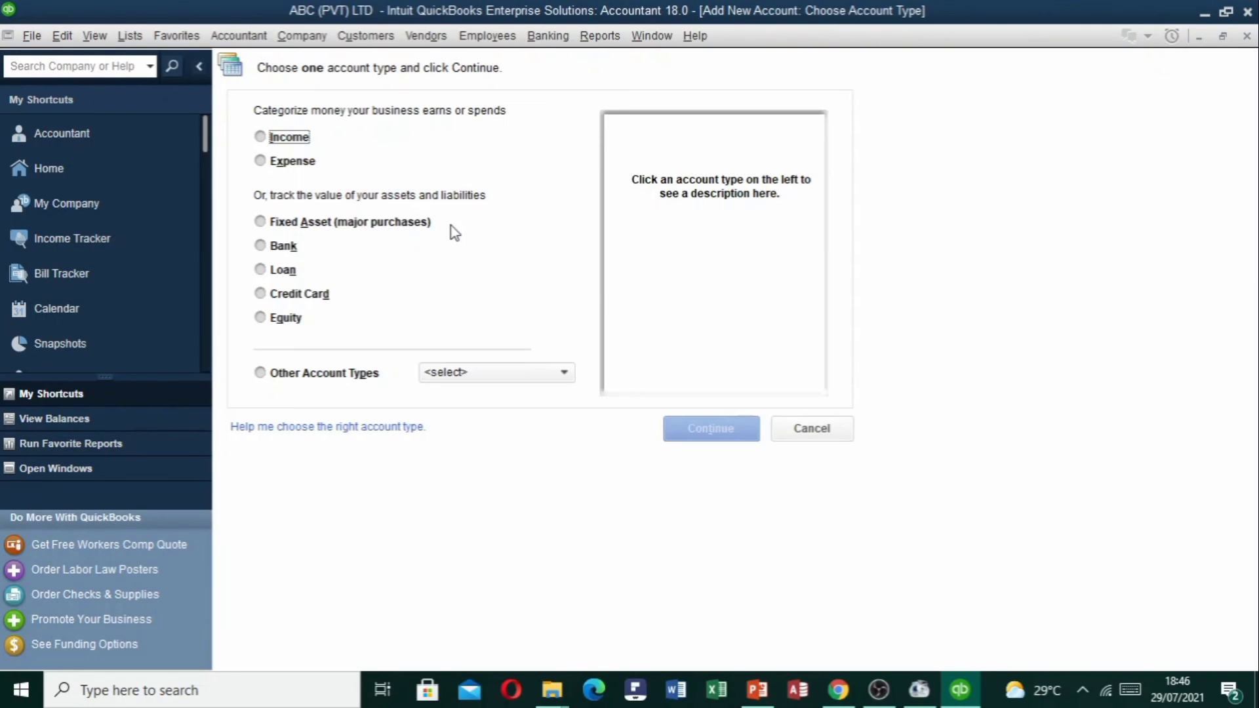
{"action": "left_click", "coordinate": [558, 371]}
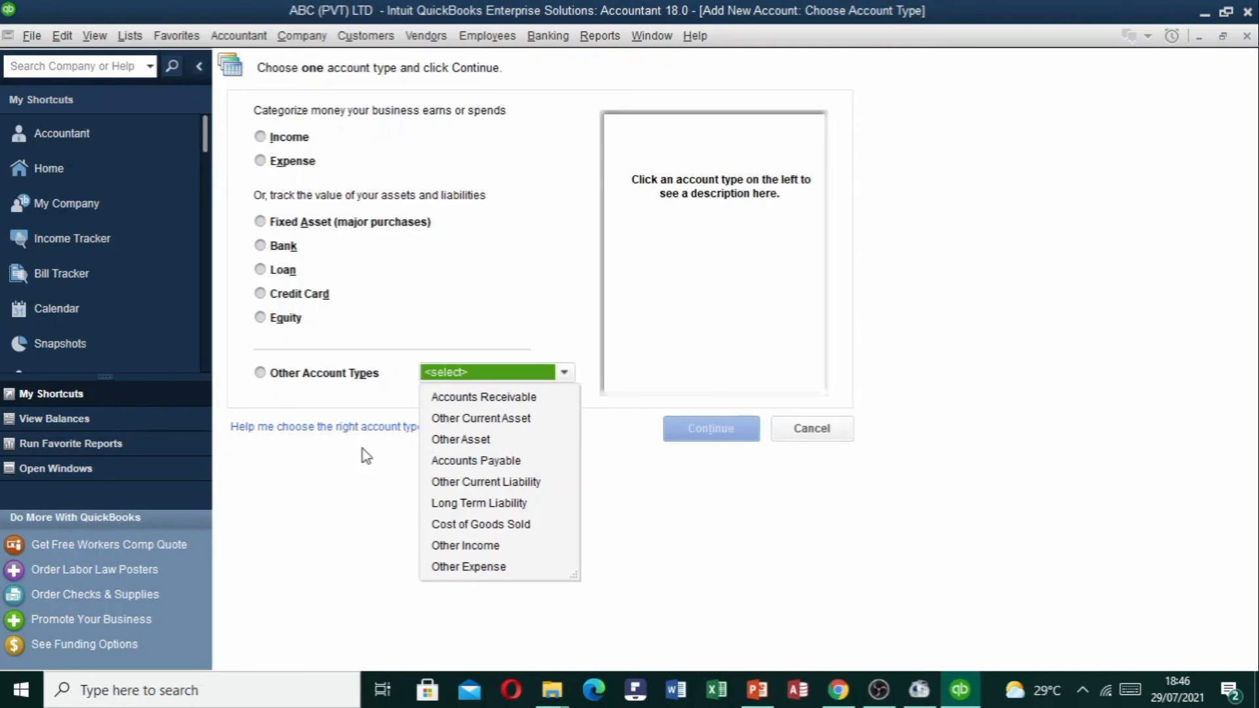
{"action": "left_click", "coordinate": [290, 372]}
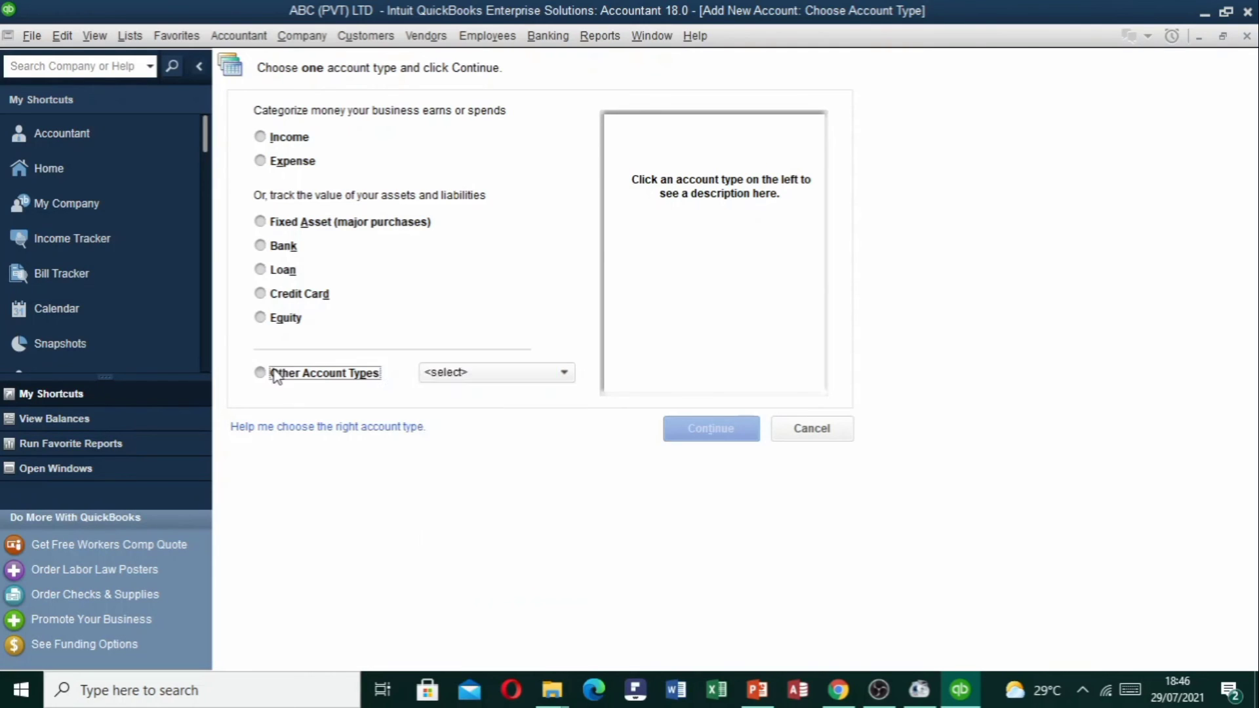
{"action": "left_click", "coordinate": [503, 369]}
{"action": "left_click", "coordinate": [503, 379]}
{"action": "left_click", "coordinate": [498, 546]}
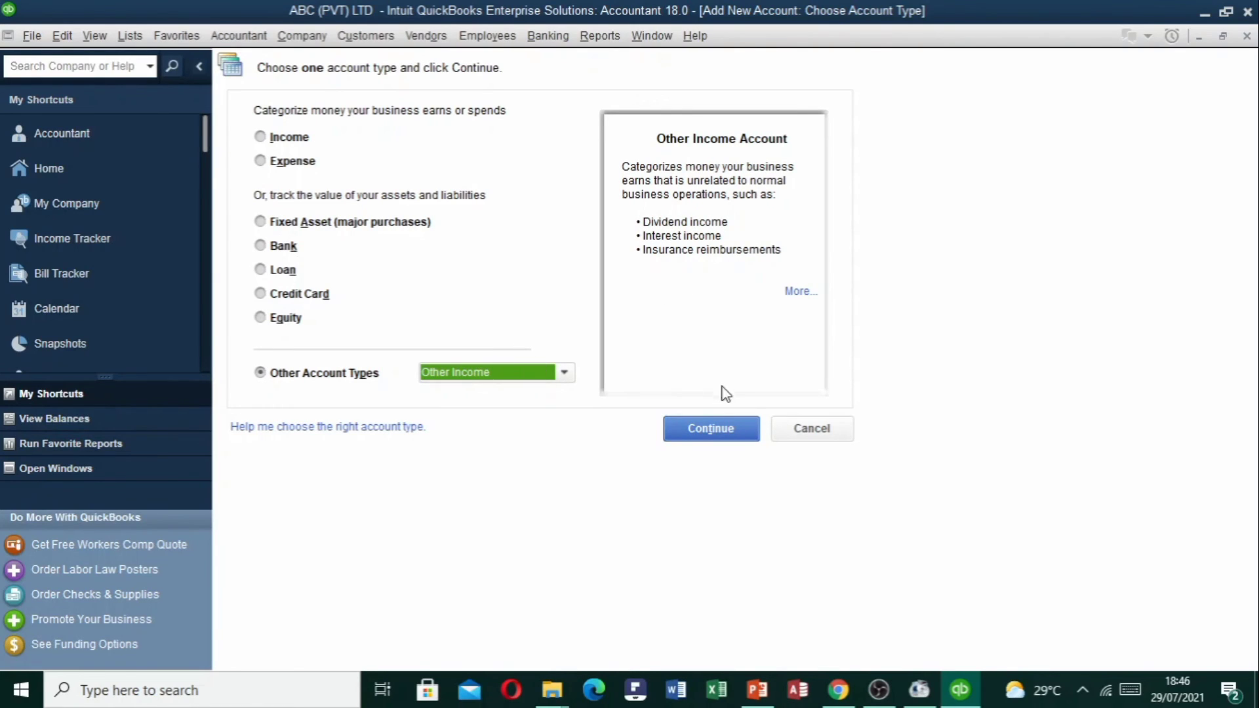
{"action": "left_click", "coordinate": [711, 428]}
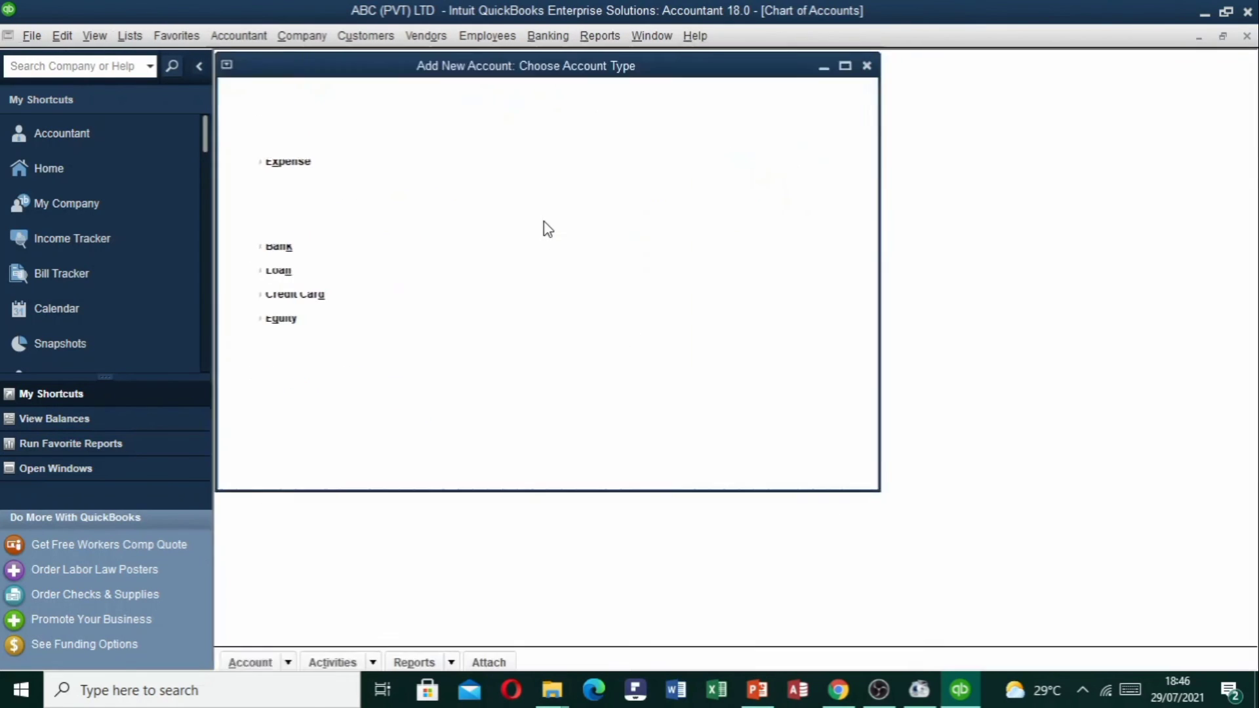
Name the Other Income account 'Intrest Income - Comericial', fixing typos.
{"action": "type", "text": "Intrest"}
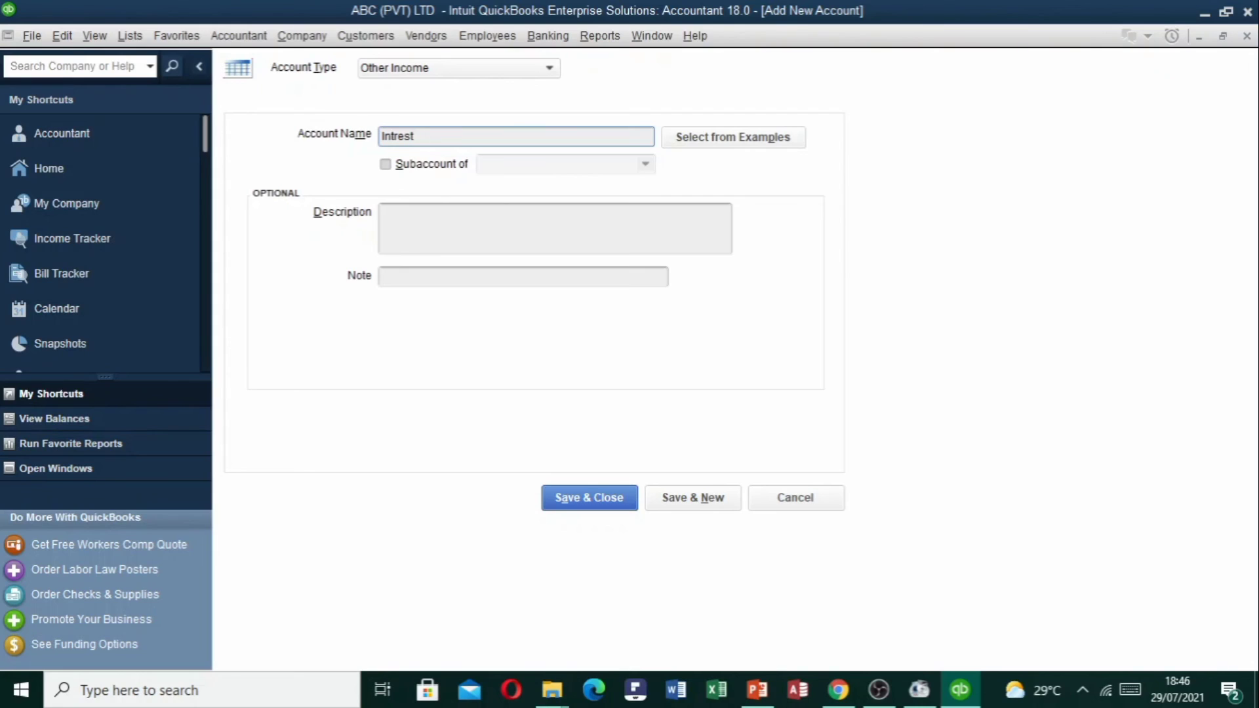
{"action": "type", "text": "Income"}
{"action": "type", "text": "- Comericiak"}
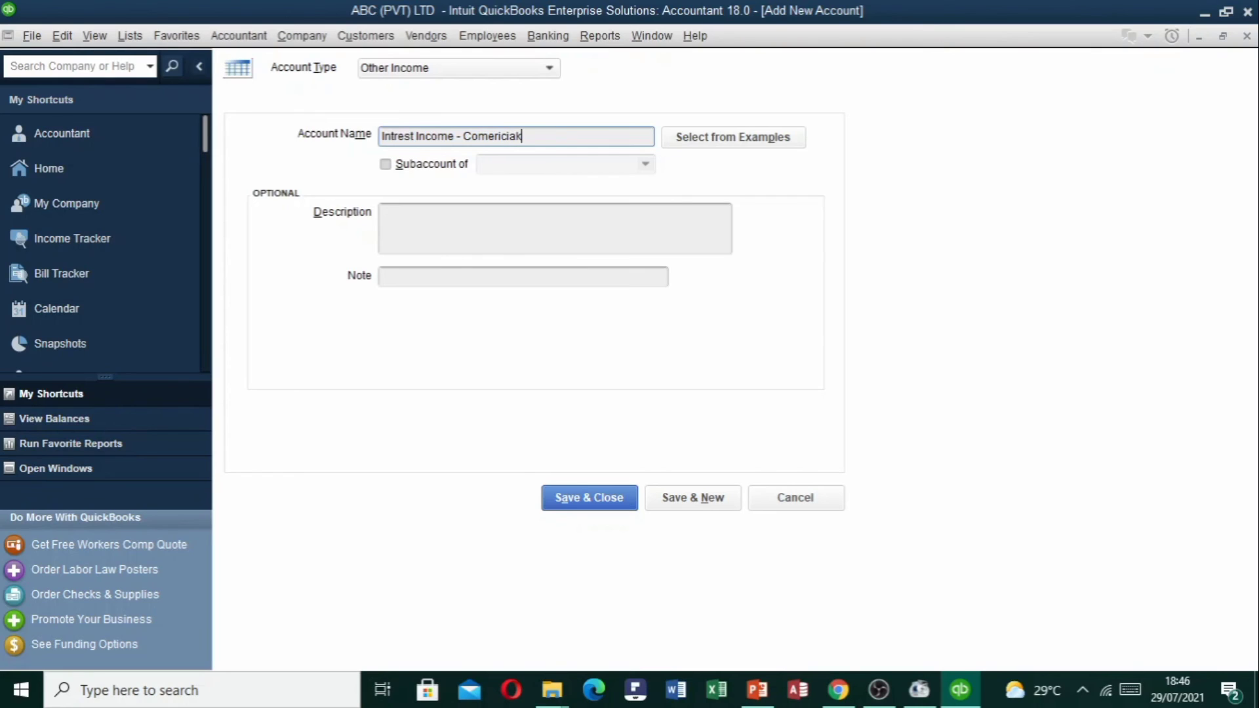
{"action": "key", "text": "BackSpace"}
{"action": "type", "text": "l Bnn"}
{"action": "key", "text": "BackSpace"}
{"action": "key", "text": "BackSpace"}
{"action": "key", "text": "BackSpace"}
{"action": "key", "text": "BackSpace"}
Save Intrest Income - Comericial and start another new account.
{"action": "left_click", "coordinate": [596, 497]}
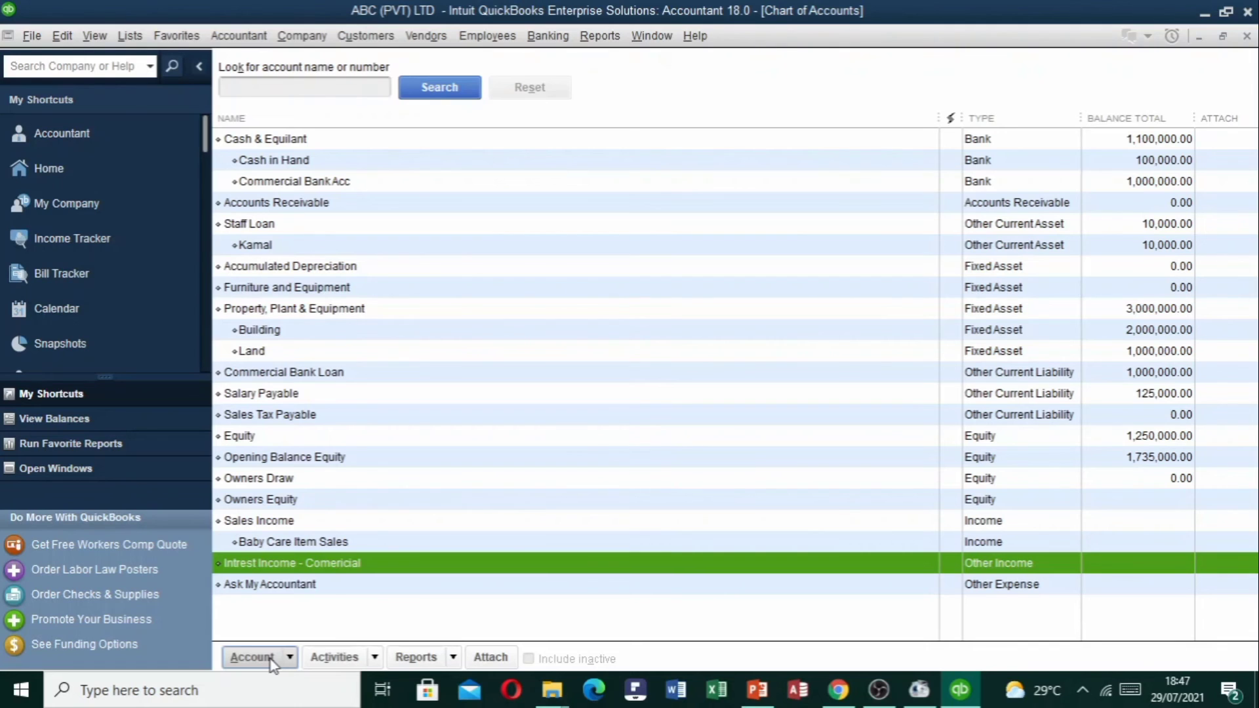
{"action": "left_click", "coordinate": [269, 658]}
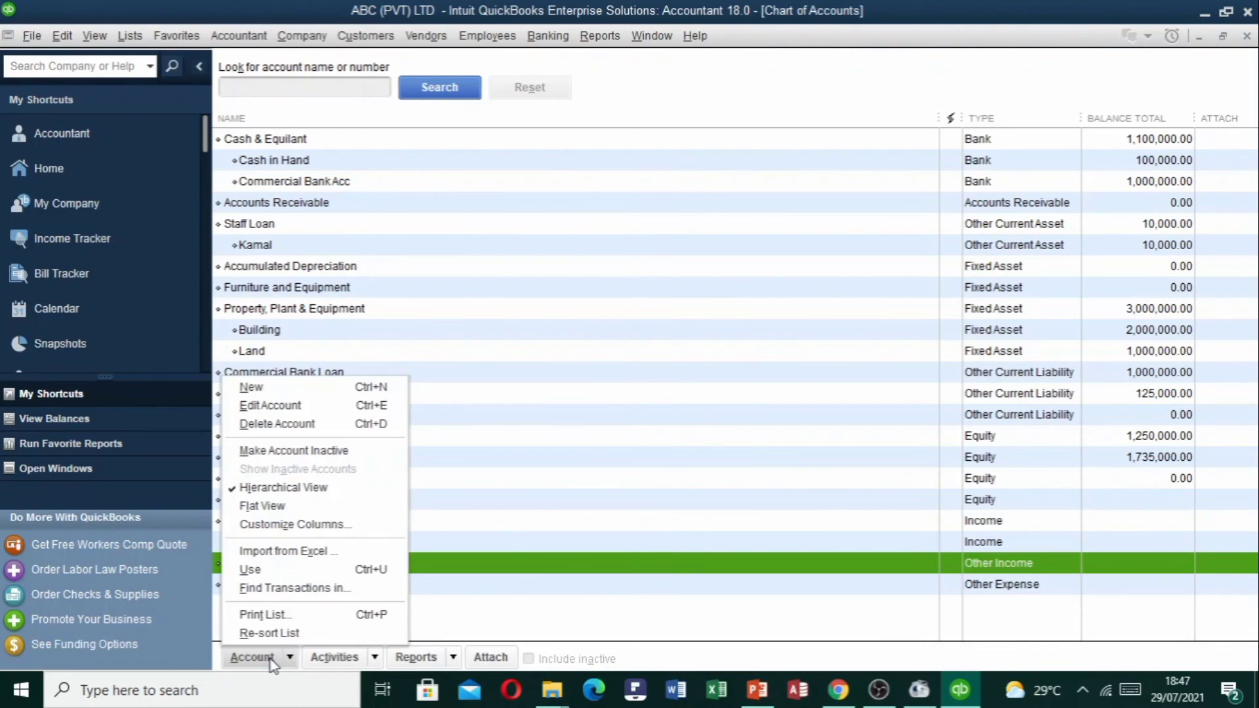
{"action": "left_click", "coordinate": [282, 393]}
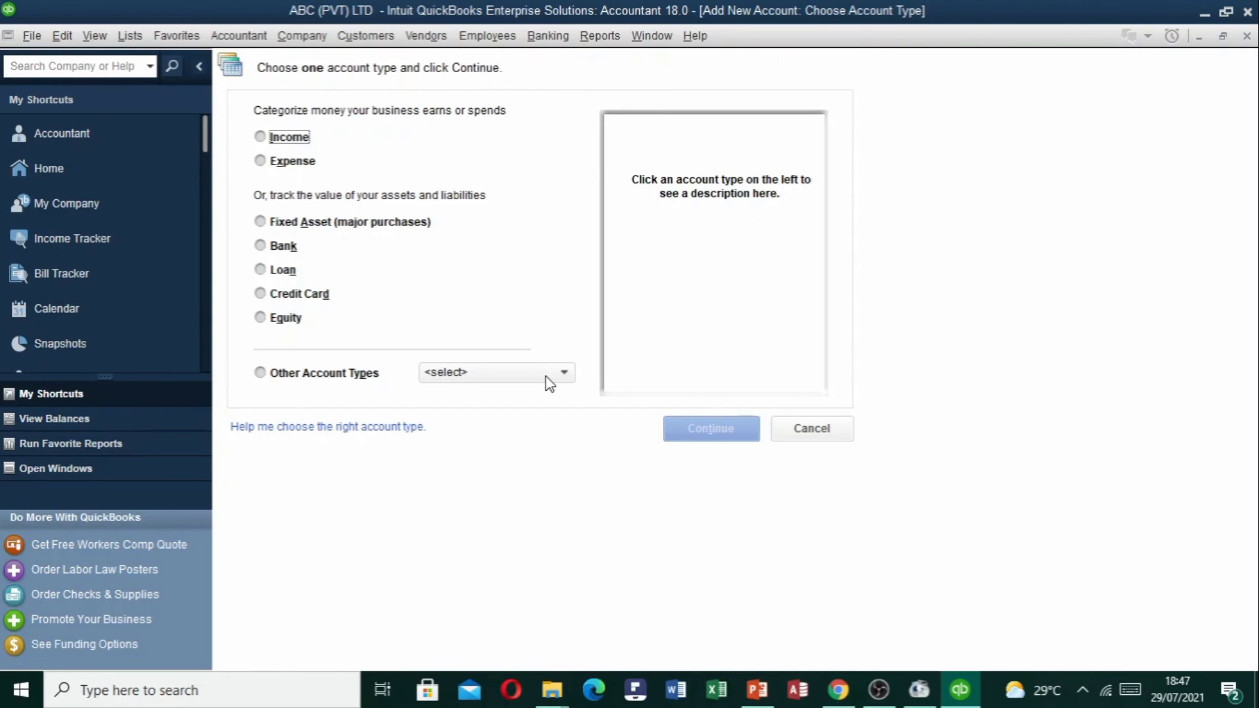
Choose Expense as the account type and name it 'Salary Expense'.
{"action": "left_click", "coordinate": [277, 162]}
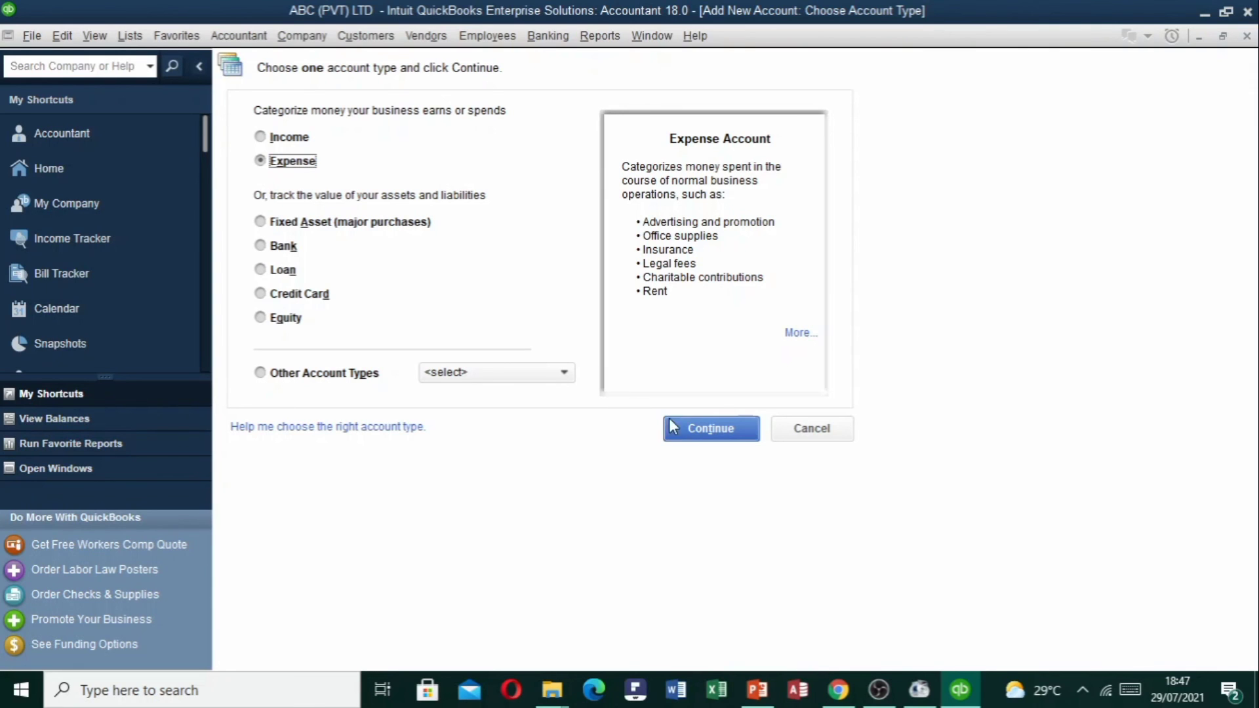
{"action": "left_click", "coordinate": [700, 430]}
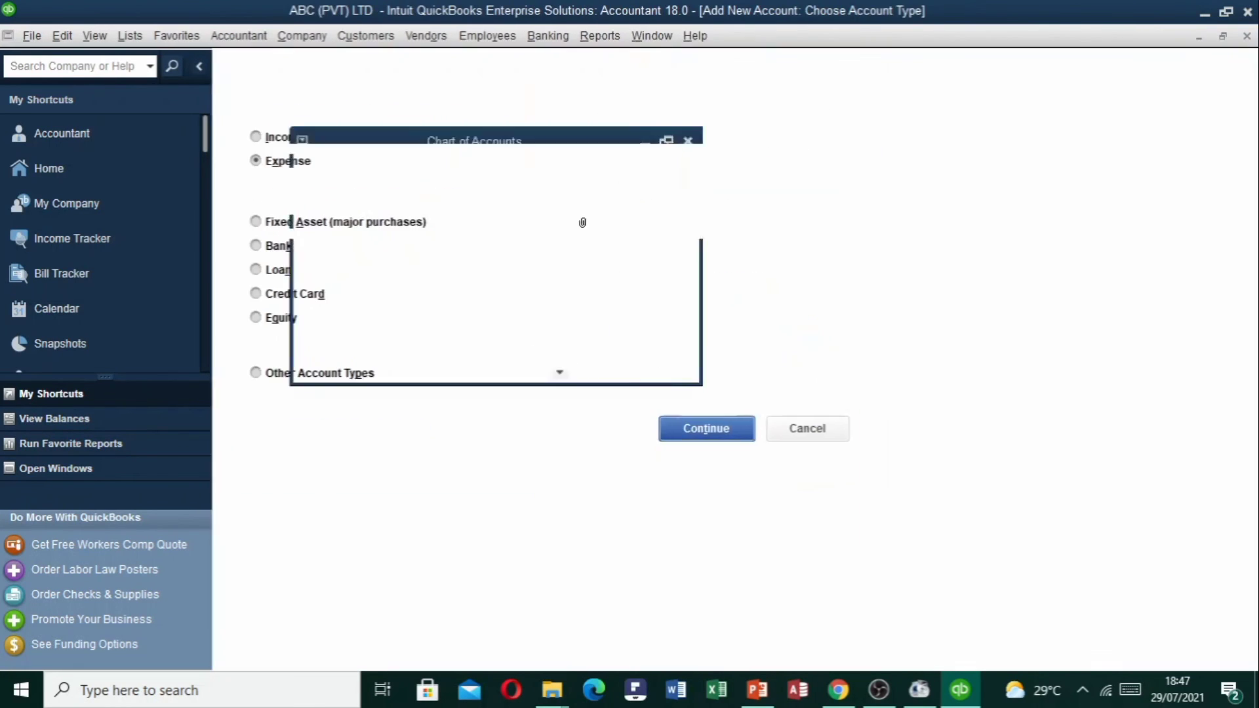
{"action": "type", "text": "Sala"}
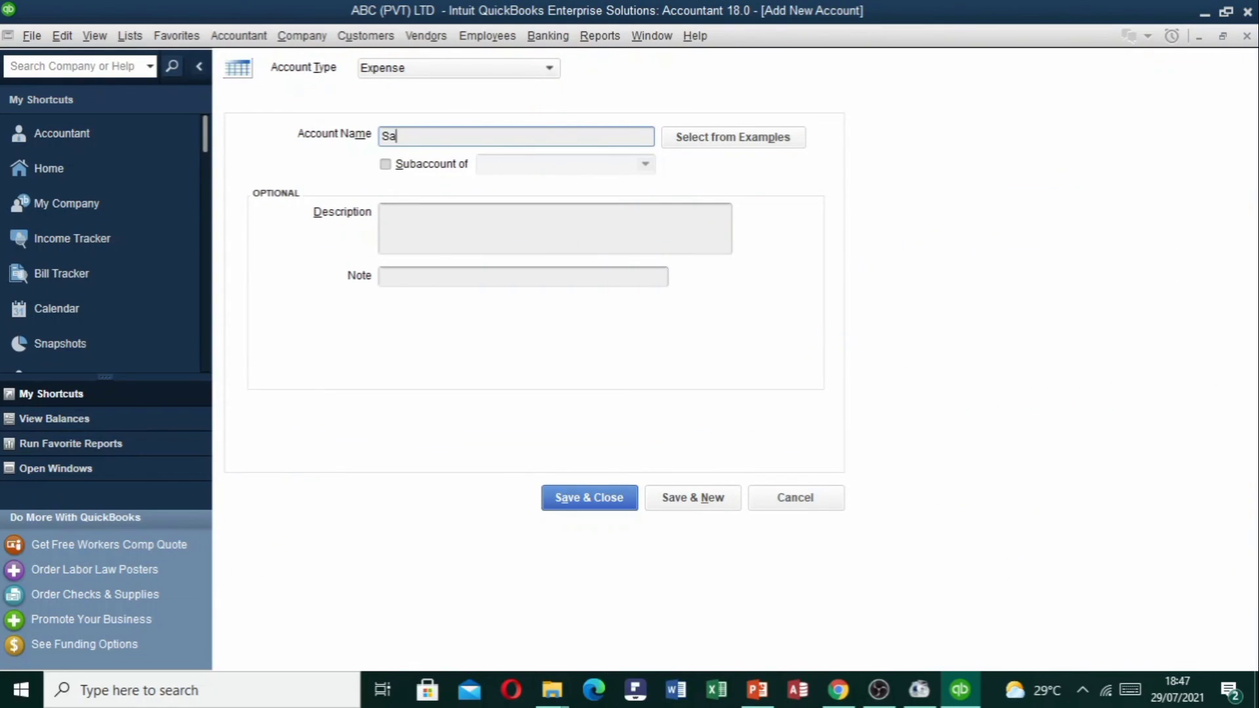
{"action": "type", "text": "ry Expense"}
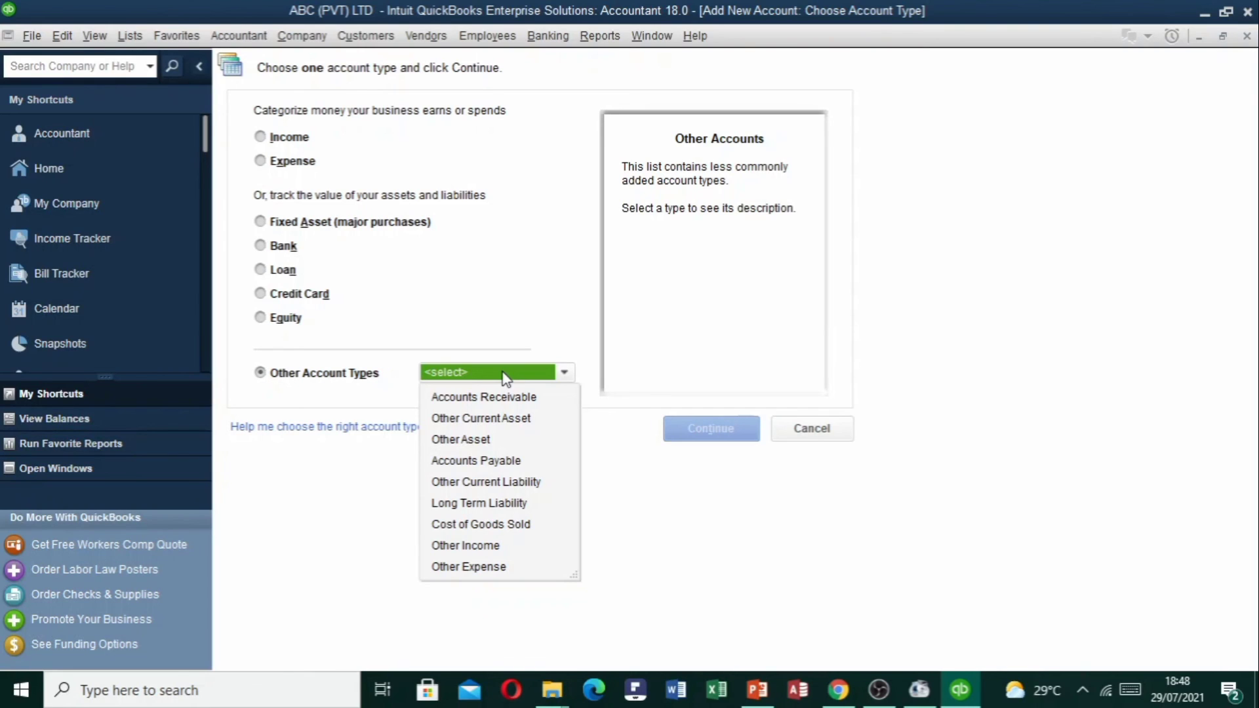
Add a Cost of Goods Sold account named 'Cost Goods Sold', then close the Chart of Accounts.
{"action": "left_click", "coordinate": [502, 525]}
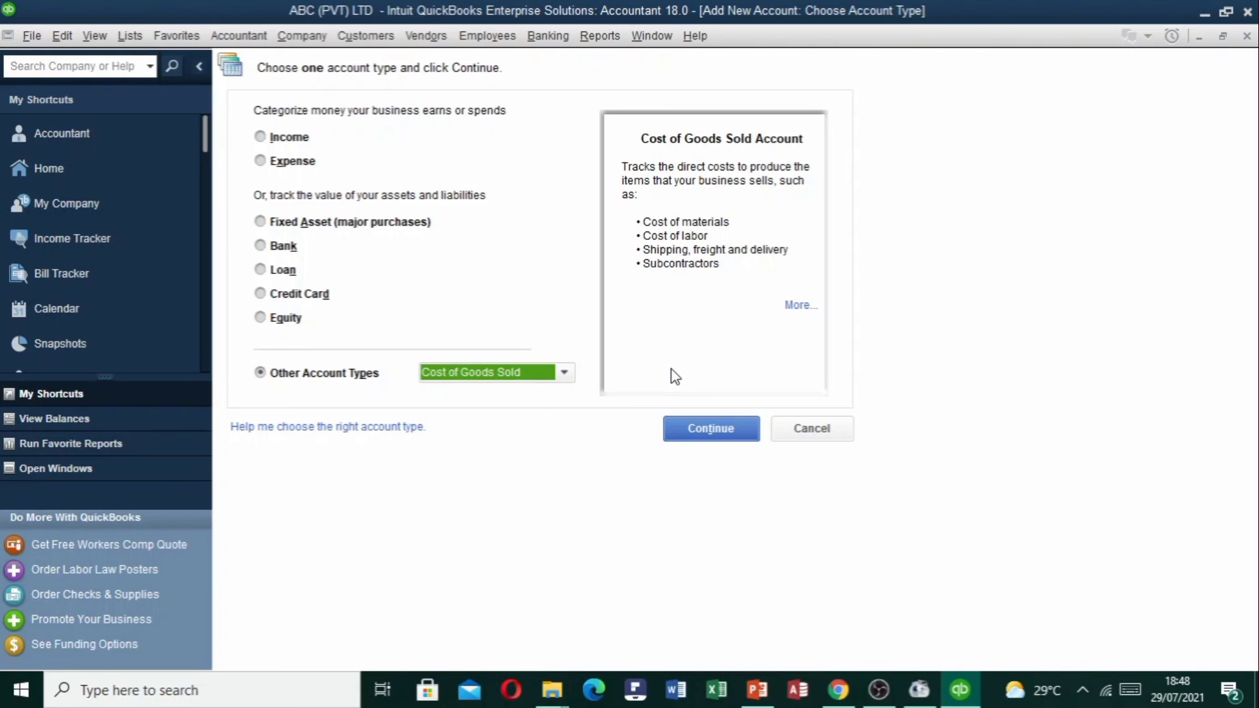
{"action": "left_click", "coordinate": [564, 372]}
{"action": "left_click", "coordinate": [564, 372]}
{"action": "left_click", "coordinate": [722, 430]}
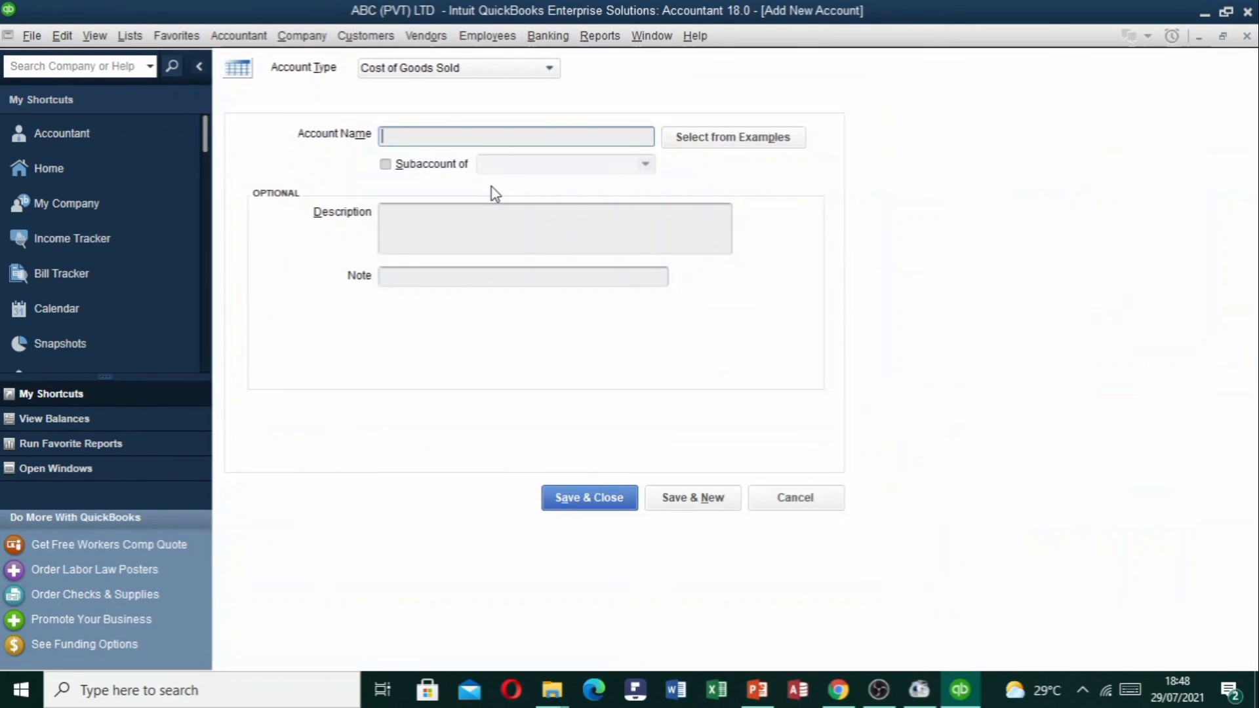
{"action": "type", "text": "Cost"}
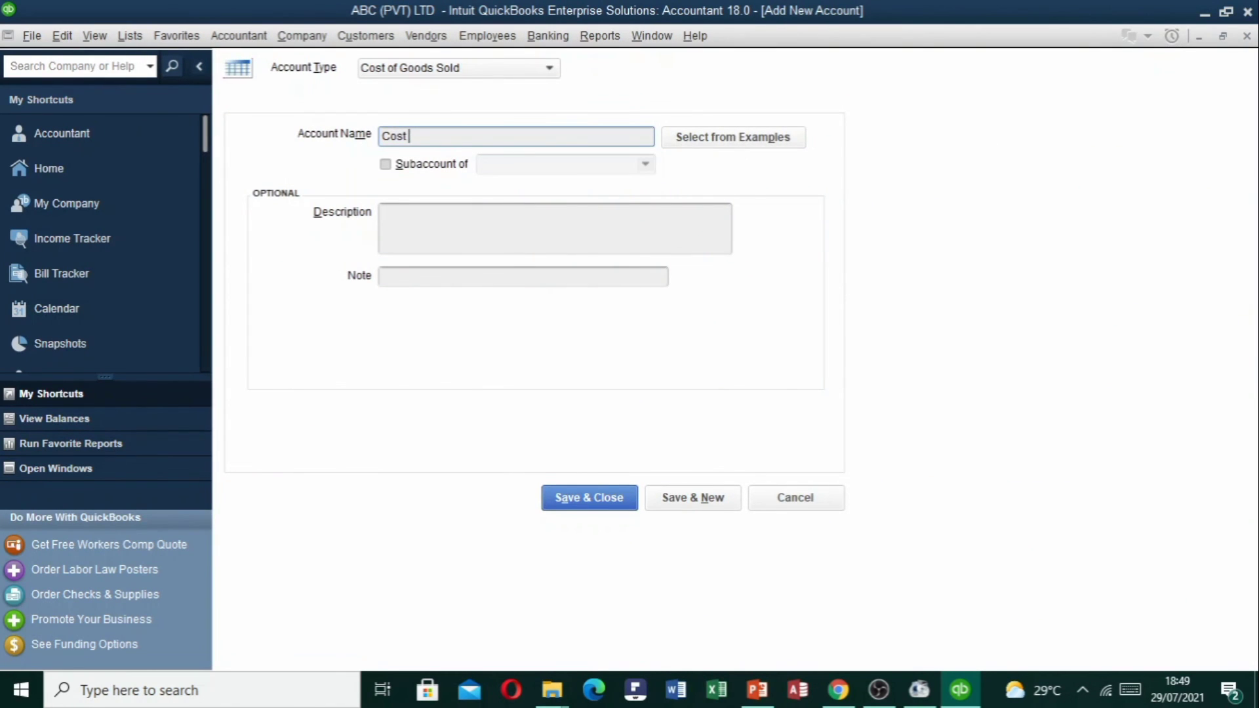
{"action": "type", "text": " Goods Sold"}
{"action": "left_click", "coordinate": [615, 498]}
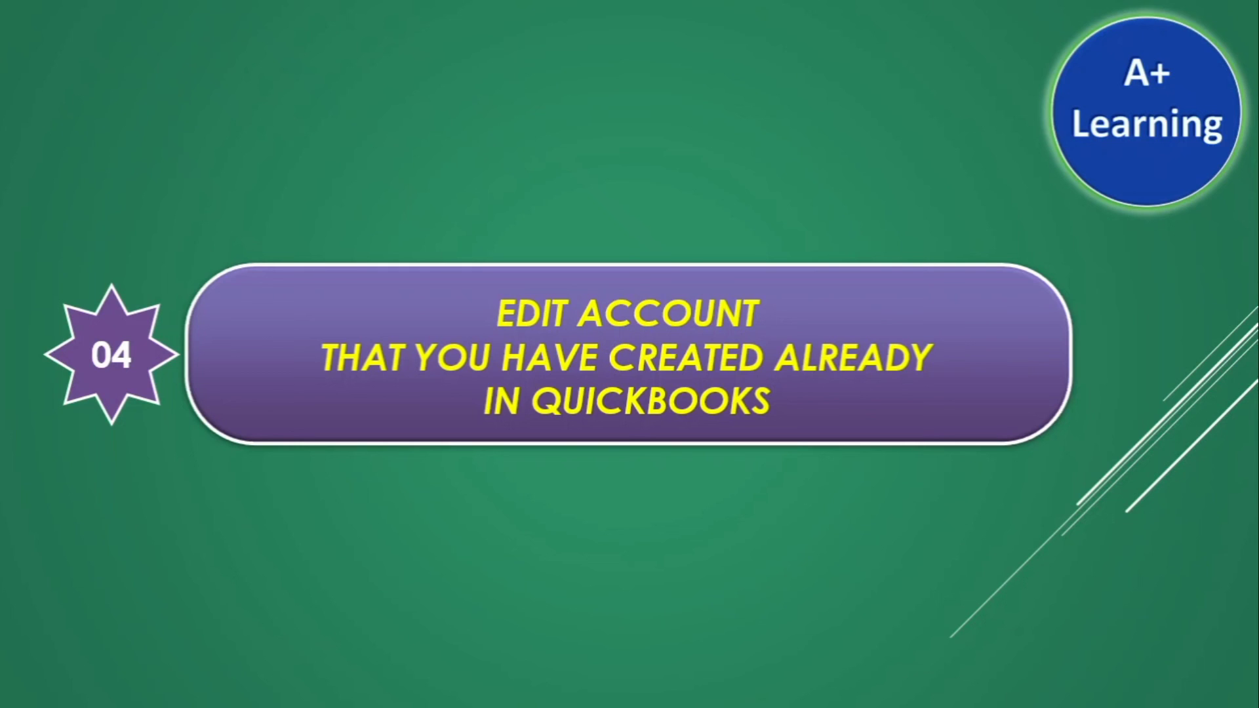
{"action": "key", "text": "Escape"}
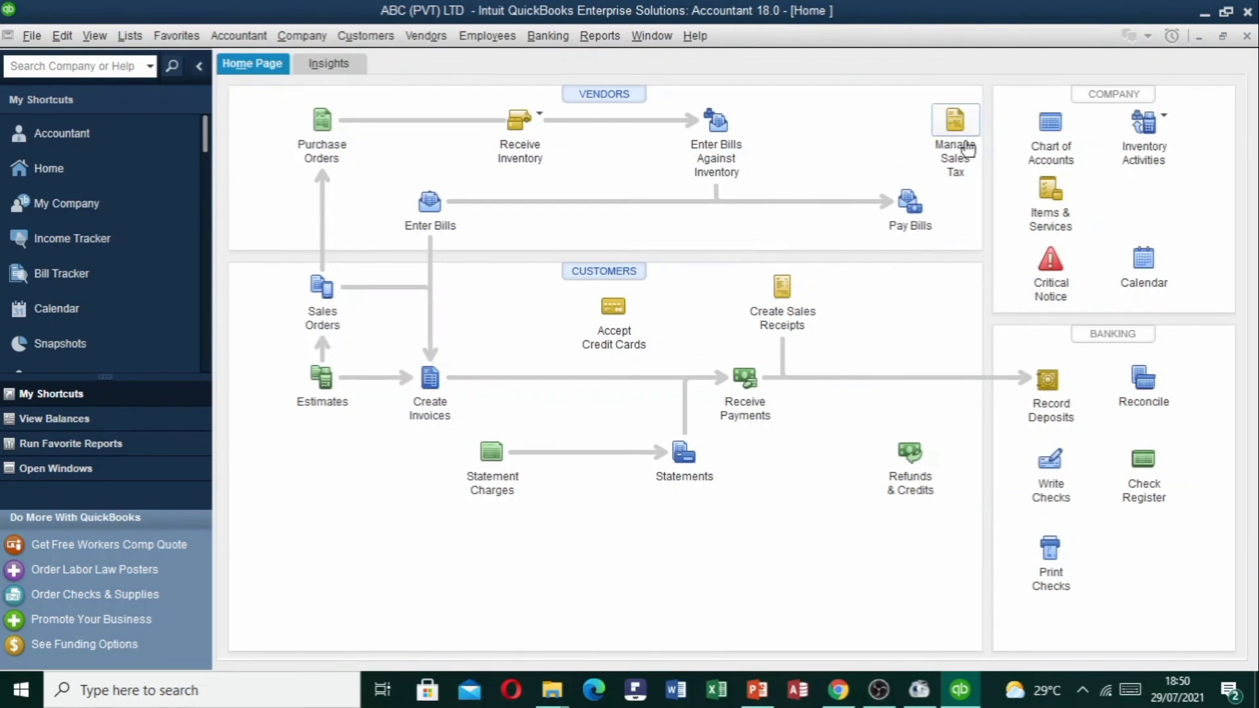
Edit the Cash in Hand account and open its register via Change Opening Balance.
{"action": "left_click", "coordinate": [1047, 120]}
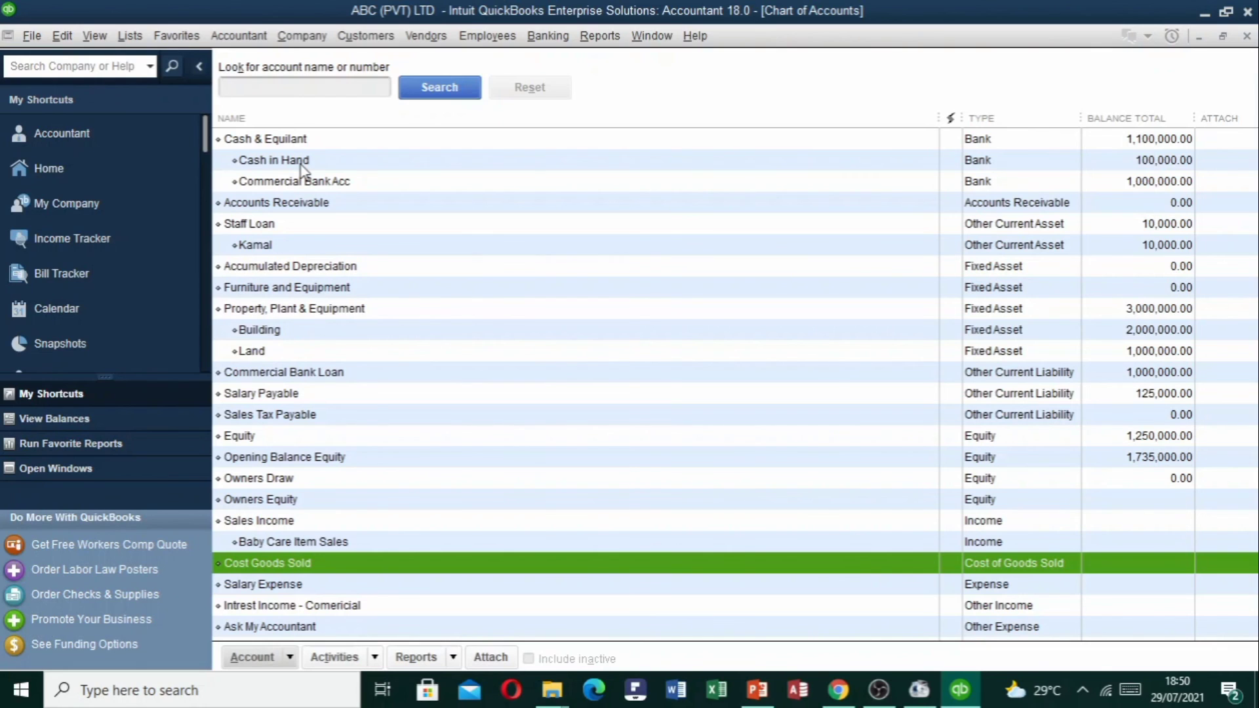
{"action": "left_click", "coordinate": [302, 163]}
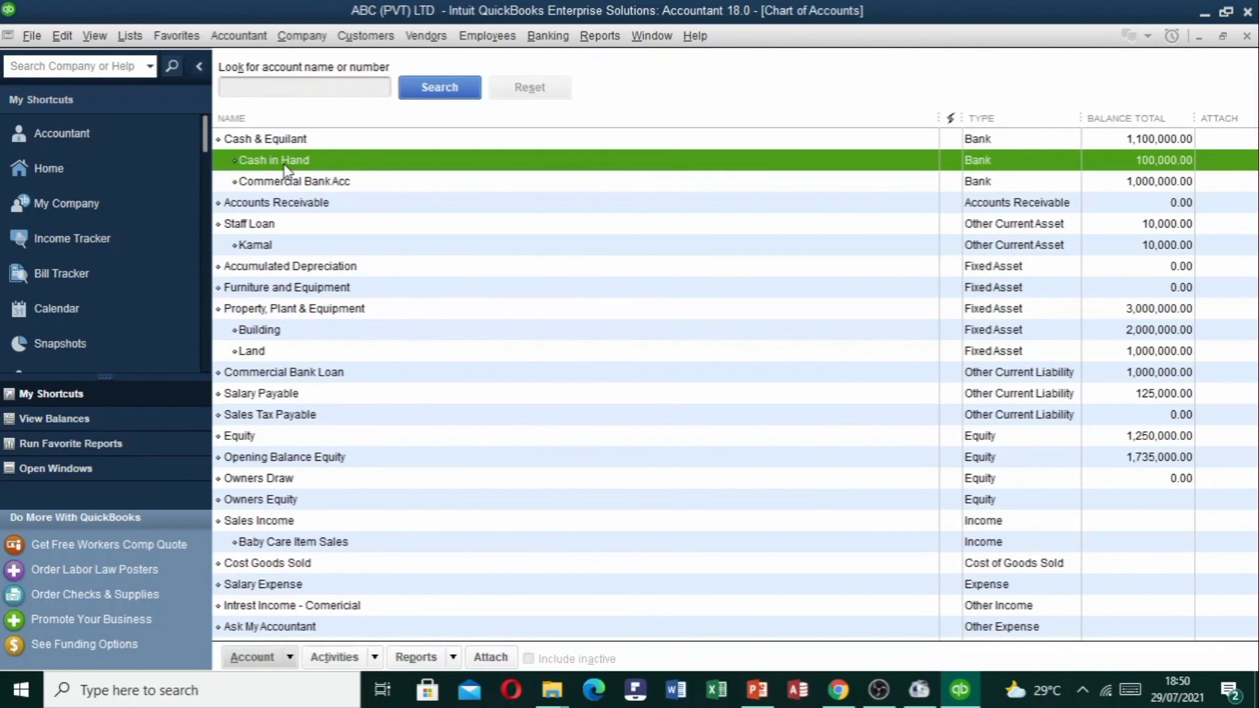
{"action": "right_click", "coordinate": [286, 169]}
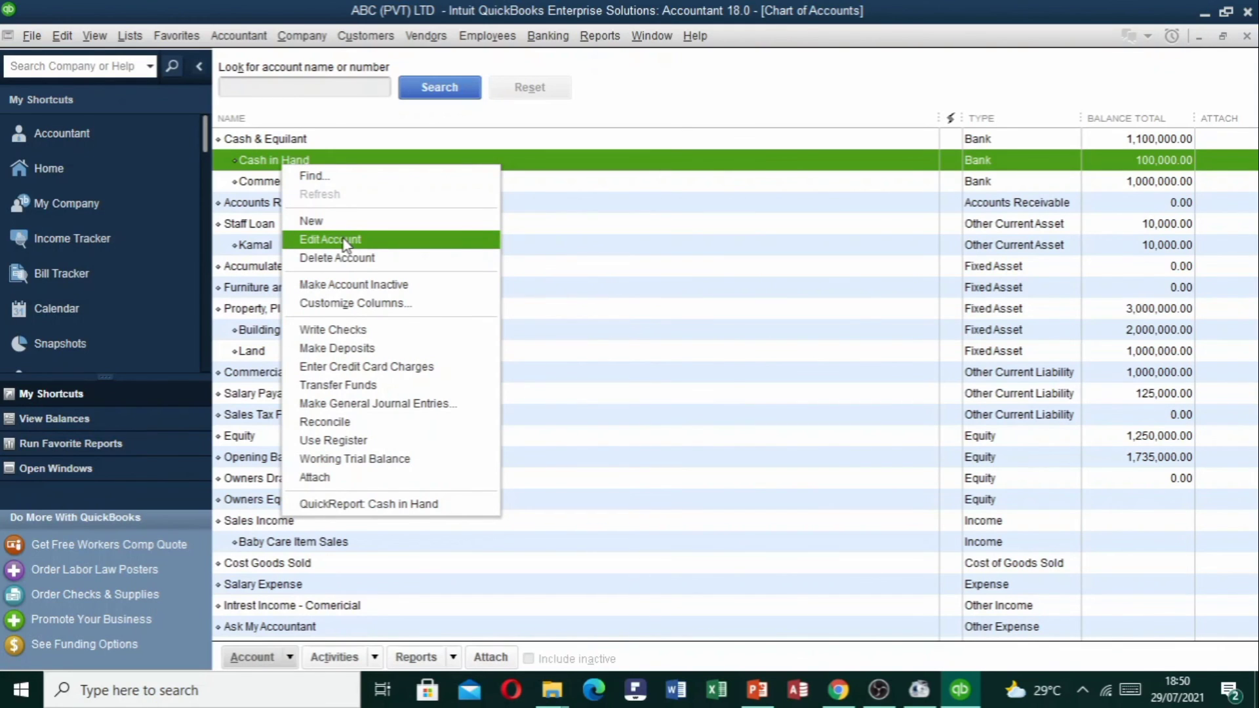
{"action": "left_click", "coordinate": [284, 661]}
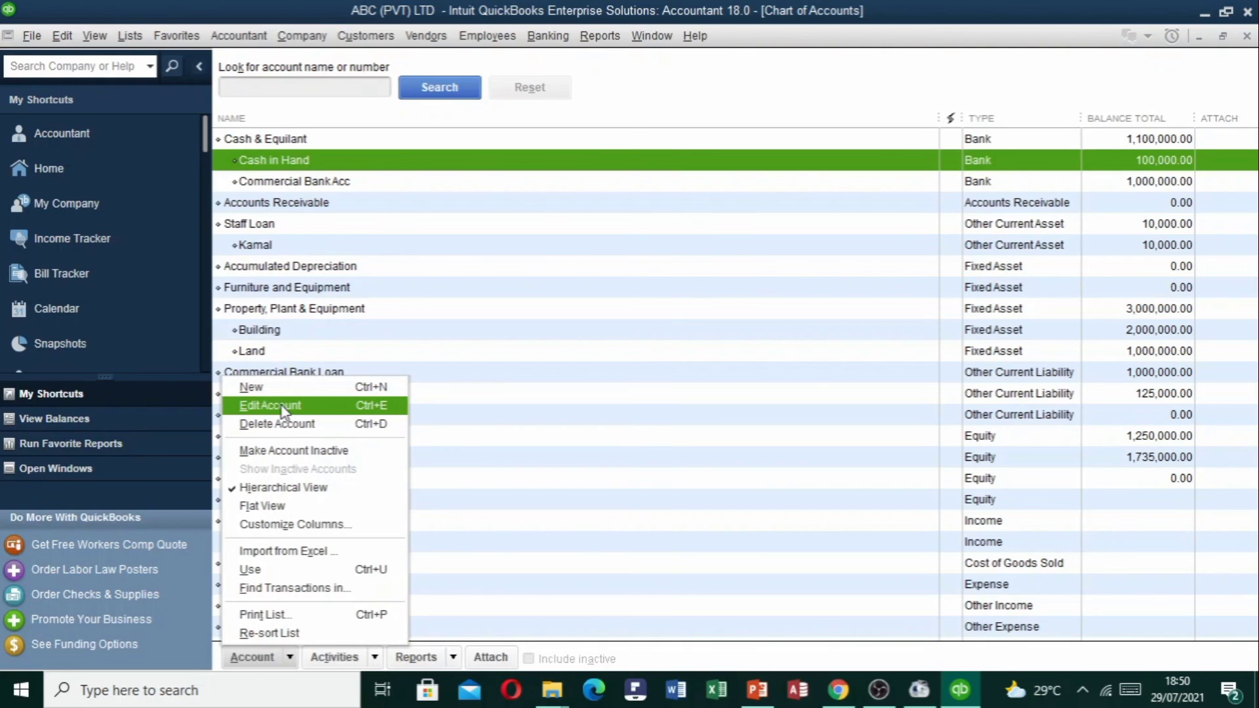
{"action": "left_click", "coordinate": [283, 410]}
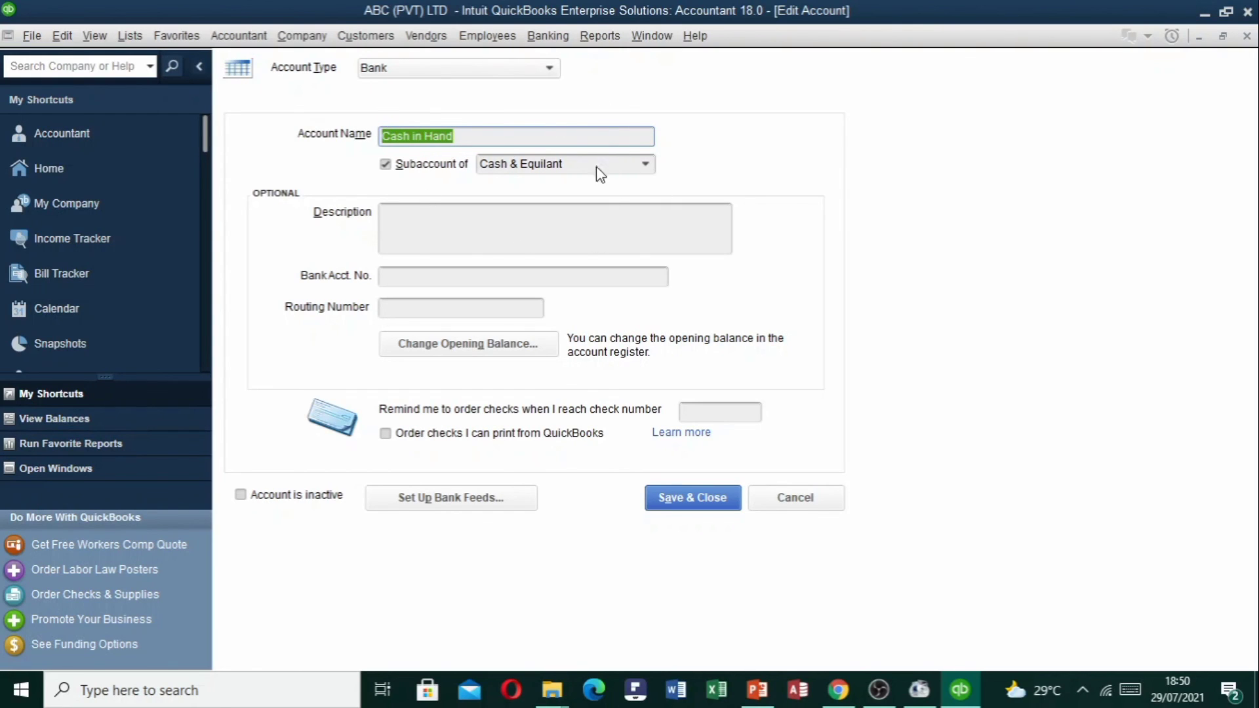
{"action": "left_click_drag", "start_coordinate": [464, 135], "coordinate": [385, 135]}
{"action": "left_click_drag", "start_coordinate": [577, 163], "coordinate": [411, 180]}
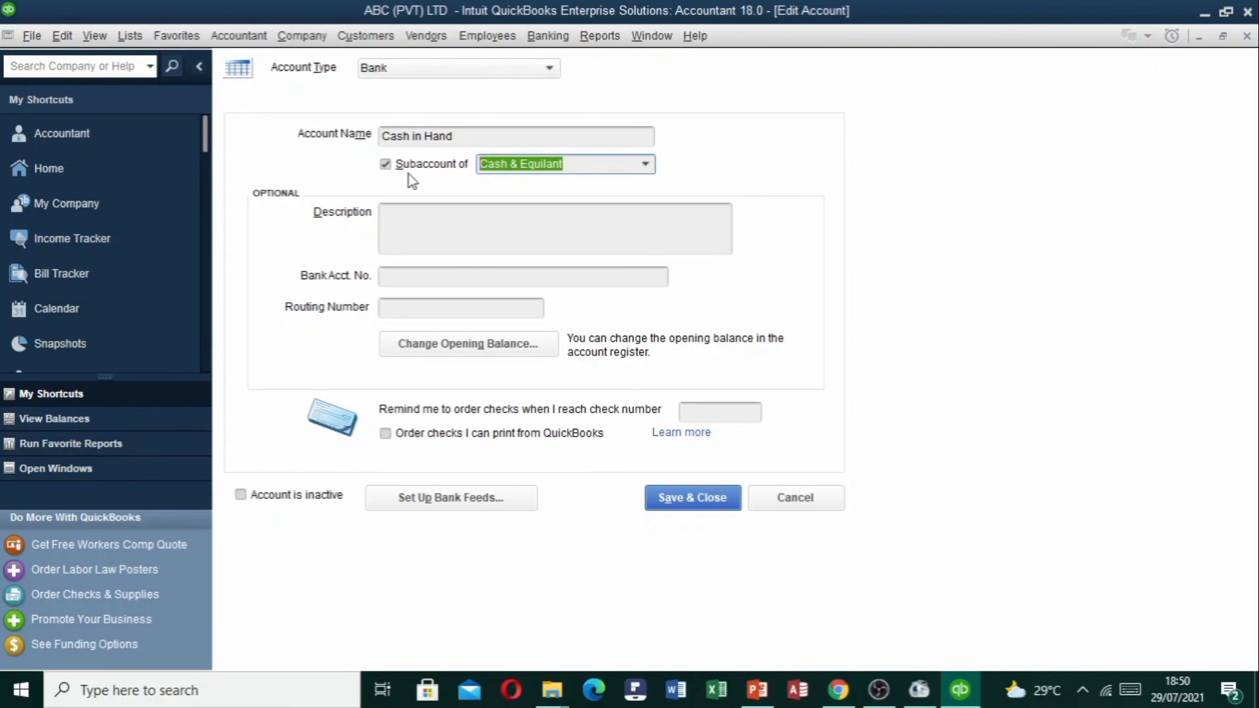
{"action": "left_click", "coordinate": [517, 347]}
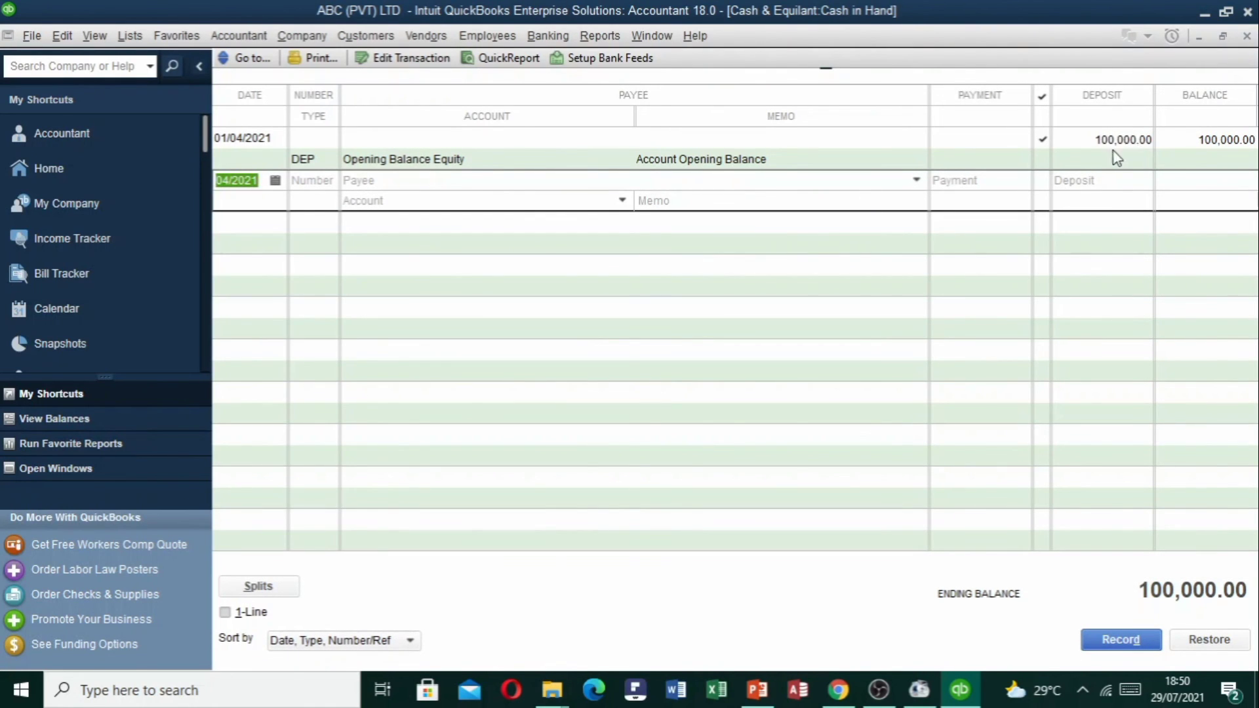
Select the 100,000.00 opening deposit in the Cash in Hand register, then close the register.
{"action": "double_click", "coordinate": [1094, 138]}
{"action": "left_click_drag", "start_coordinate": [1093, 138], "coordinate": [1003, 146]}
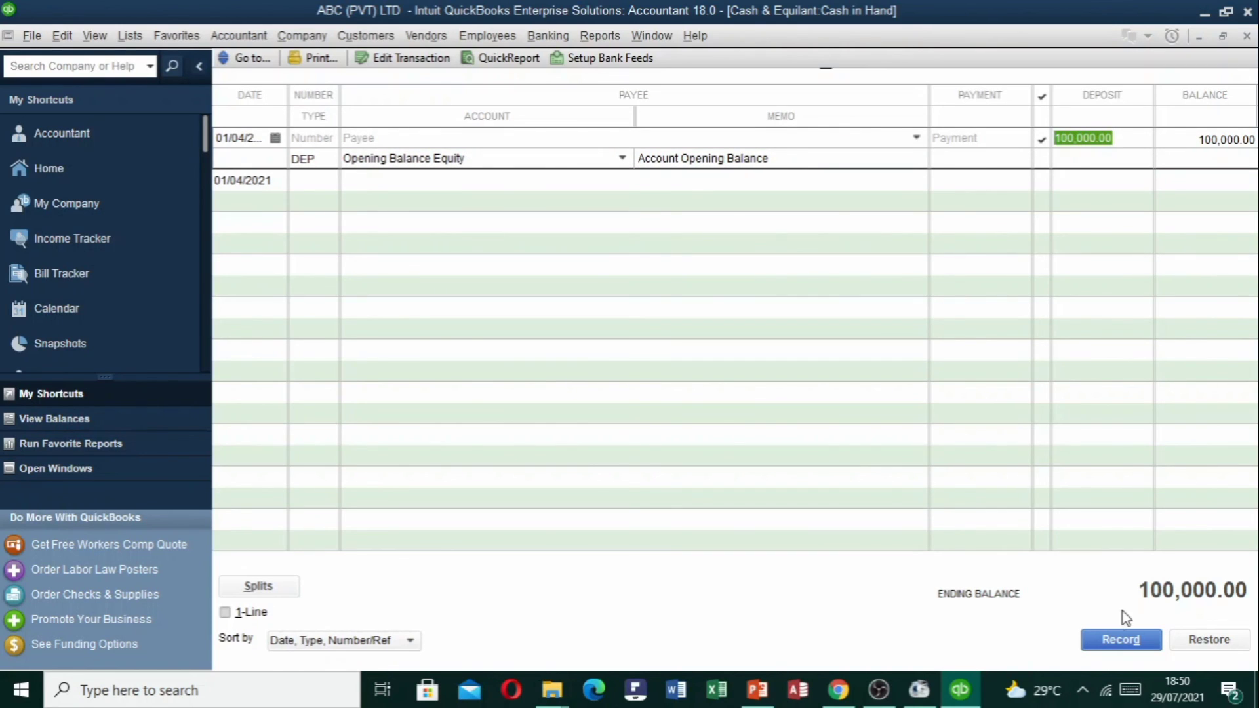
{"action": "left_click", "coordinate": [1248, 37]}
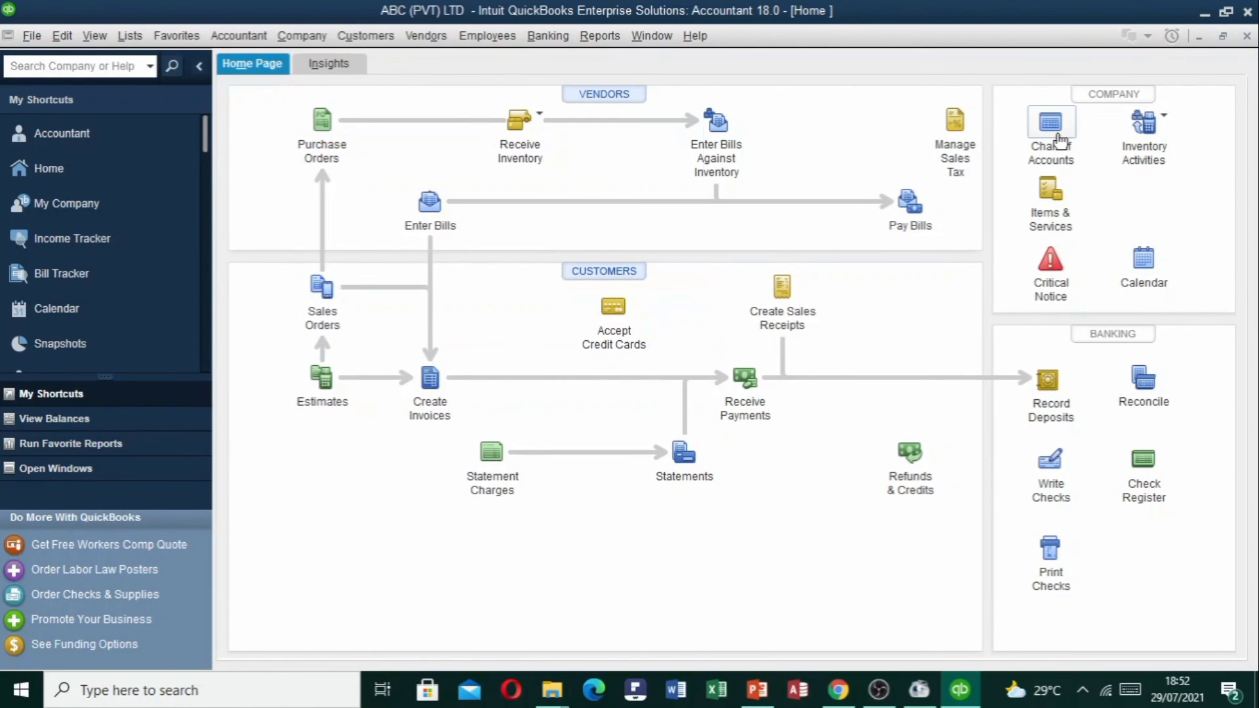
From the Chart of Accounts, try deleting the staff member's Staff Loan subaccount; dismiss the balance refusal.
{"action": "left_click", "coordinate": [1051, 123]}
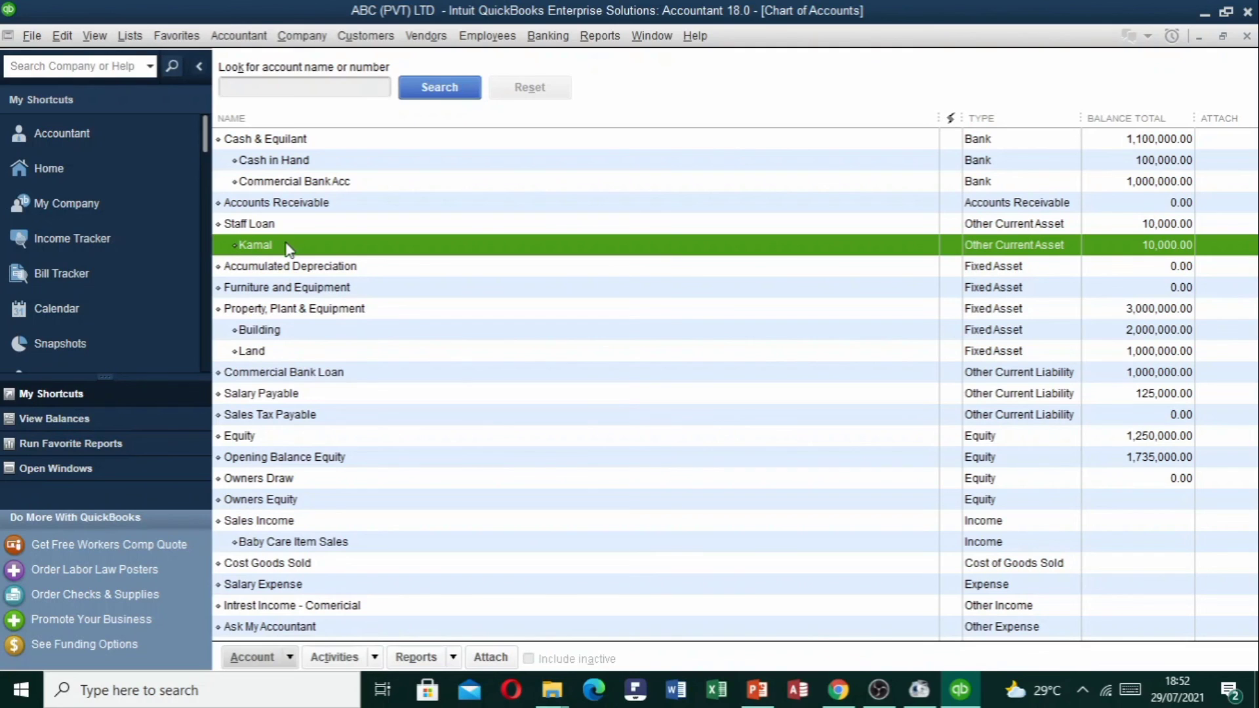
{"action": "right_click", "coordinate": [288, 247]}
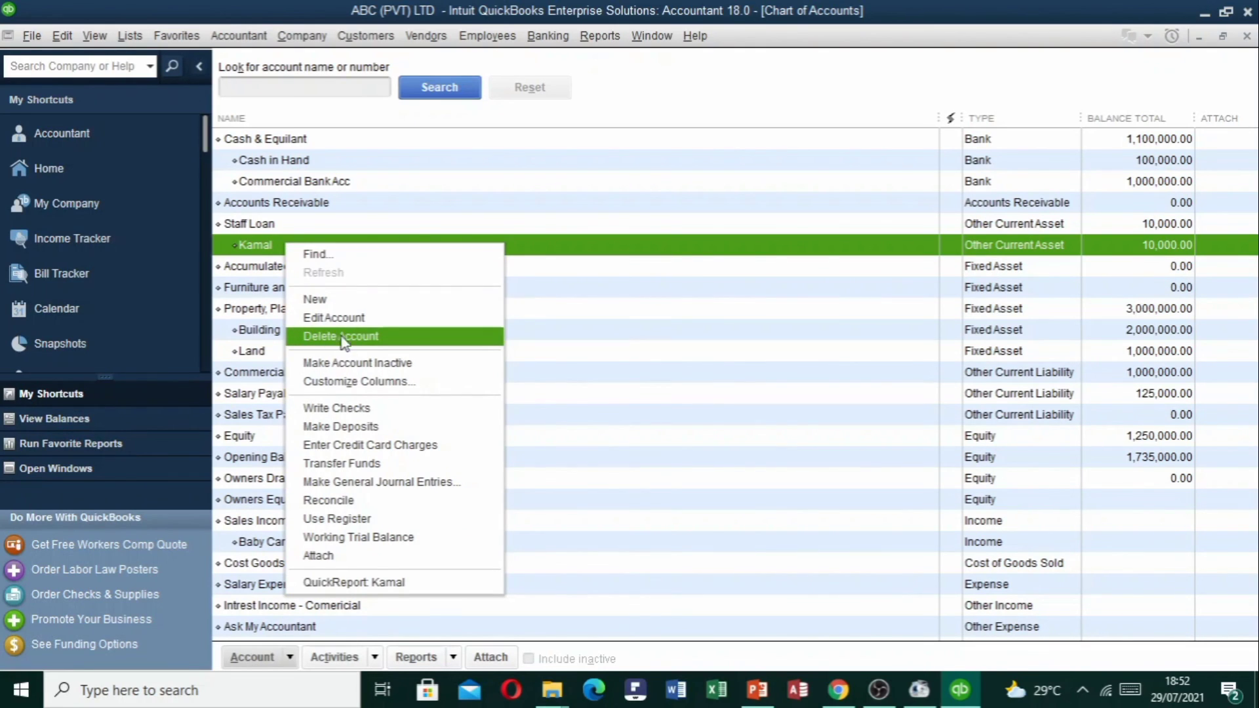
{"action": "left_click", "coordinate": [270, 659]}
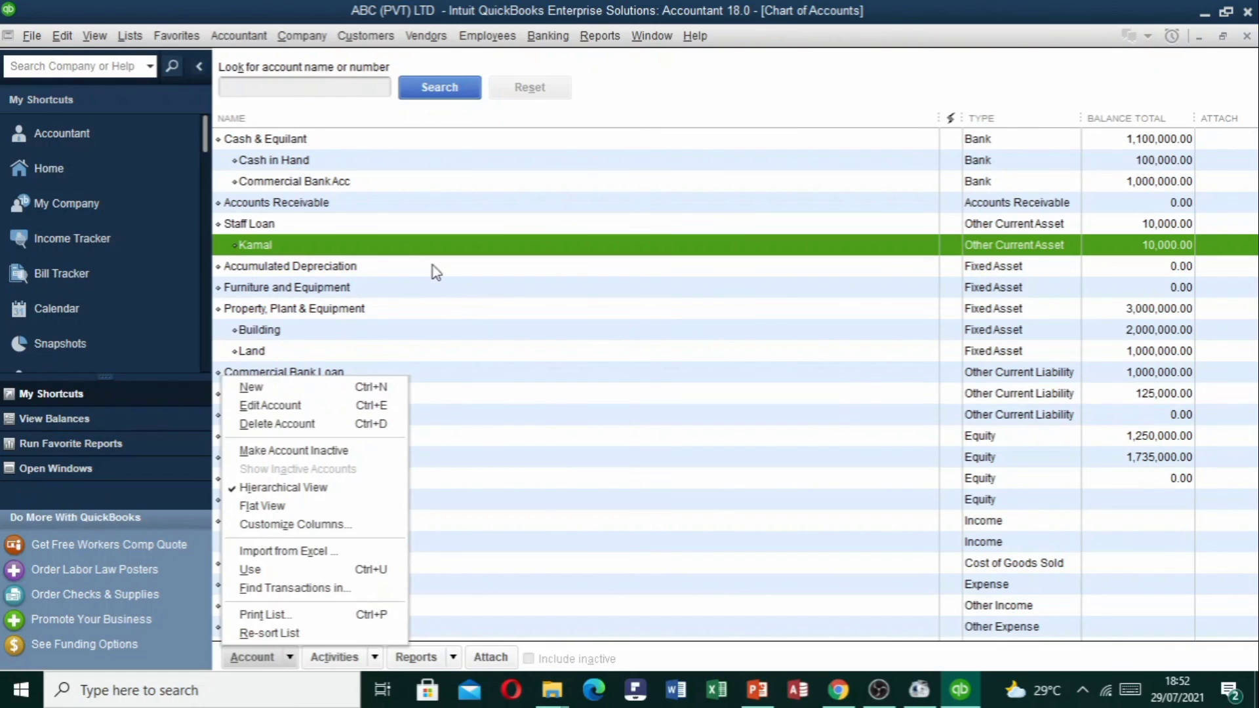
{"action": "left_click", "coordinate": [411, 246]}
{"action": "right_click", "coordinate": [377, 246]}
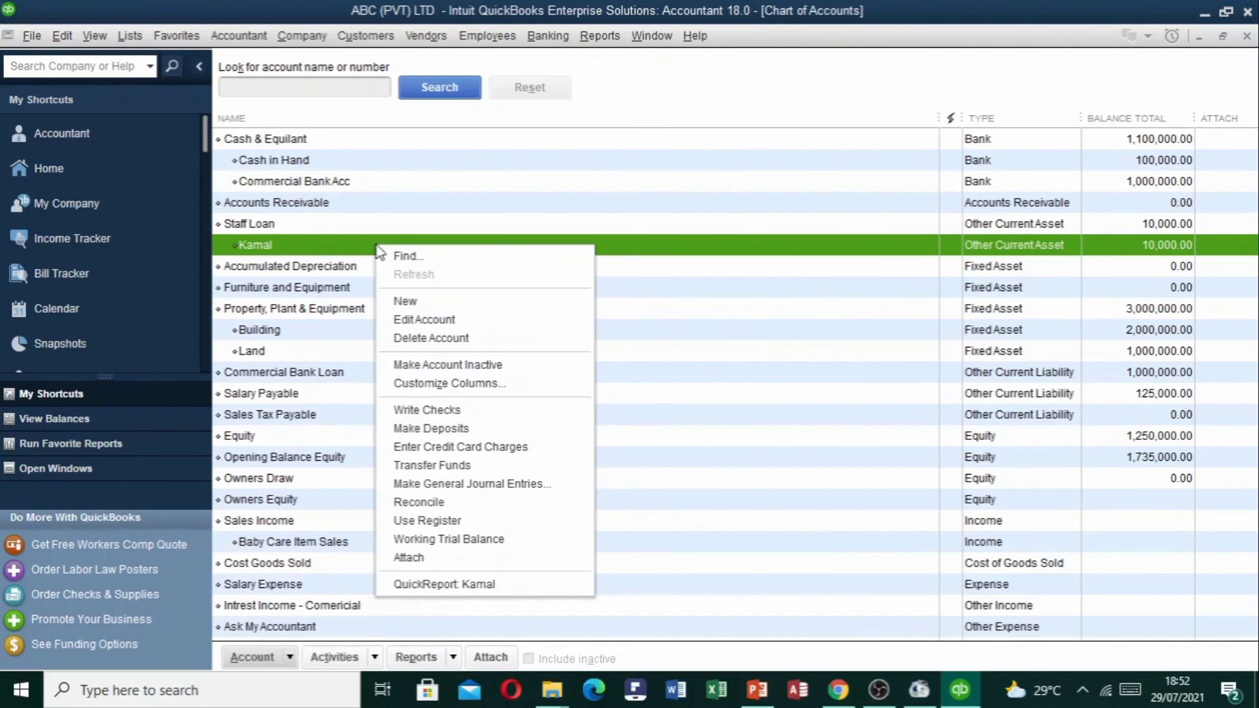
{"action": "left_click", "coordinate": [428, 339]}
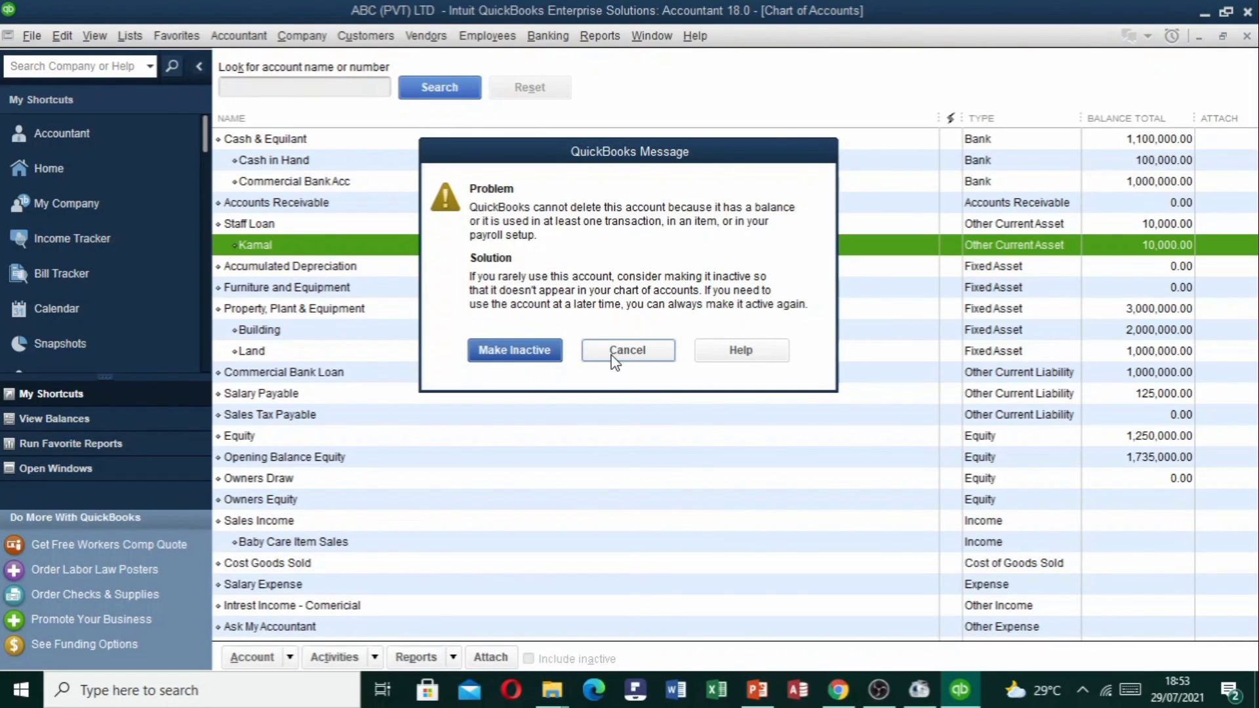
{"action": "left_click", "coordinate": [613, 354]}
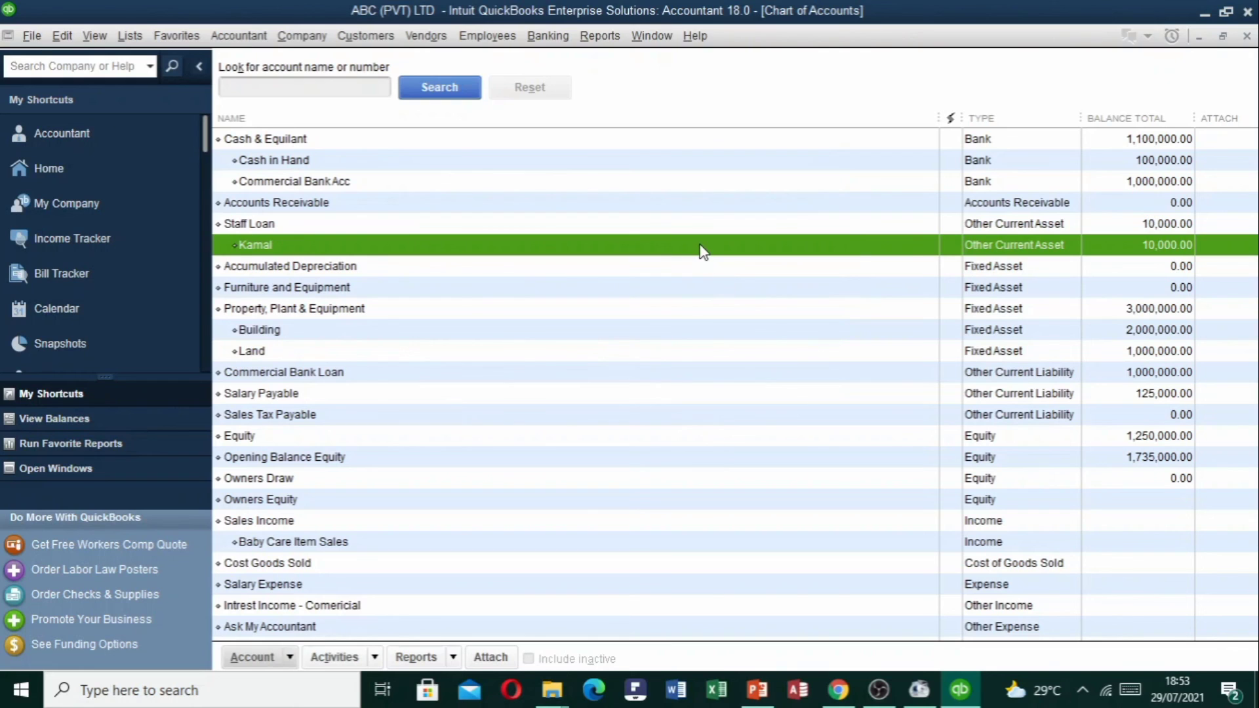
Delete the 10,000.00 opening balance deposit from the staff member's Staff Loan register, accepting both warnings.
{"action": "double_click", "coordinate": [703, 251]}
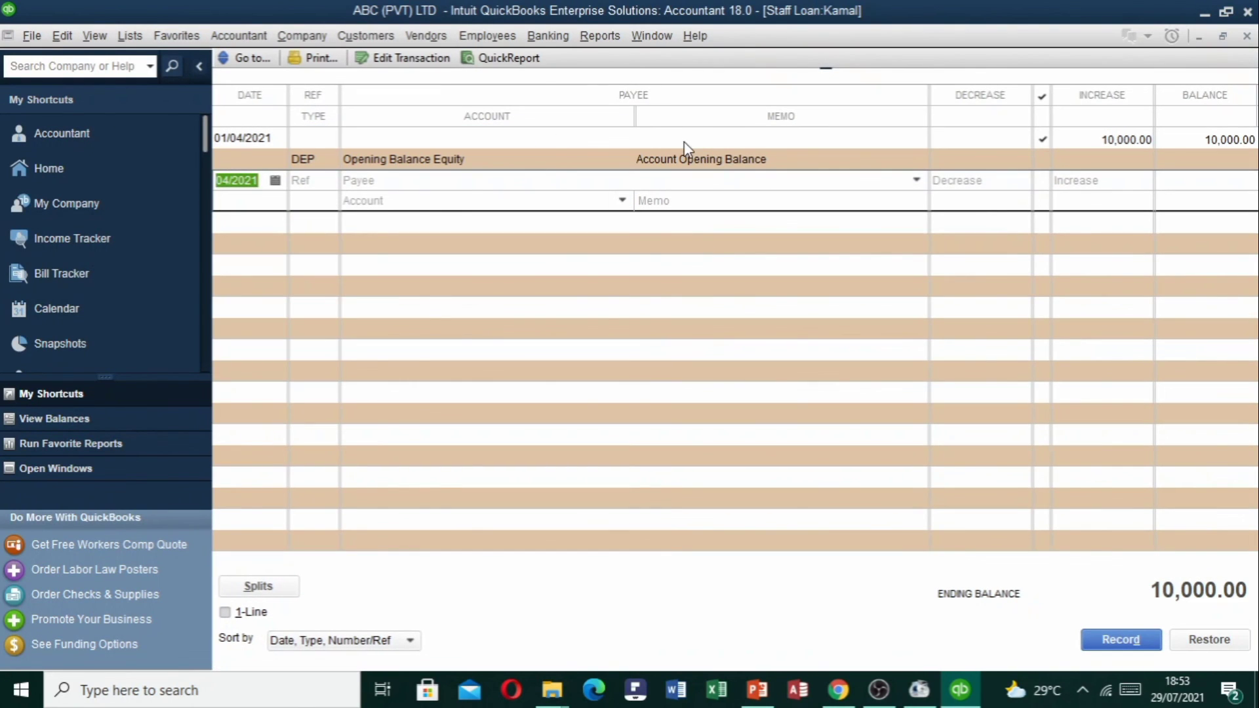
{"action": "left_click", "coordinate": [1118, 143]}
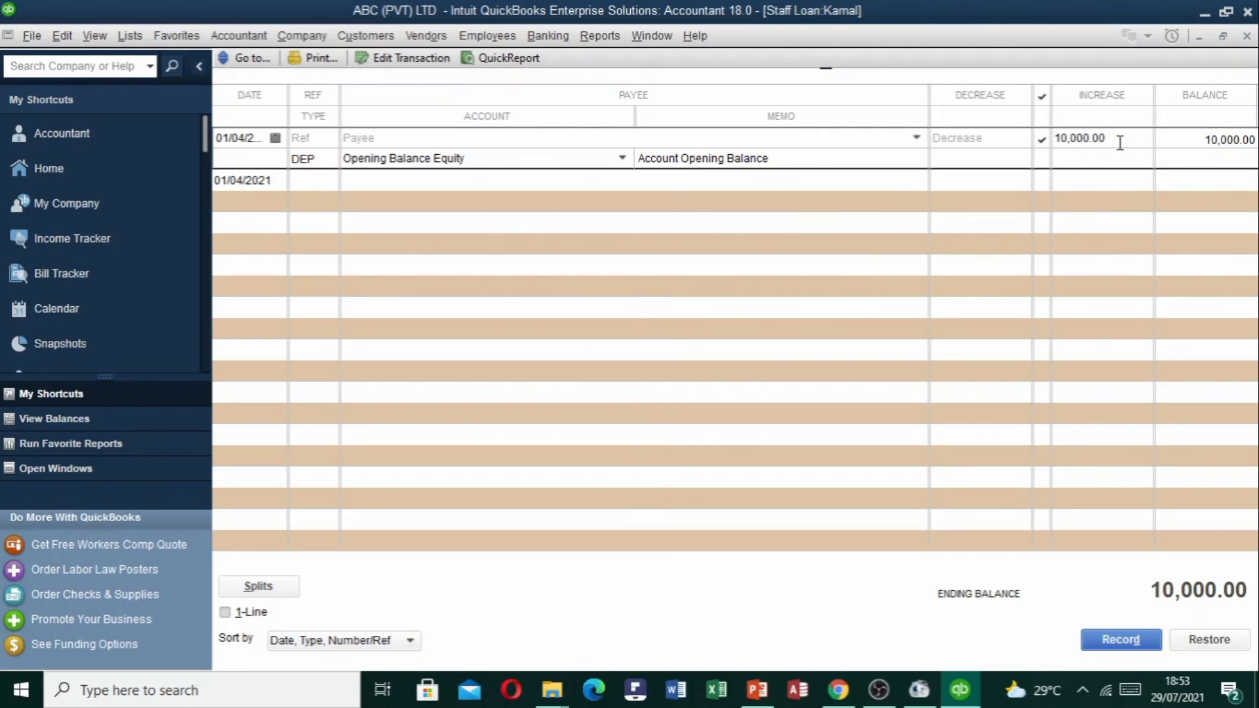
{"action": "left_click", "coordinate": [63, 36]}
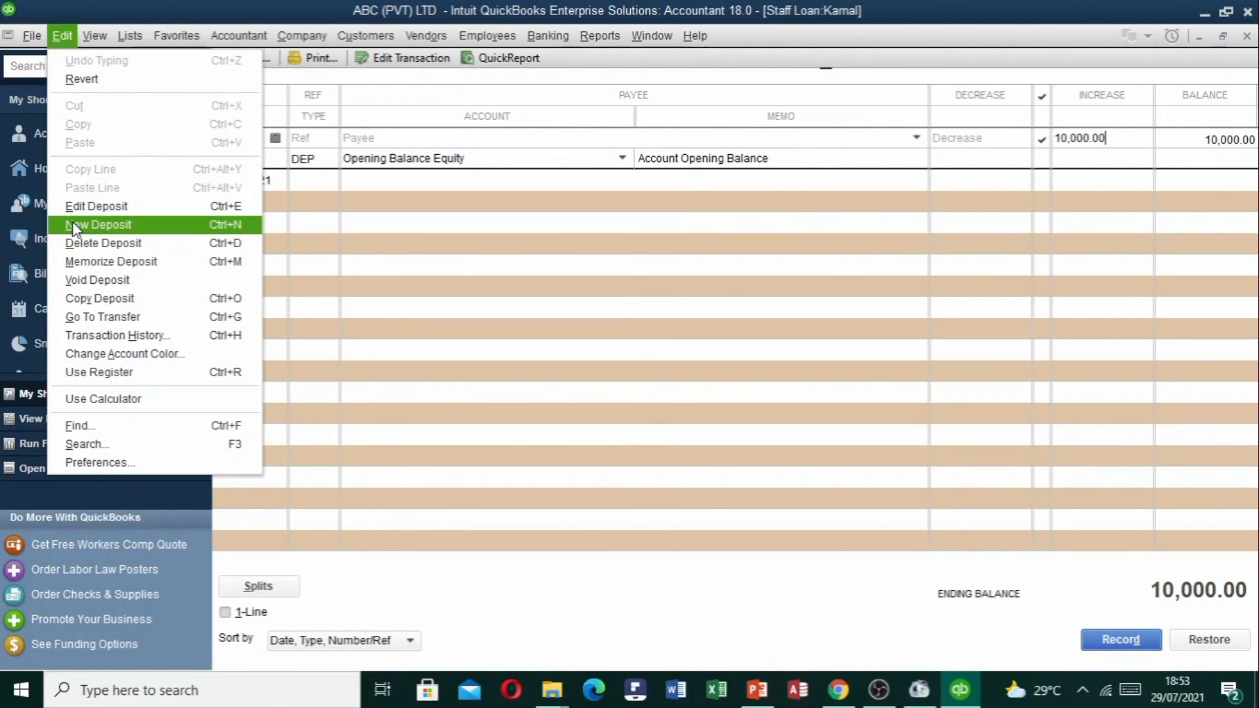
{"action": "left_click", "coordinate": [72, 224]}
{"action": "left_click", "coordinate": [60, 34]}
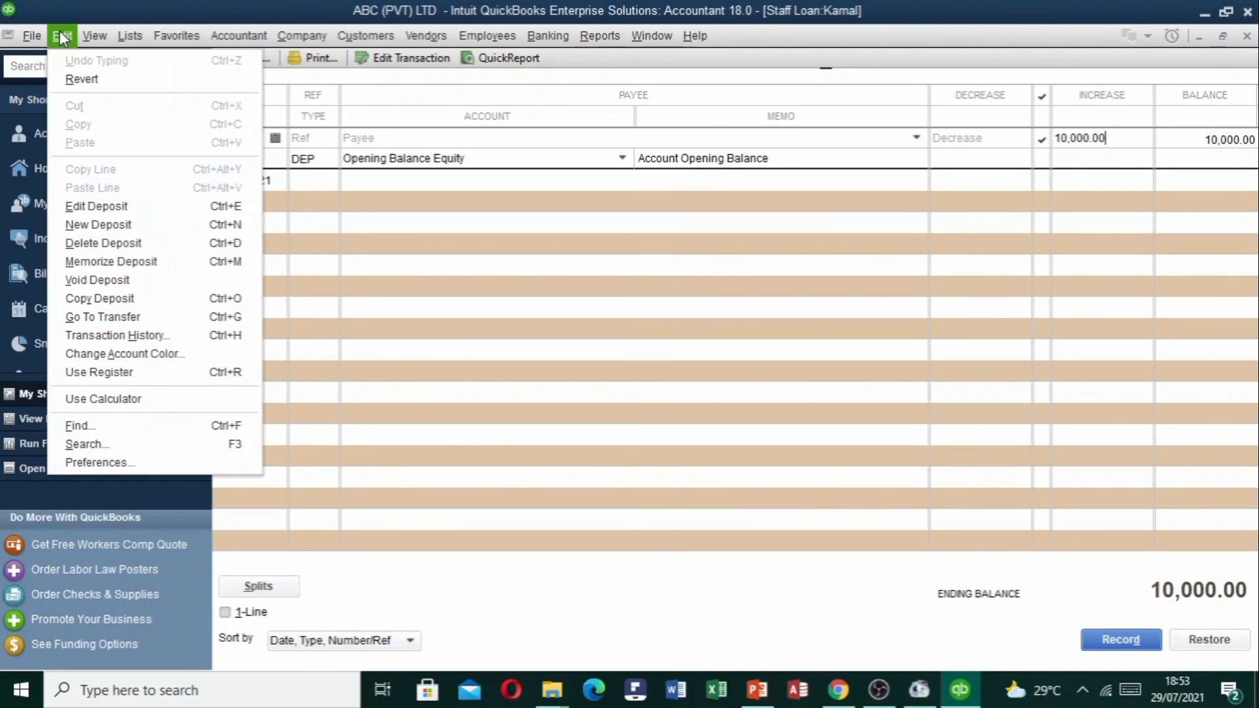
{"action": "left_click", "coordinate": [90, 242]}
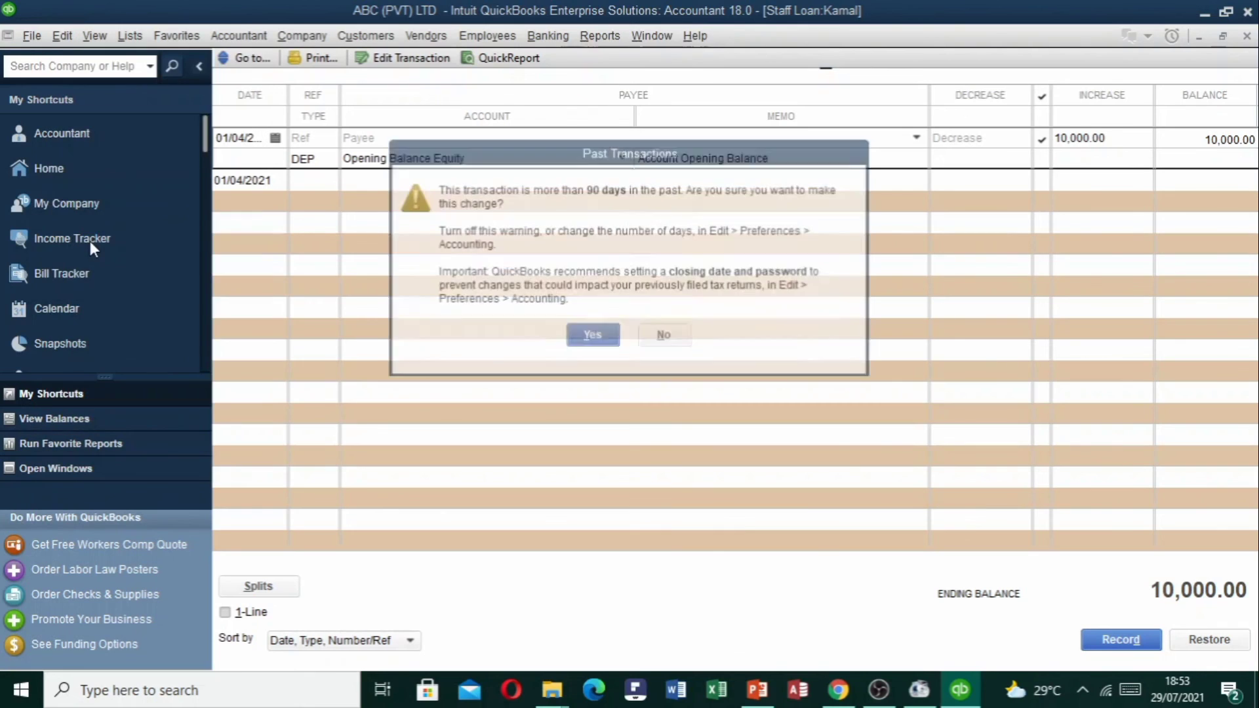
{"action": "left_click", "coordinate": [586, 349]}
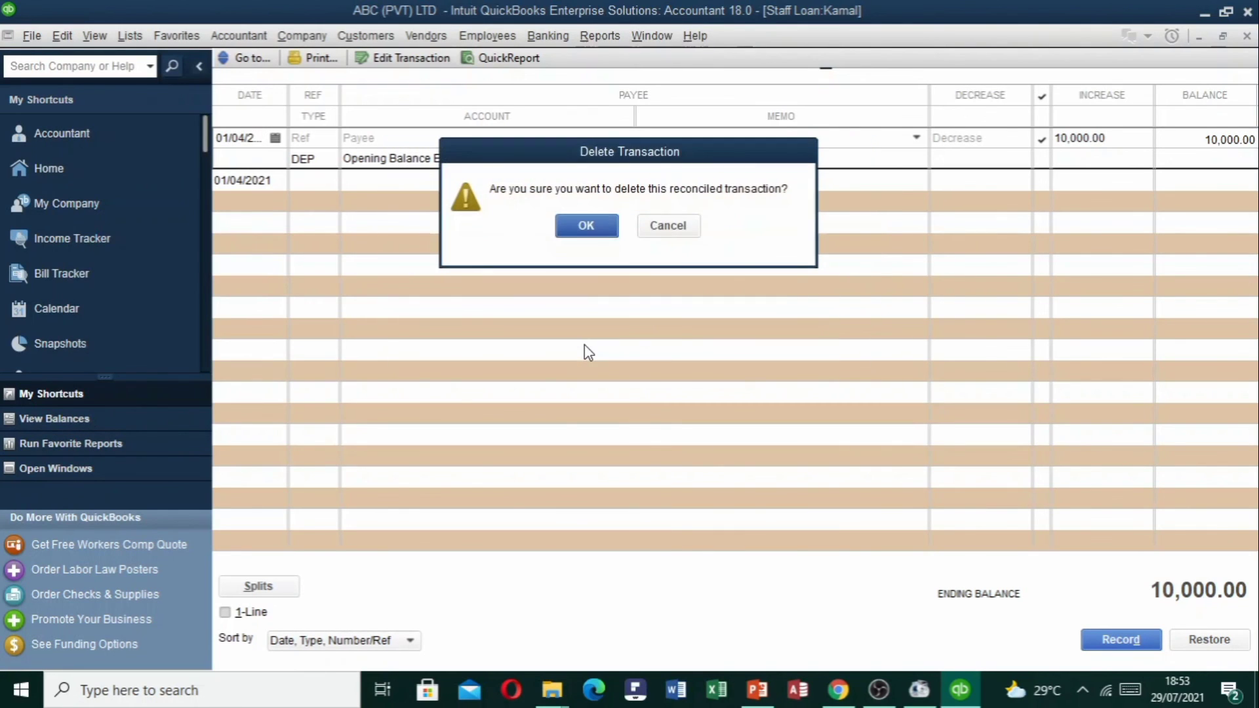
{"action": "left_click", "coordinate": [606, 231]}
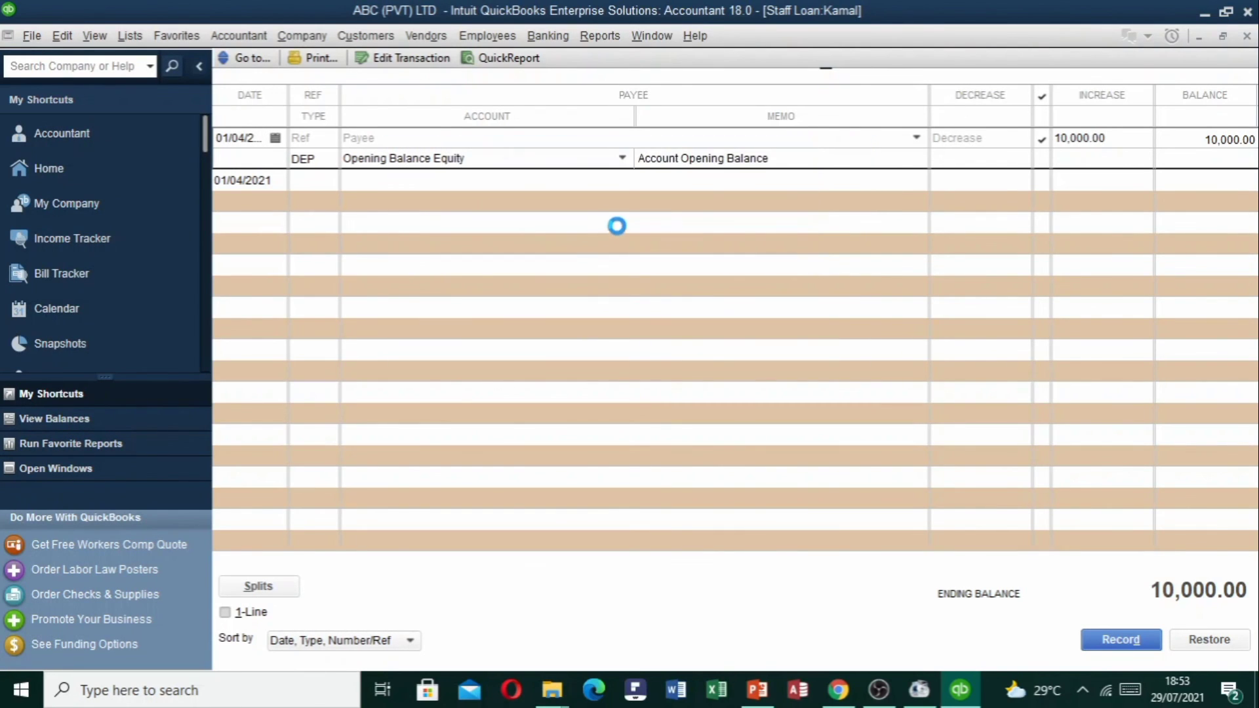
{"action": "left_click", "coordinate": [1247, 36]}
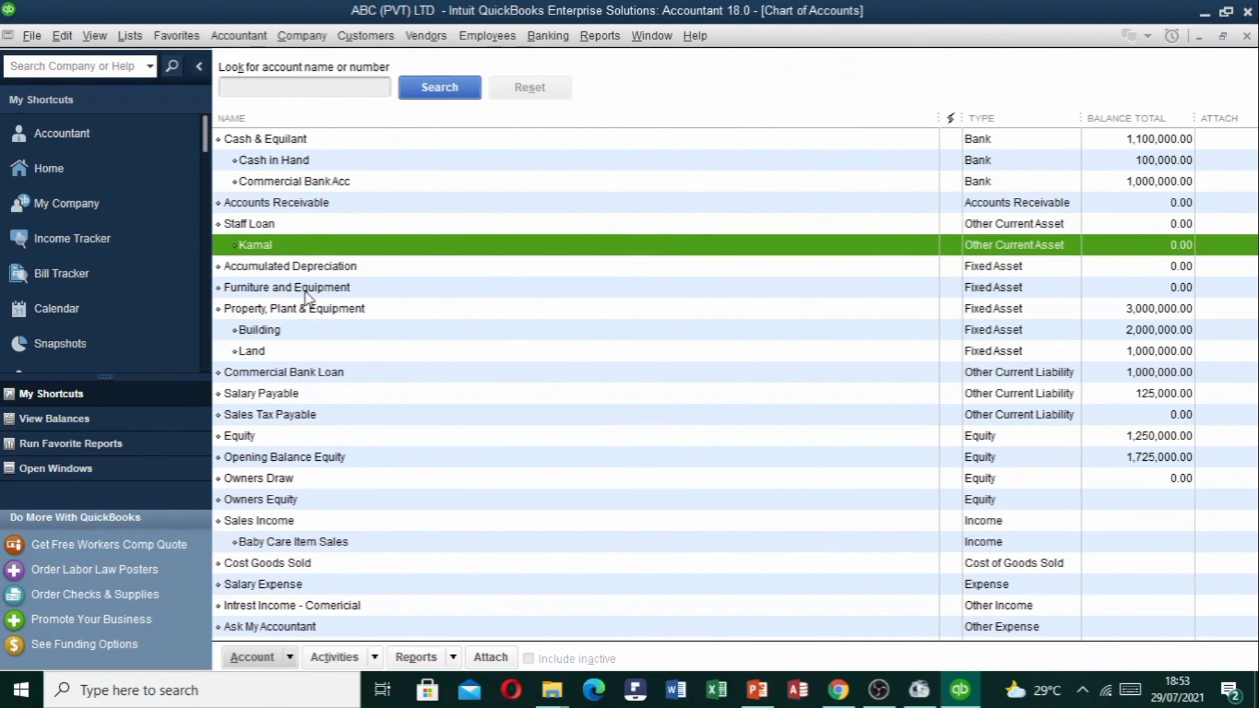
Delete the staff member's subaccount and confirm, leaving Staff Loan with no subaccounts at 0.00.
{"action": "right_click", "coordinate": [259, 249]}
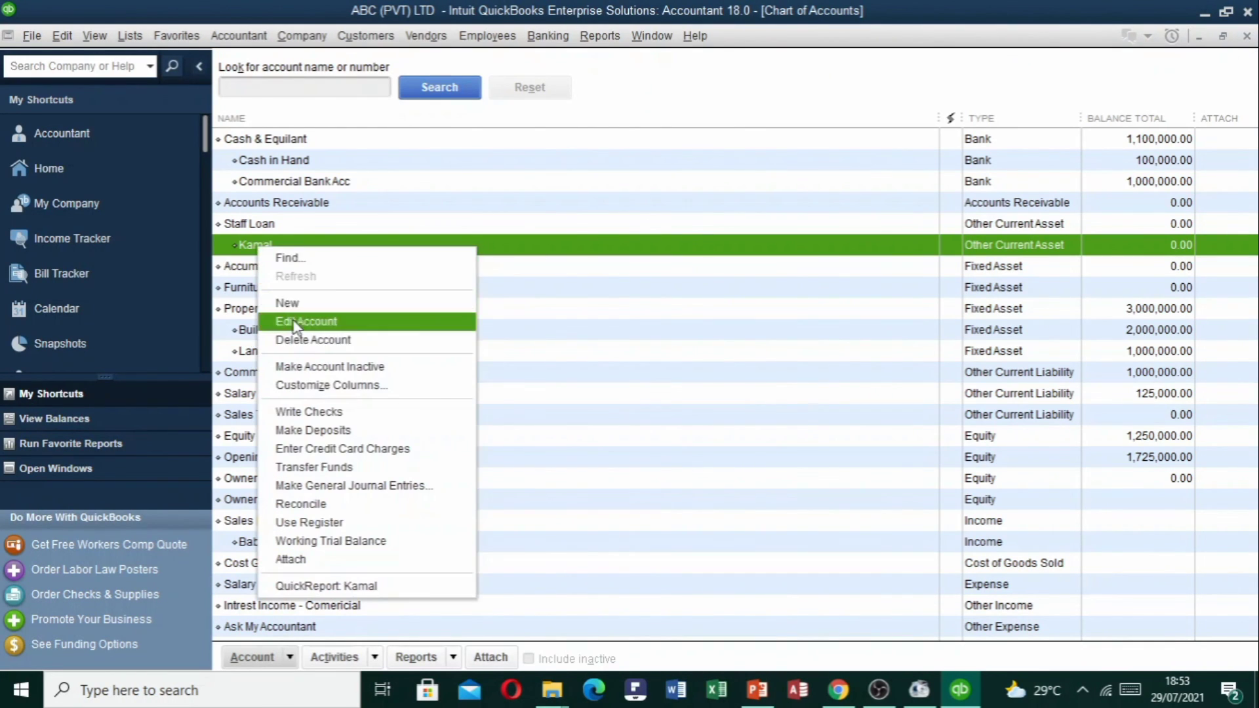
{"action": "left_click", "coordinate": [297, 341]}
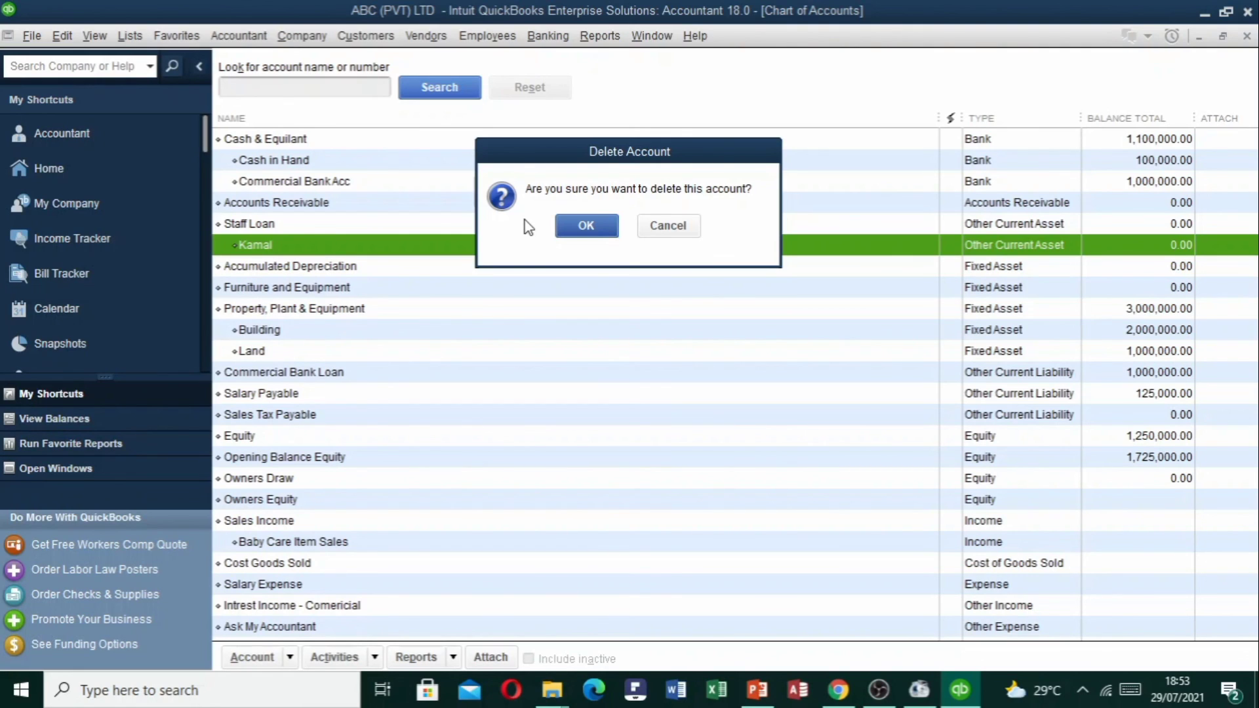
{"action": "left_click", "coordinate": [585, 228]}
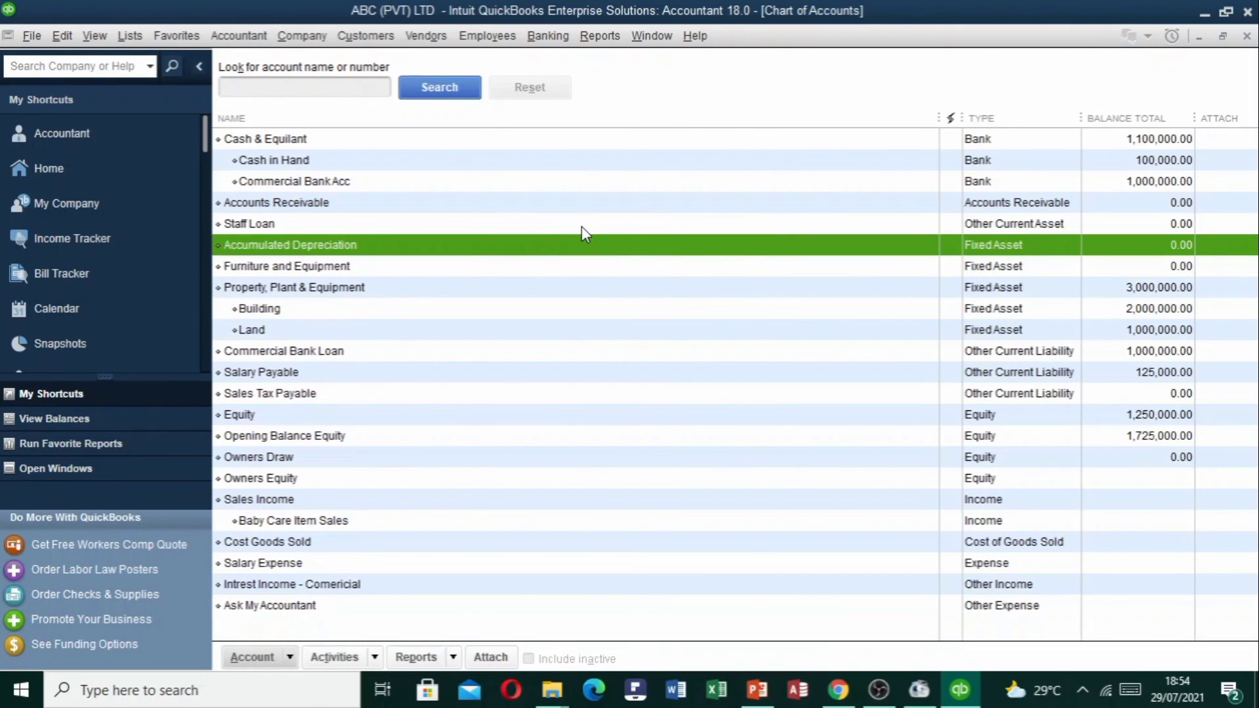
{"action": "left_click", "coordinate": [361, 228]}
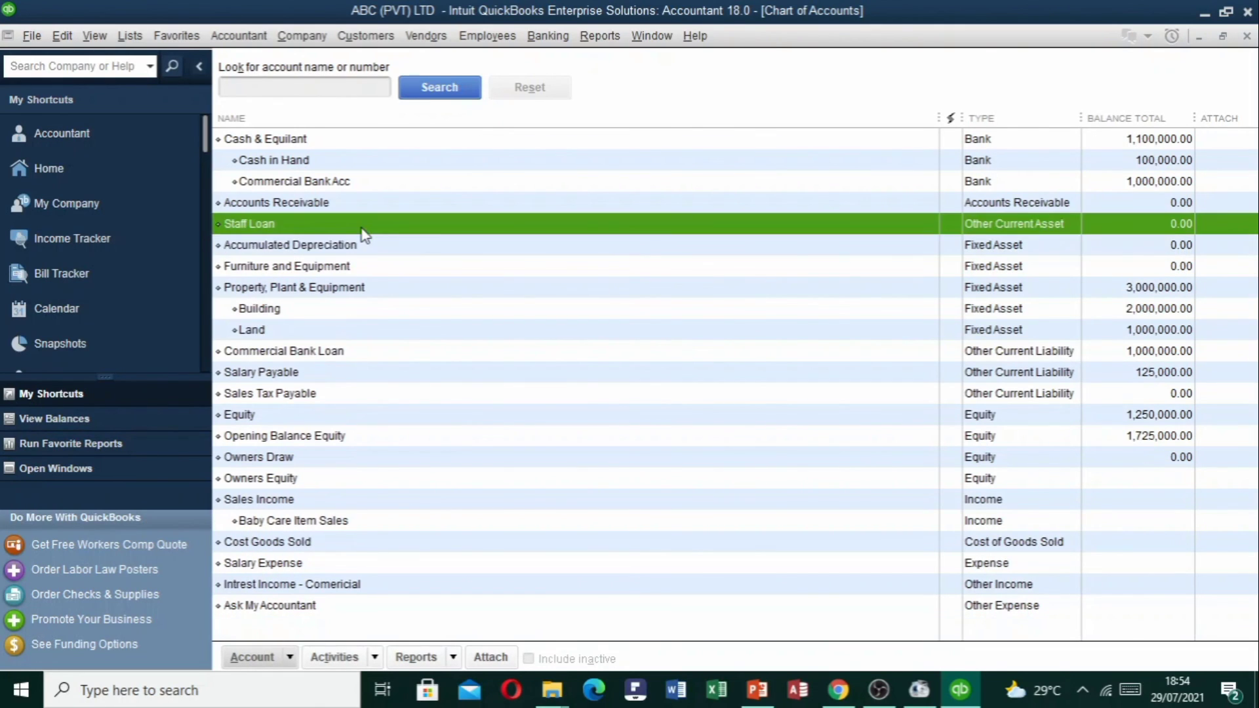